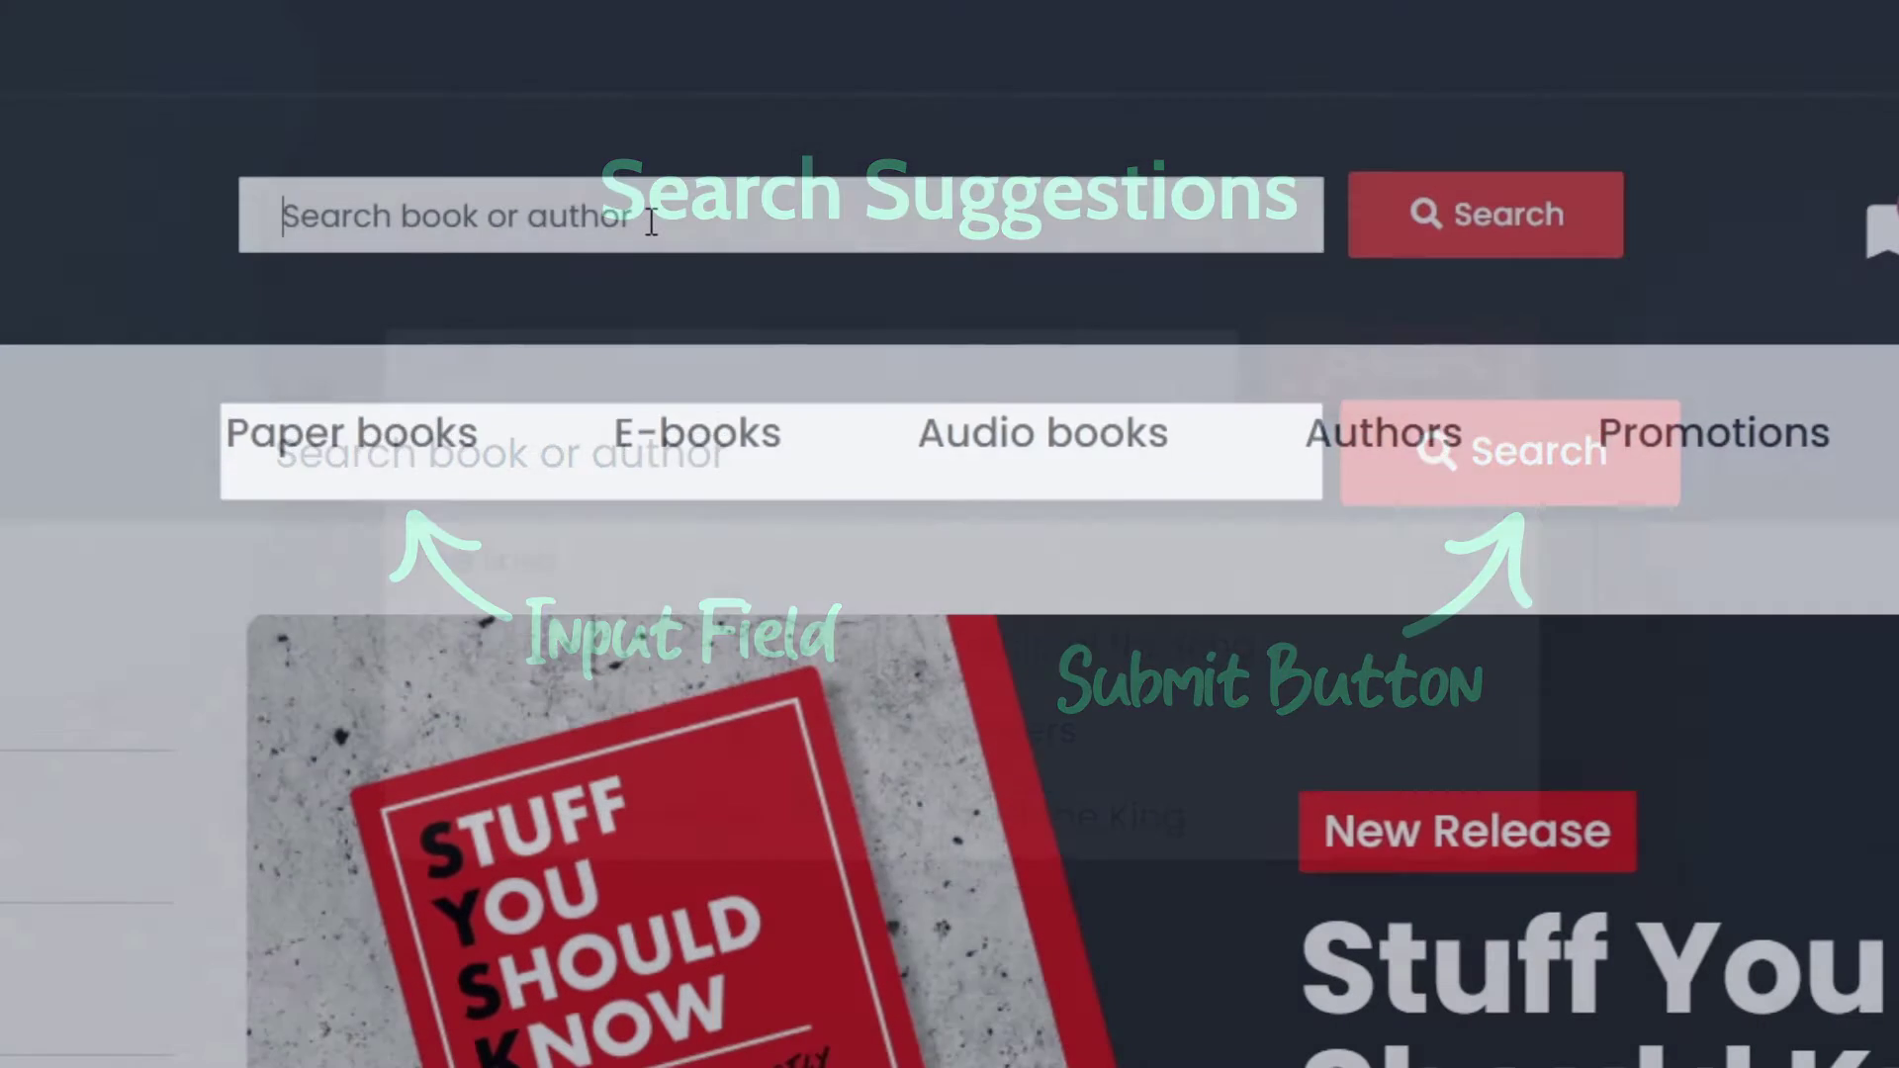
Bring up the search suggestions for "lord" on the bookstore site and for "jacket" on the Zolden fashion store
text(lord)
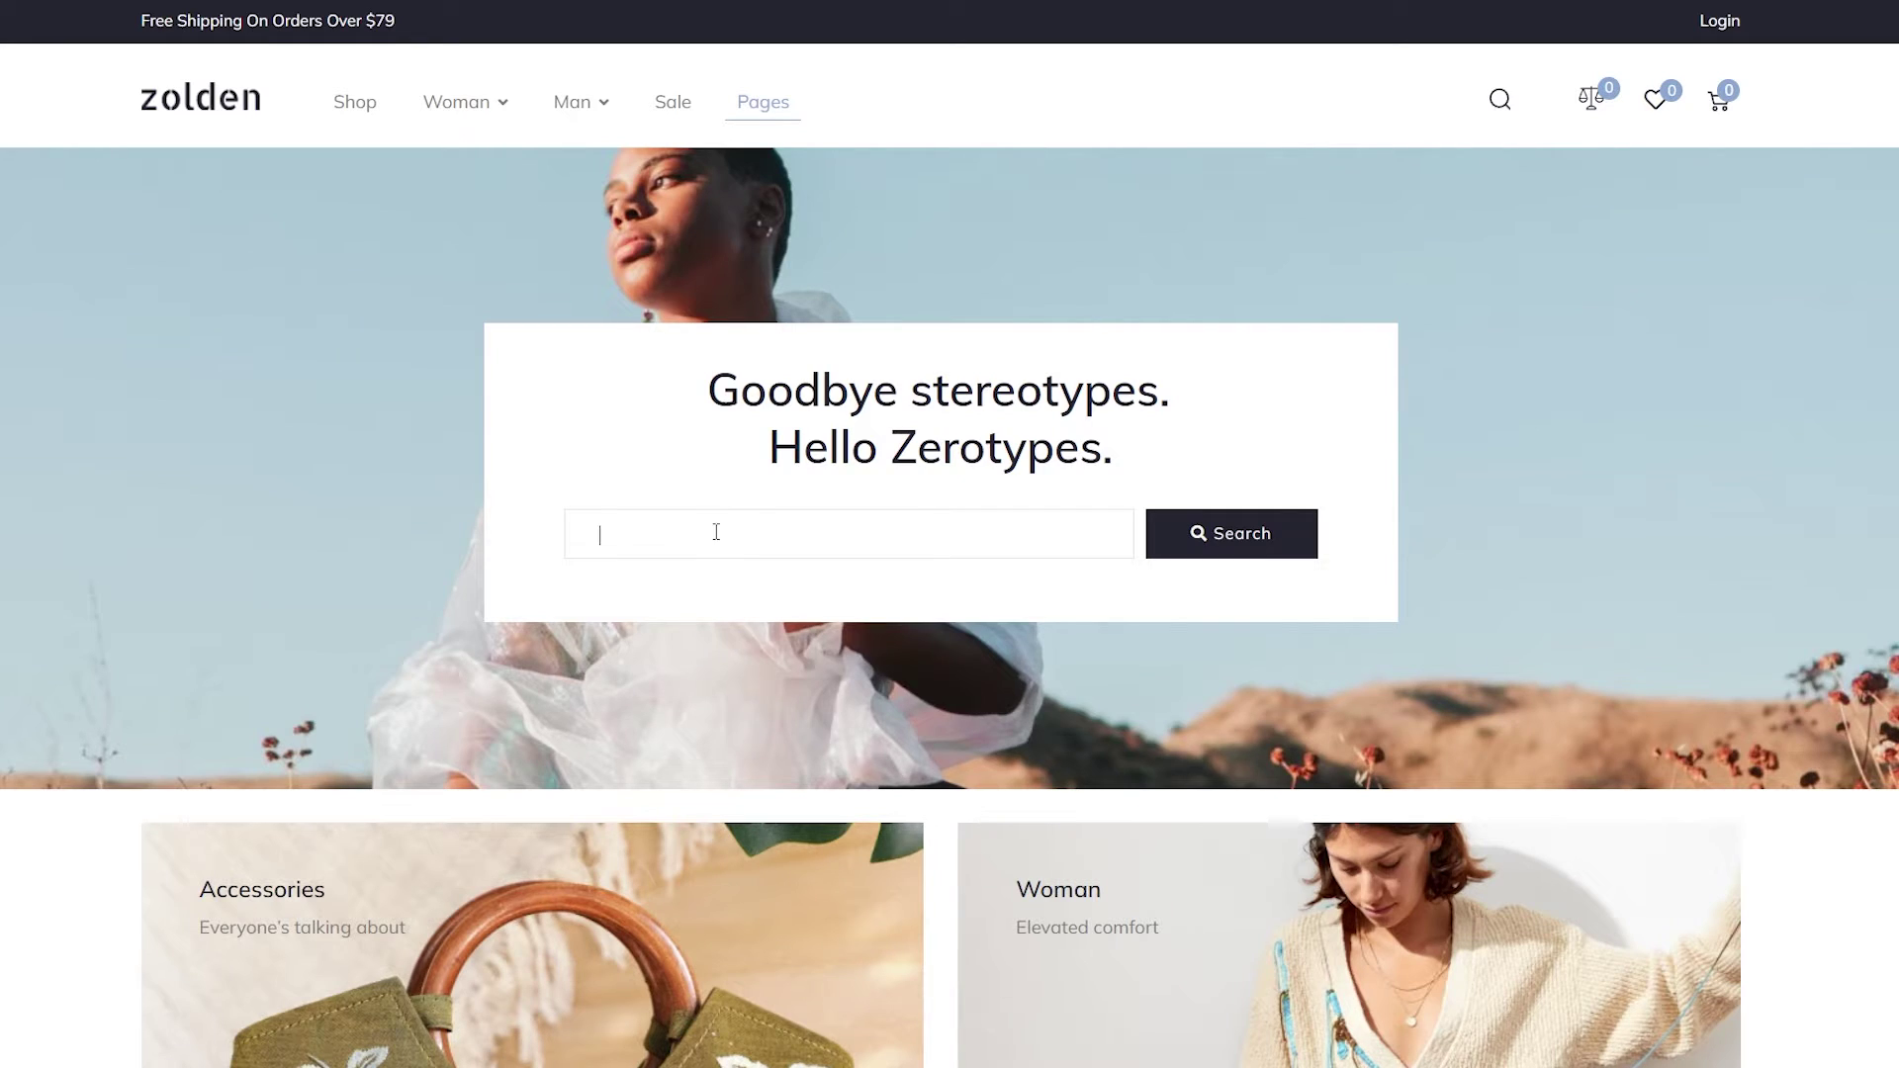
text(ja)
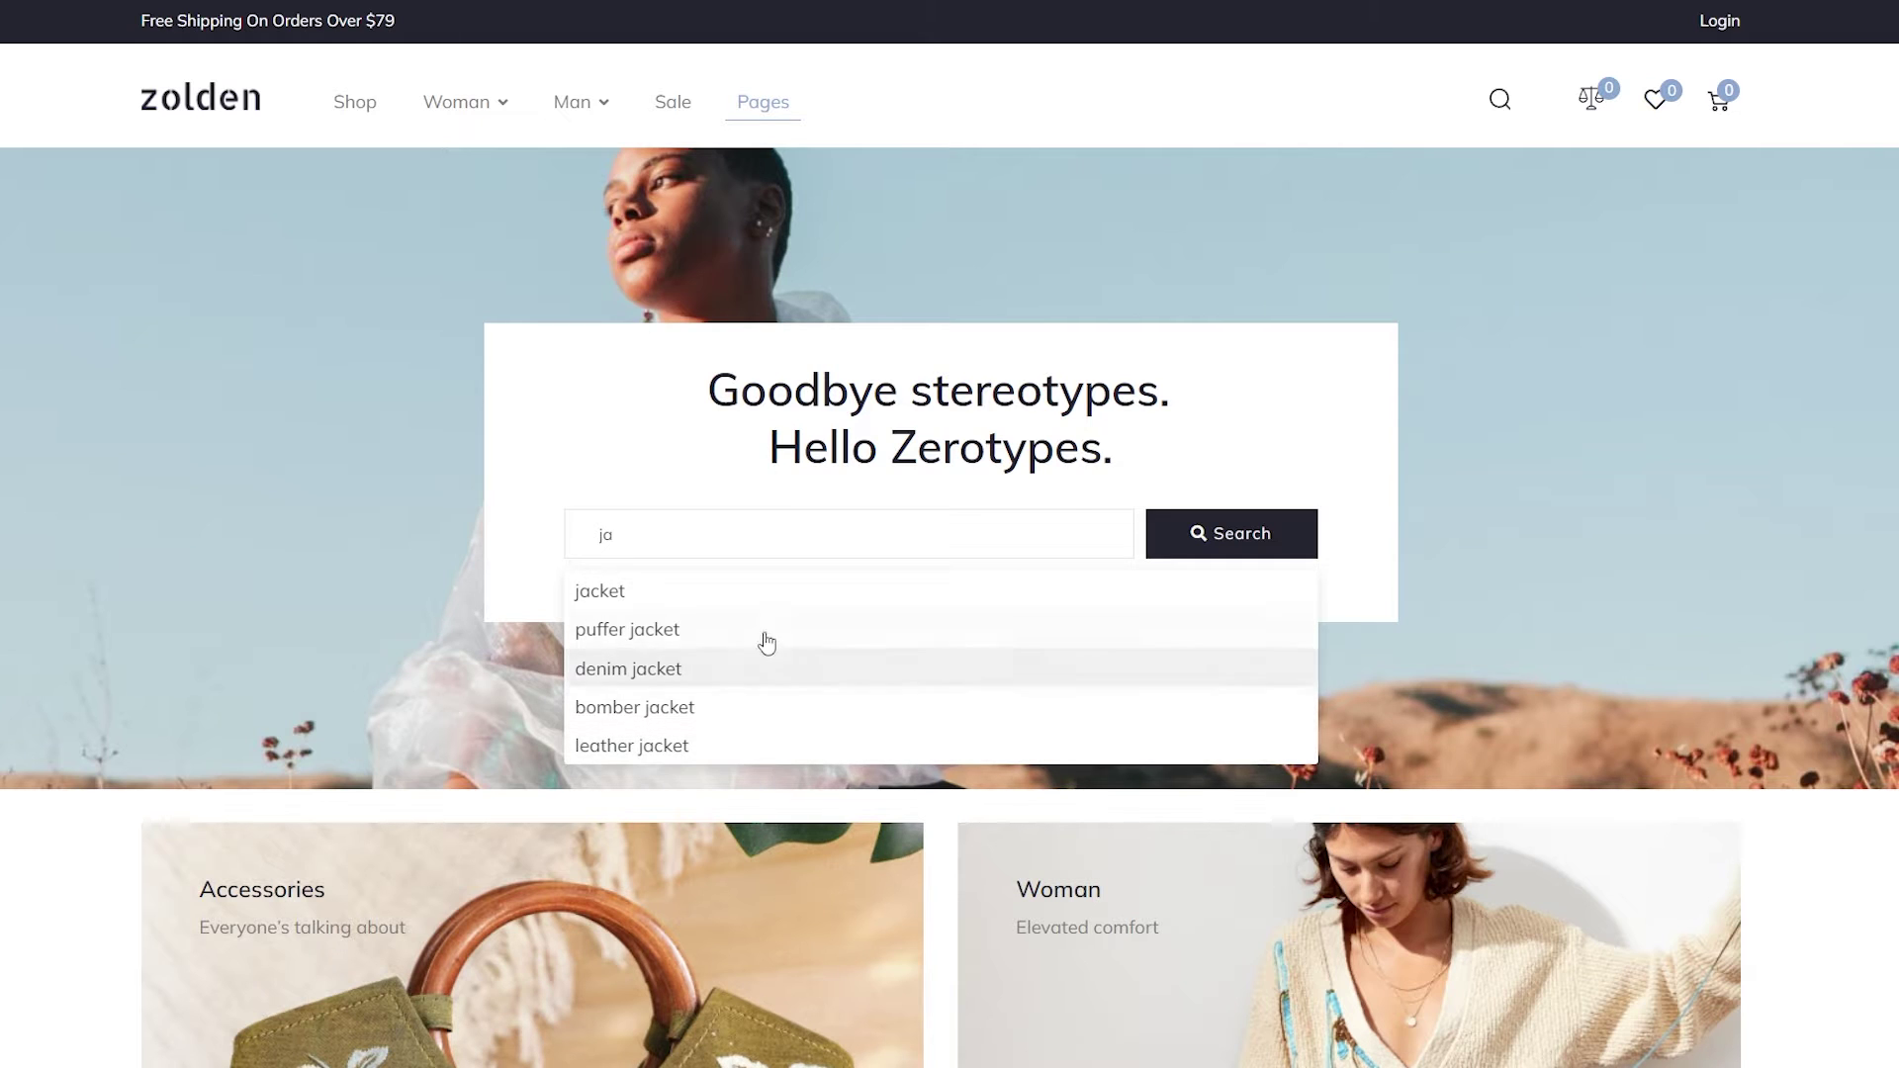
text(ket)
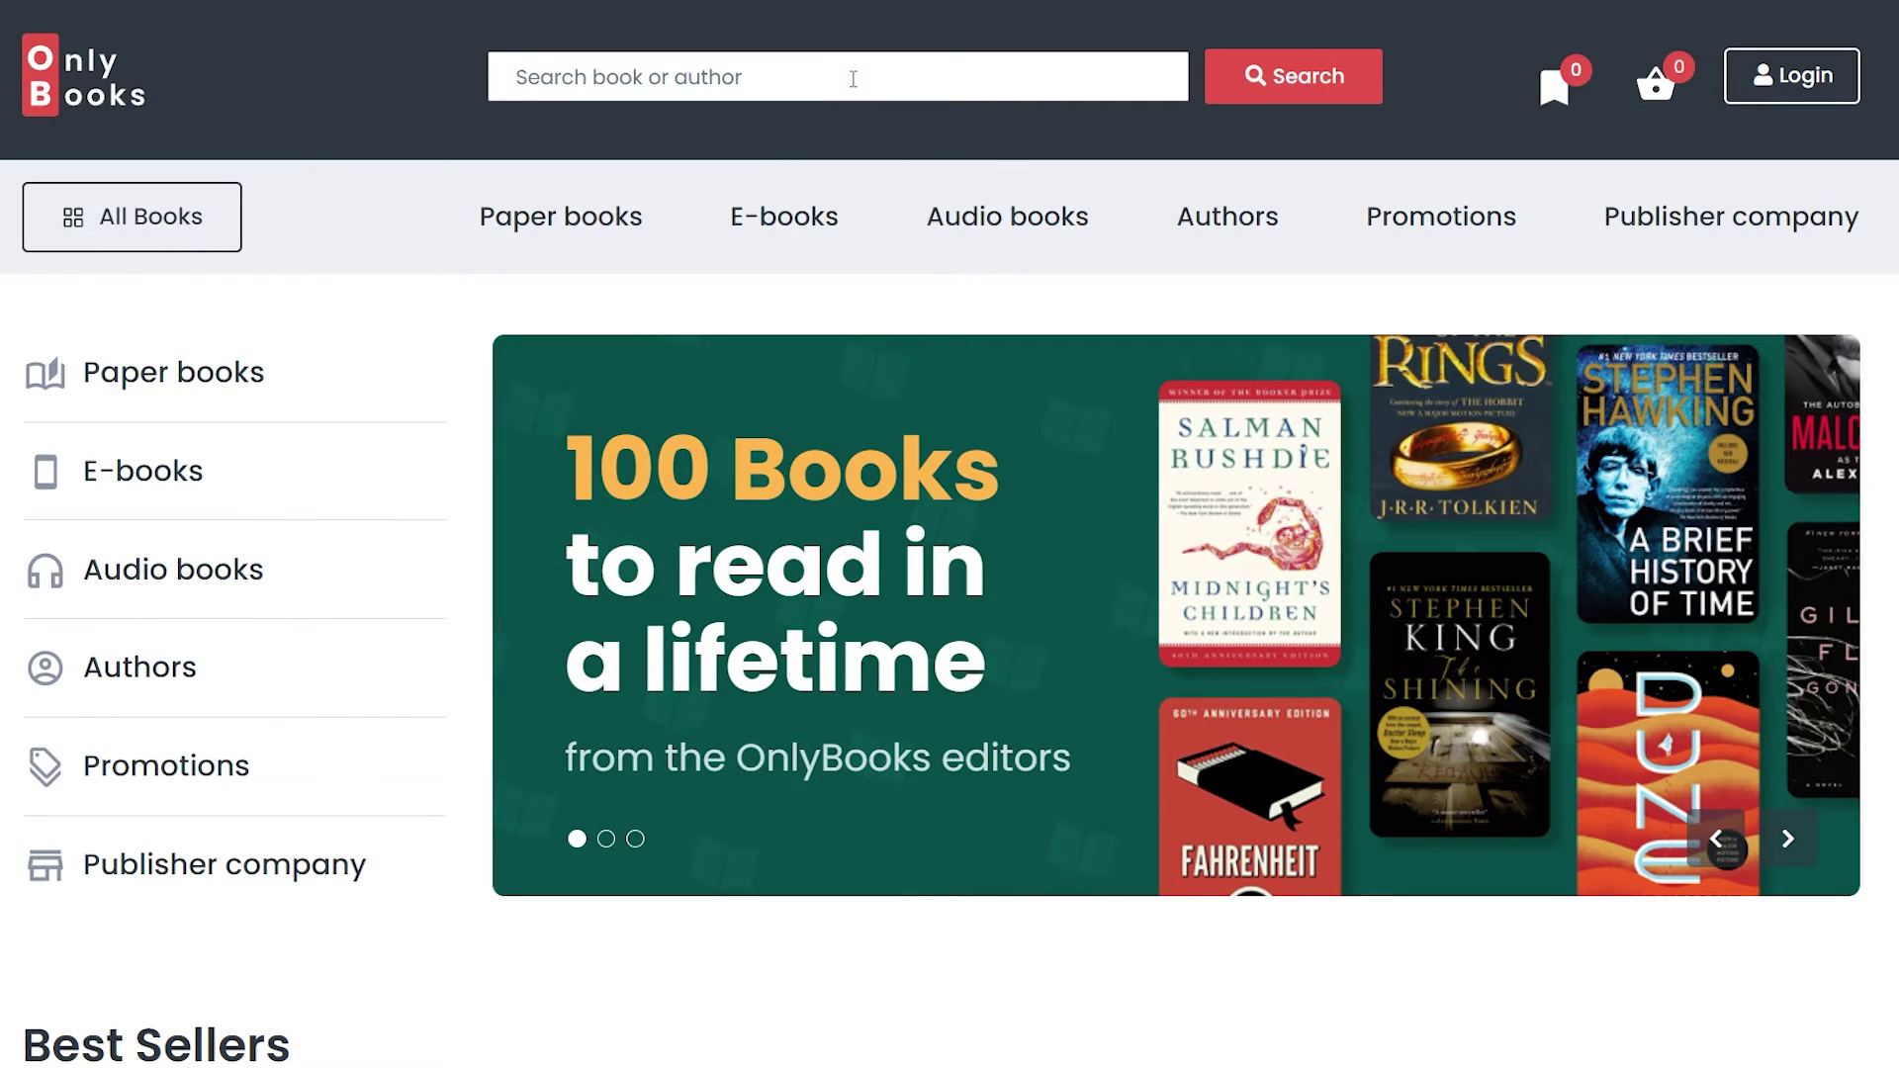
Bring up the bookstore's search suggestions for "lord", clear the search field, and enter "lord" again
text(lord)
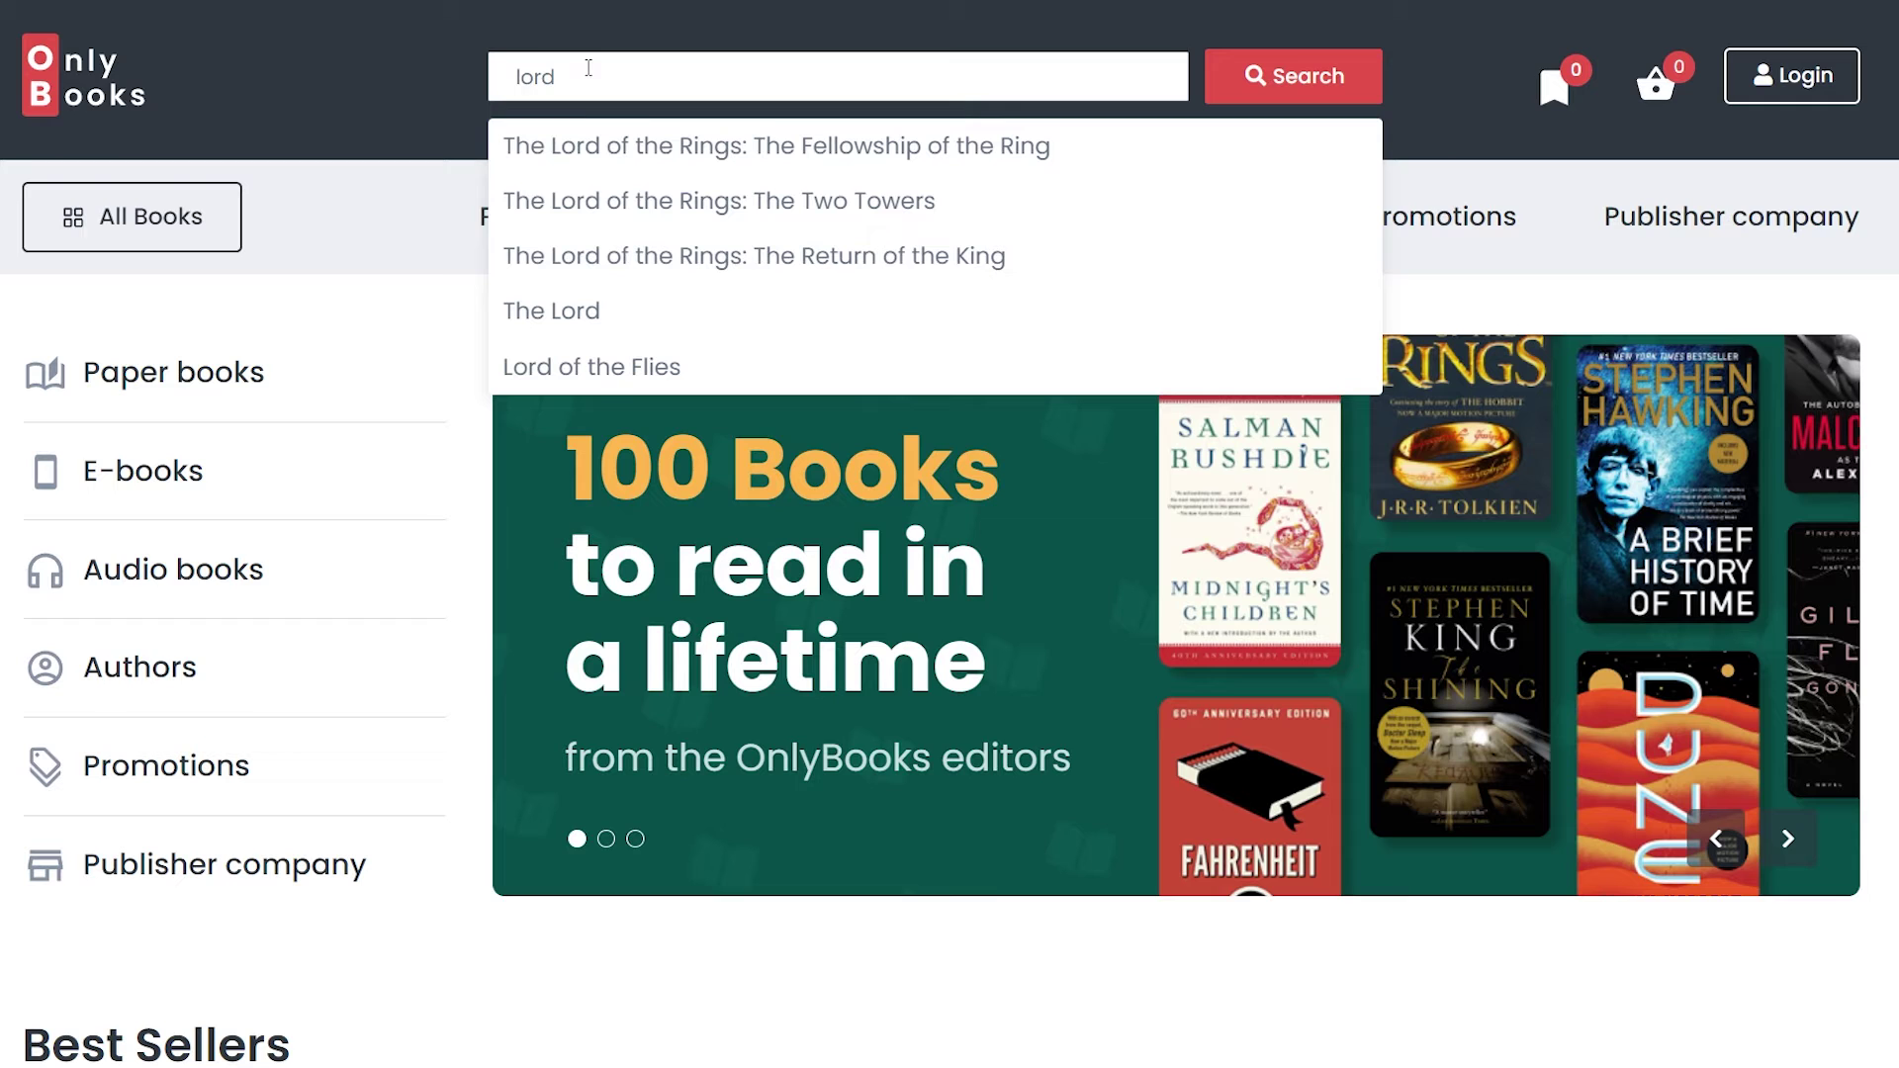
drag(574, 71, 509, 69)
key(BackSpace)
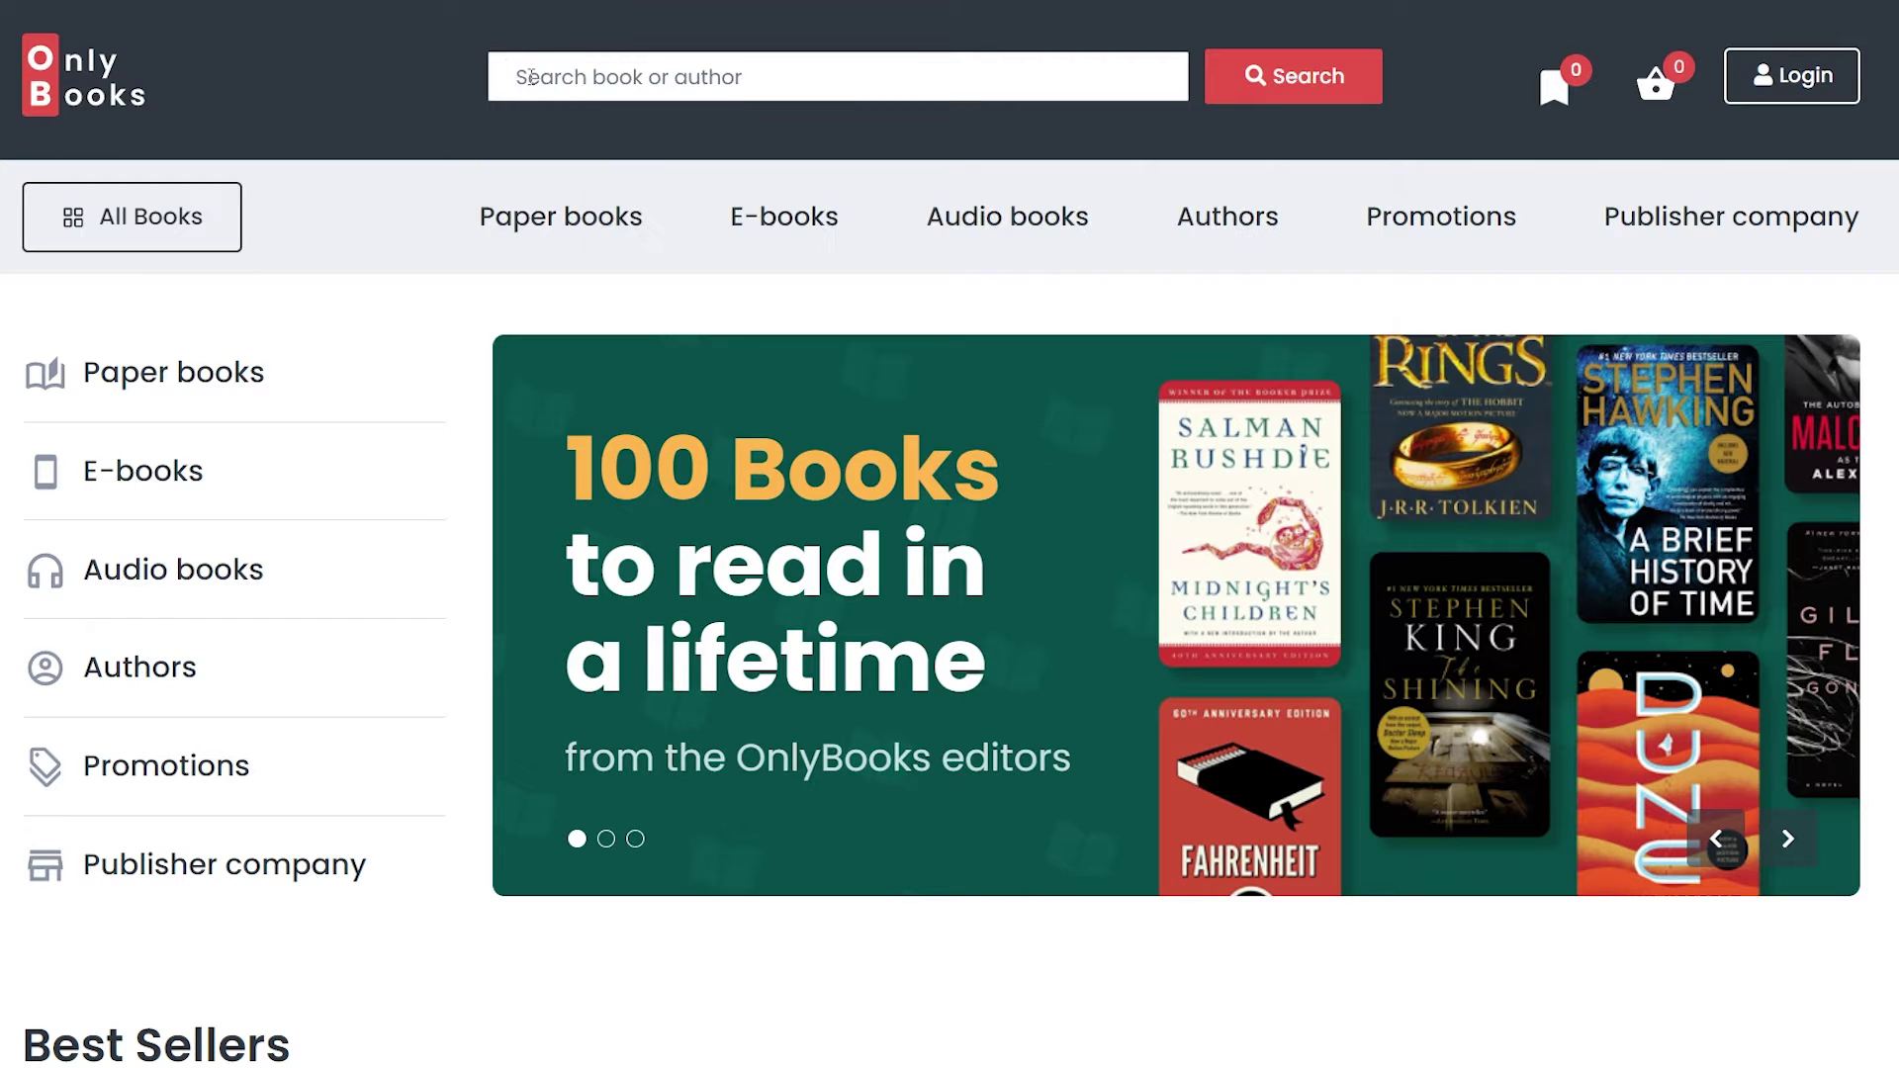
text(lord)
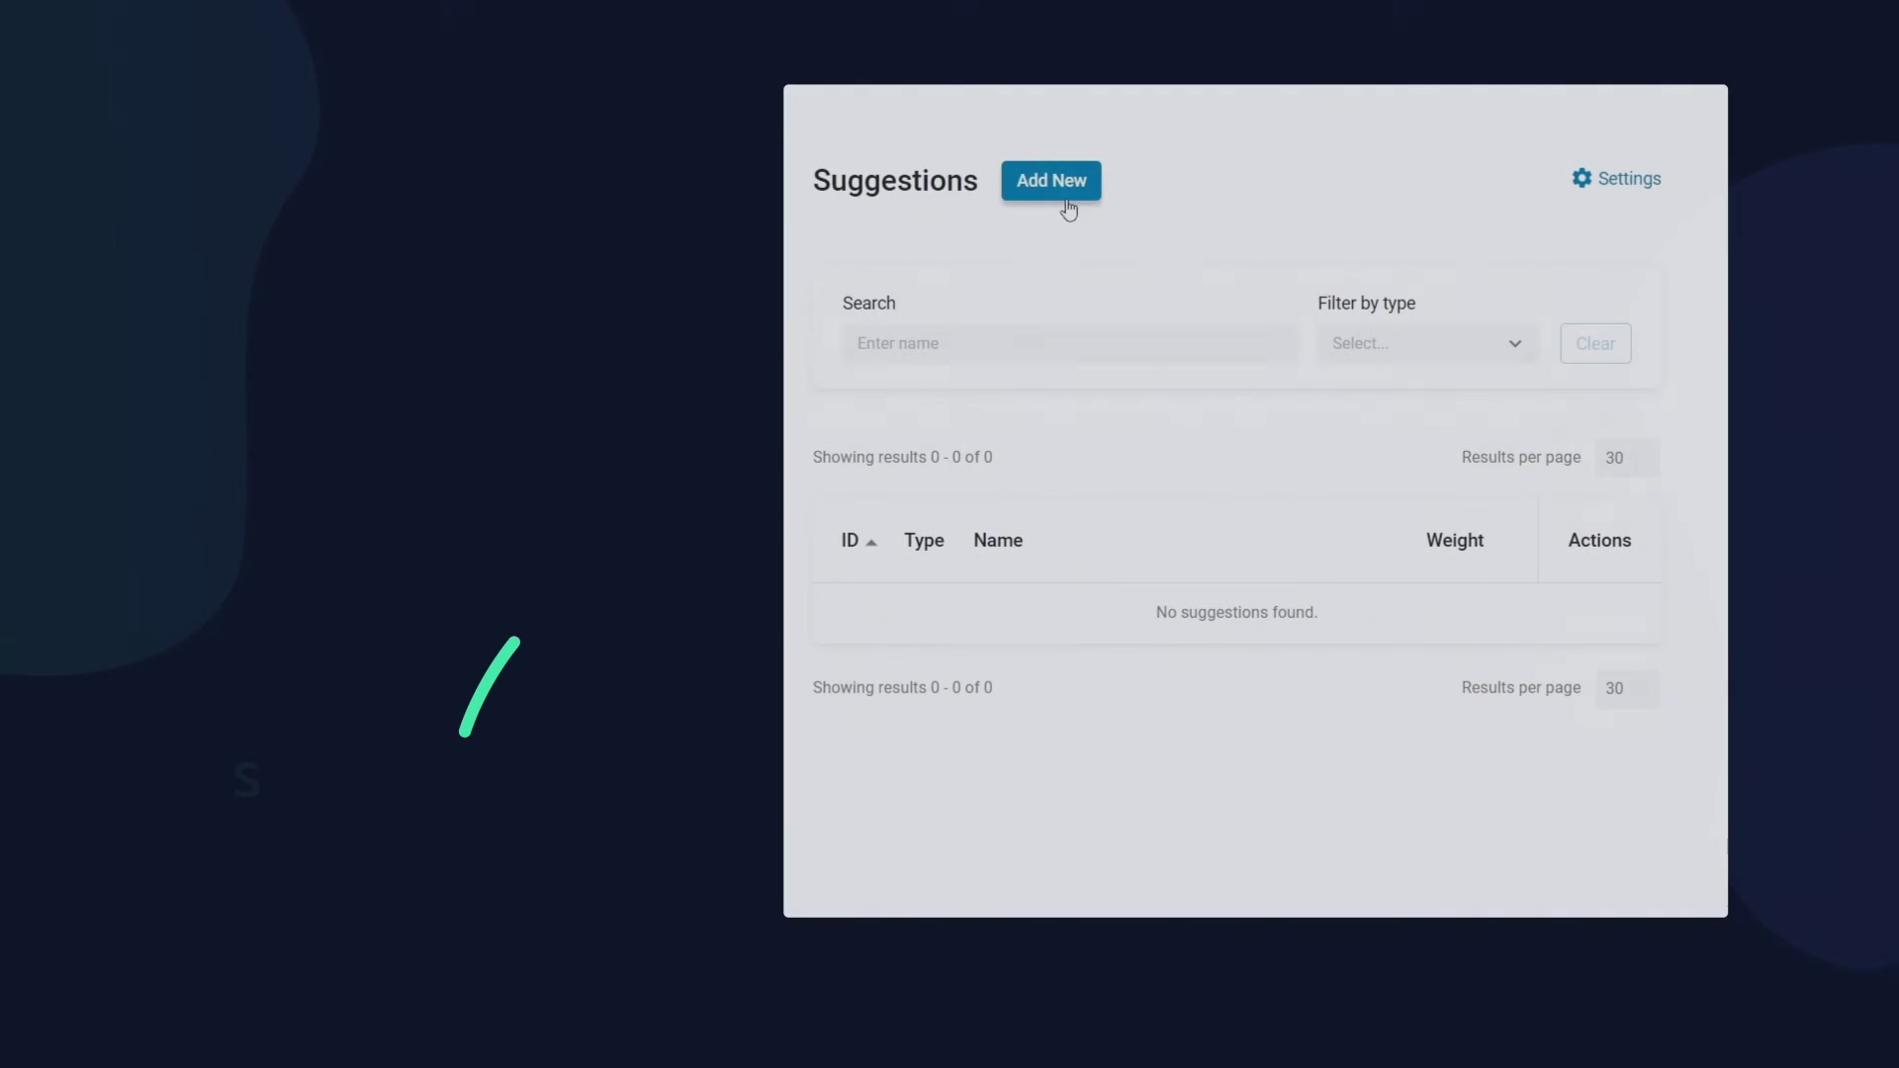
Add a new search suggestion named "leather dress"
click(1054, 184)
text(leather dress)
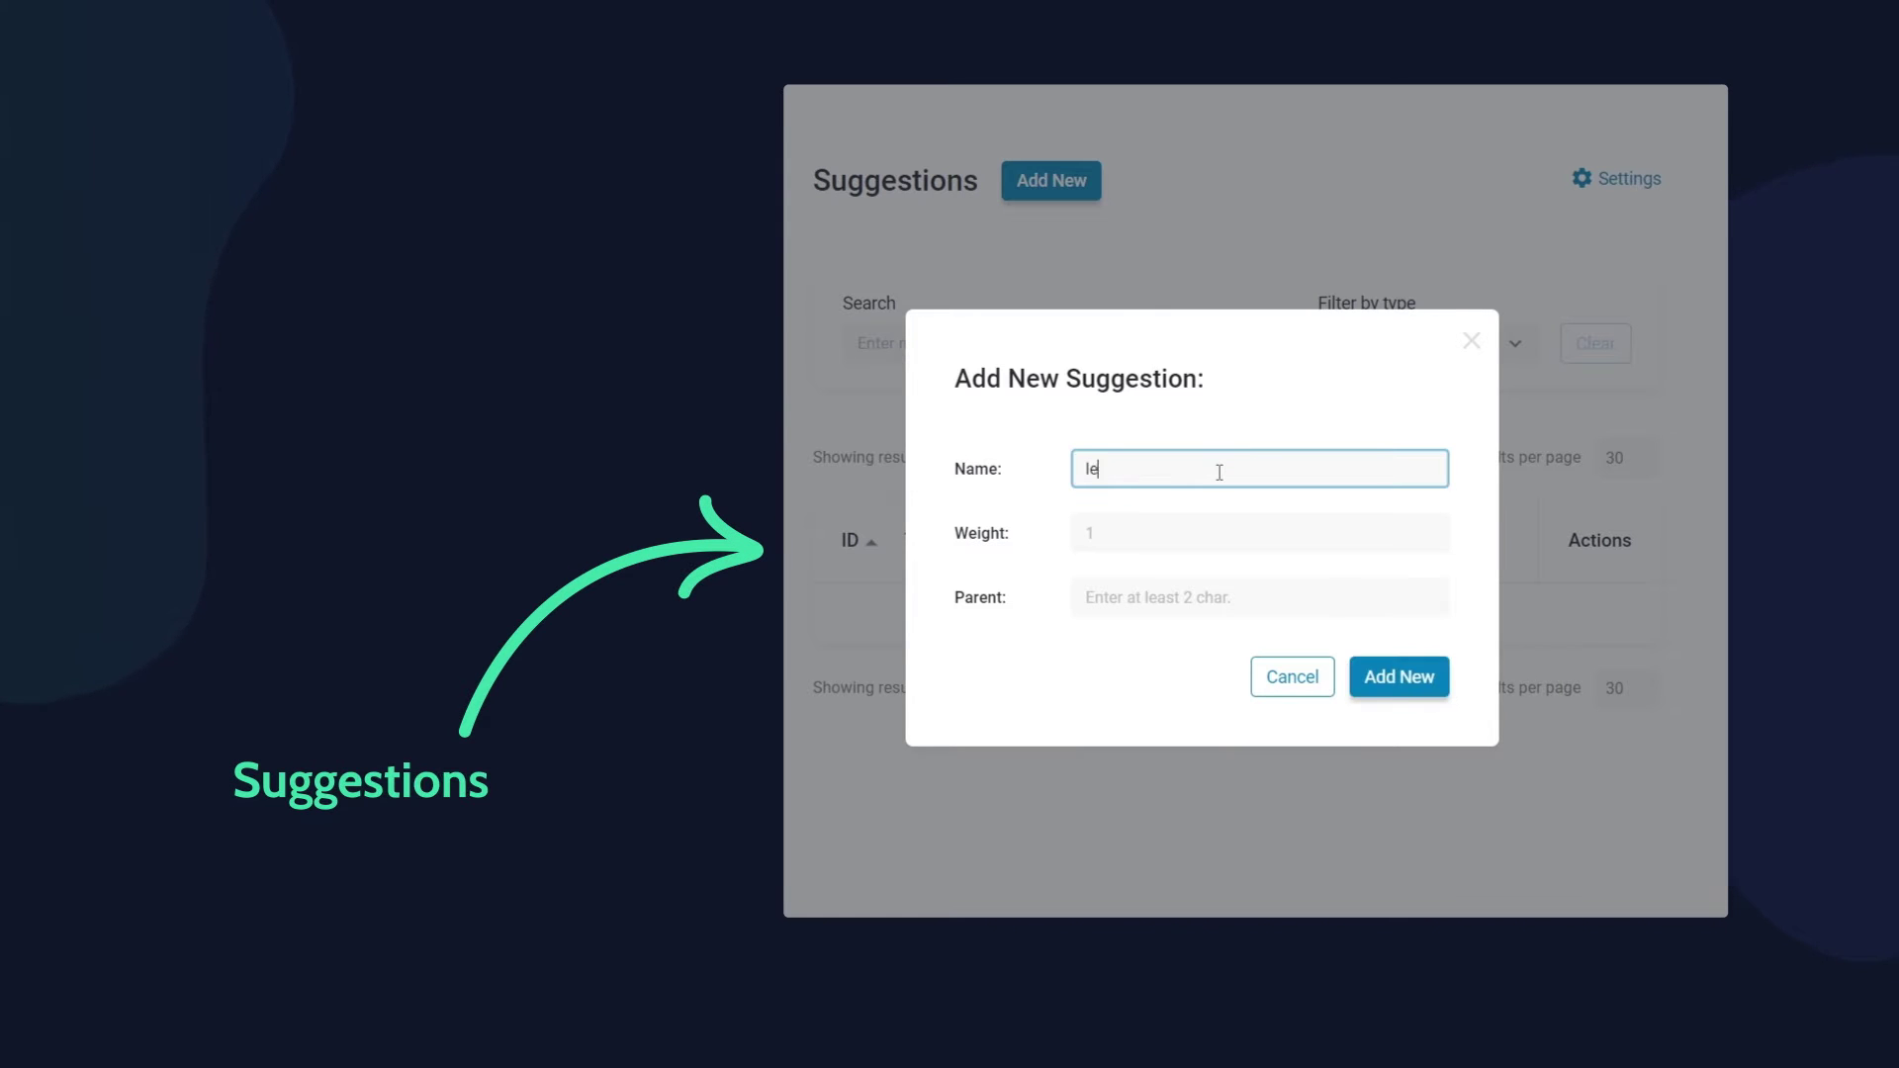
click(1395, 676)
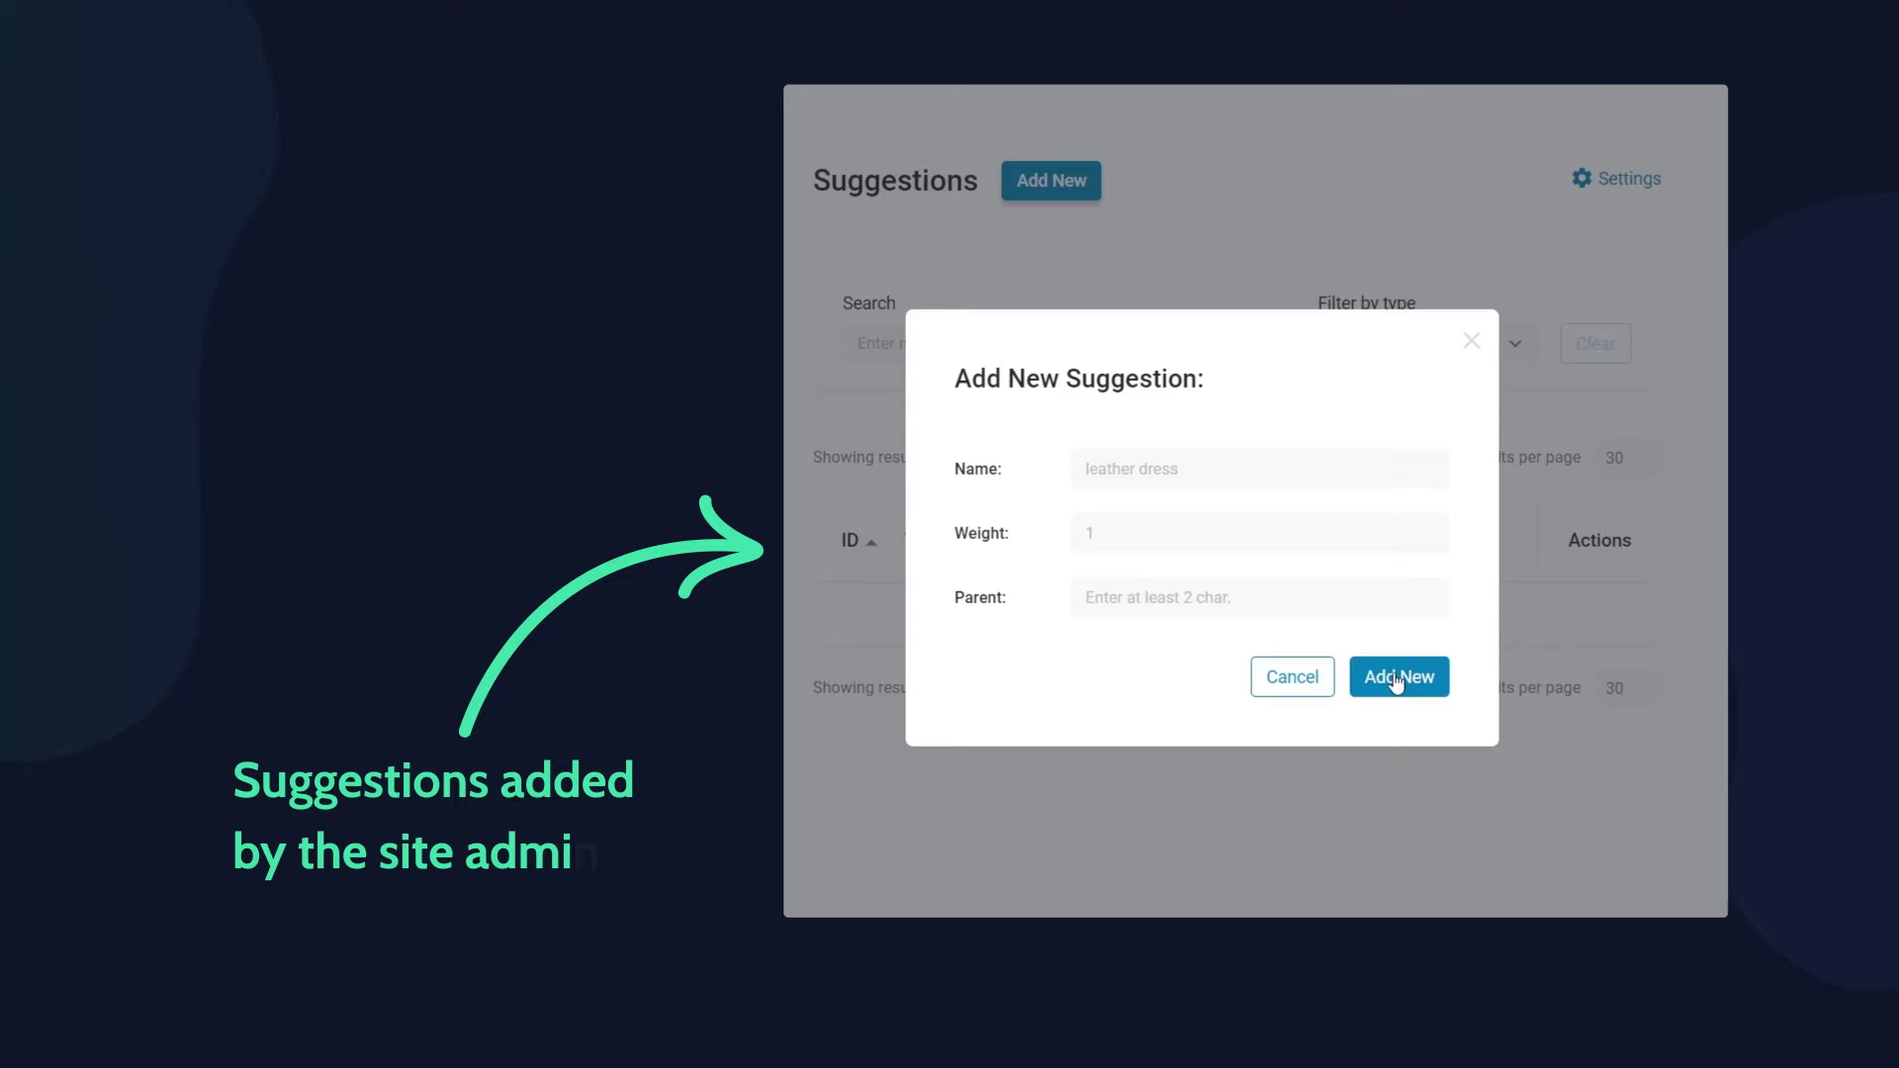
Add a new search suggestion named "leather skirt"
click(1078, 190)
click(1203, 468)
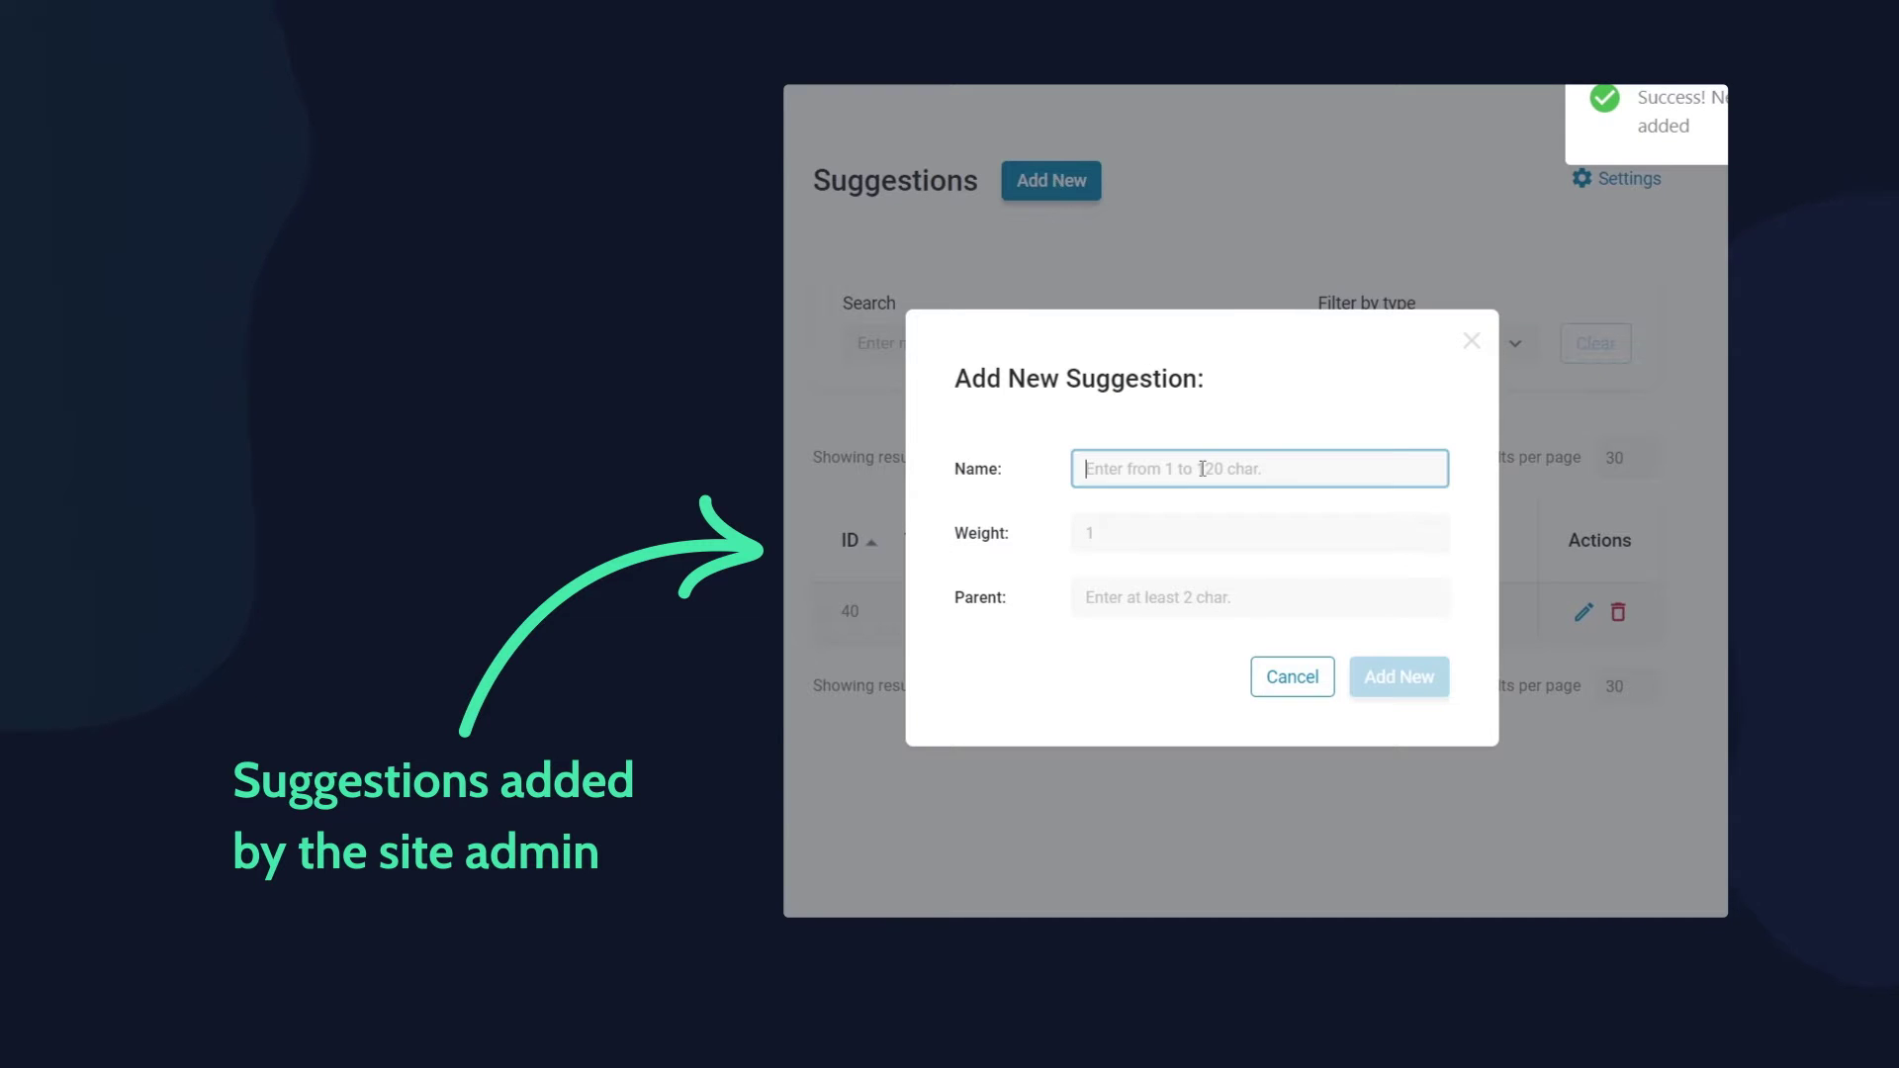
text(leather skirt)
click(1405, 677)
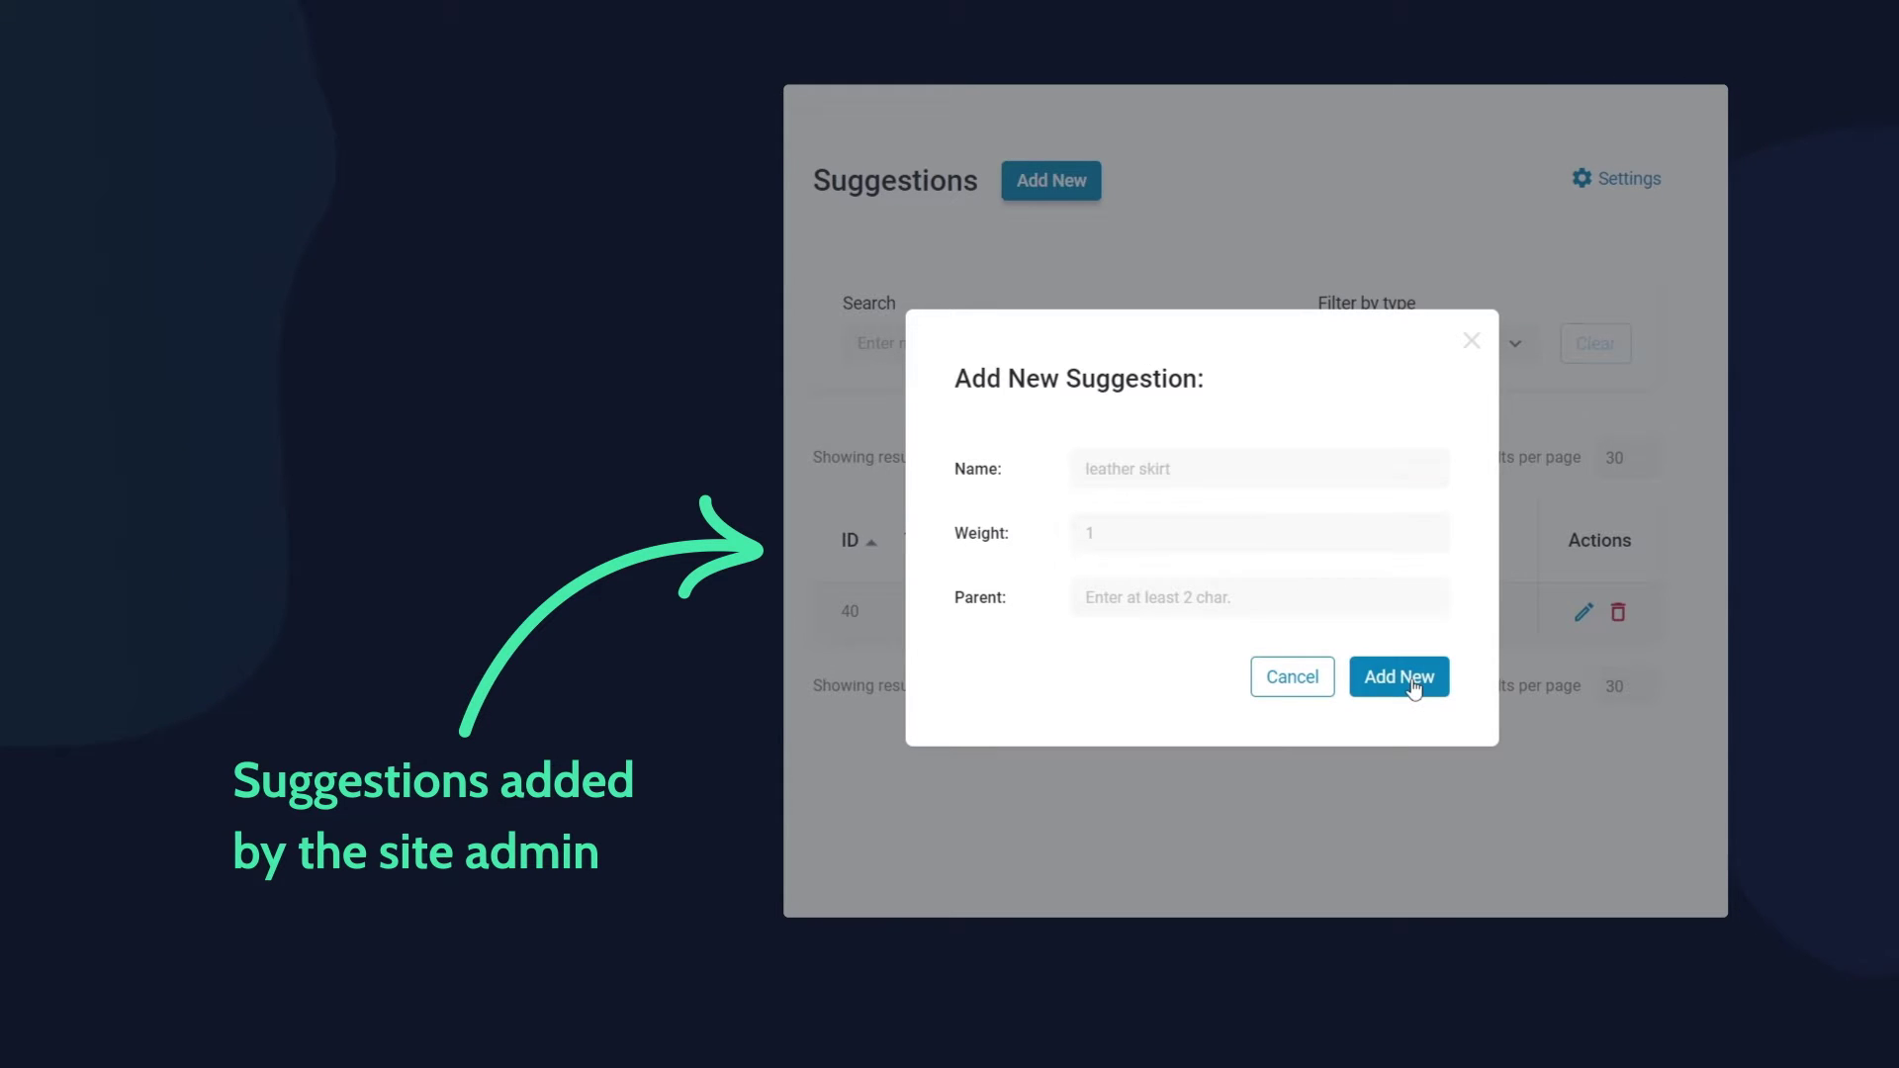
Add a new search suggestion named "leather coat"
click(1065, 178)
click(1233, 467)
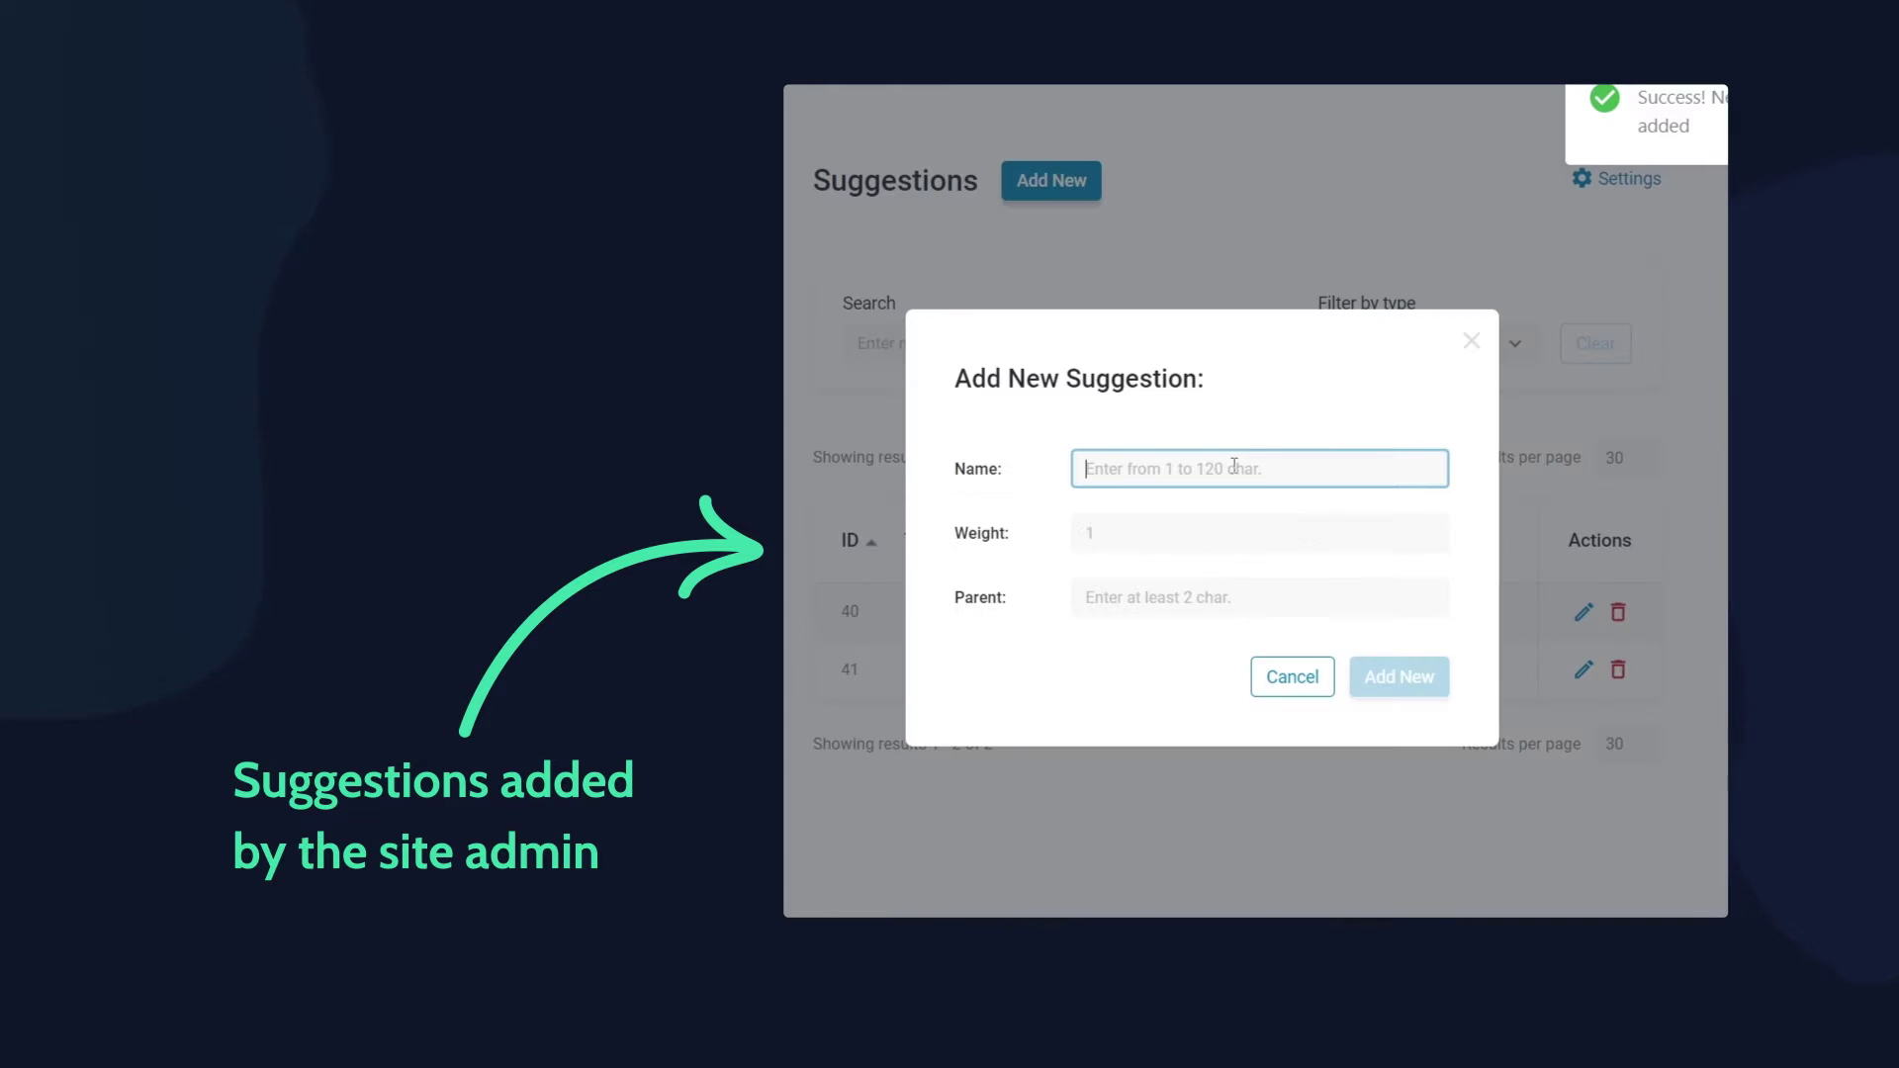
text(leather coat)
click(1421, 680)
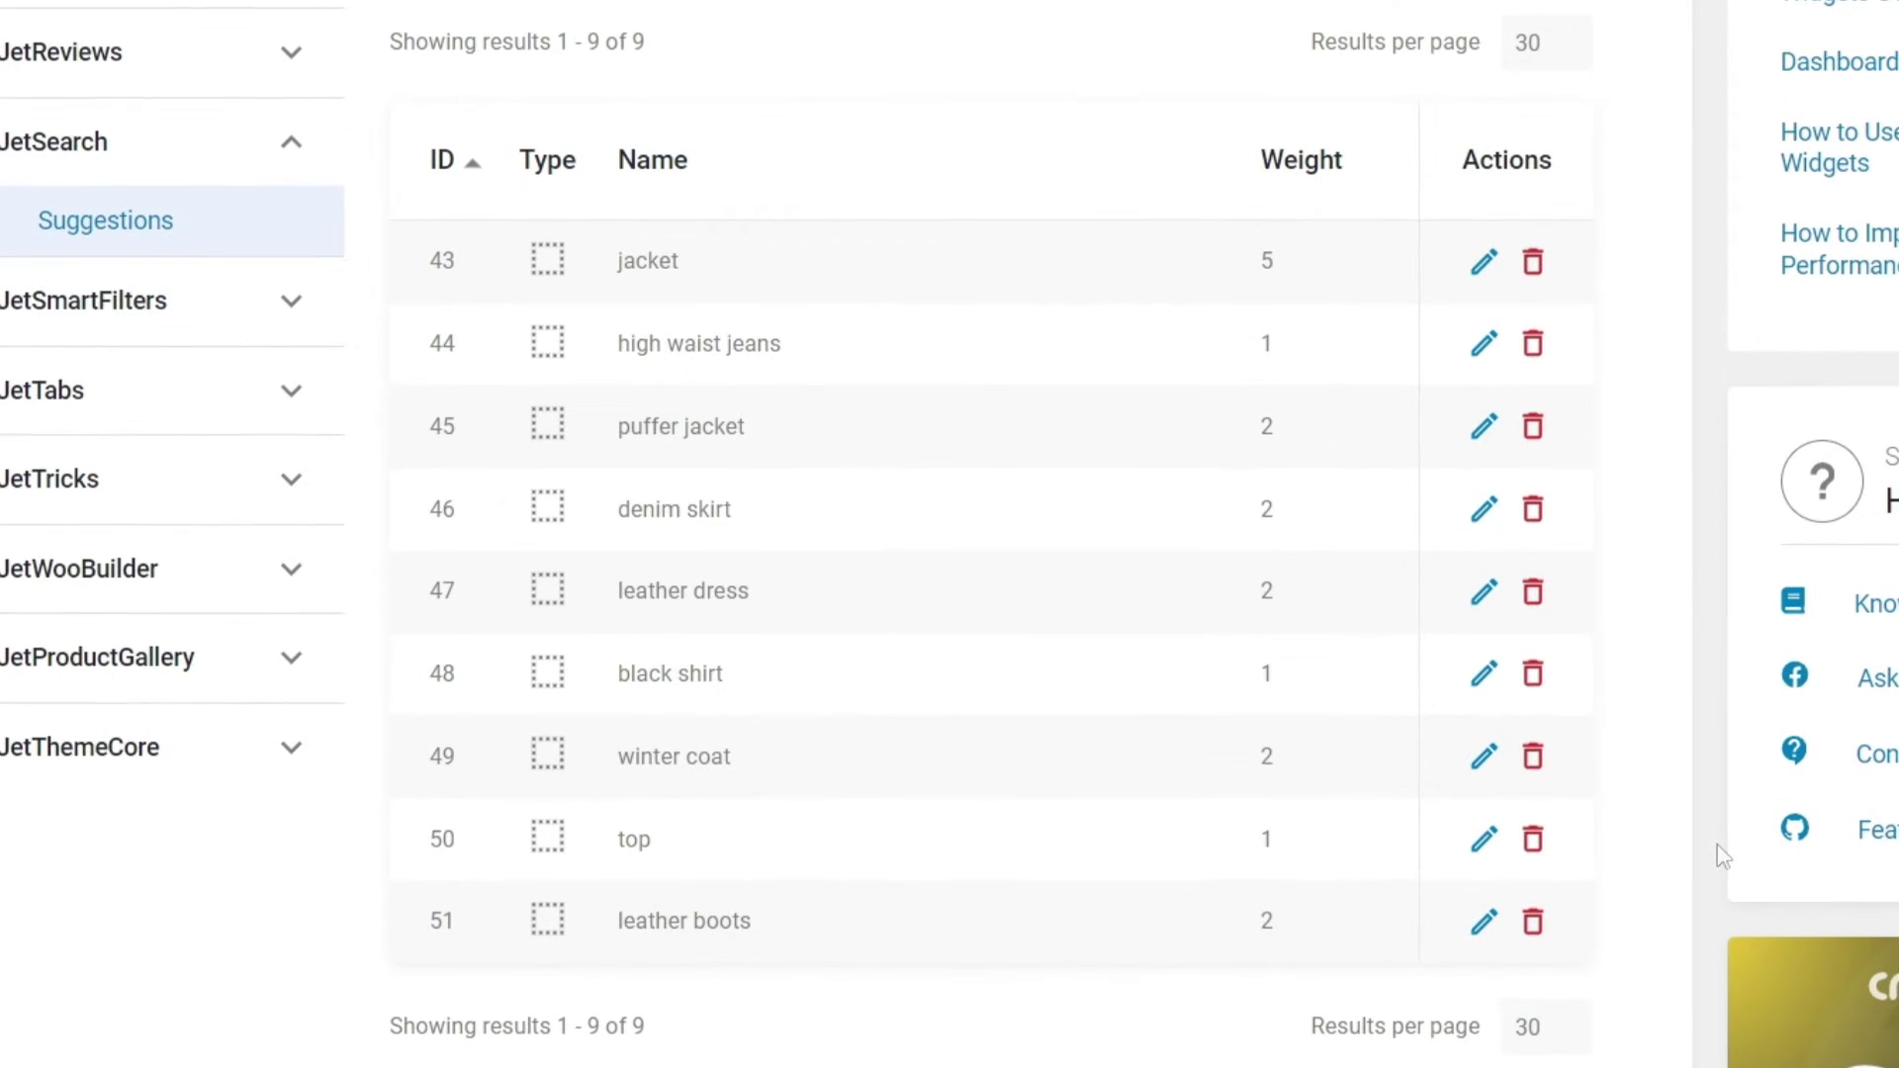
Sort the suggestions list by weight
click(1338, 161)
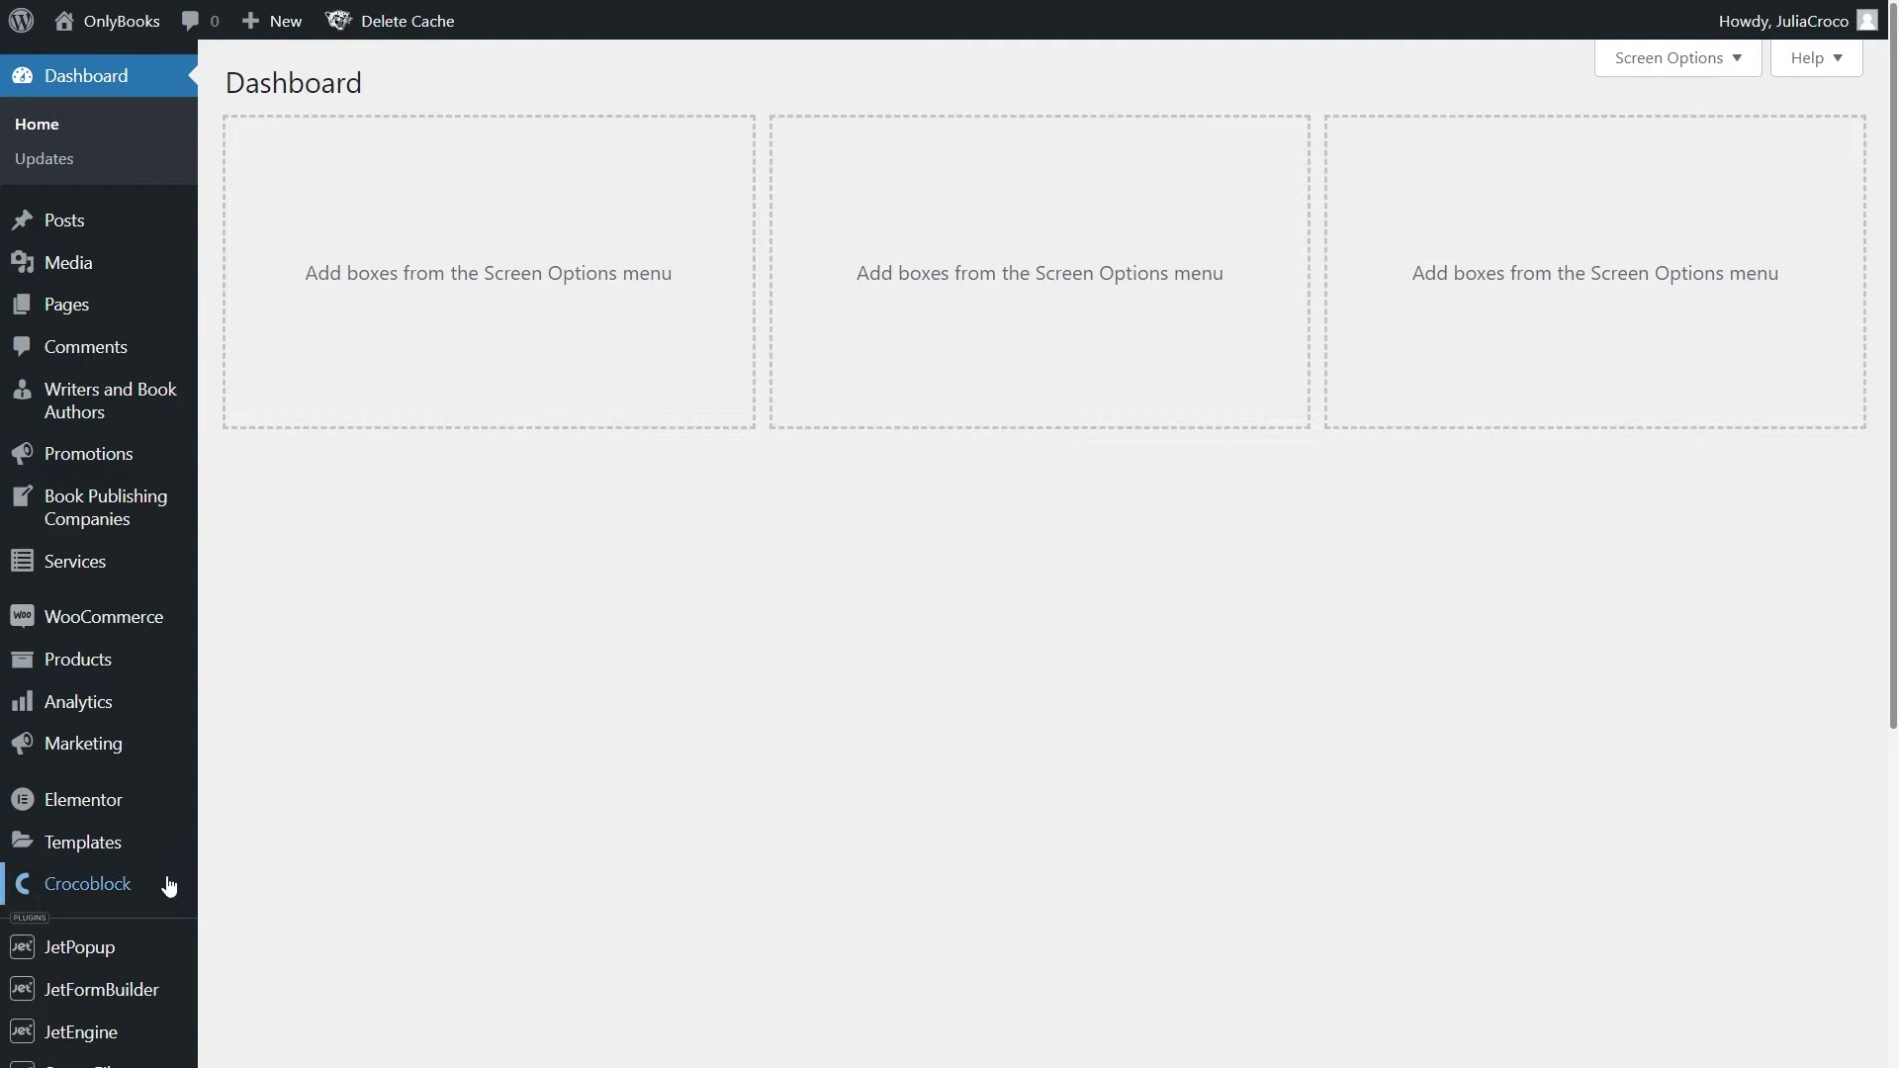
Open the JetSearch Suggestions page in Crocoblock's JetPlugins settings
mouse_move(162, 892)
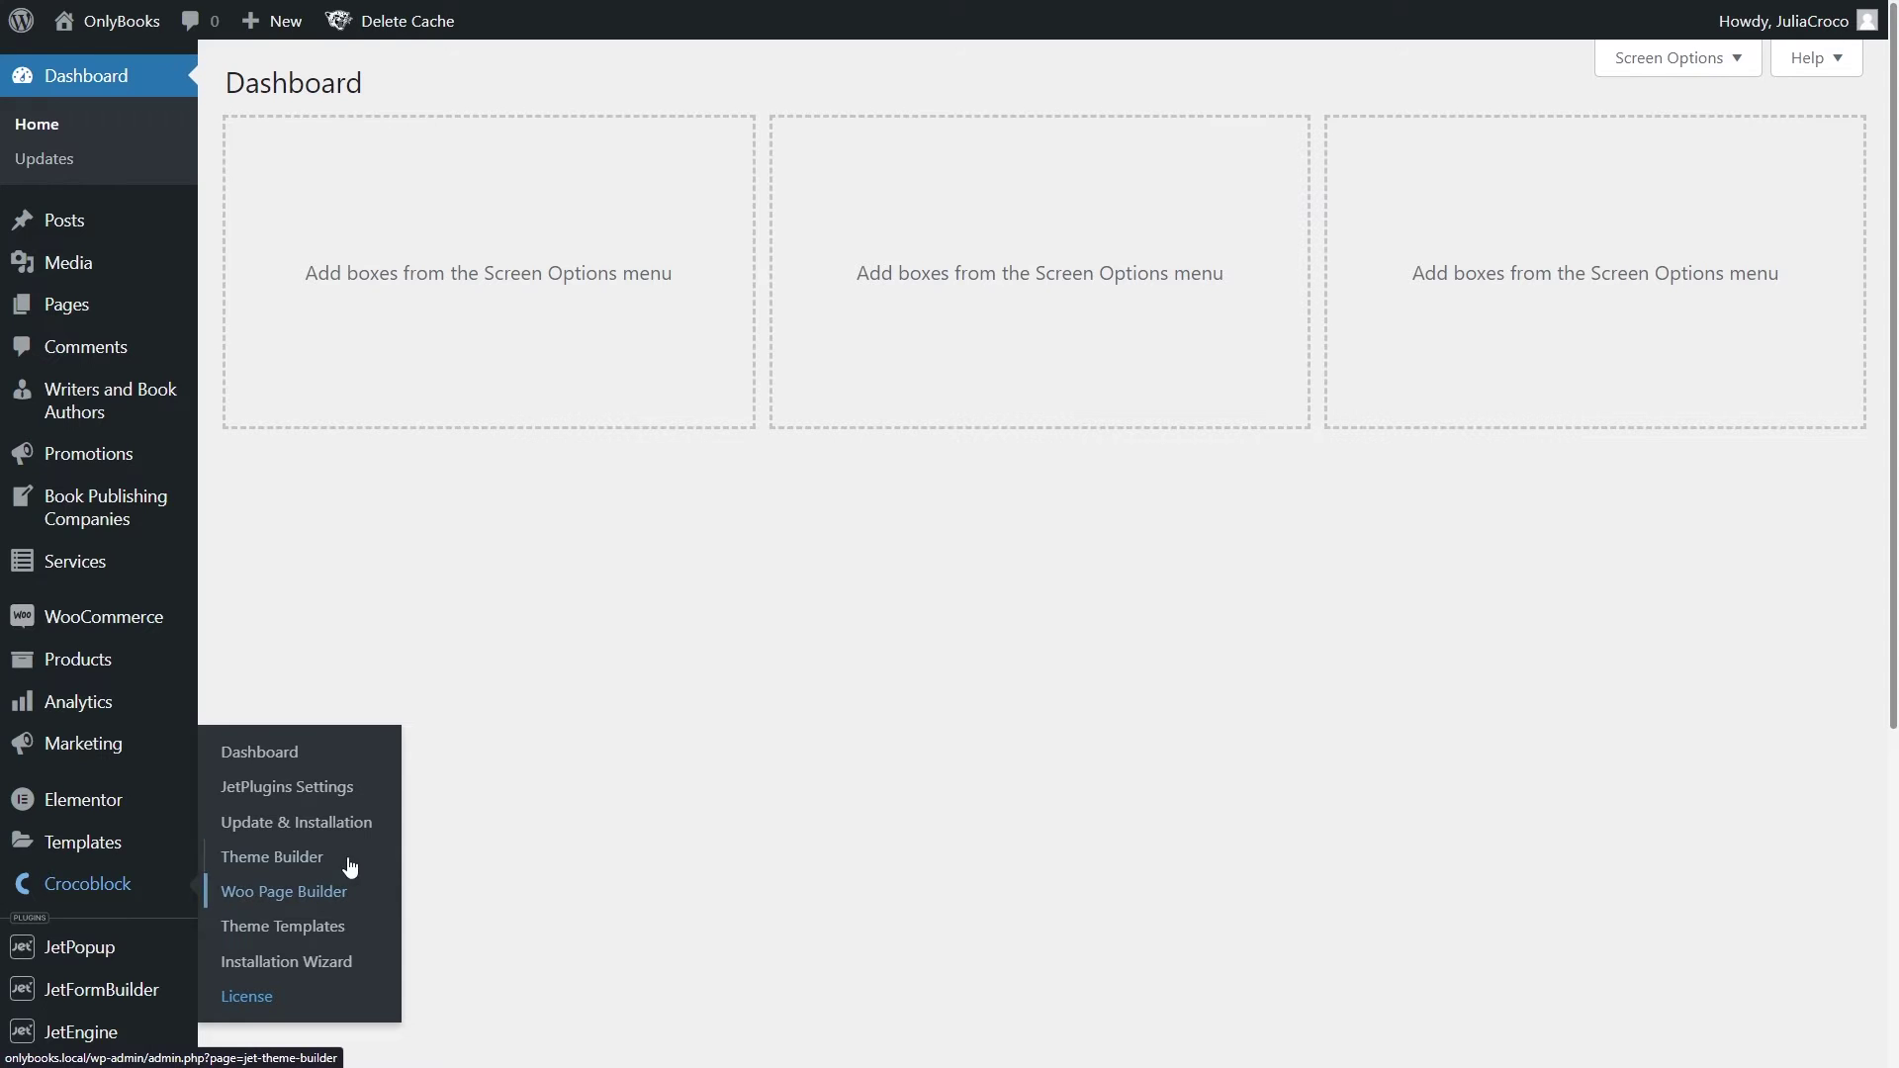
click(371, 788)
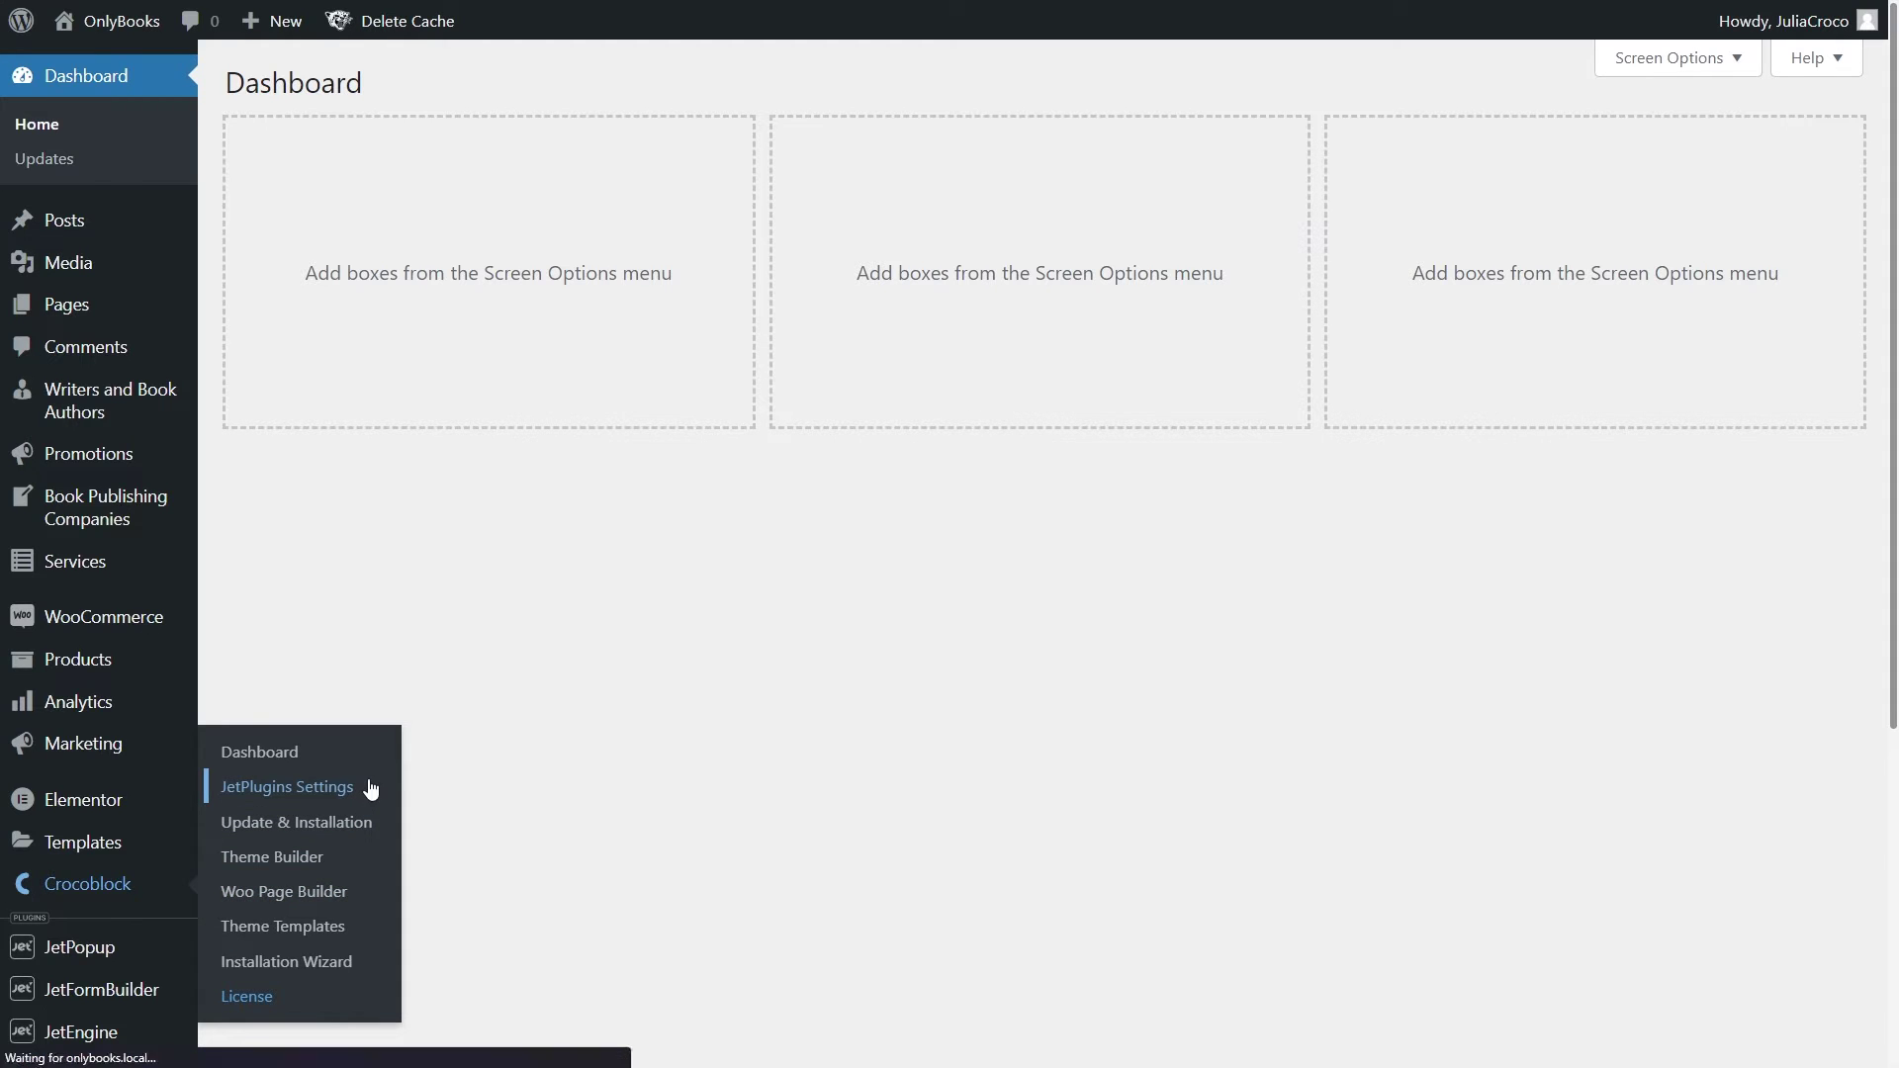
click(443, 660)
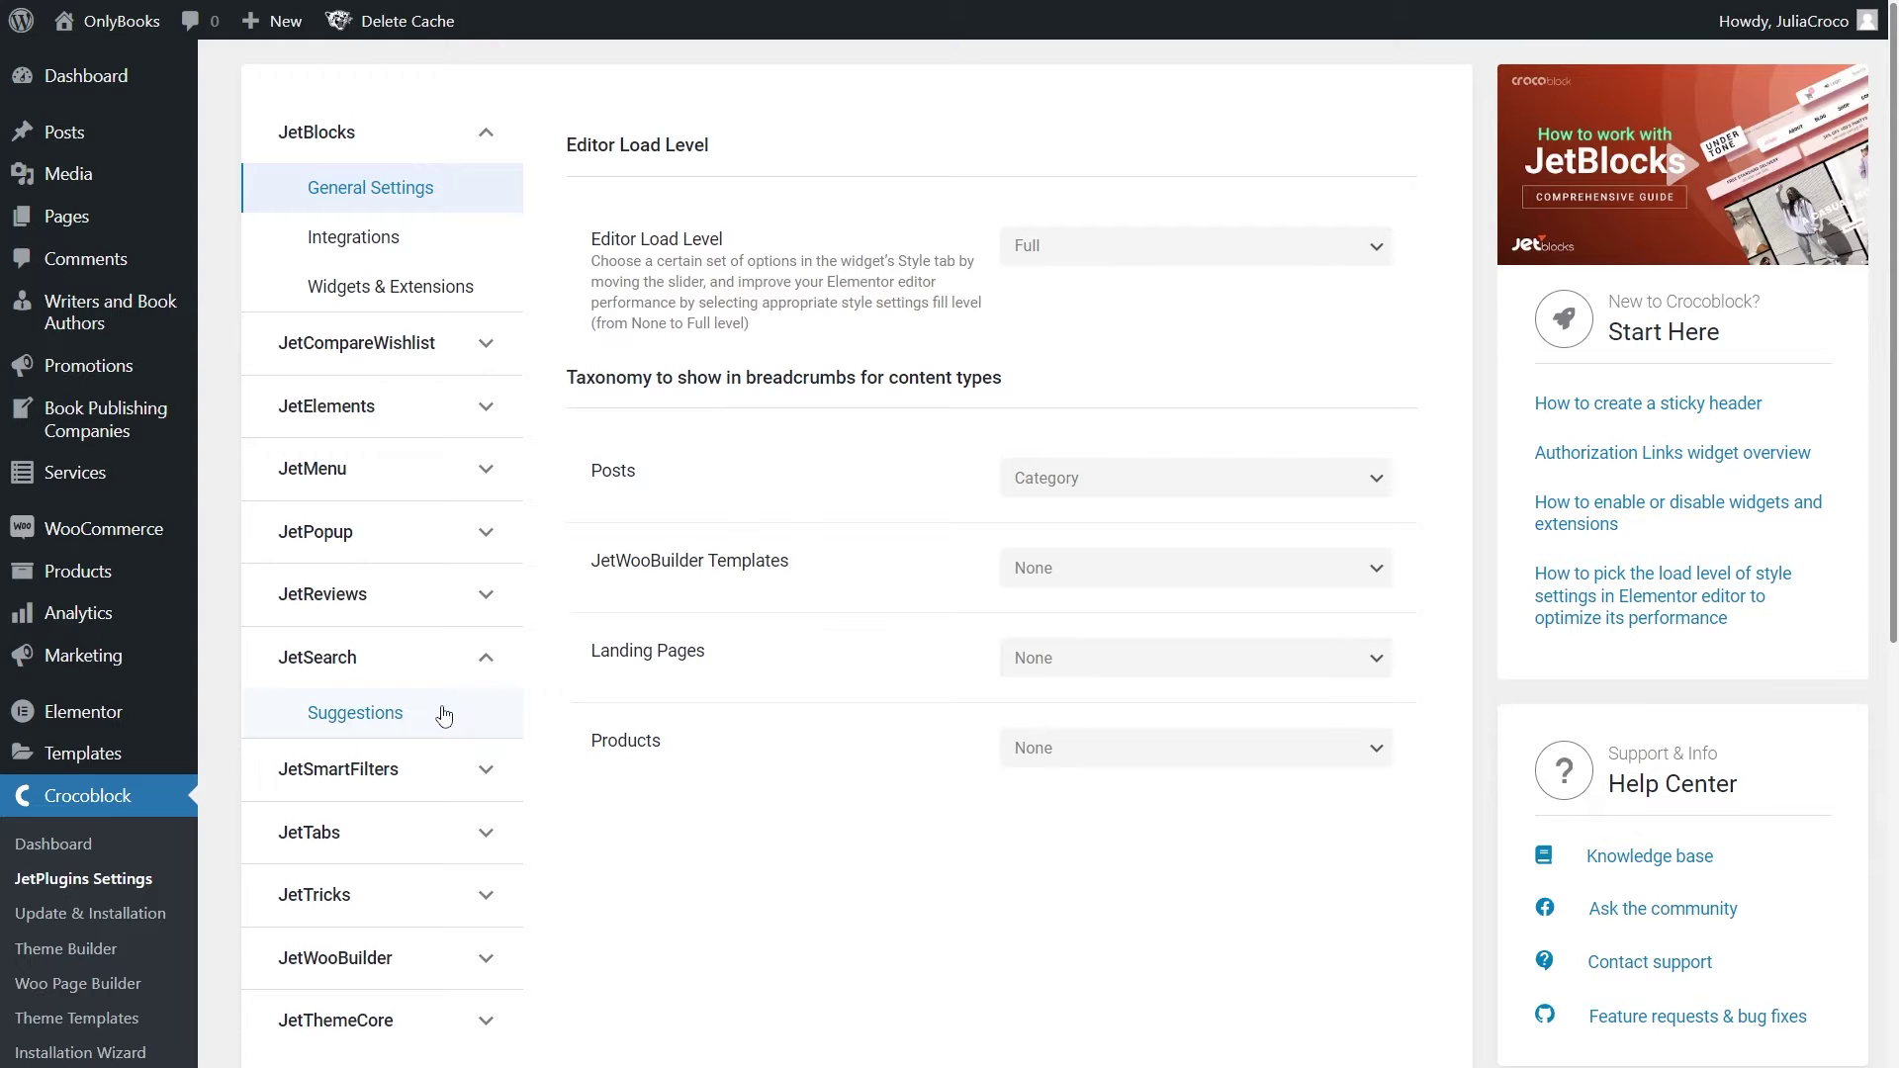
click(443, 715)
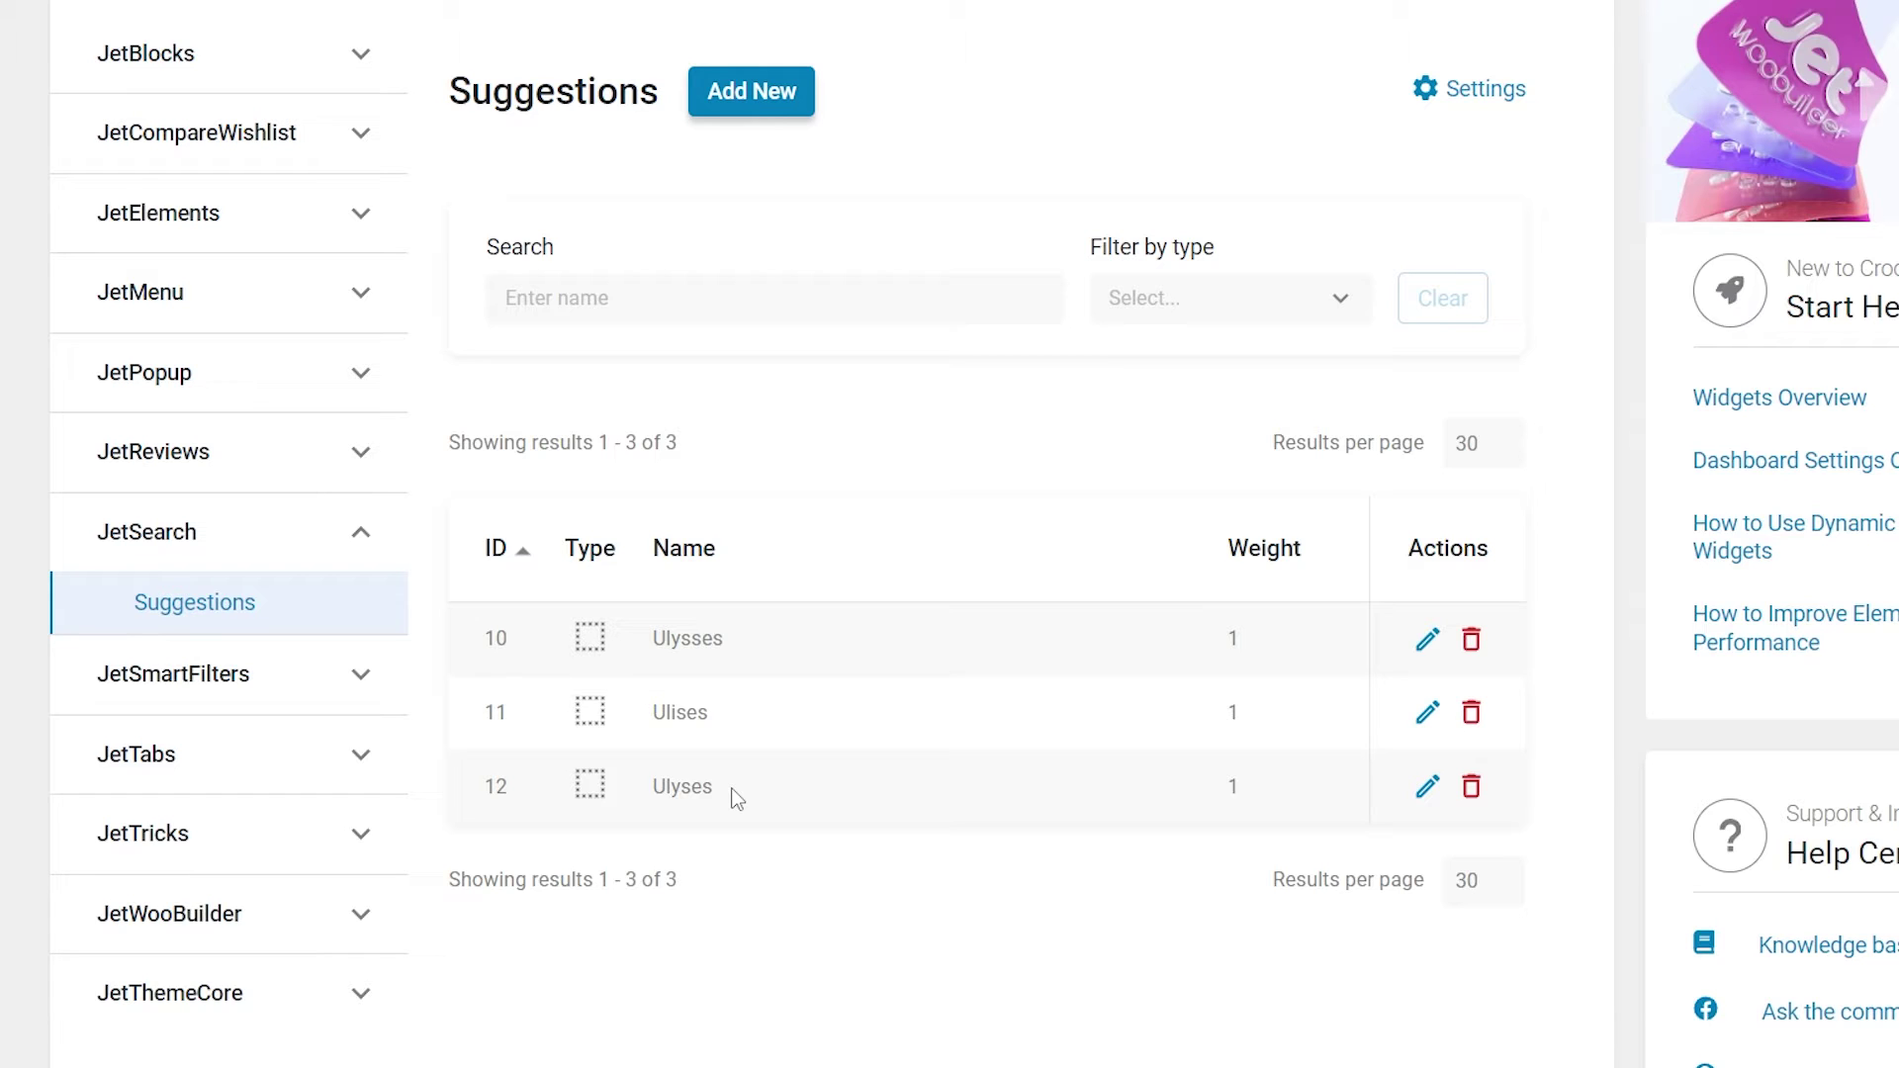
Edit the suggestion "Ulises" to have "Ulysses" as its parent and save it
click(1426, 712)
click(1131, 670)
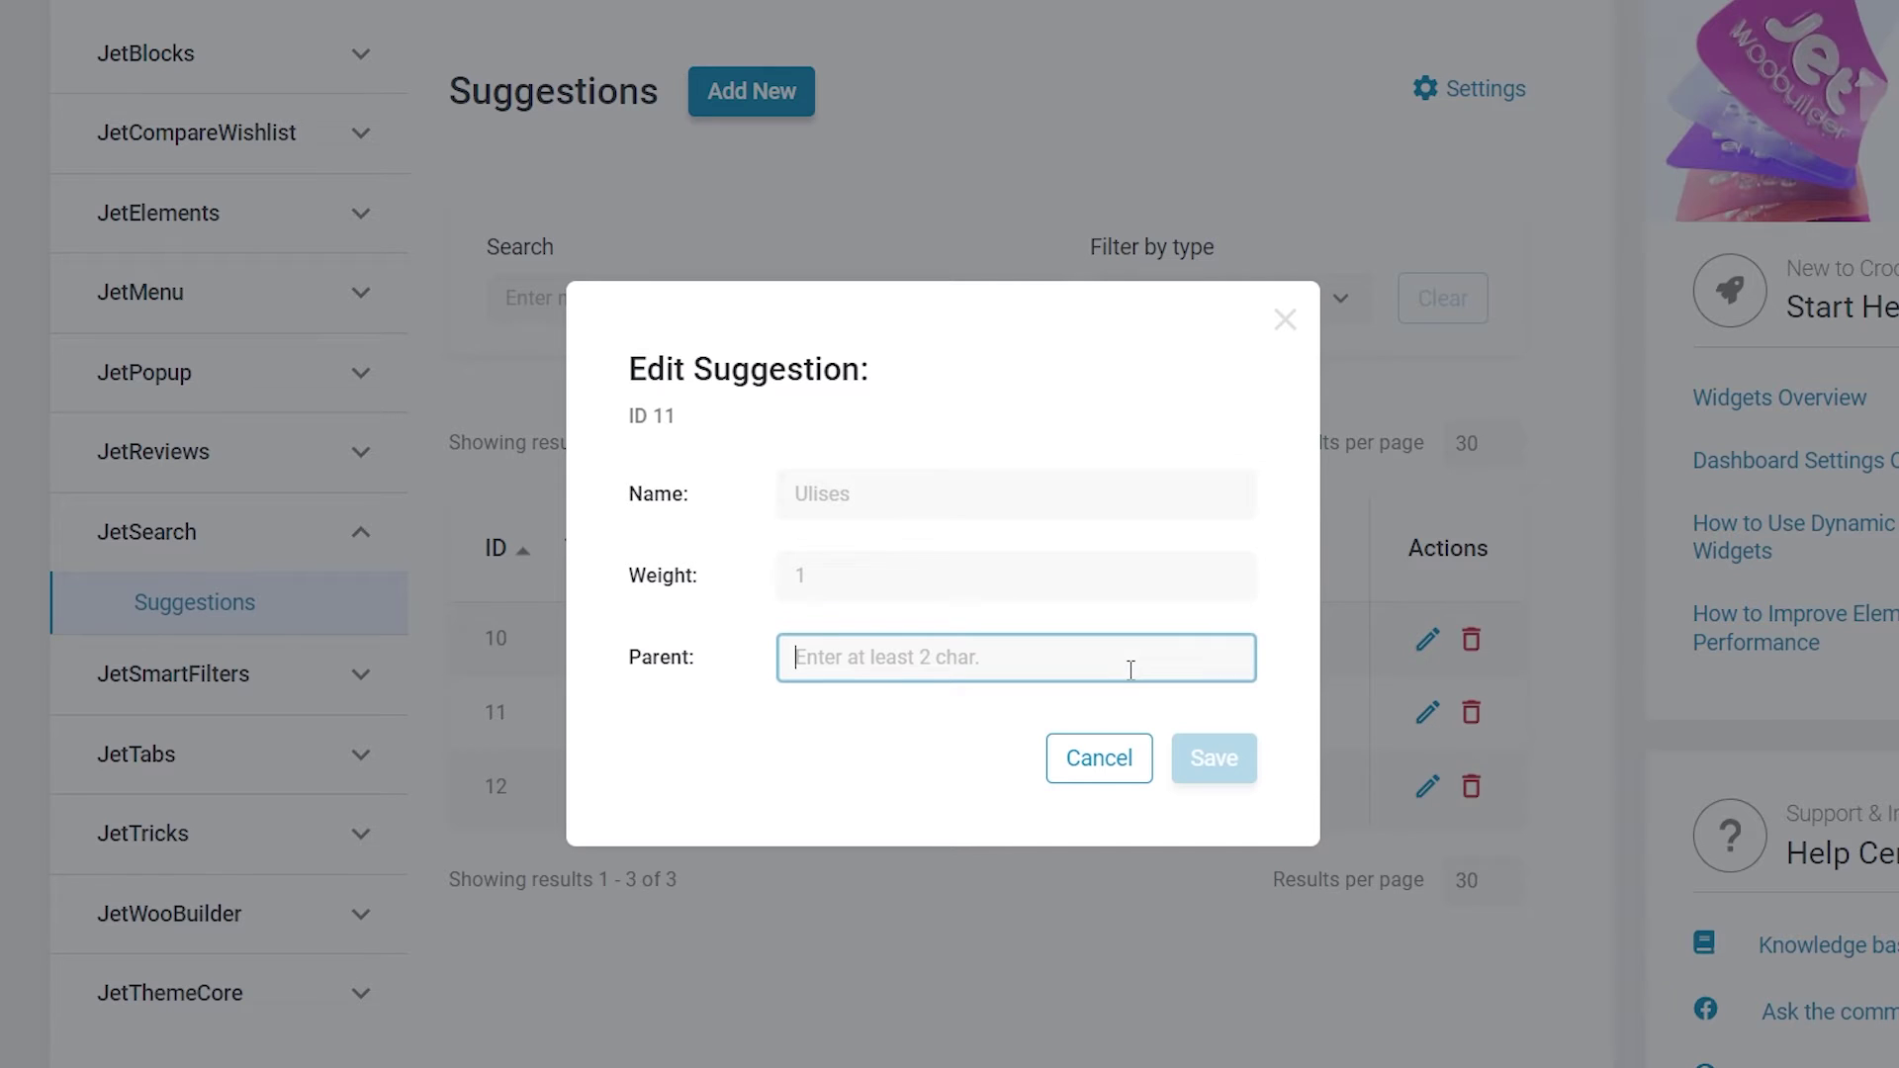
text(Ul)
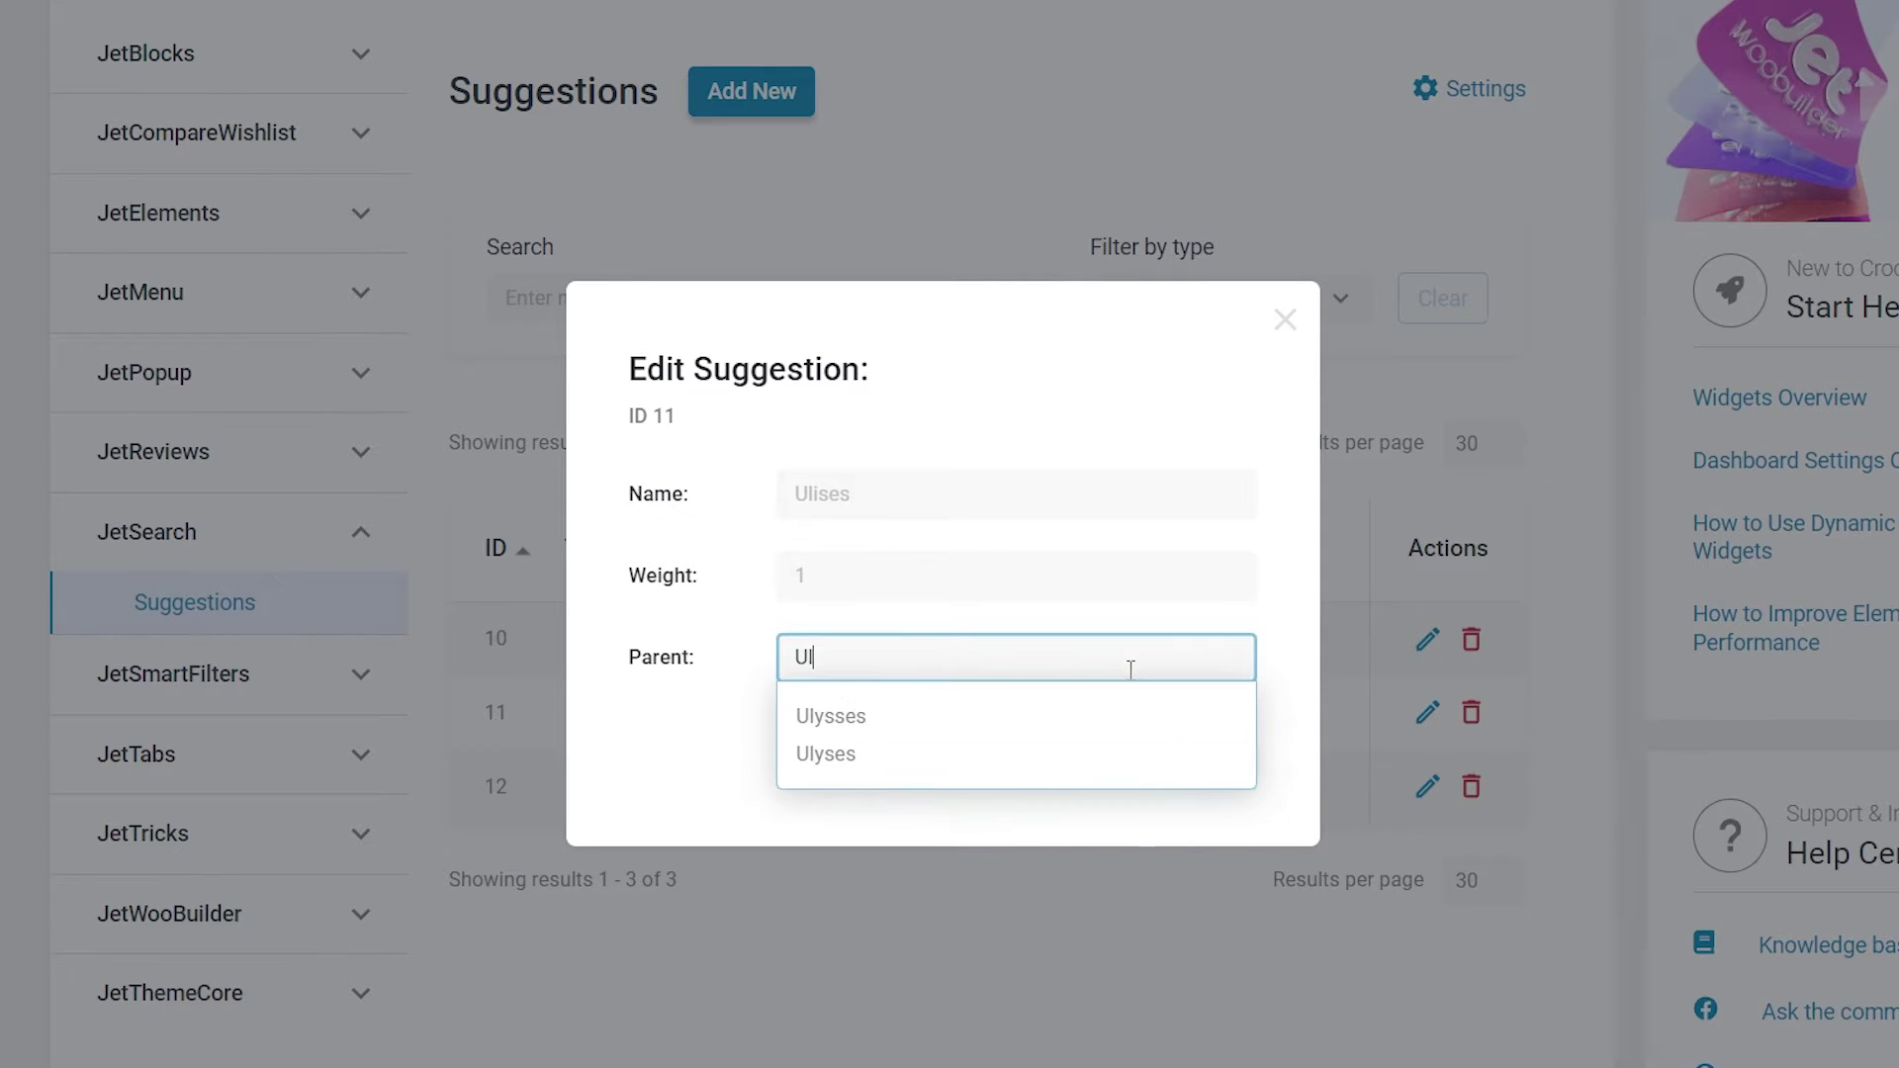
click(1119, 713)
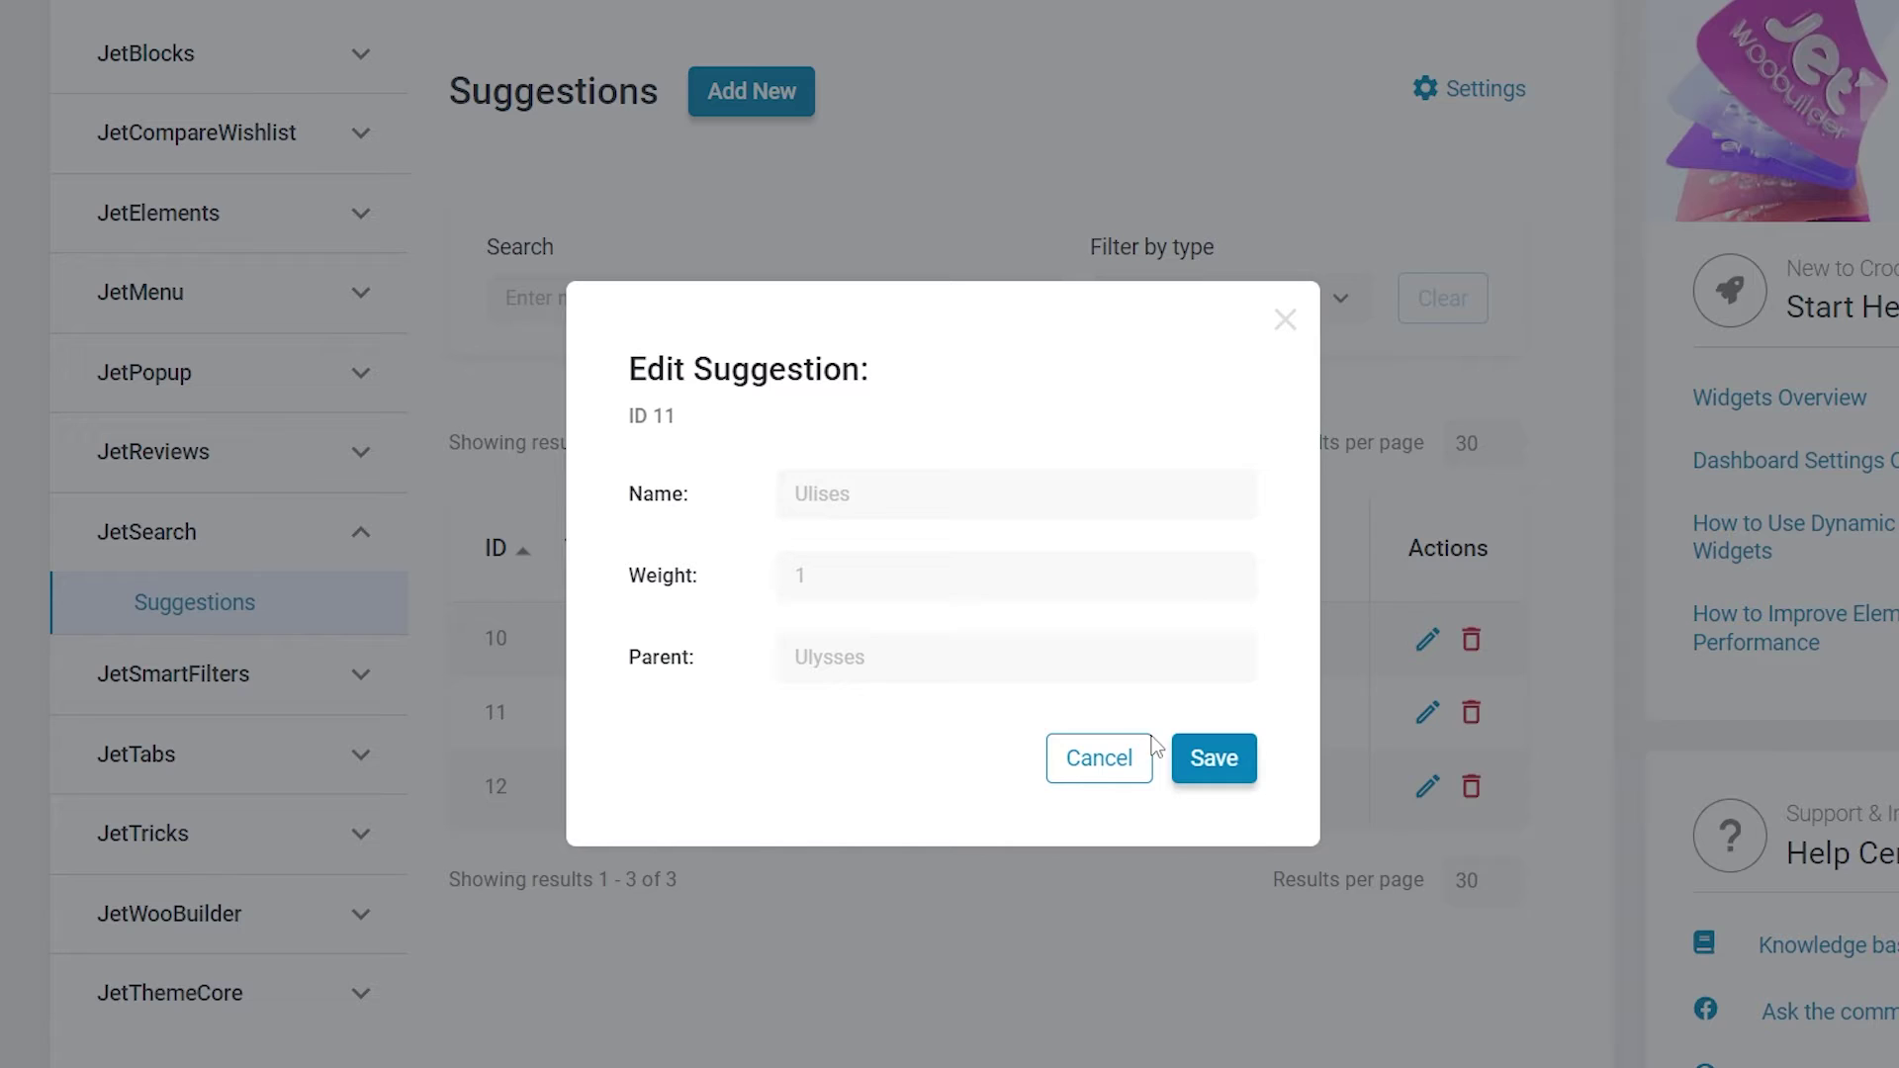
click(1201, 767)
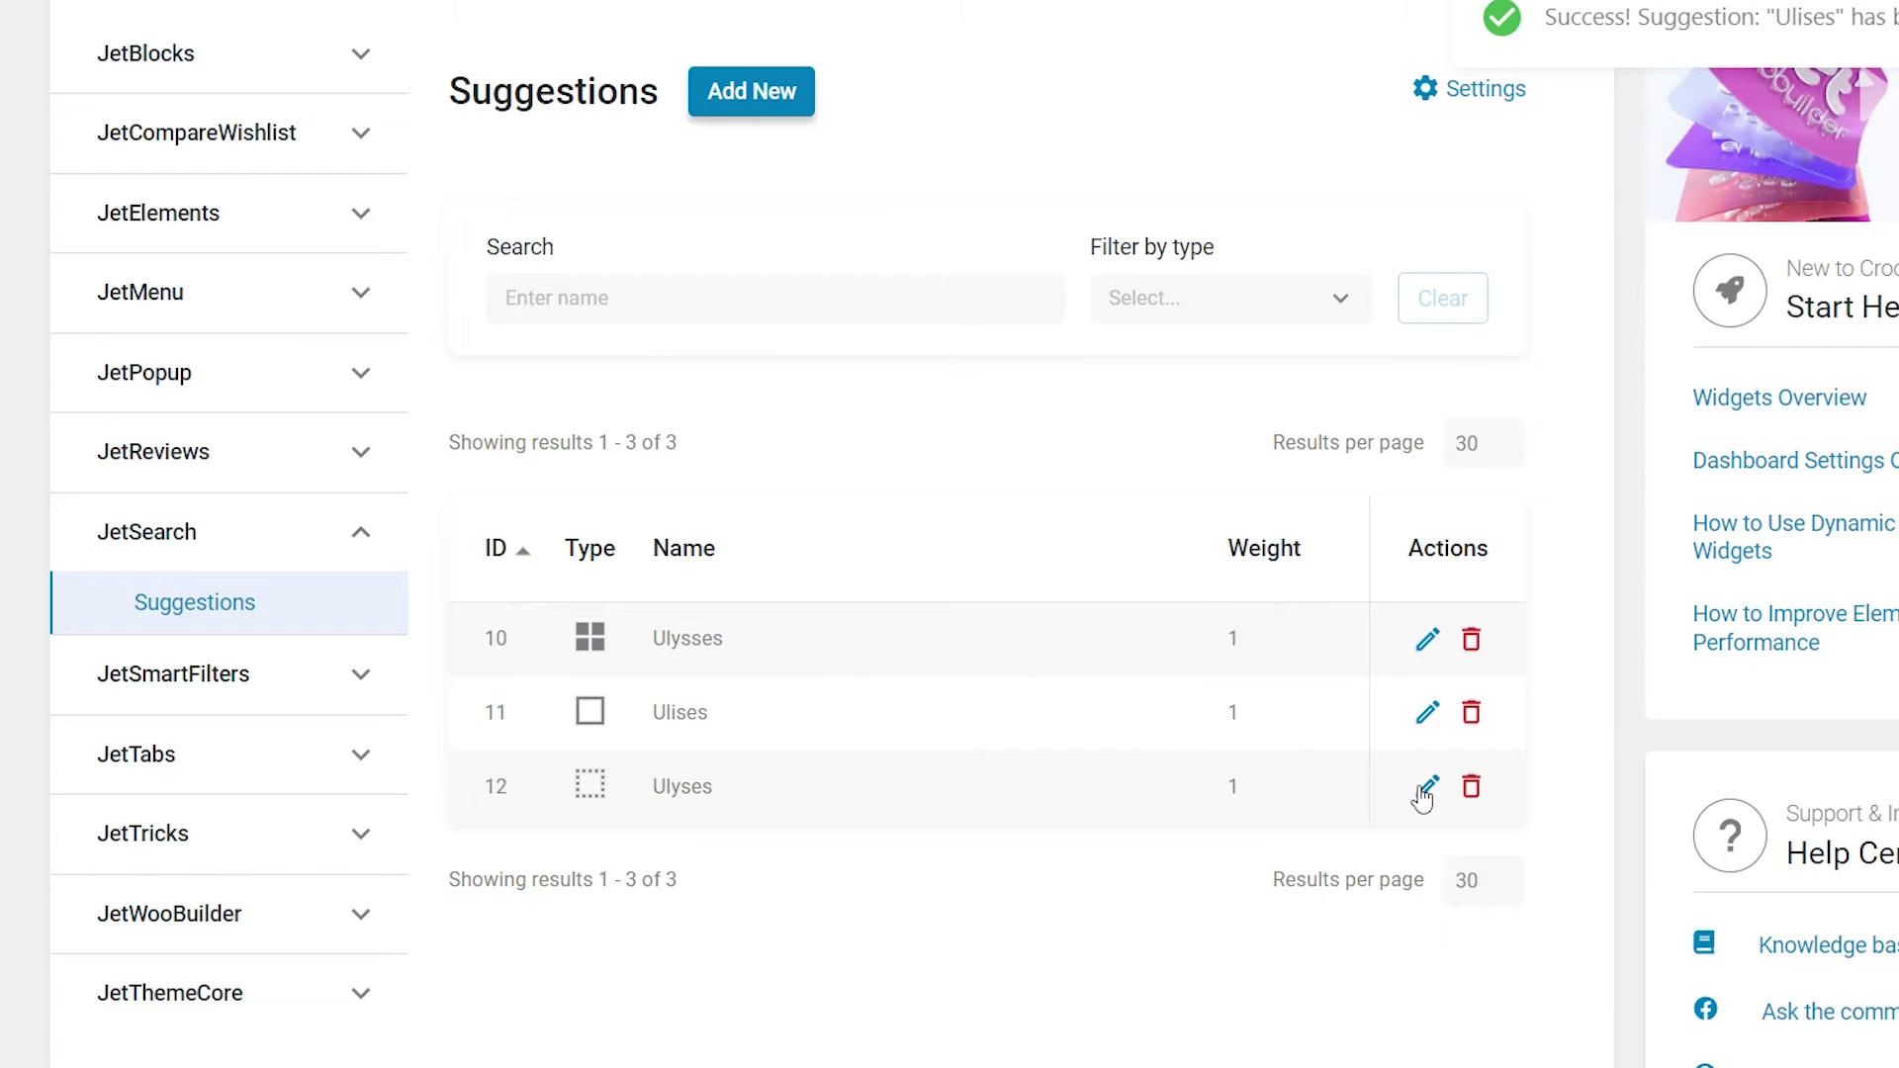
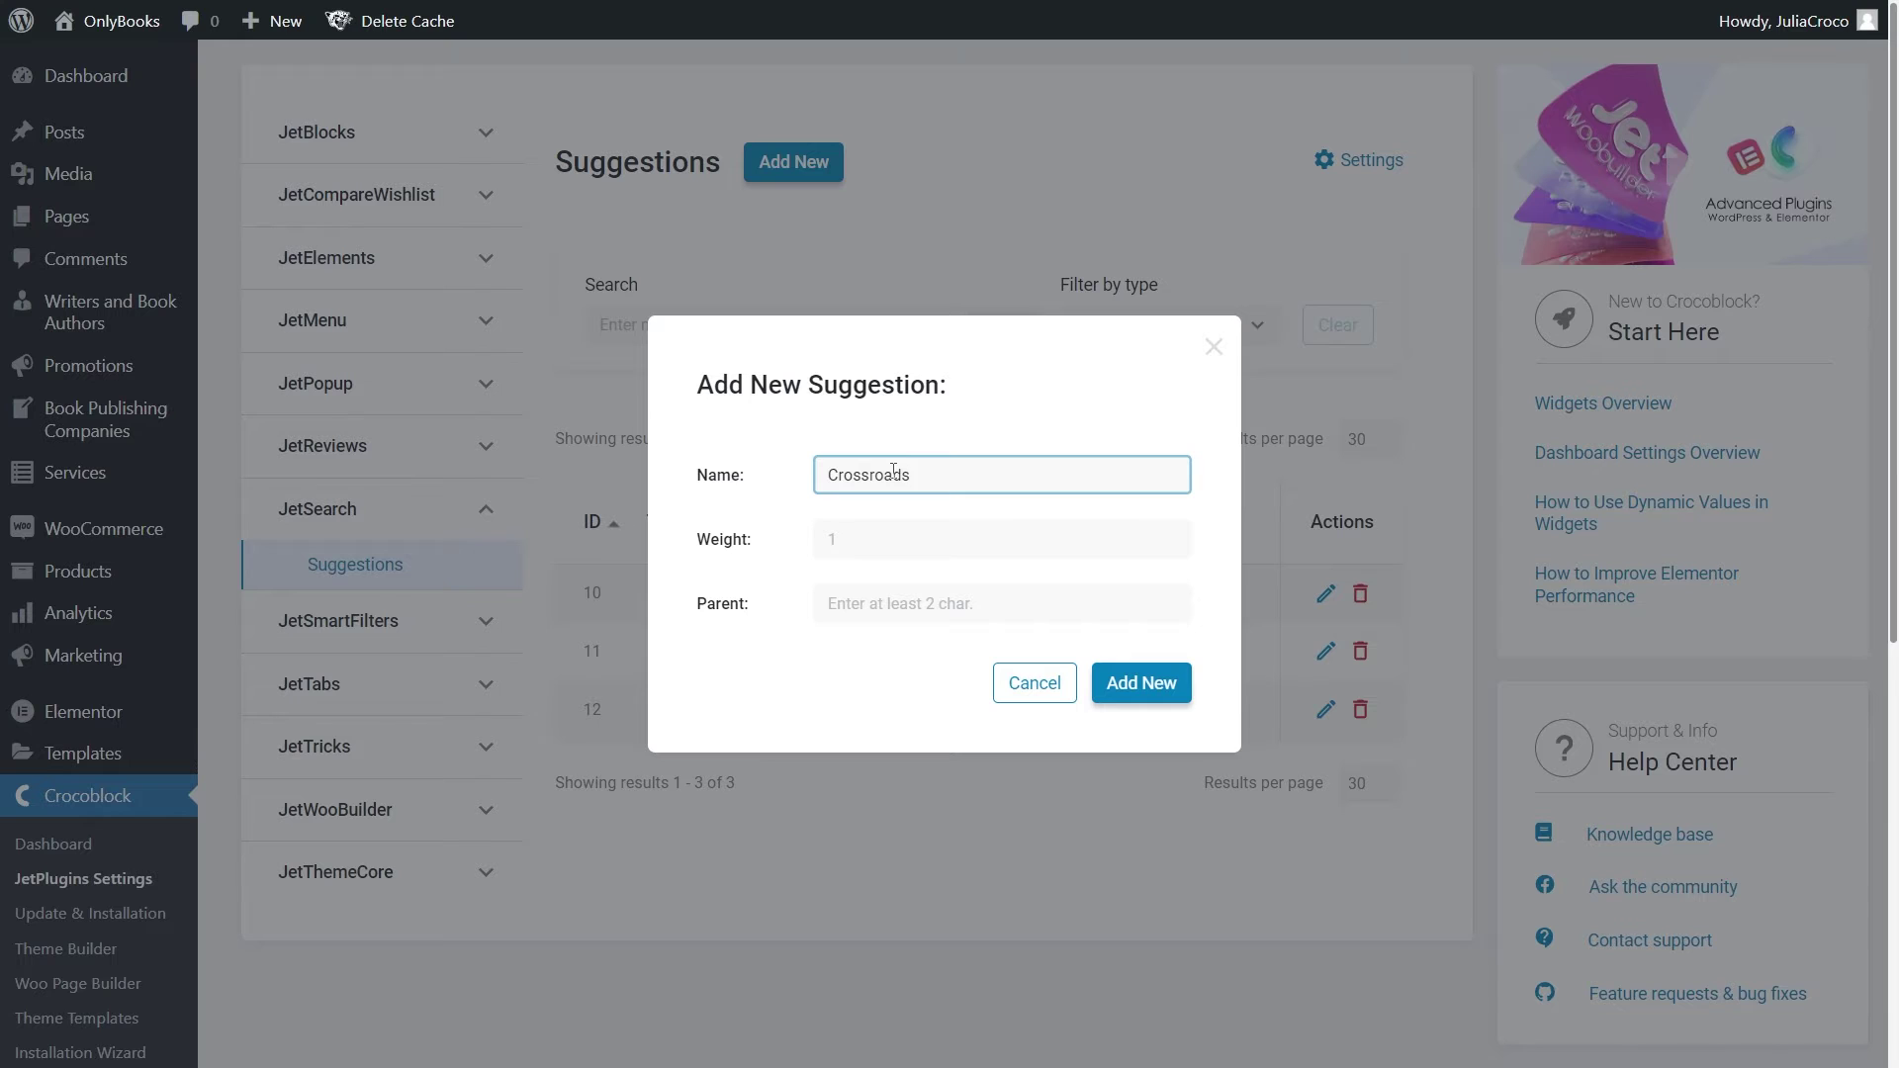
Add the suggestion "Crossroads", plus the misspelled variant "Crosroads" with "Crossroads" as its parent
click(1139, 683)
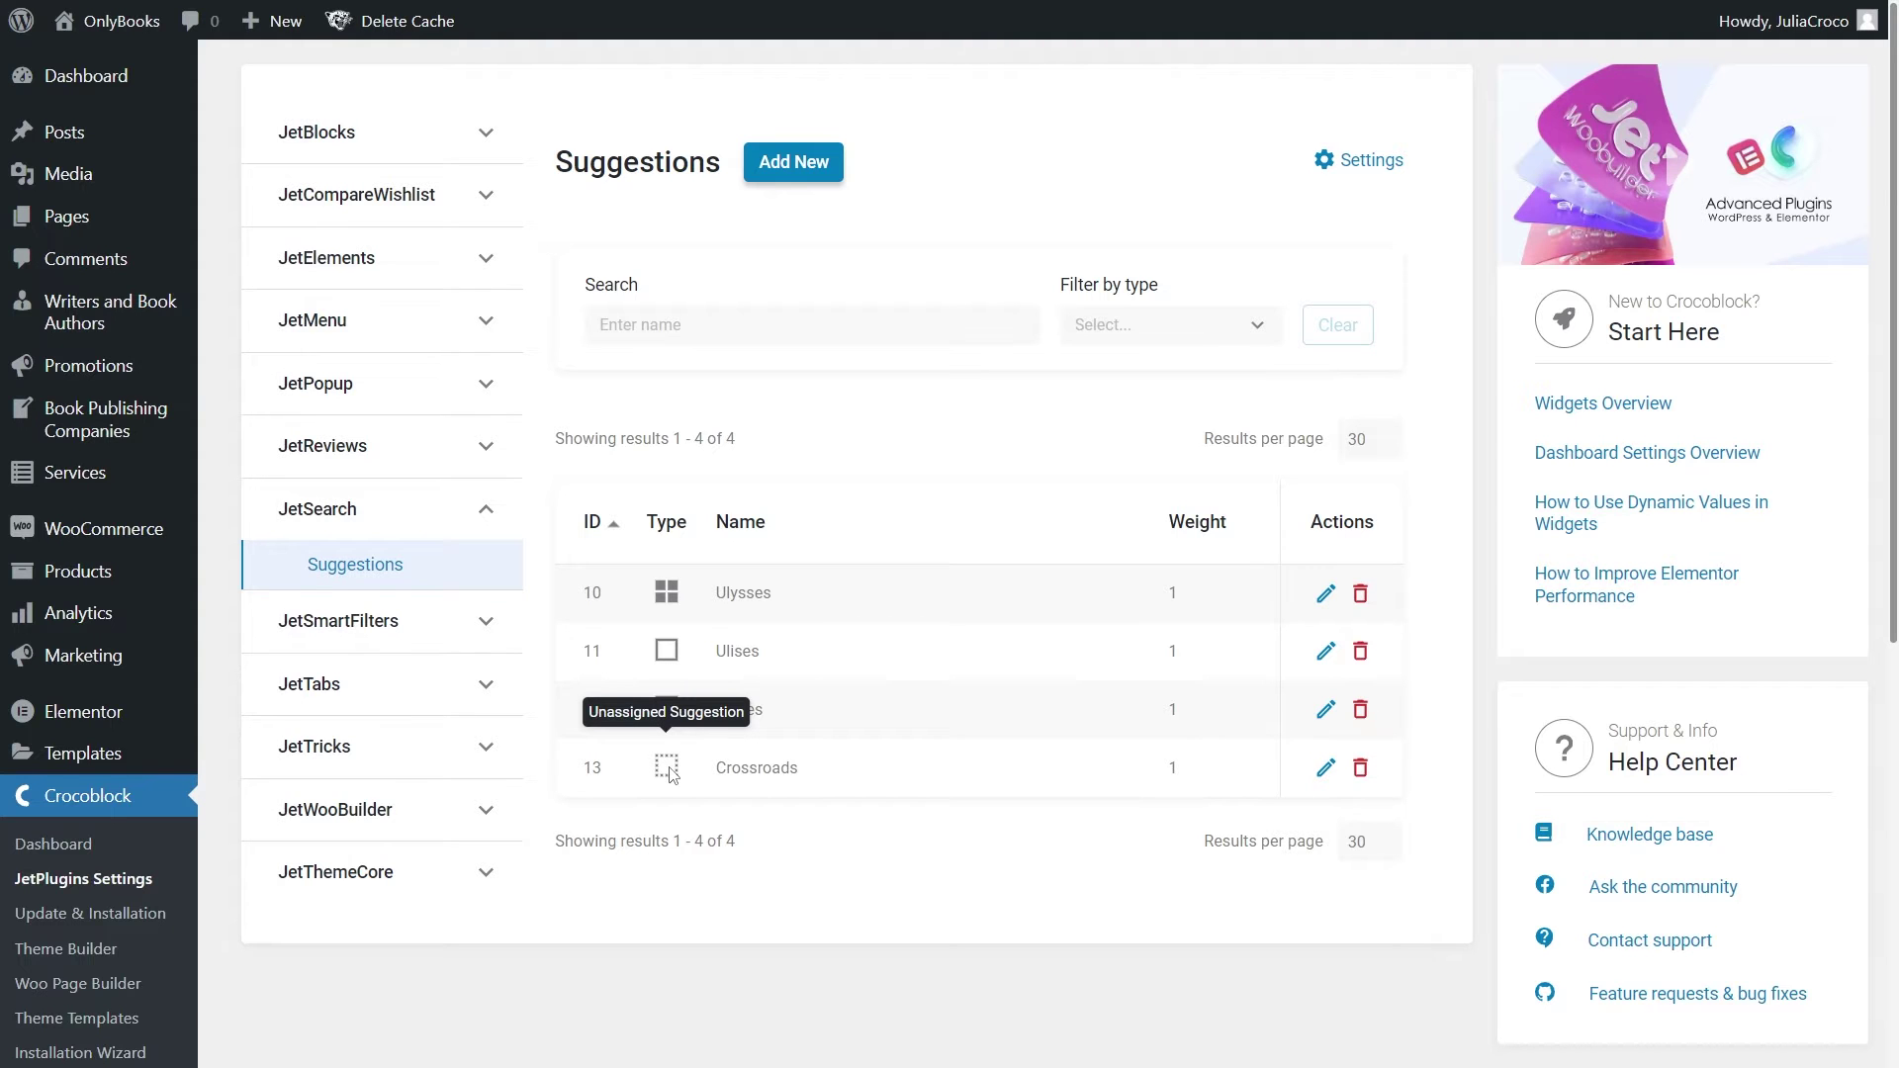
click(796, 162)
click(902, 474)
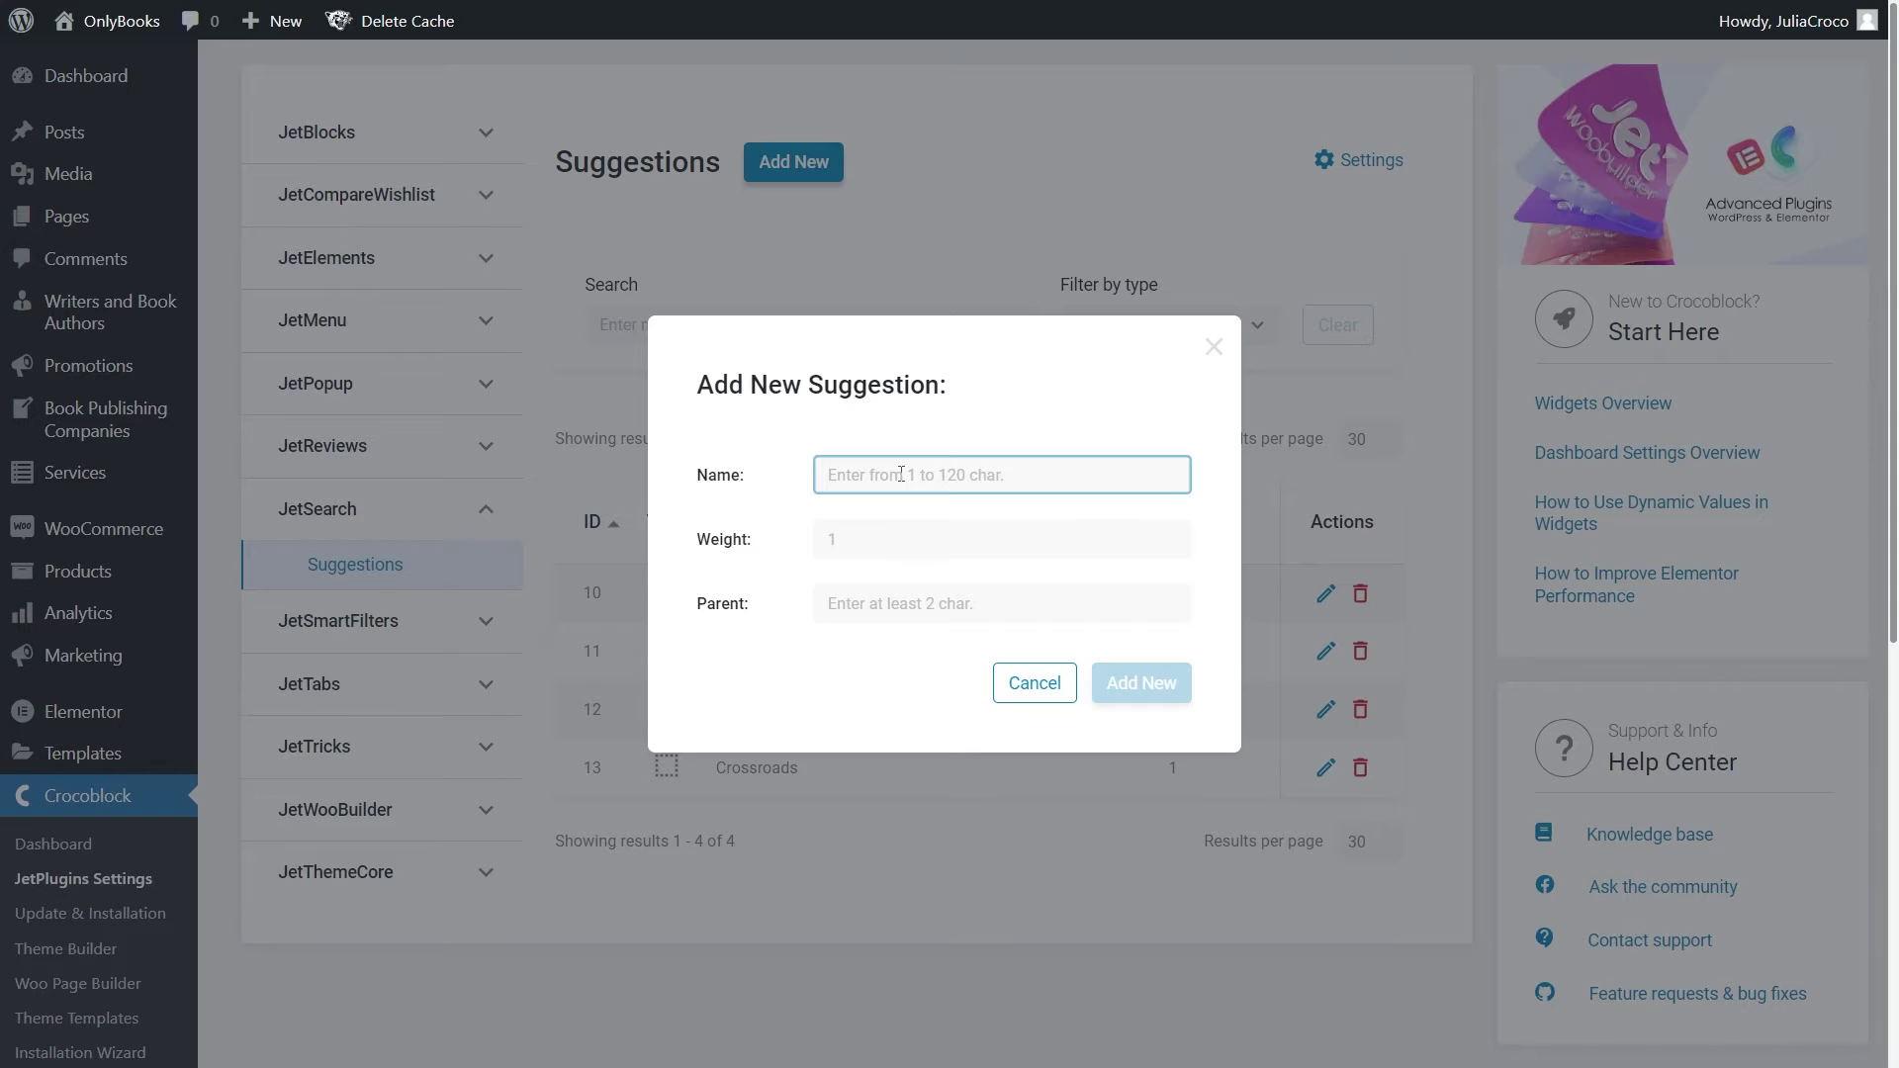
text(Crosroads)
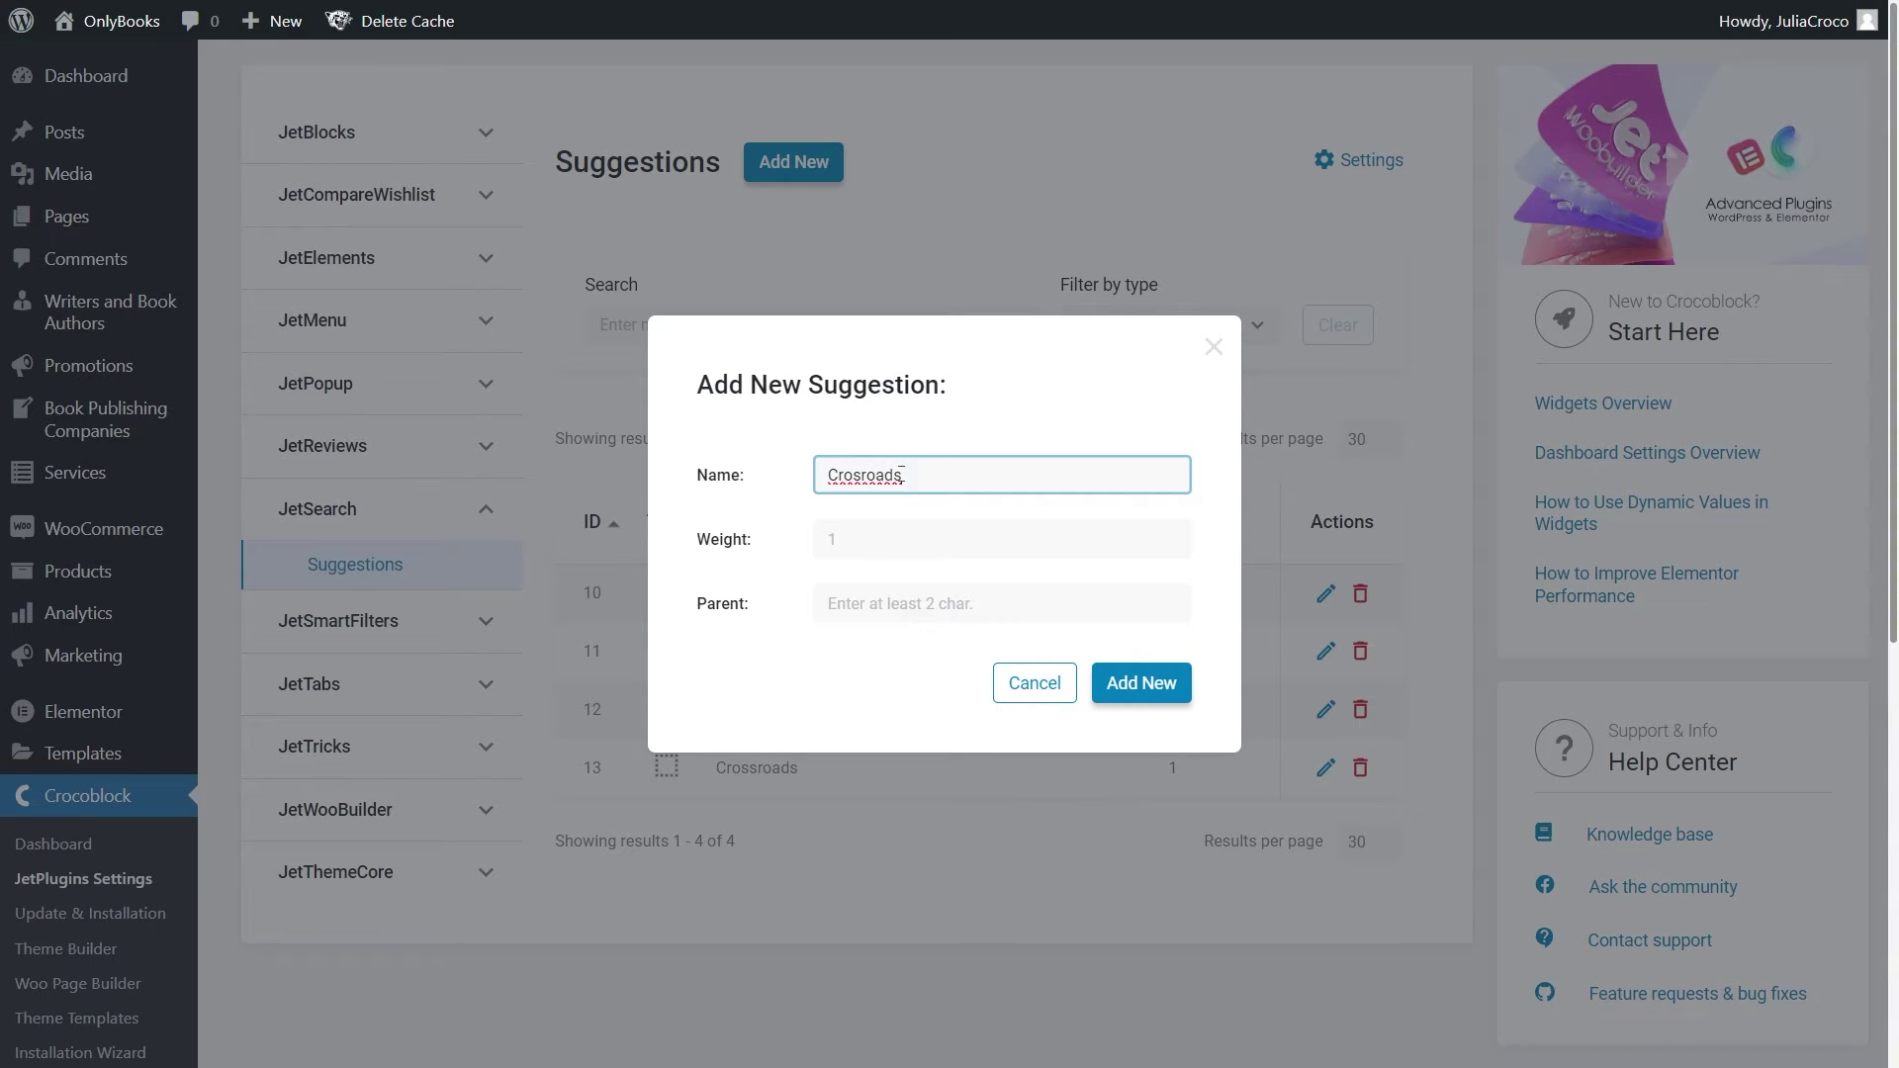
click(975, 600)
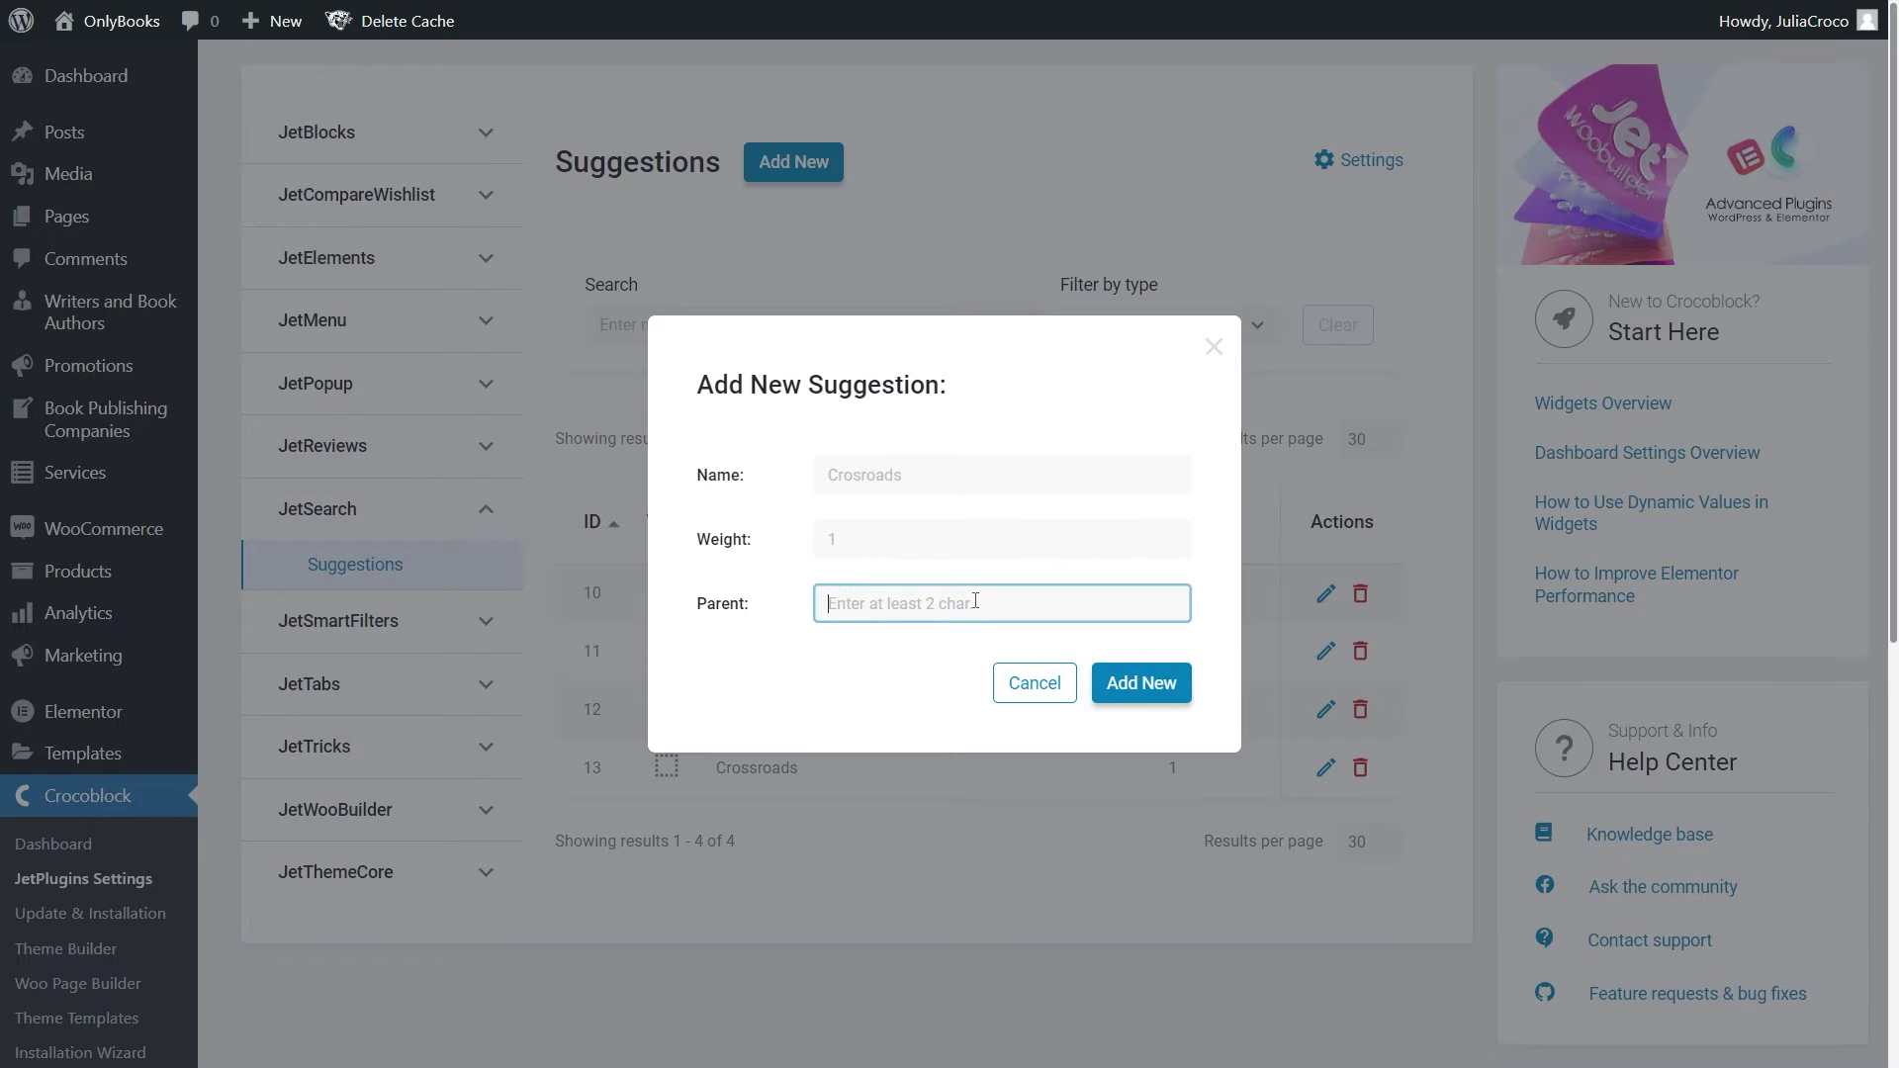
text(Cros)
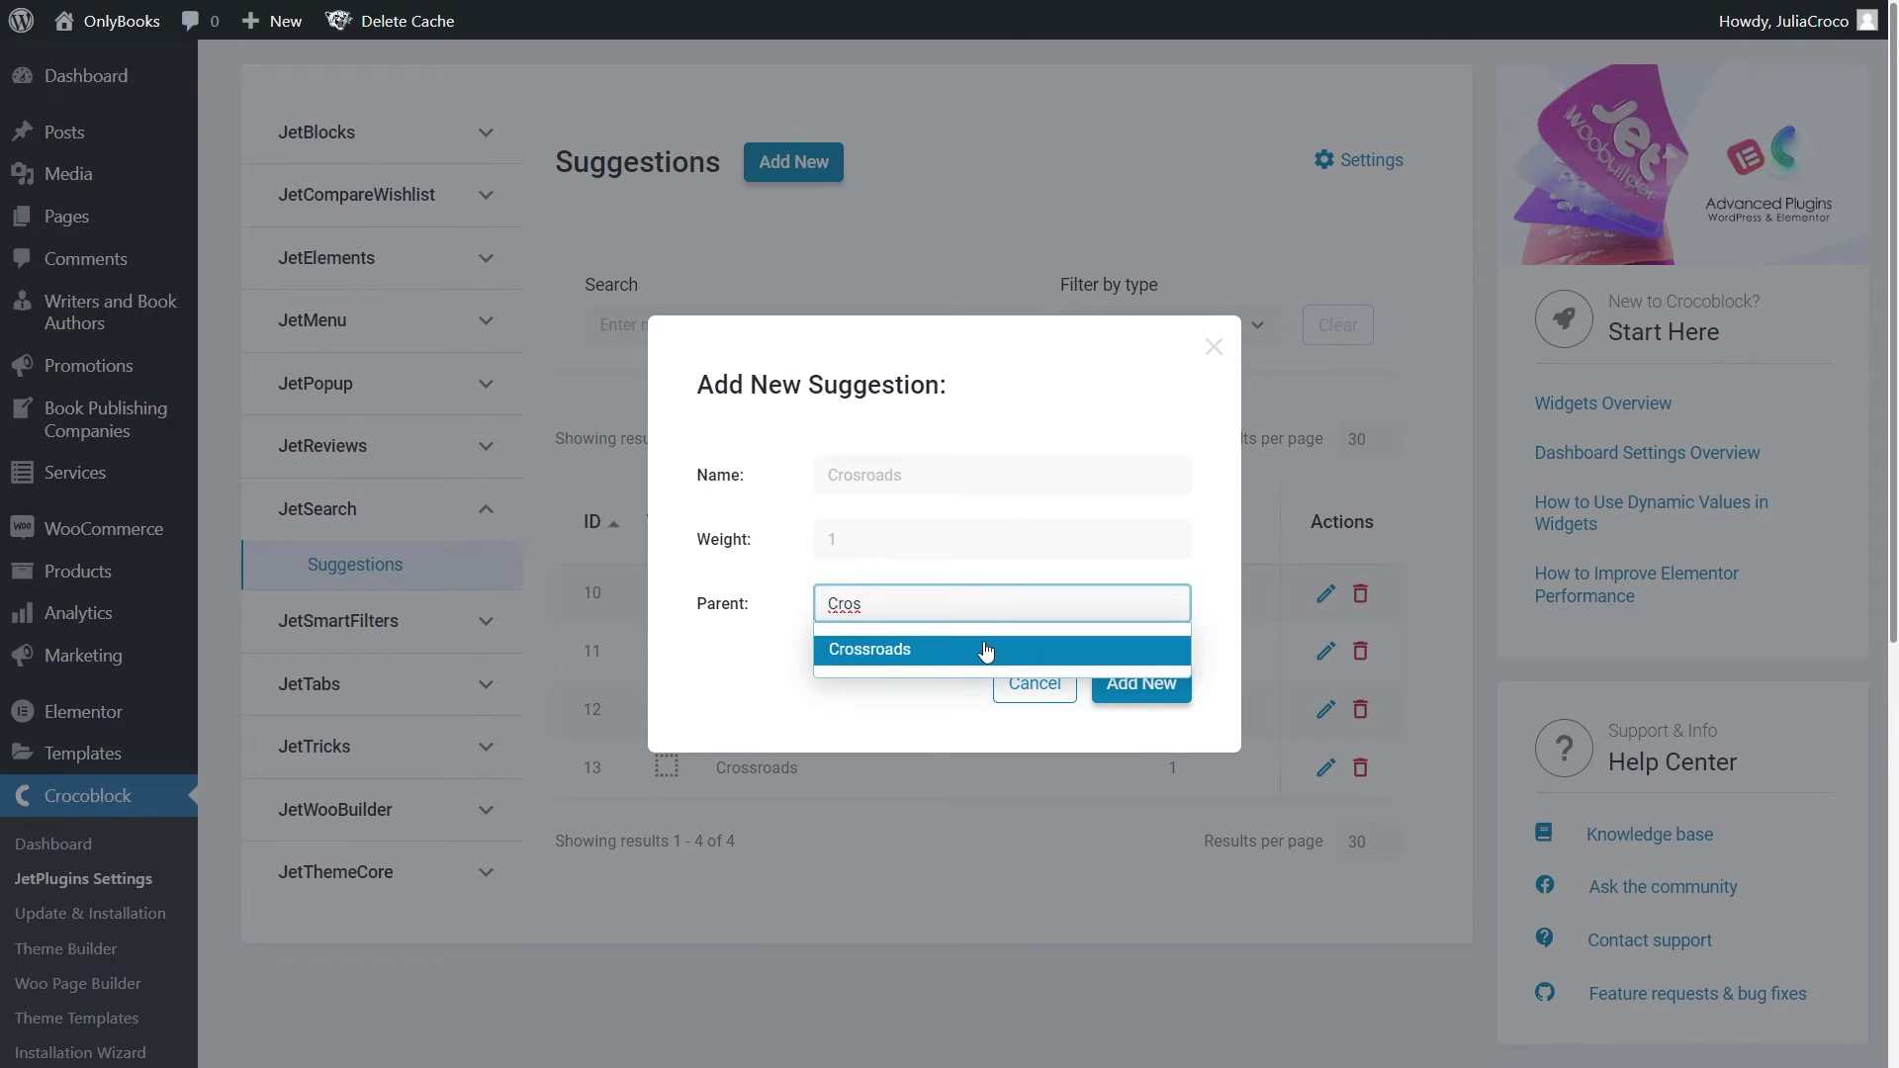
click(983, 647)
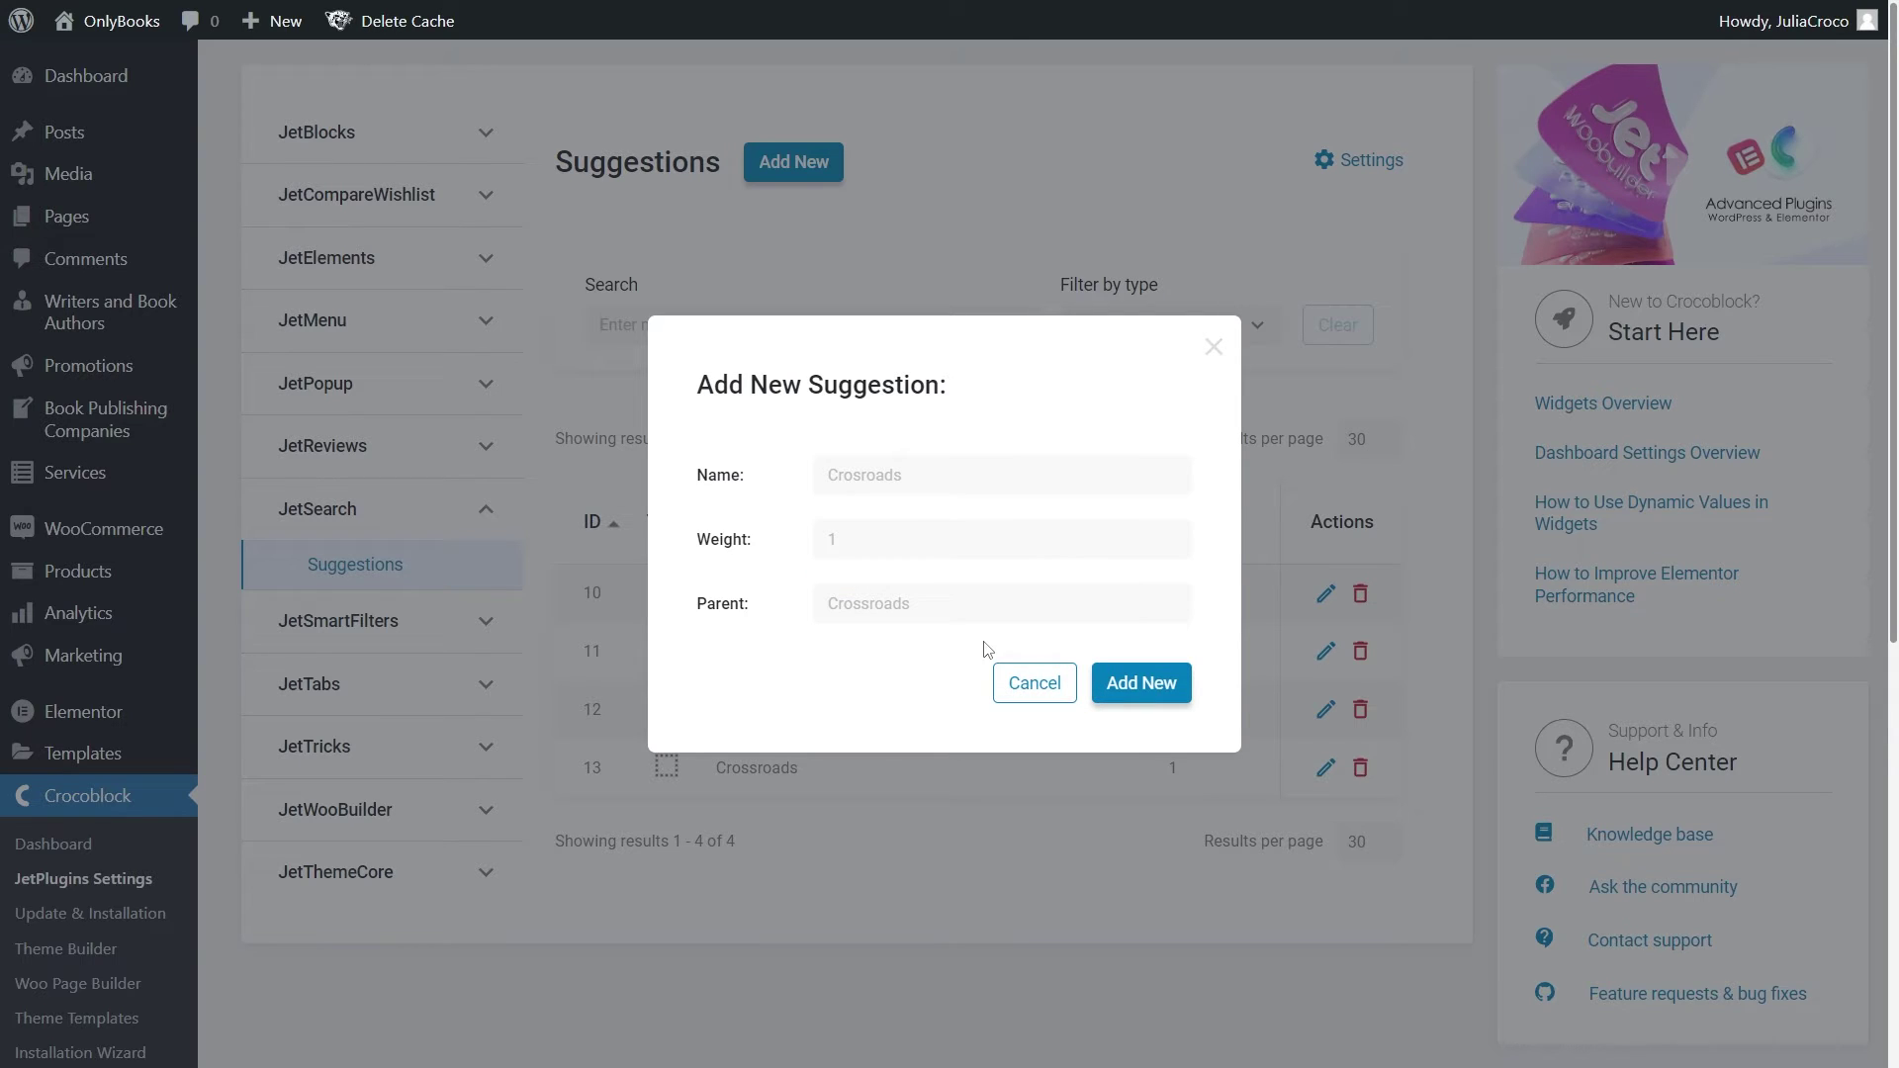
click(1142, 682)
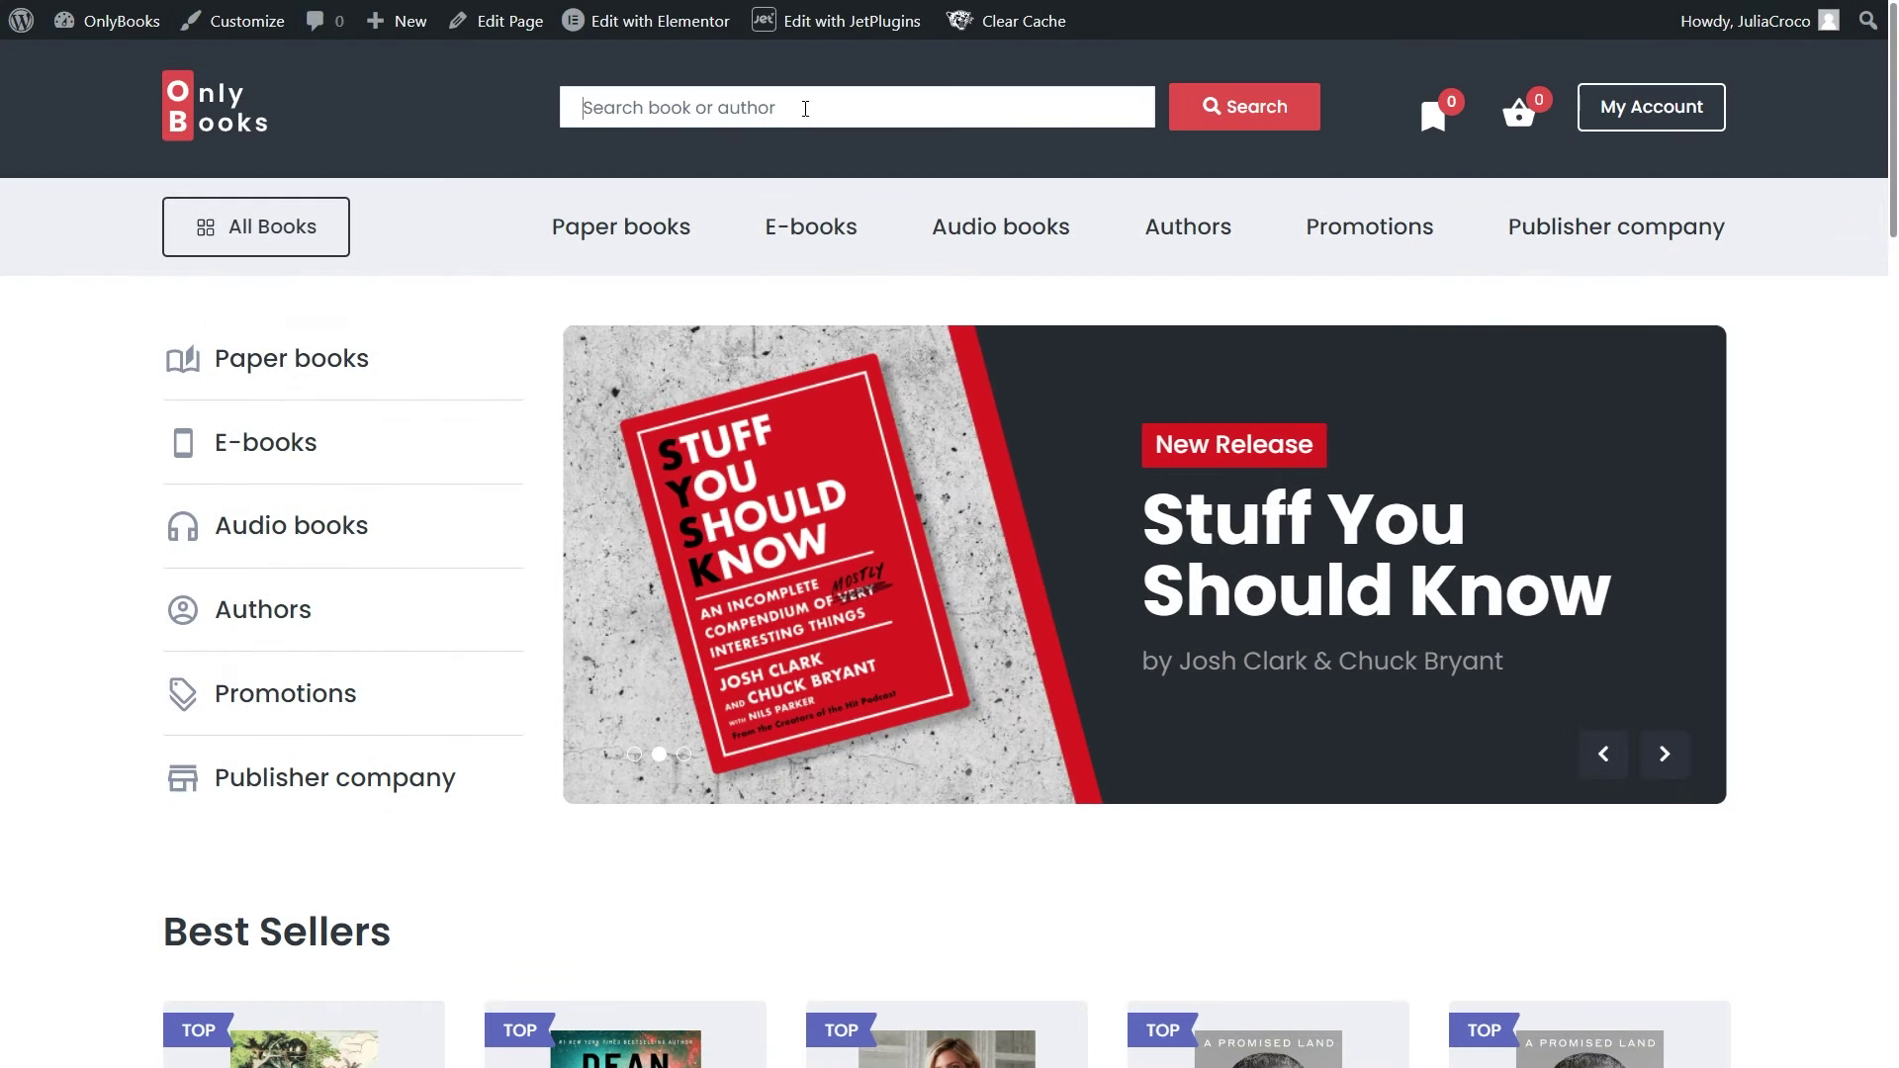
Submit a bookstore search for "Alice in wonderland" and reload the admin suggestions list
text(Alice in wonderland)
key(Return)
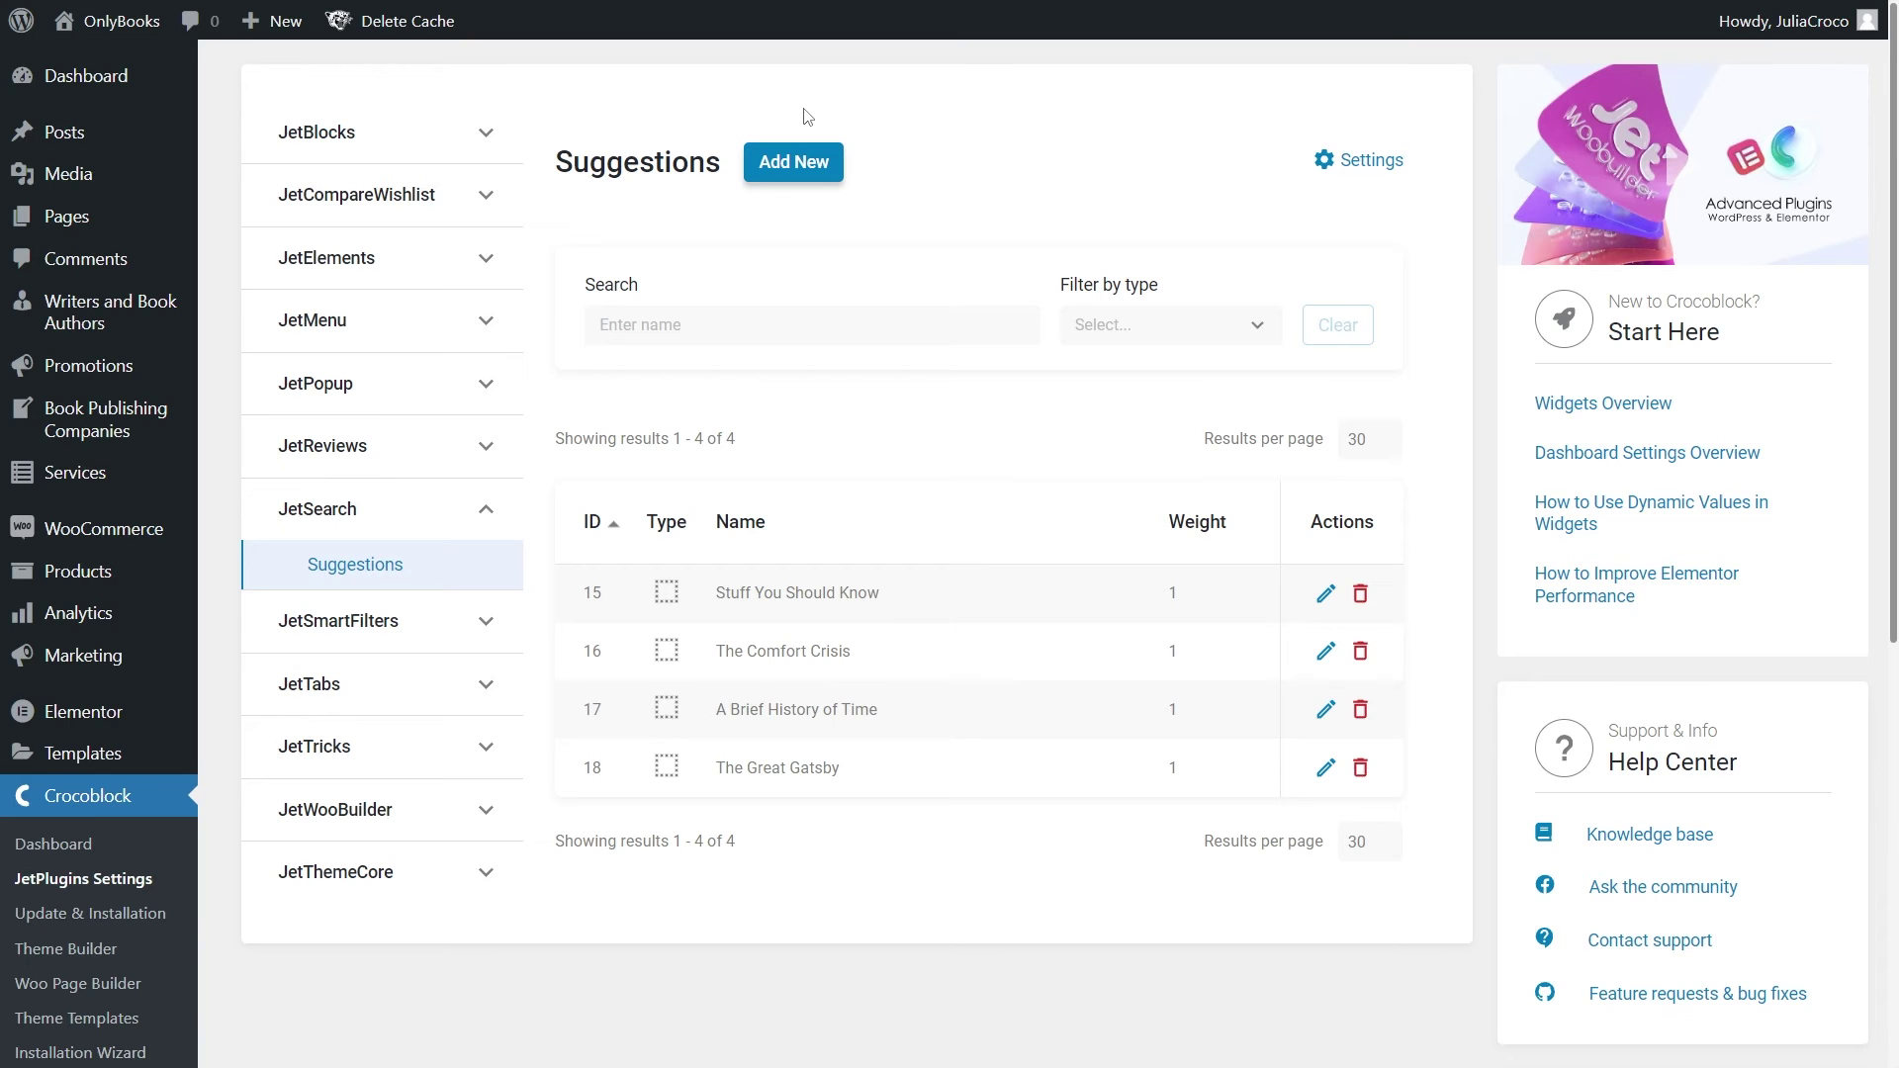
key(F5)
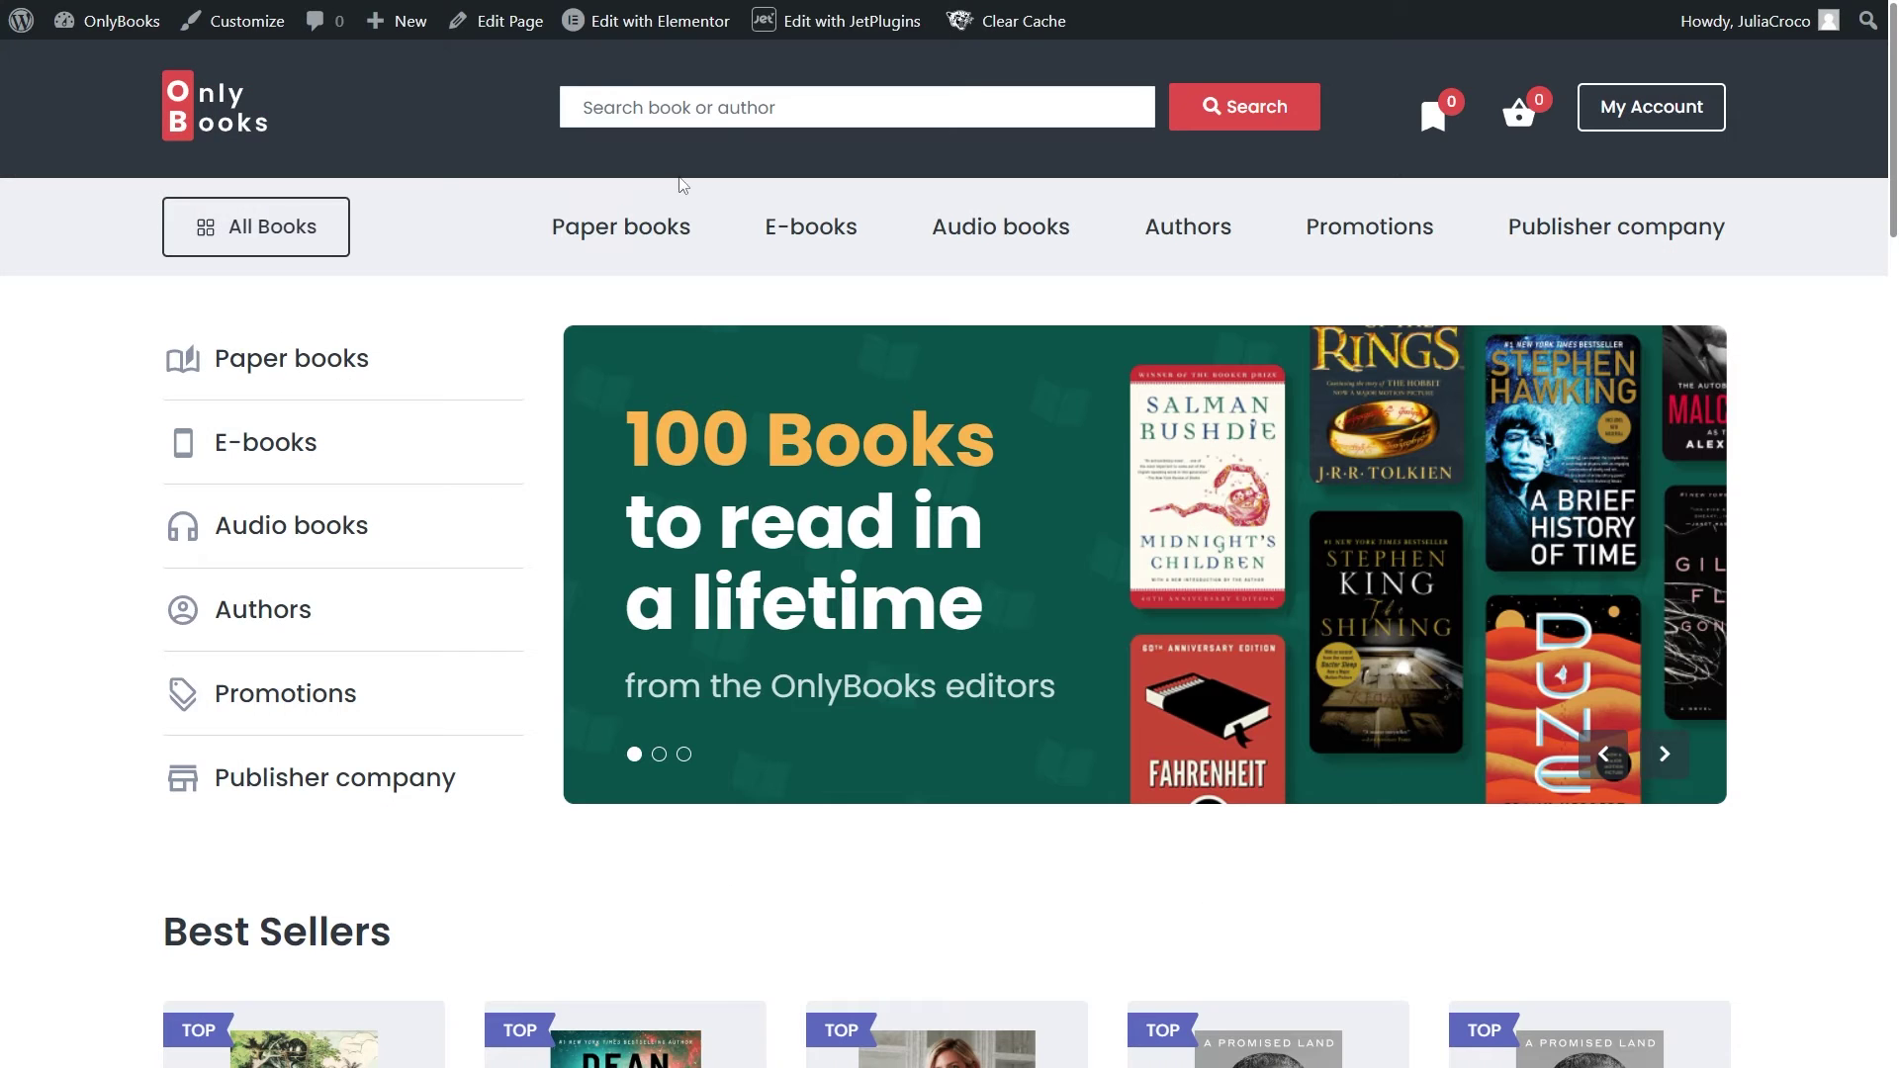
Enter "Alice in wonderland" in the bookstore's search field a second time
click(672, 106)
text(Alice in wonderland)
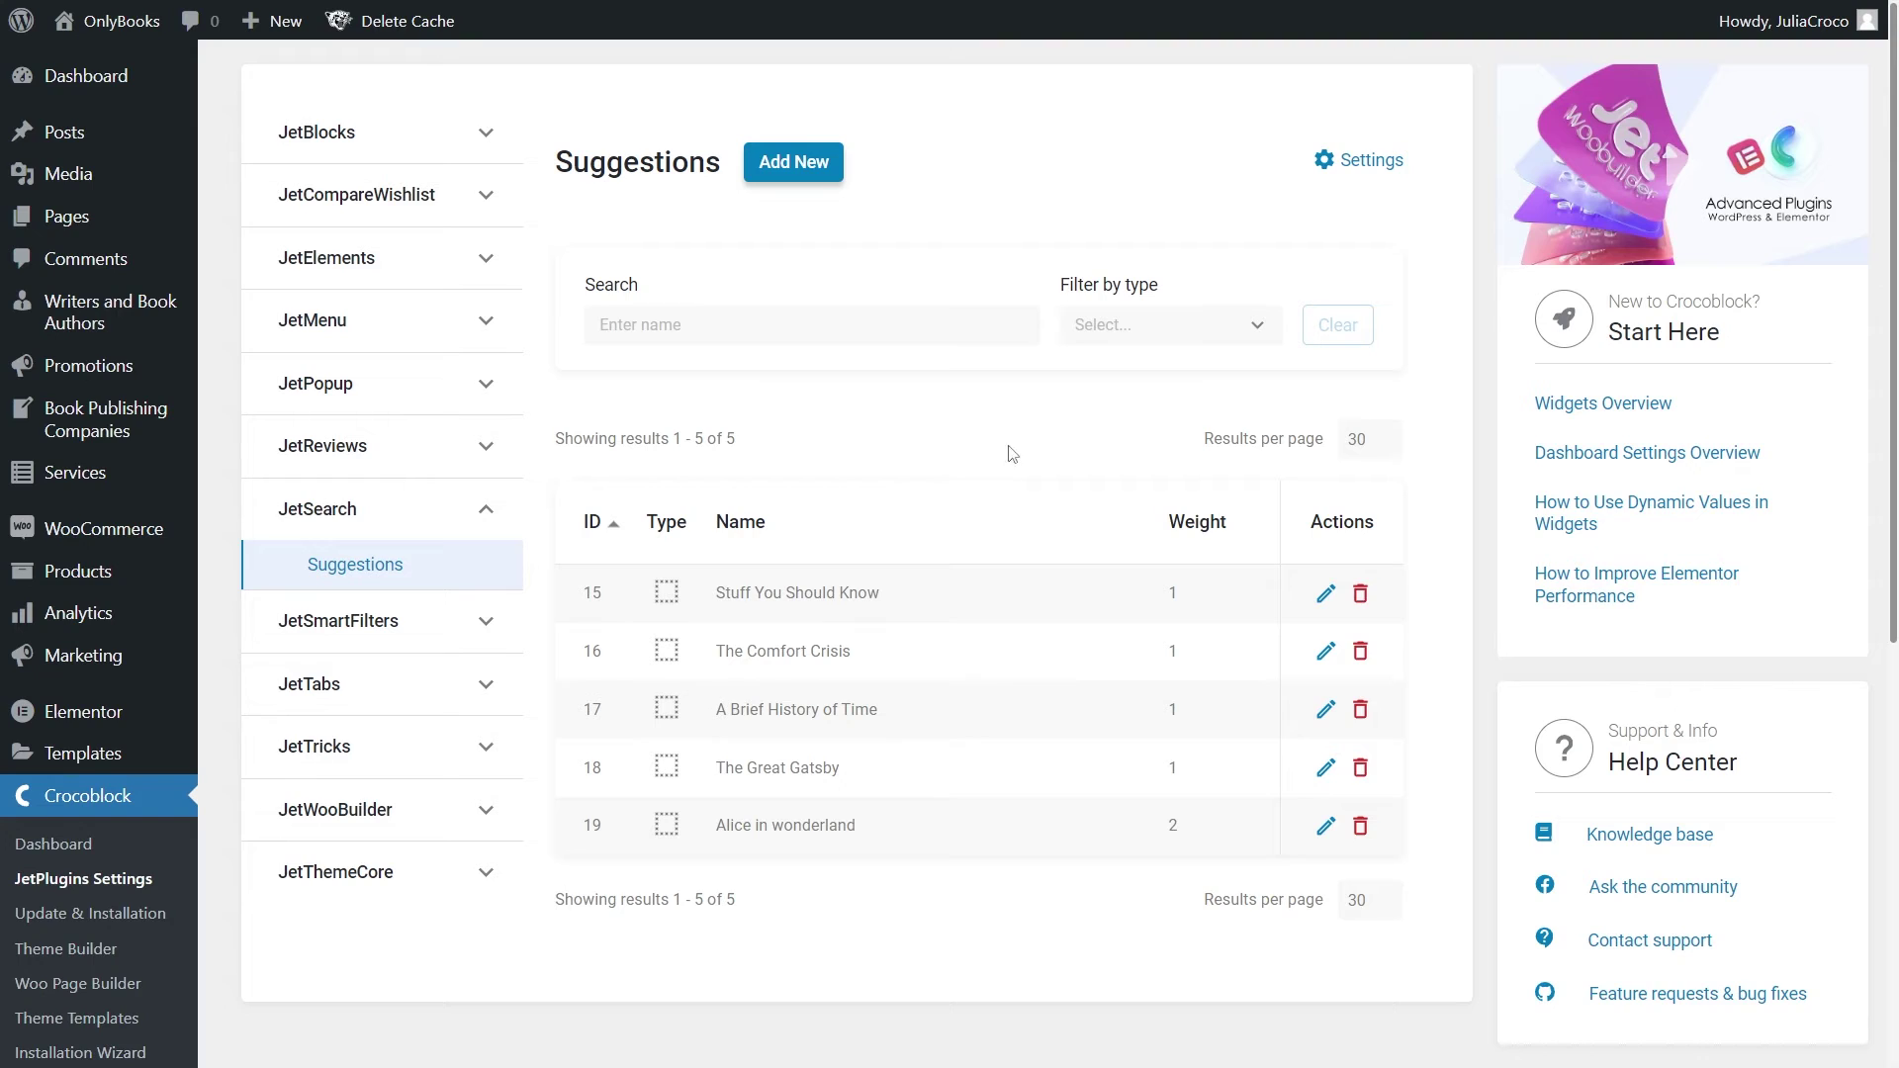
Add a new search suggestion named "The Lord of the Rings: Part 1"
click(835, 165)
click(916, 472)
text(The Lor)
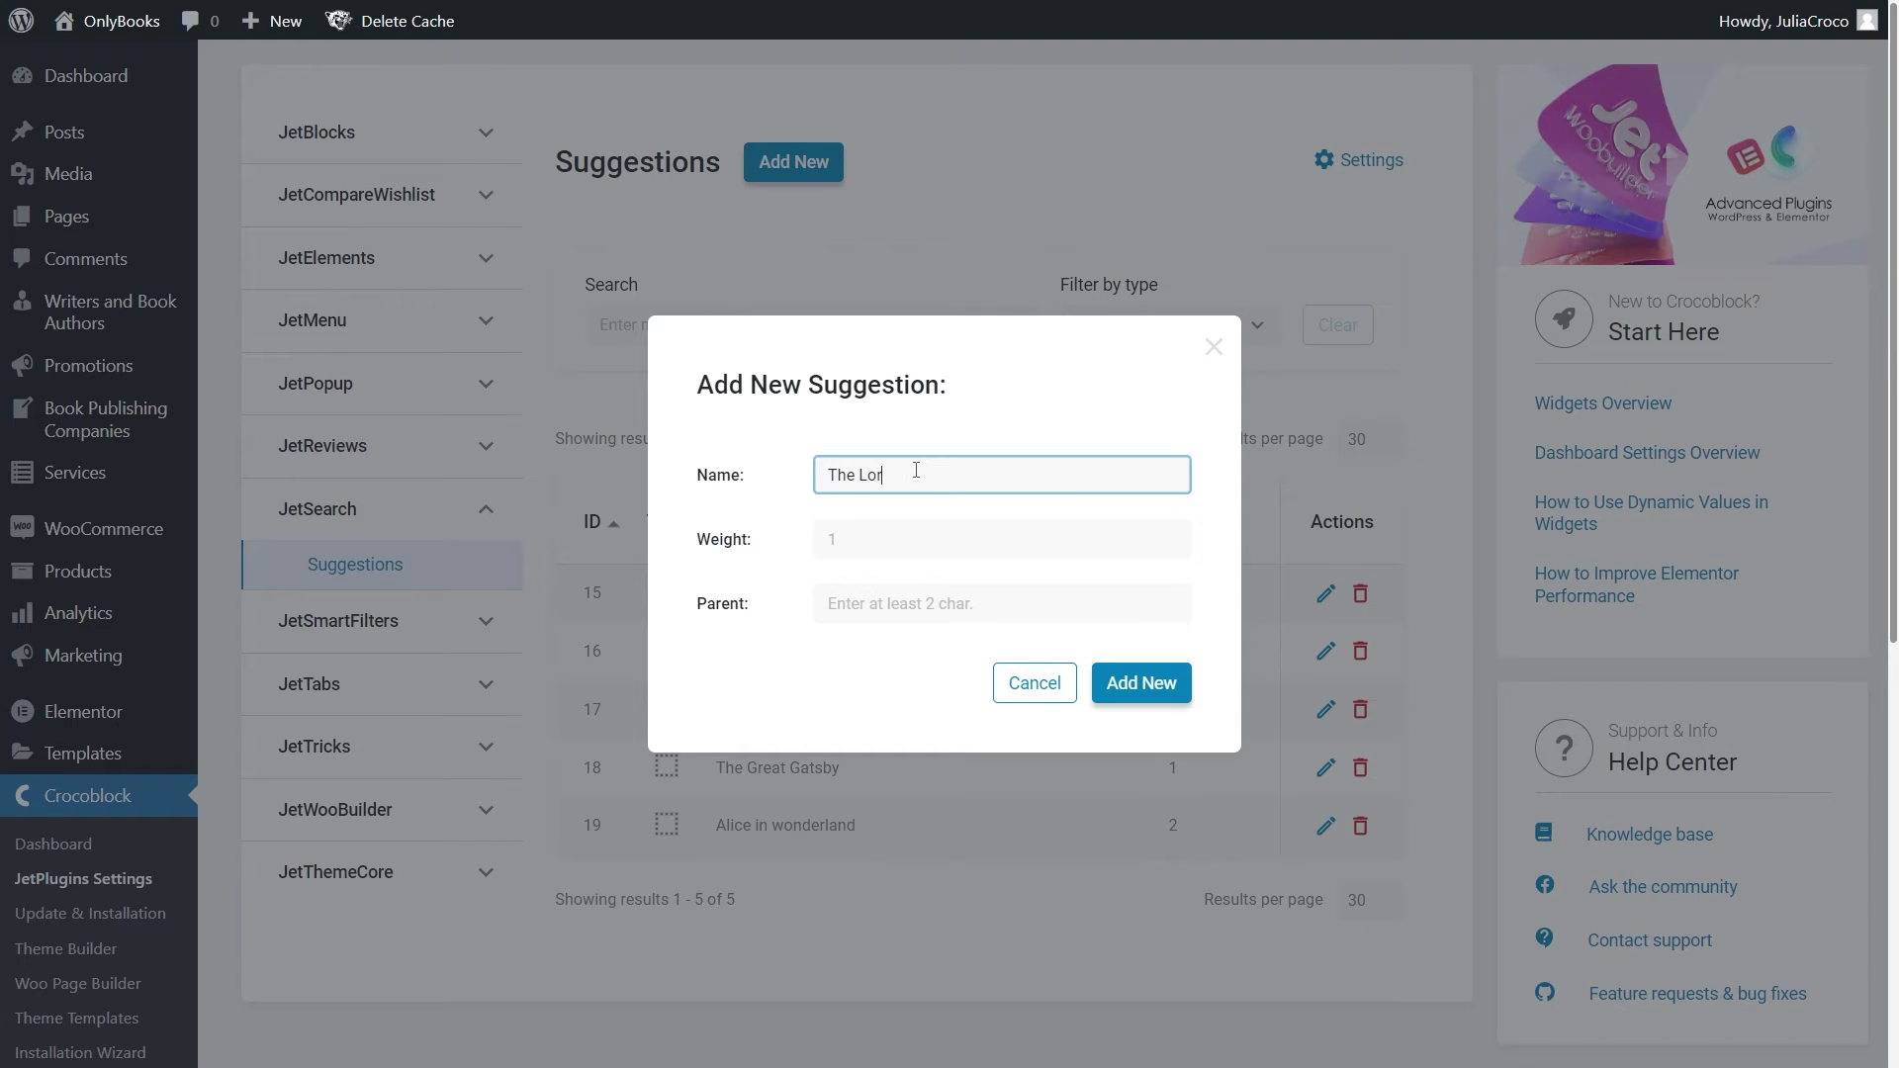
text(d of the Rings: Part 1)
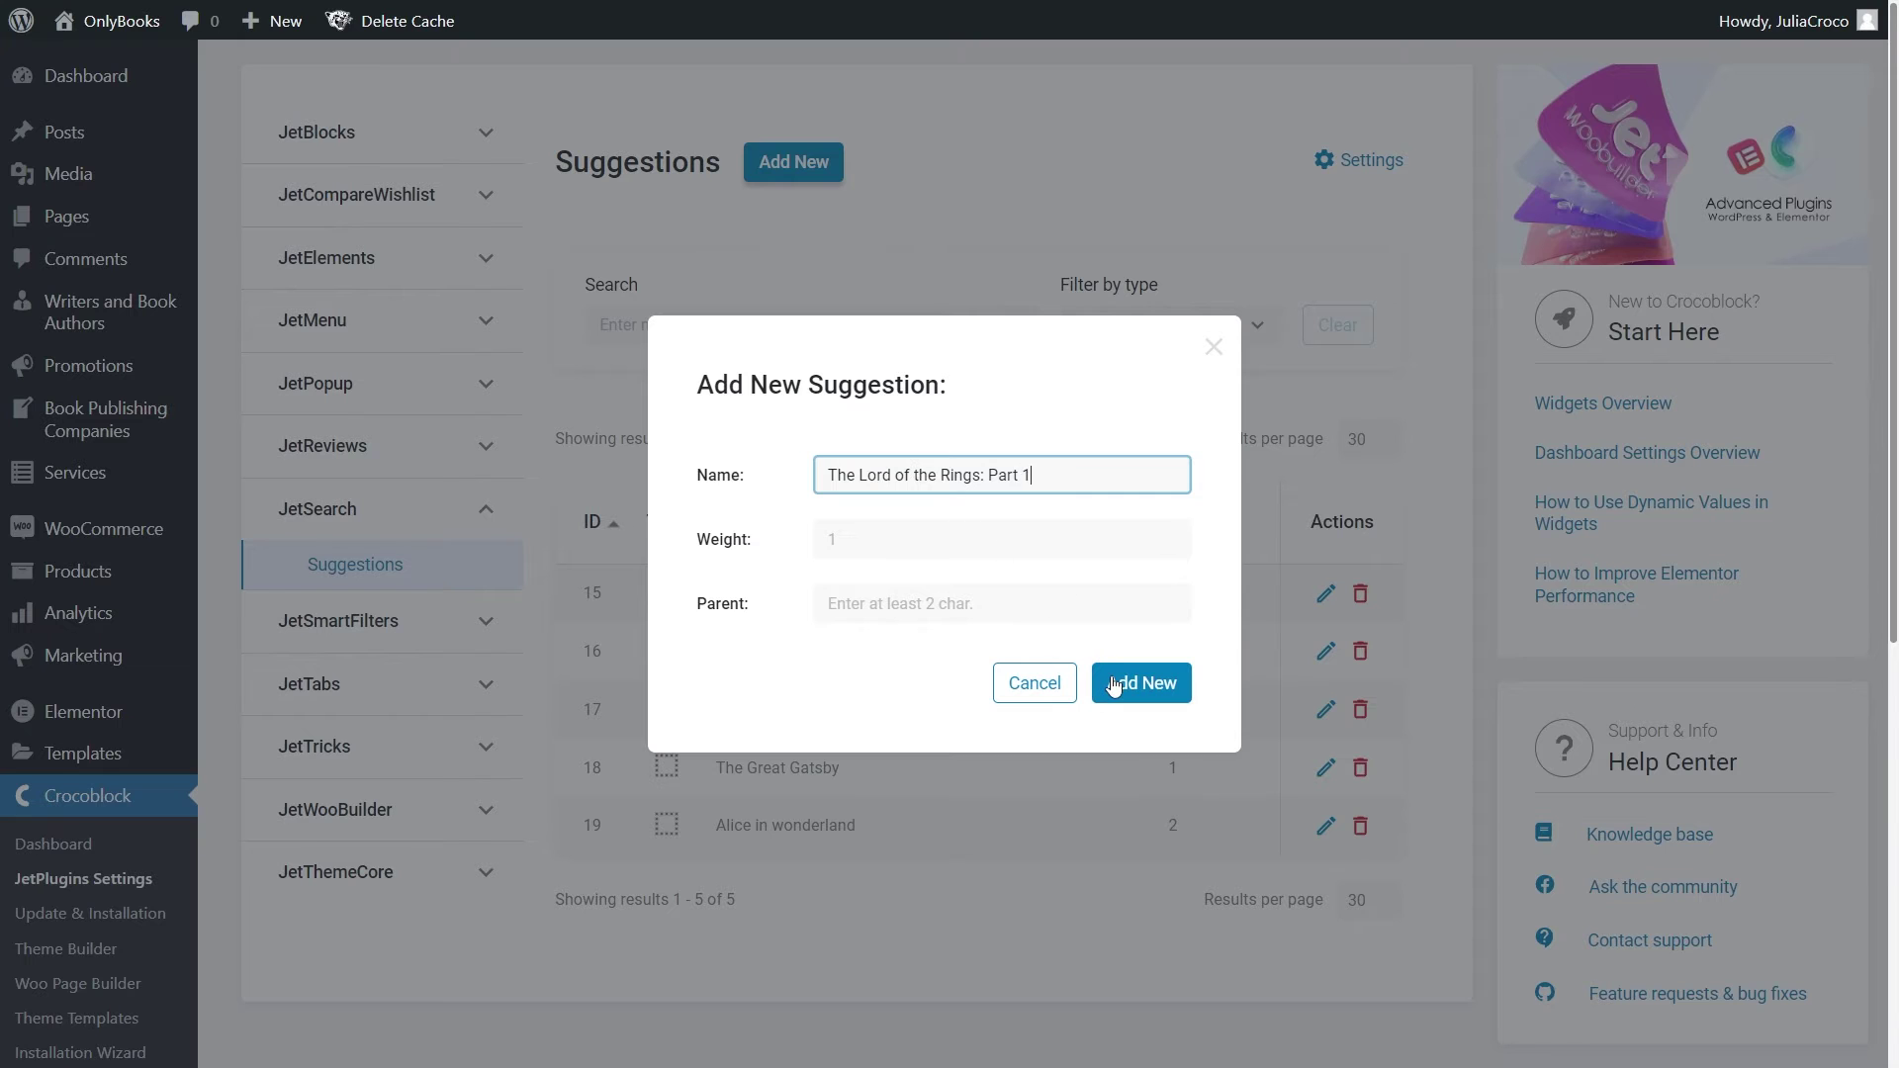
click(1115, 685)
Add a new search suggestion named "The Lord of the Rings: Part 2", copying its name for reuse
click(811, 163)
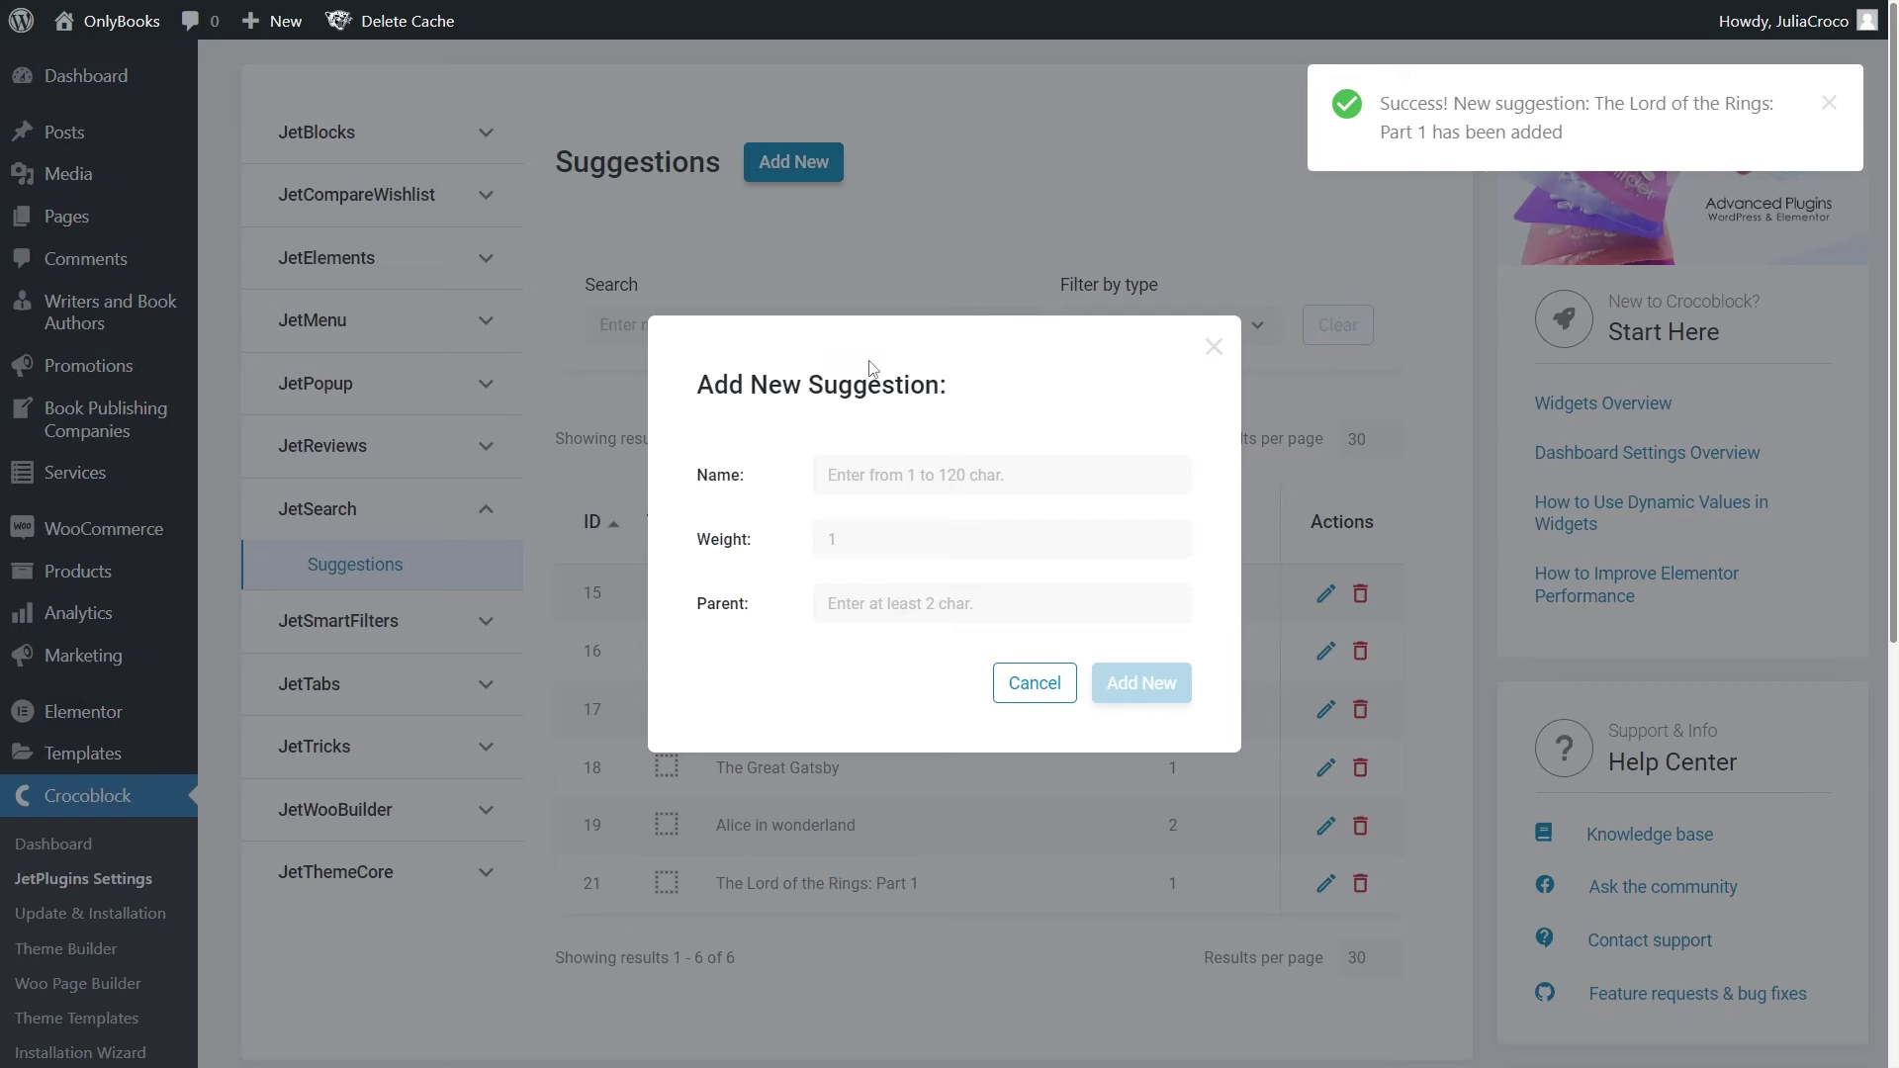
click(896, 475)
text(The Lord of the Ri)
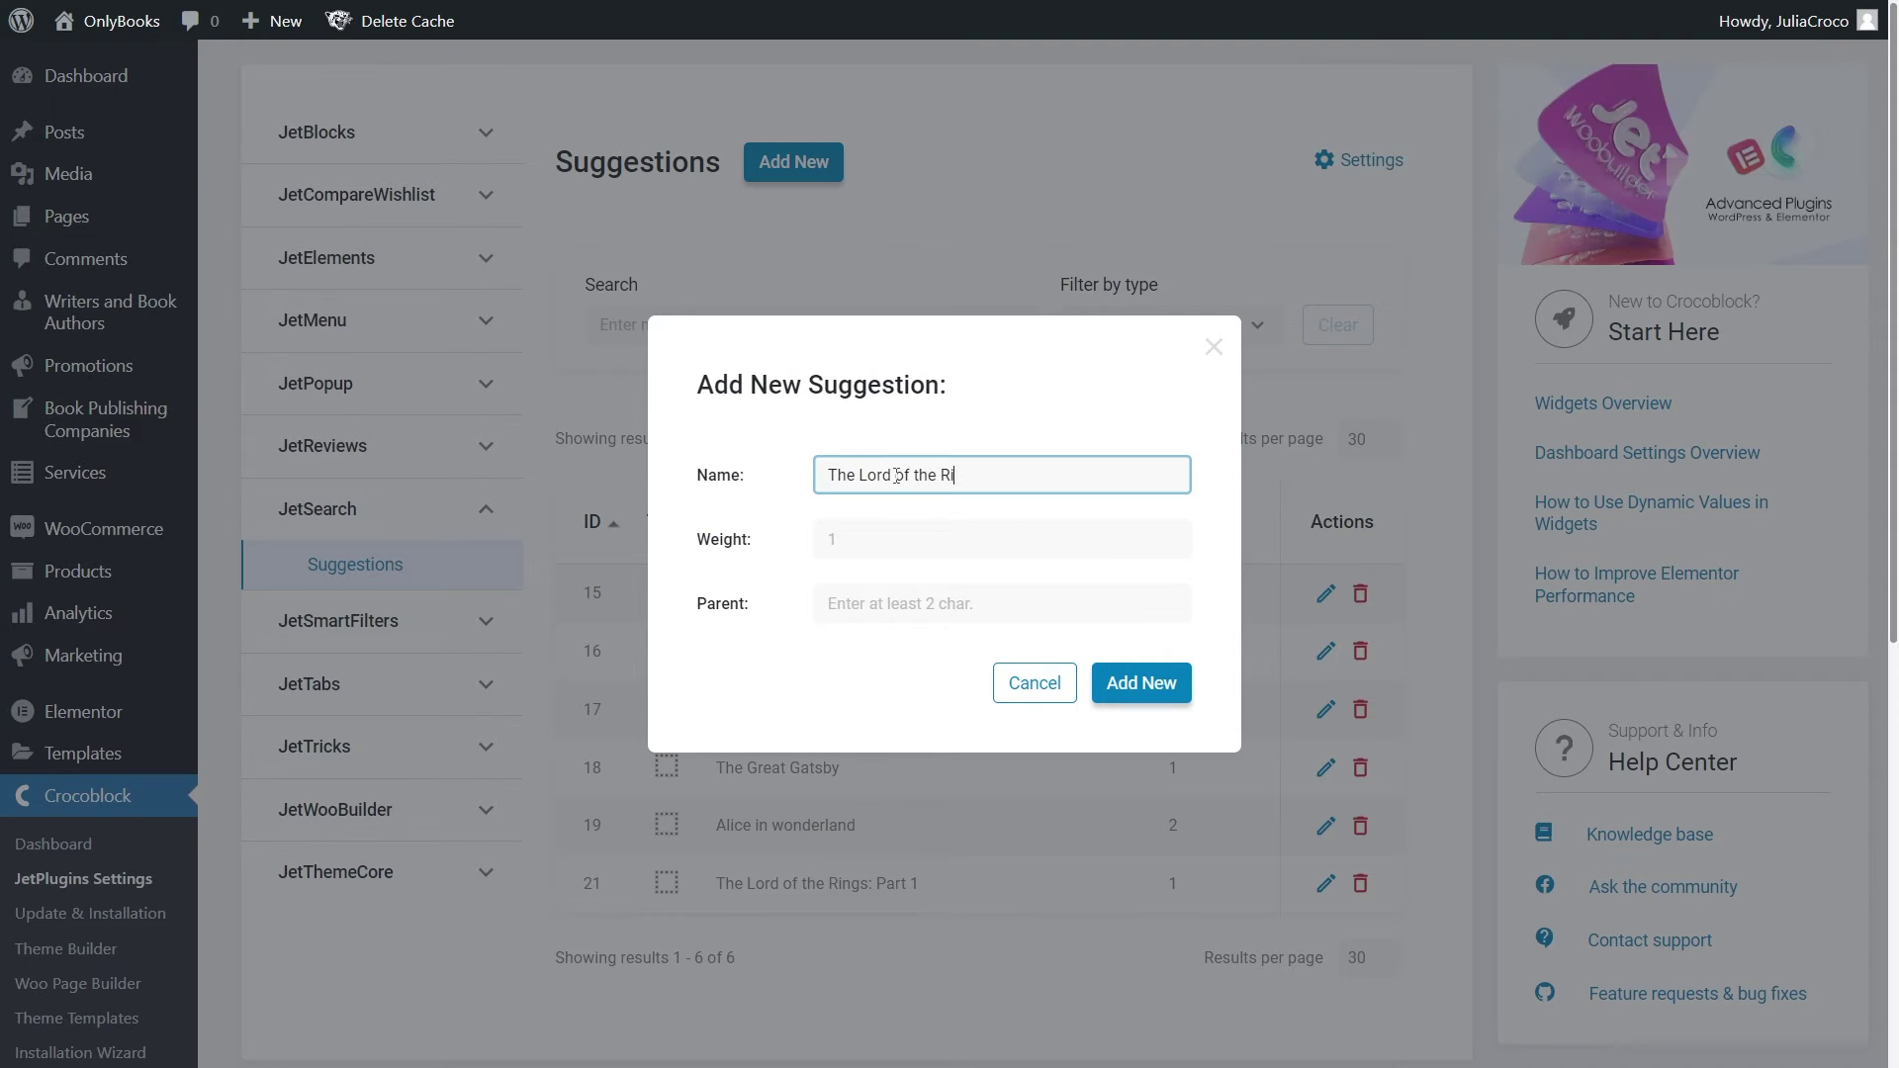
text(ngs: Part 2)
key(ctrl+a)
key(ctrl+c)
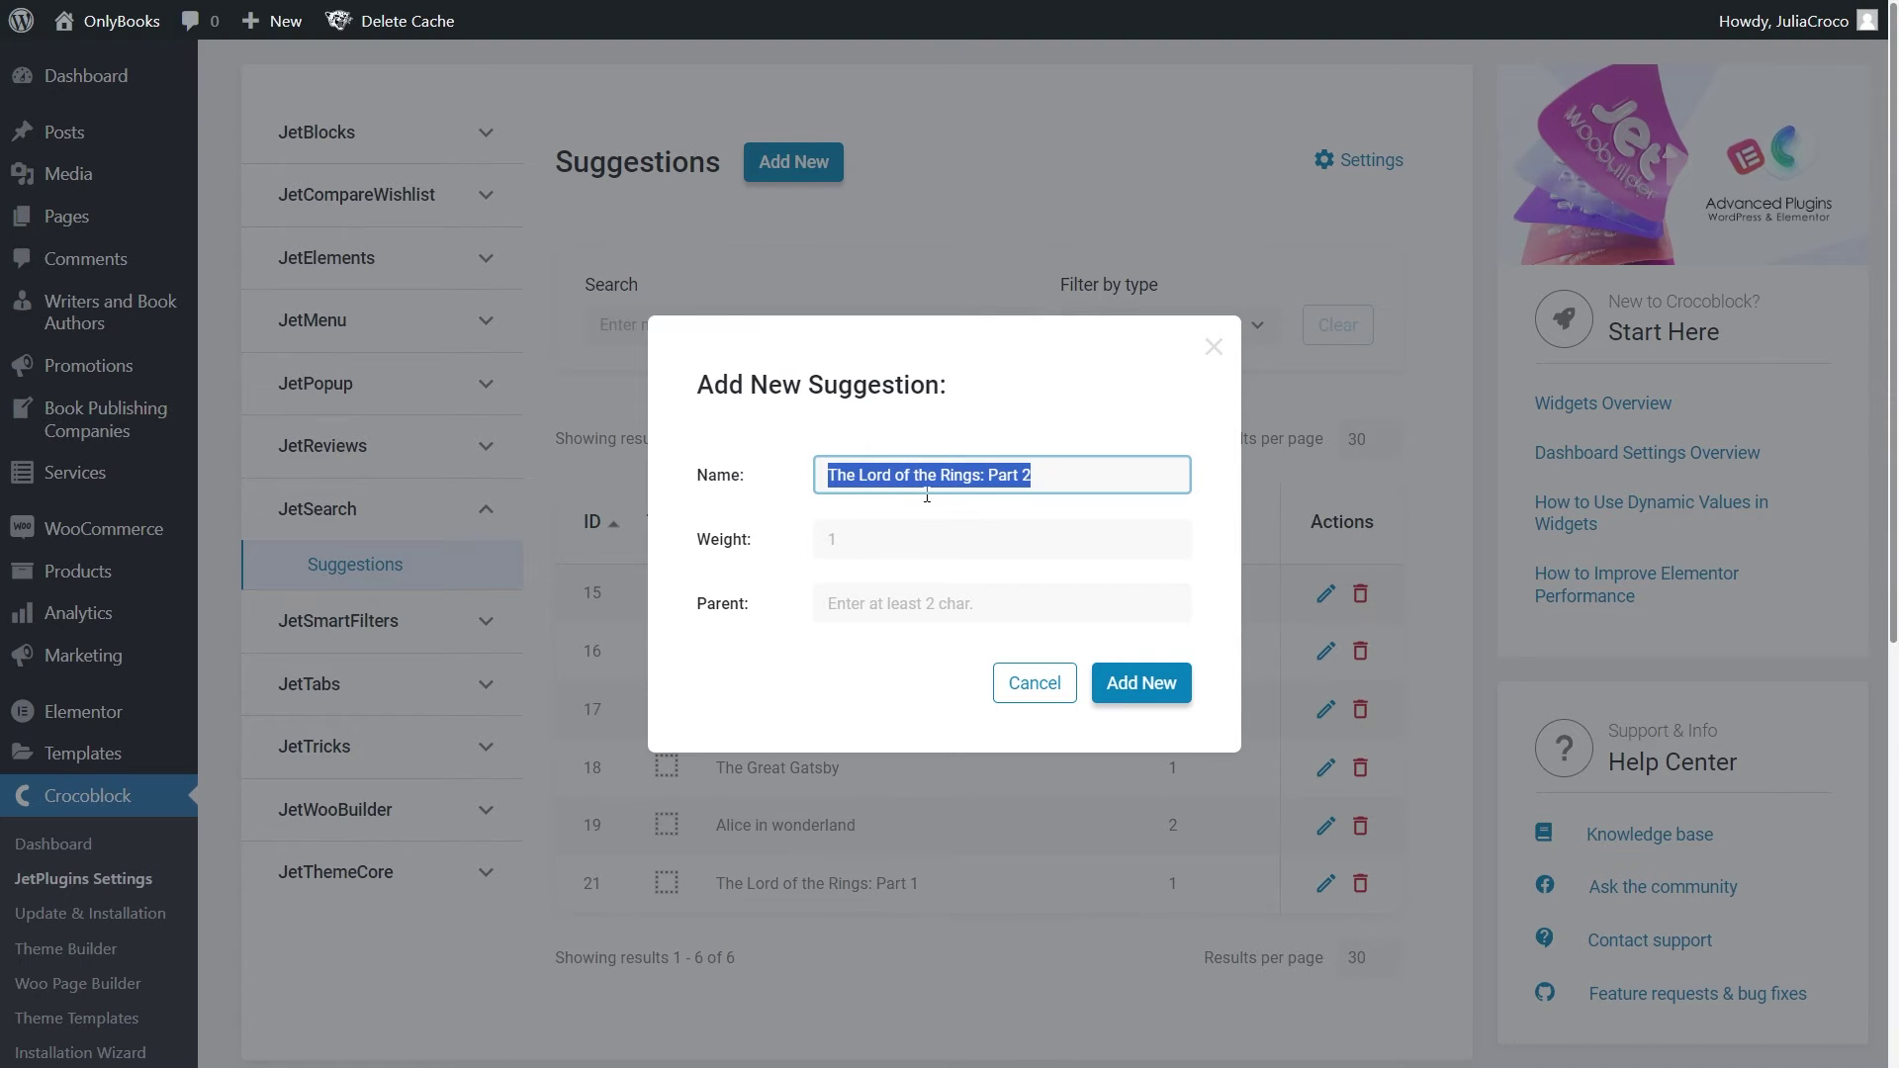
click(1113, 683)
Add another search suggestion named "The Lord of the Rings: Part 3", reusing the copied name
click(831, 161)
click(955, 471)
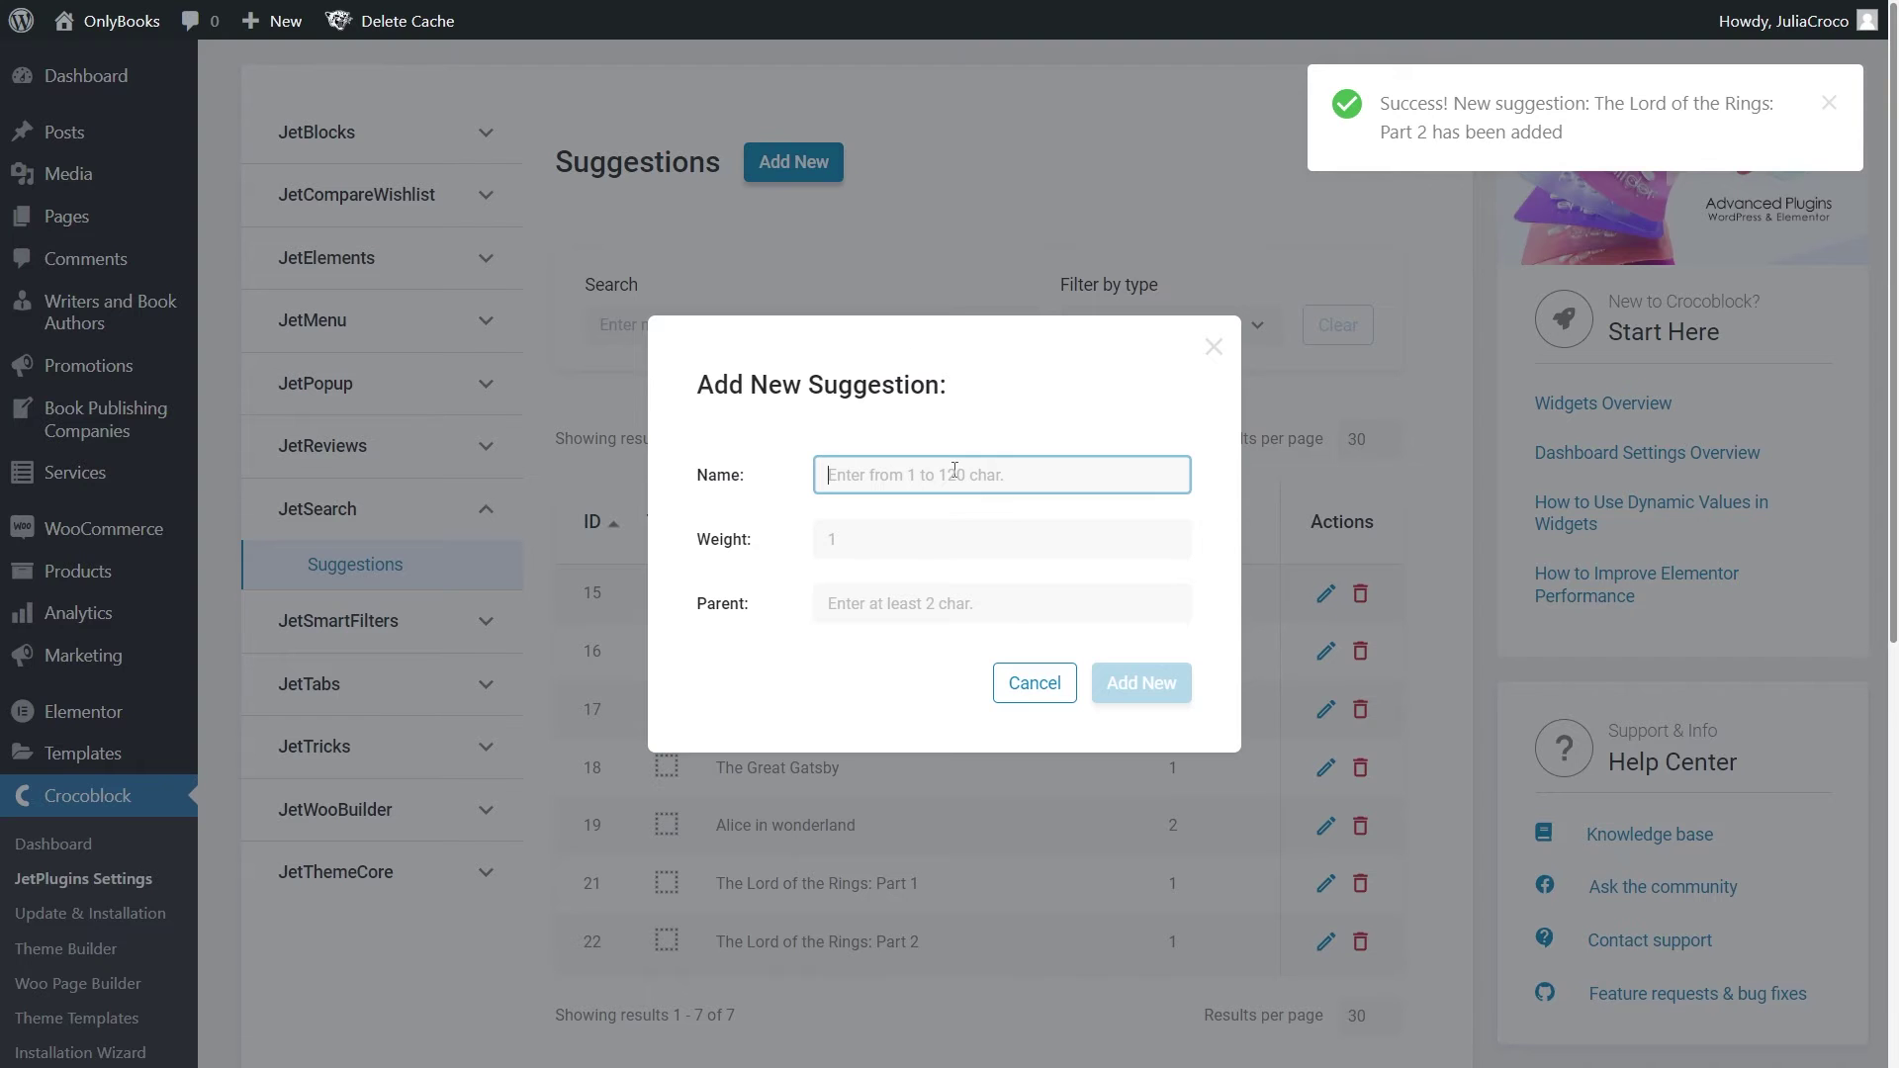
key(ctrl+v)
key(BackSpace)
text(3)
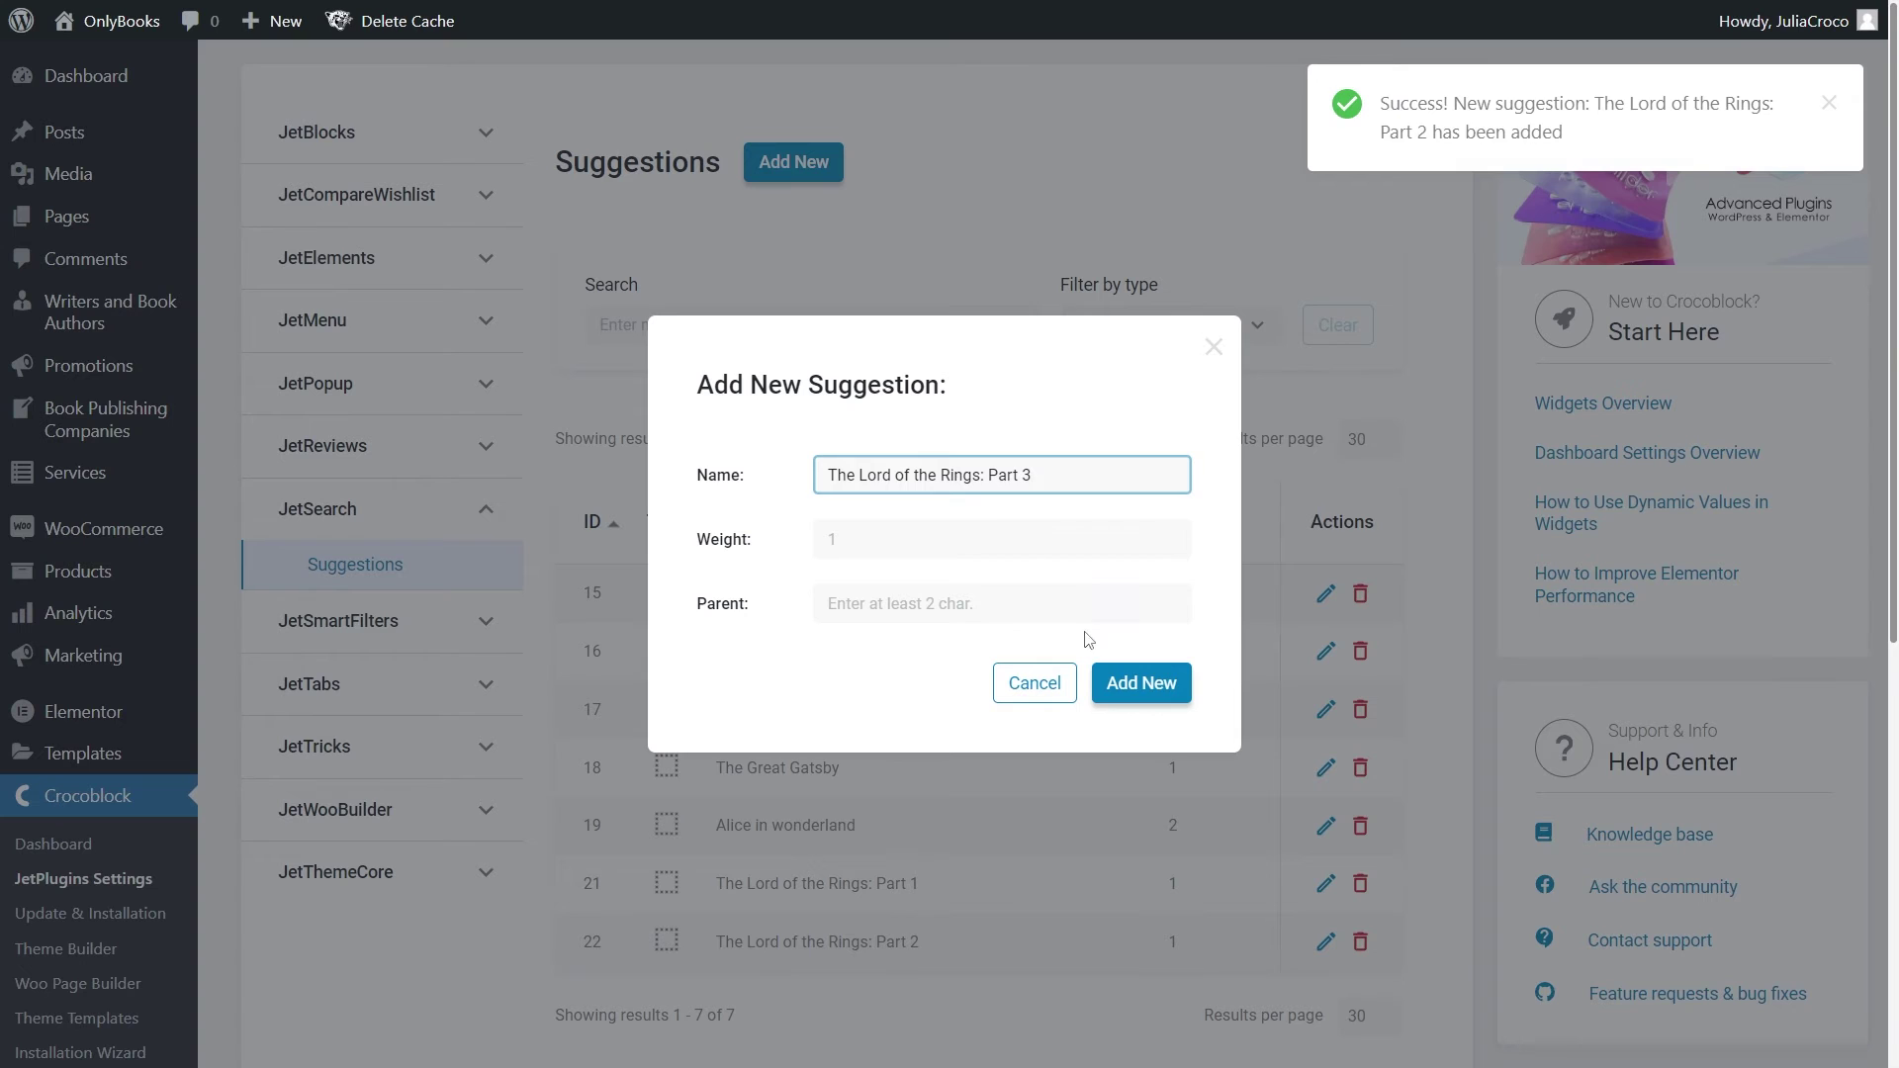
click(1120, 682)
Set the weight of the suggestion "The Lord of the Rings: Part 1" to 10 and save it
scroll(1123, 691, down, 2)
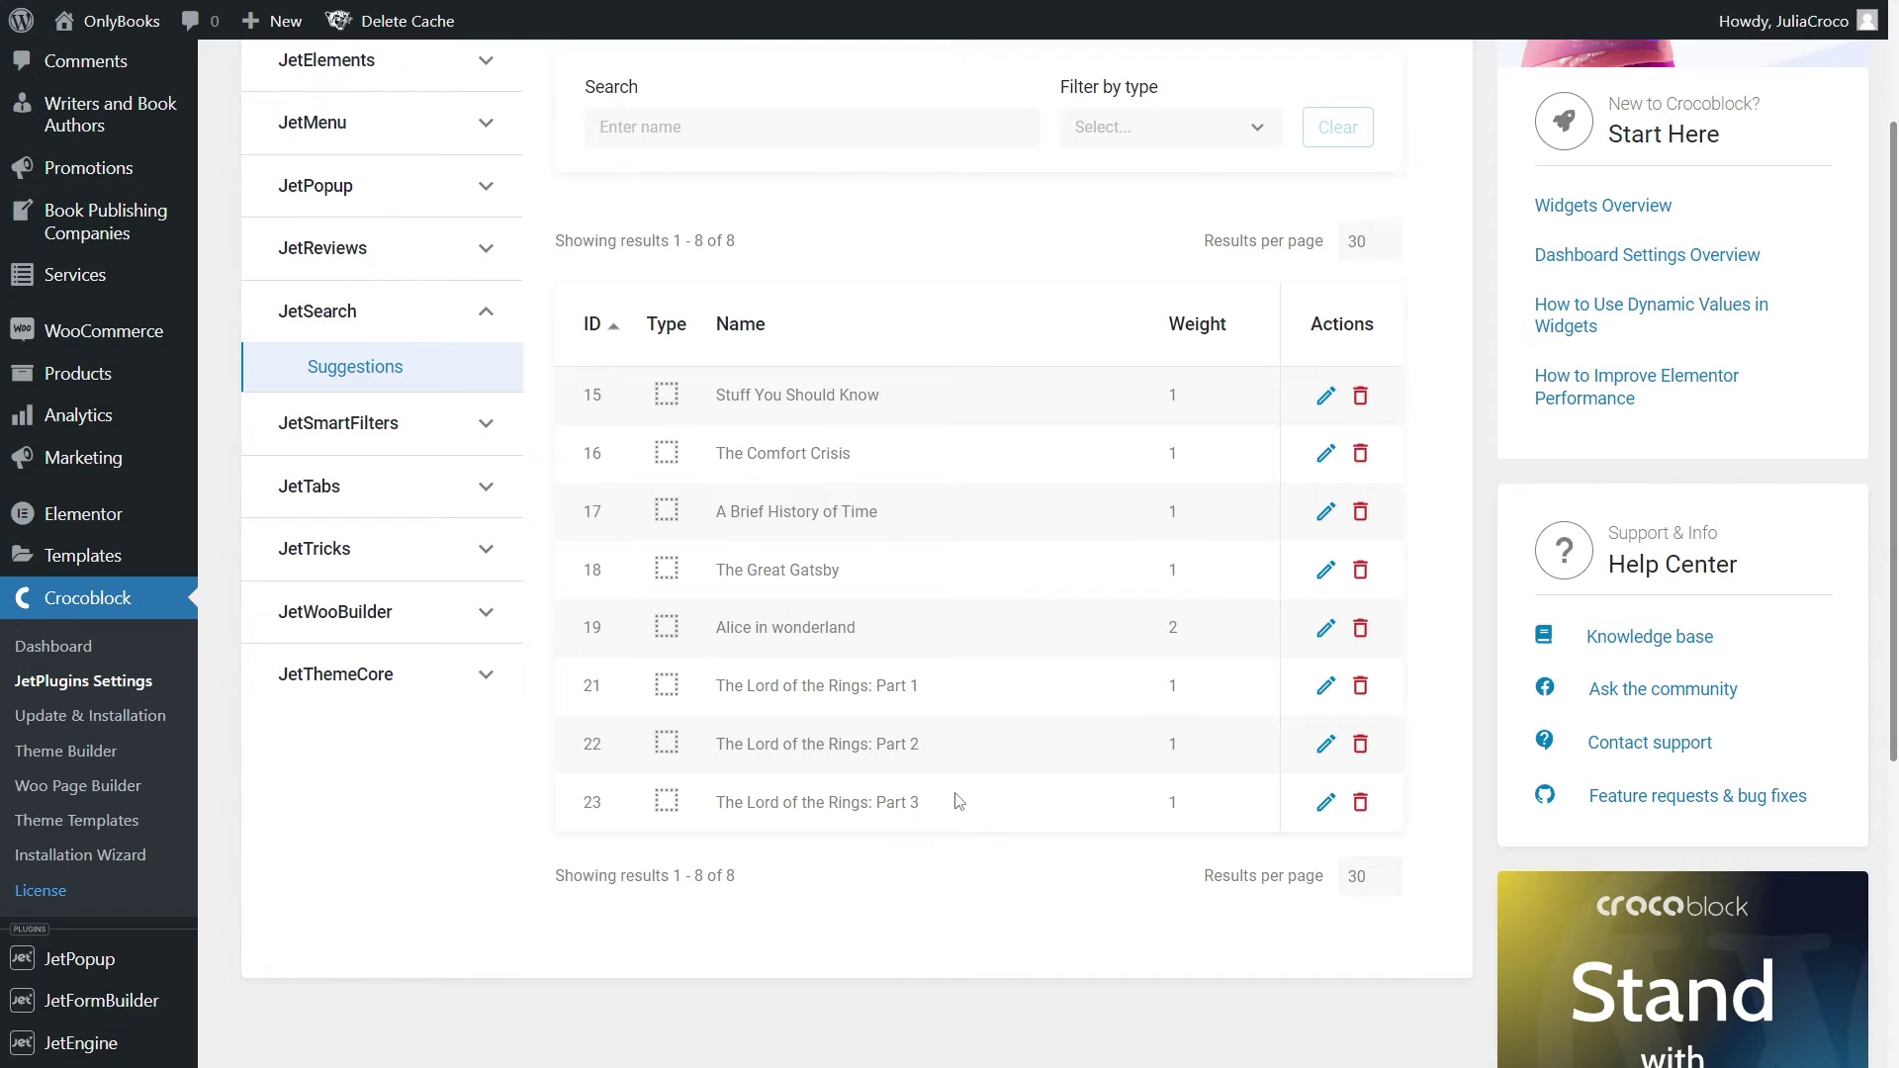
click(1326, 685)
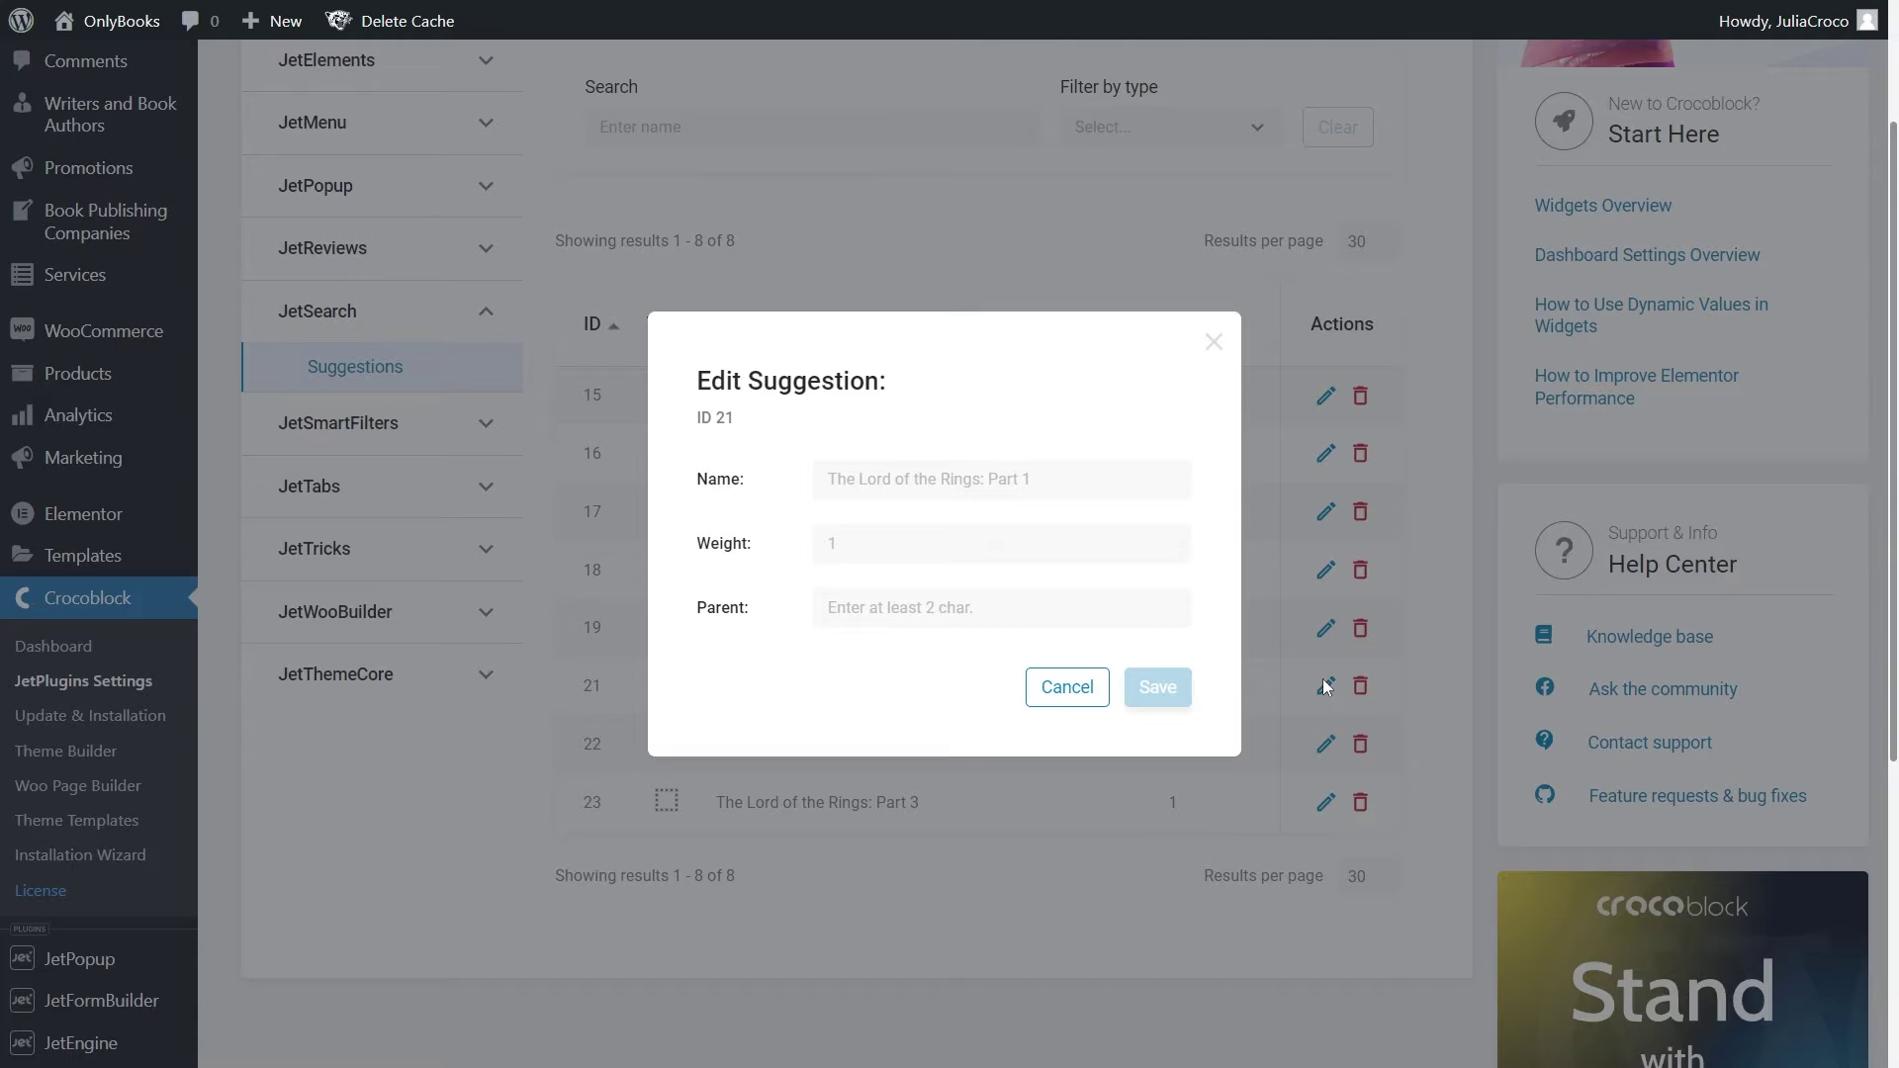
click(902, 547)
text(0)
click(1130, 683)
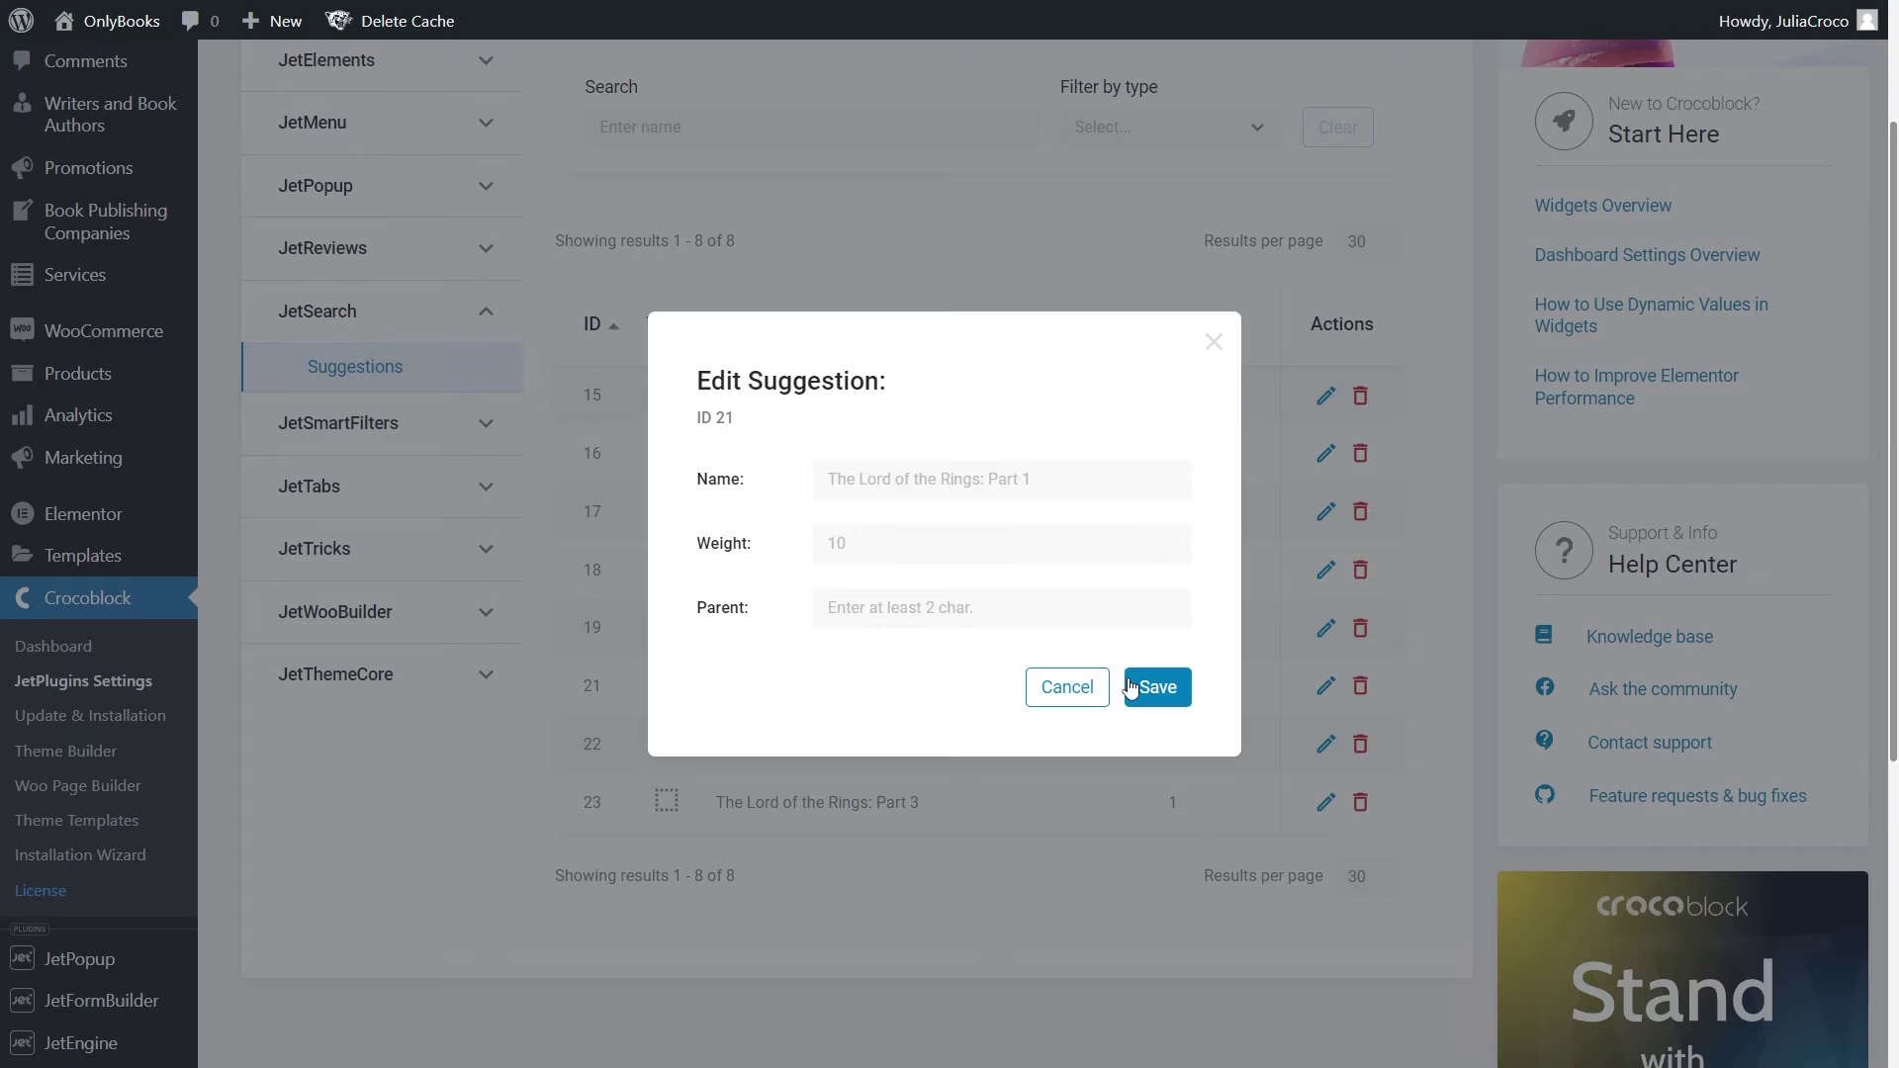
Set the weight of the suggestion "The Lord of the Rings: Part 2" to 20 and save it
click(1325, 744)
double_click(820, 543)
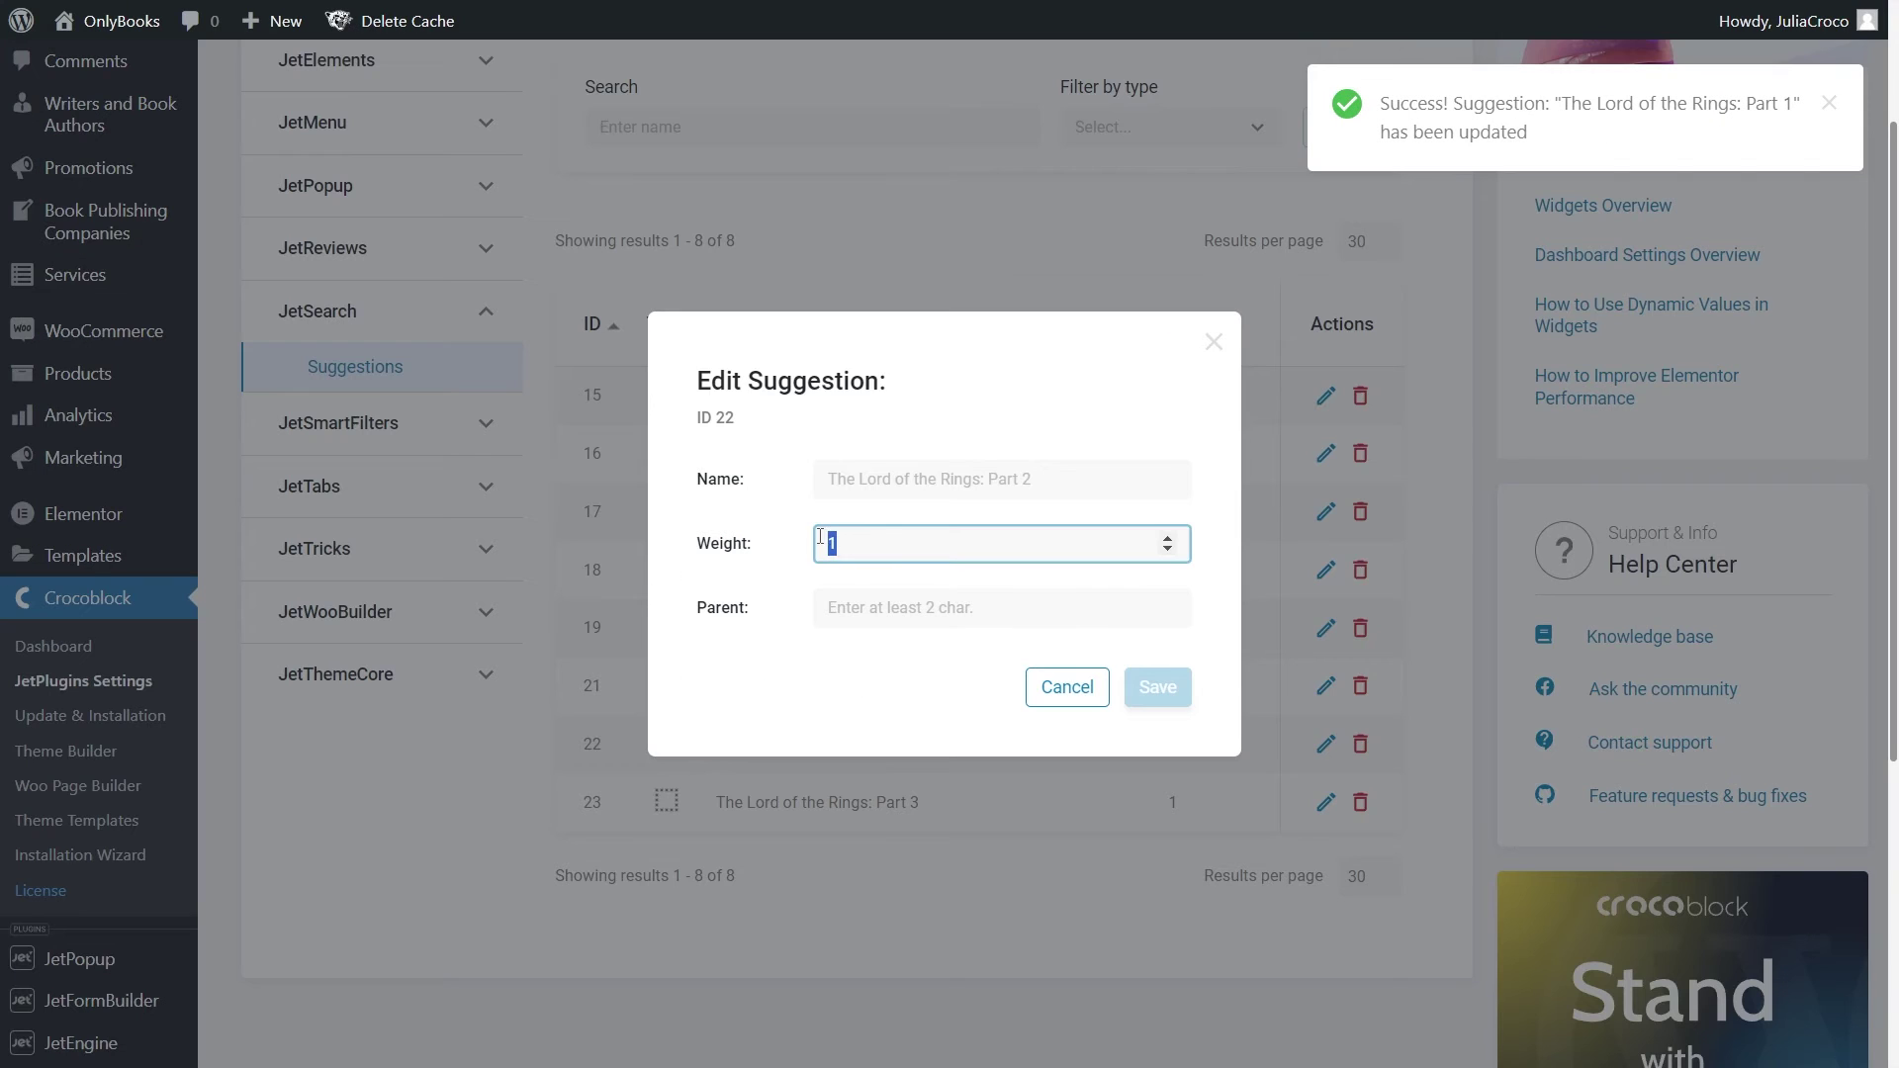
text(20)
click(1157, 687)
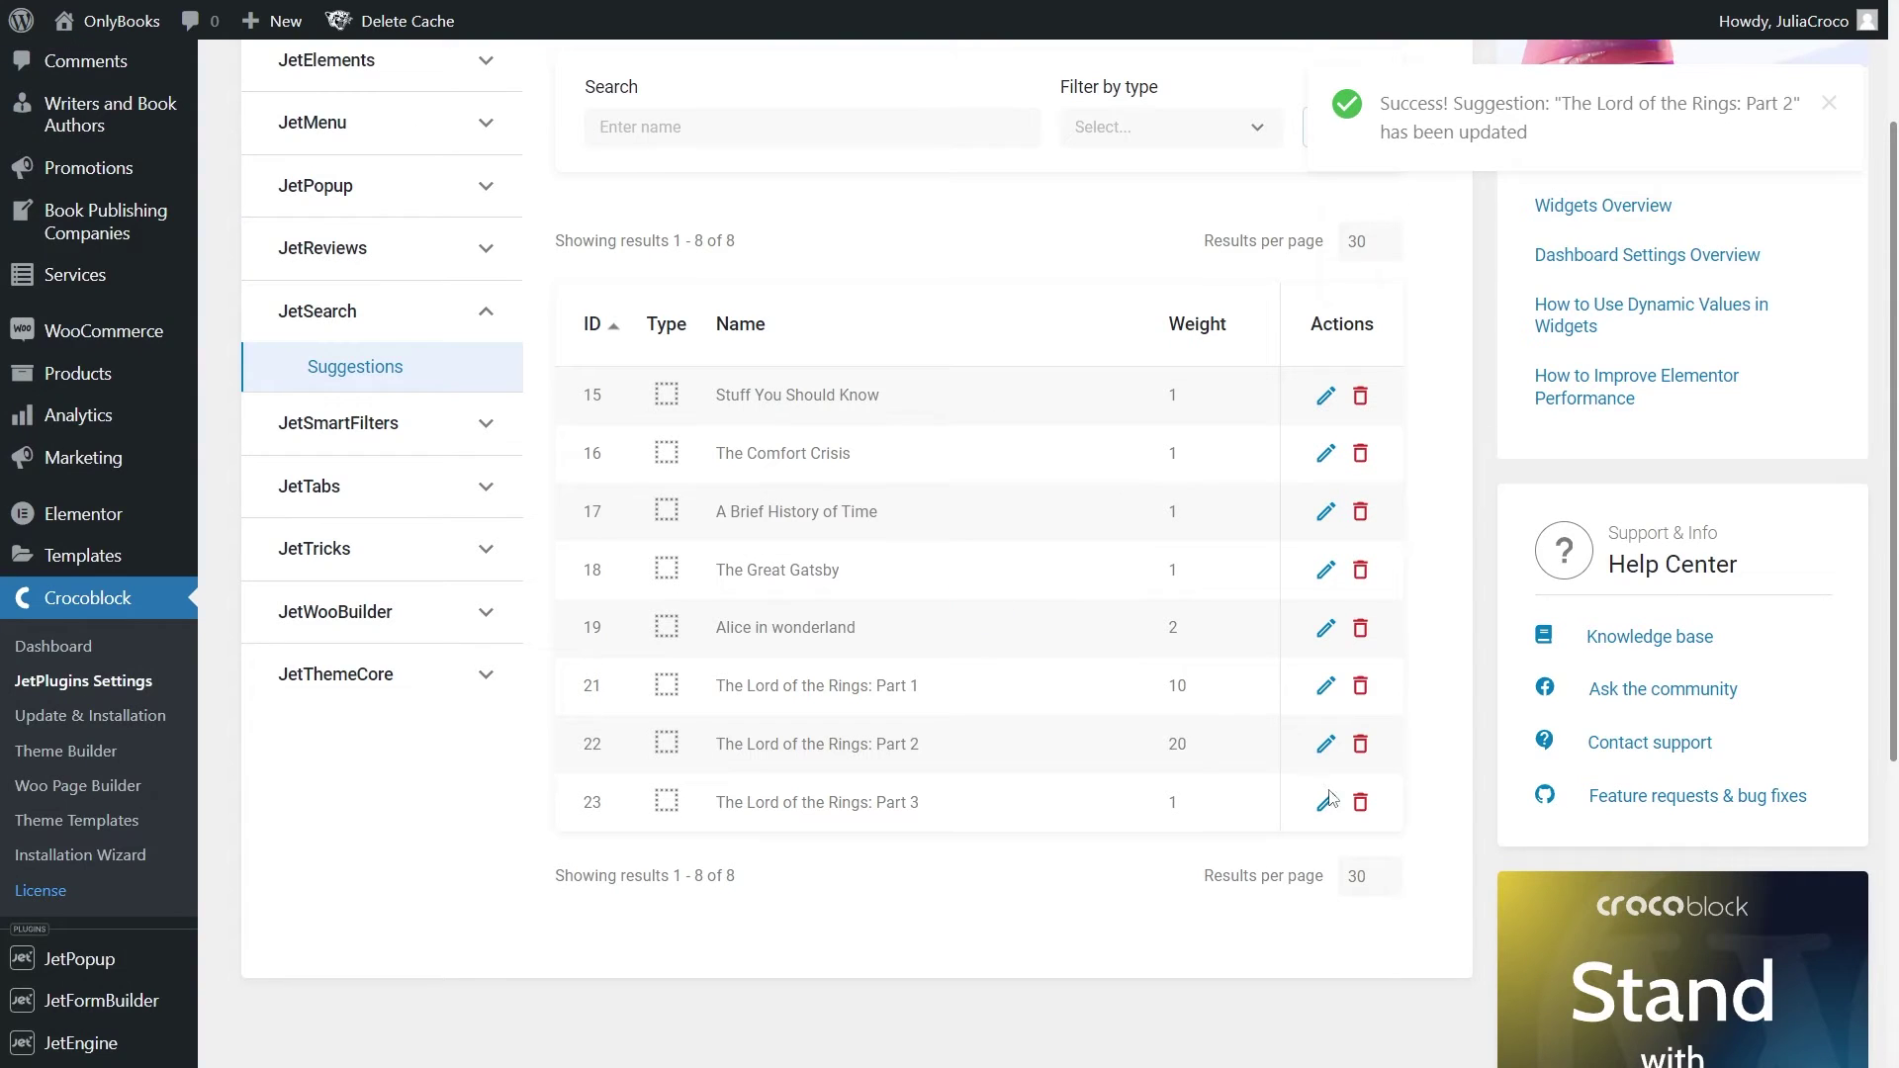
Set the weight of the suggestion "The Lord of the Rings: Part 3" to 30 and save it
click(1326, 802)
double_click(820, 546)
text(30)
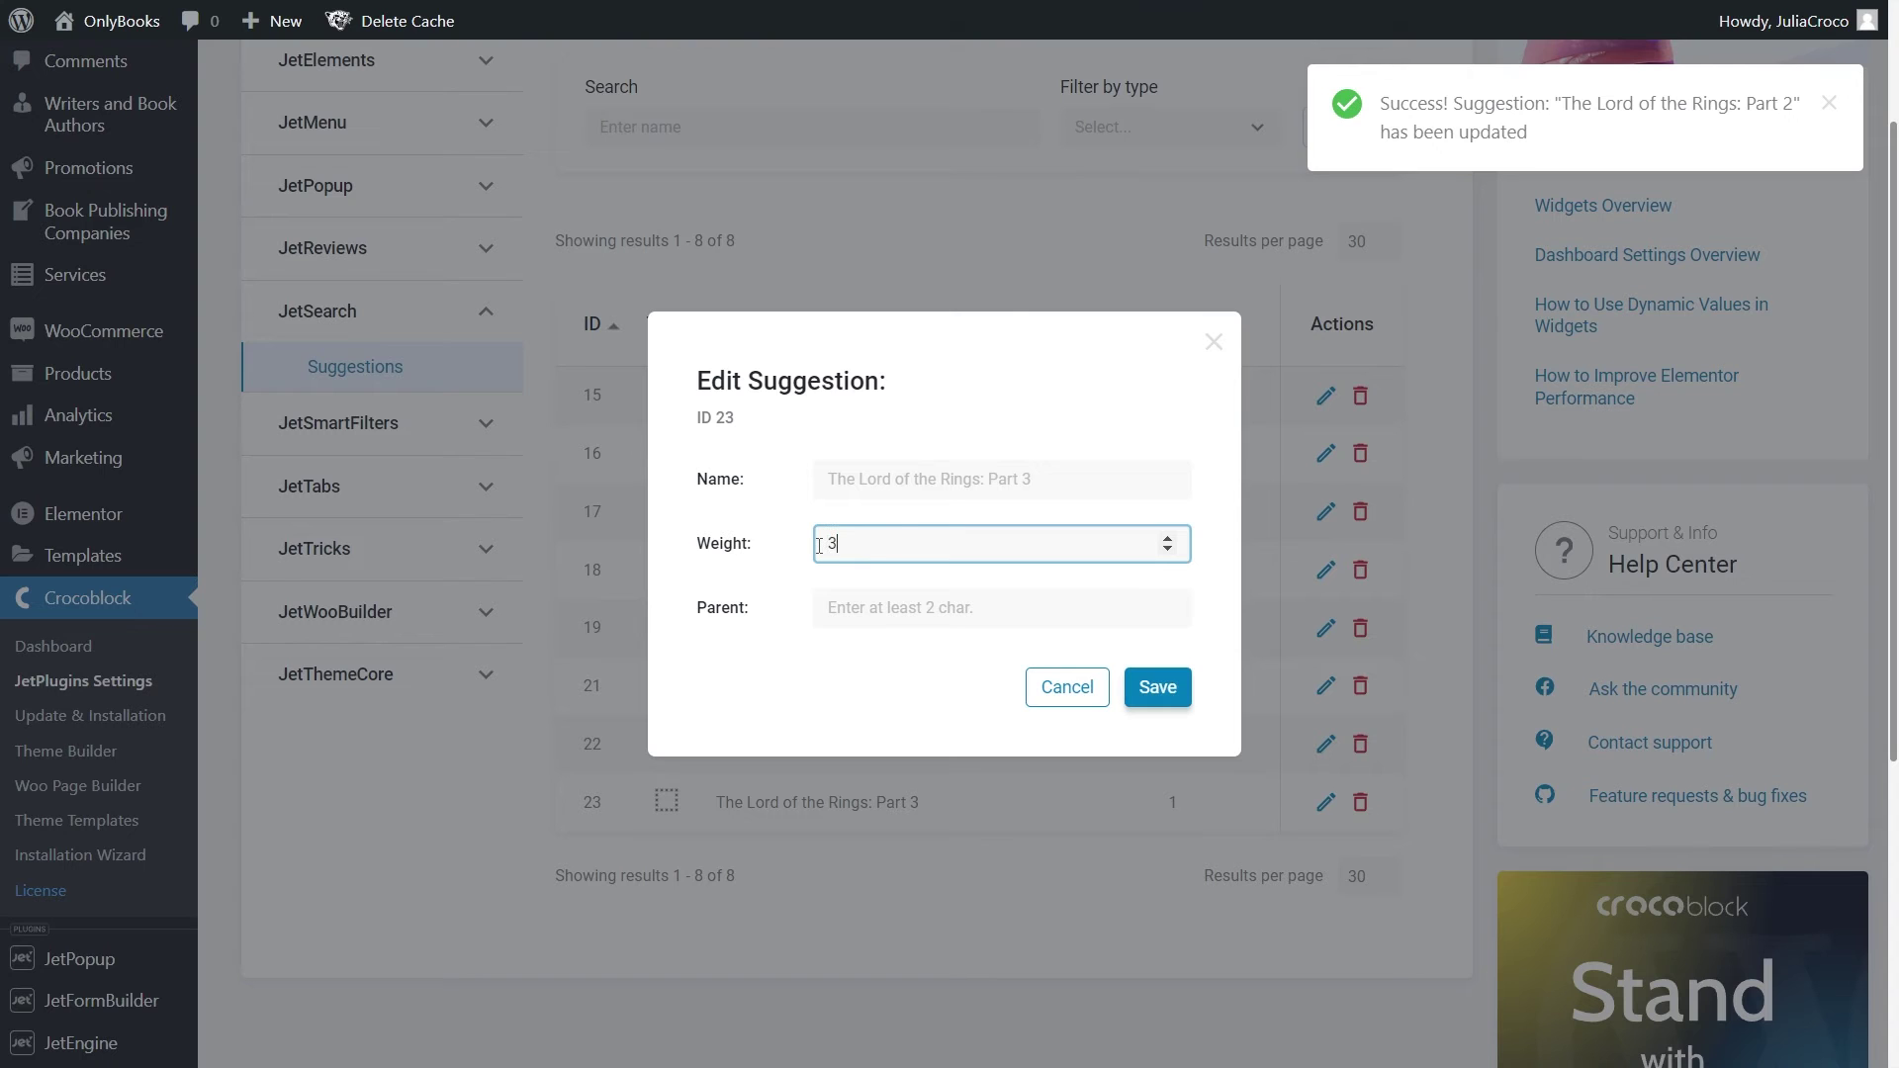
click(1157, 686)
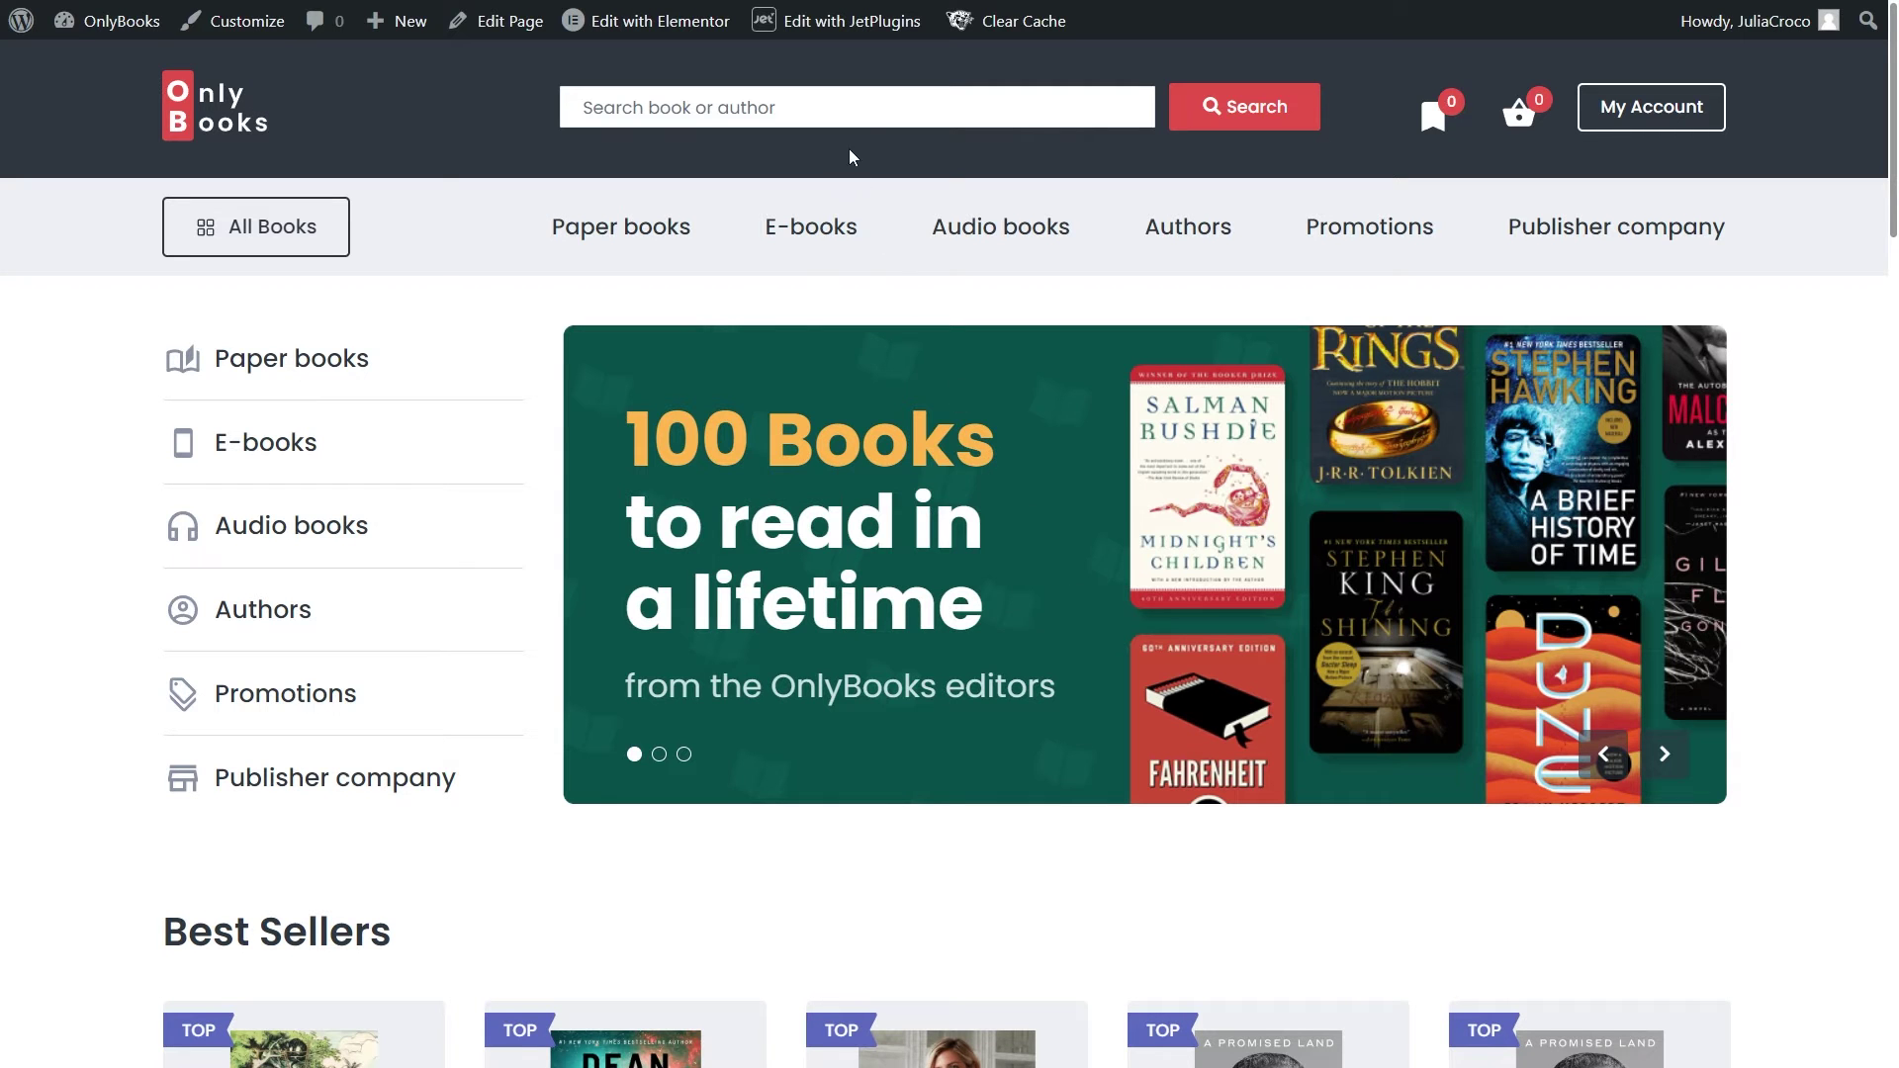
Enter "lord of the rings" in the bookstore's search field to check the order of the suggestions
click(845, 107)
text(lord of the rings)
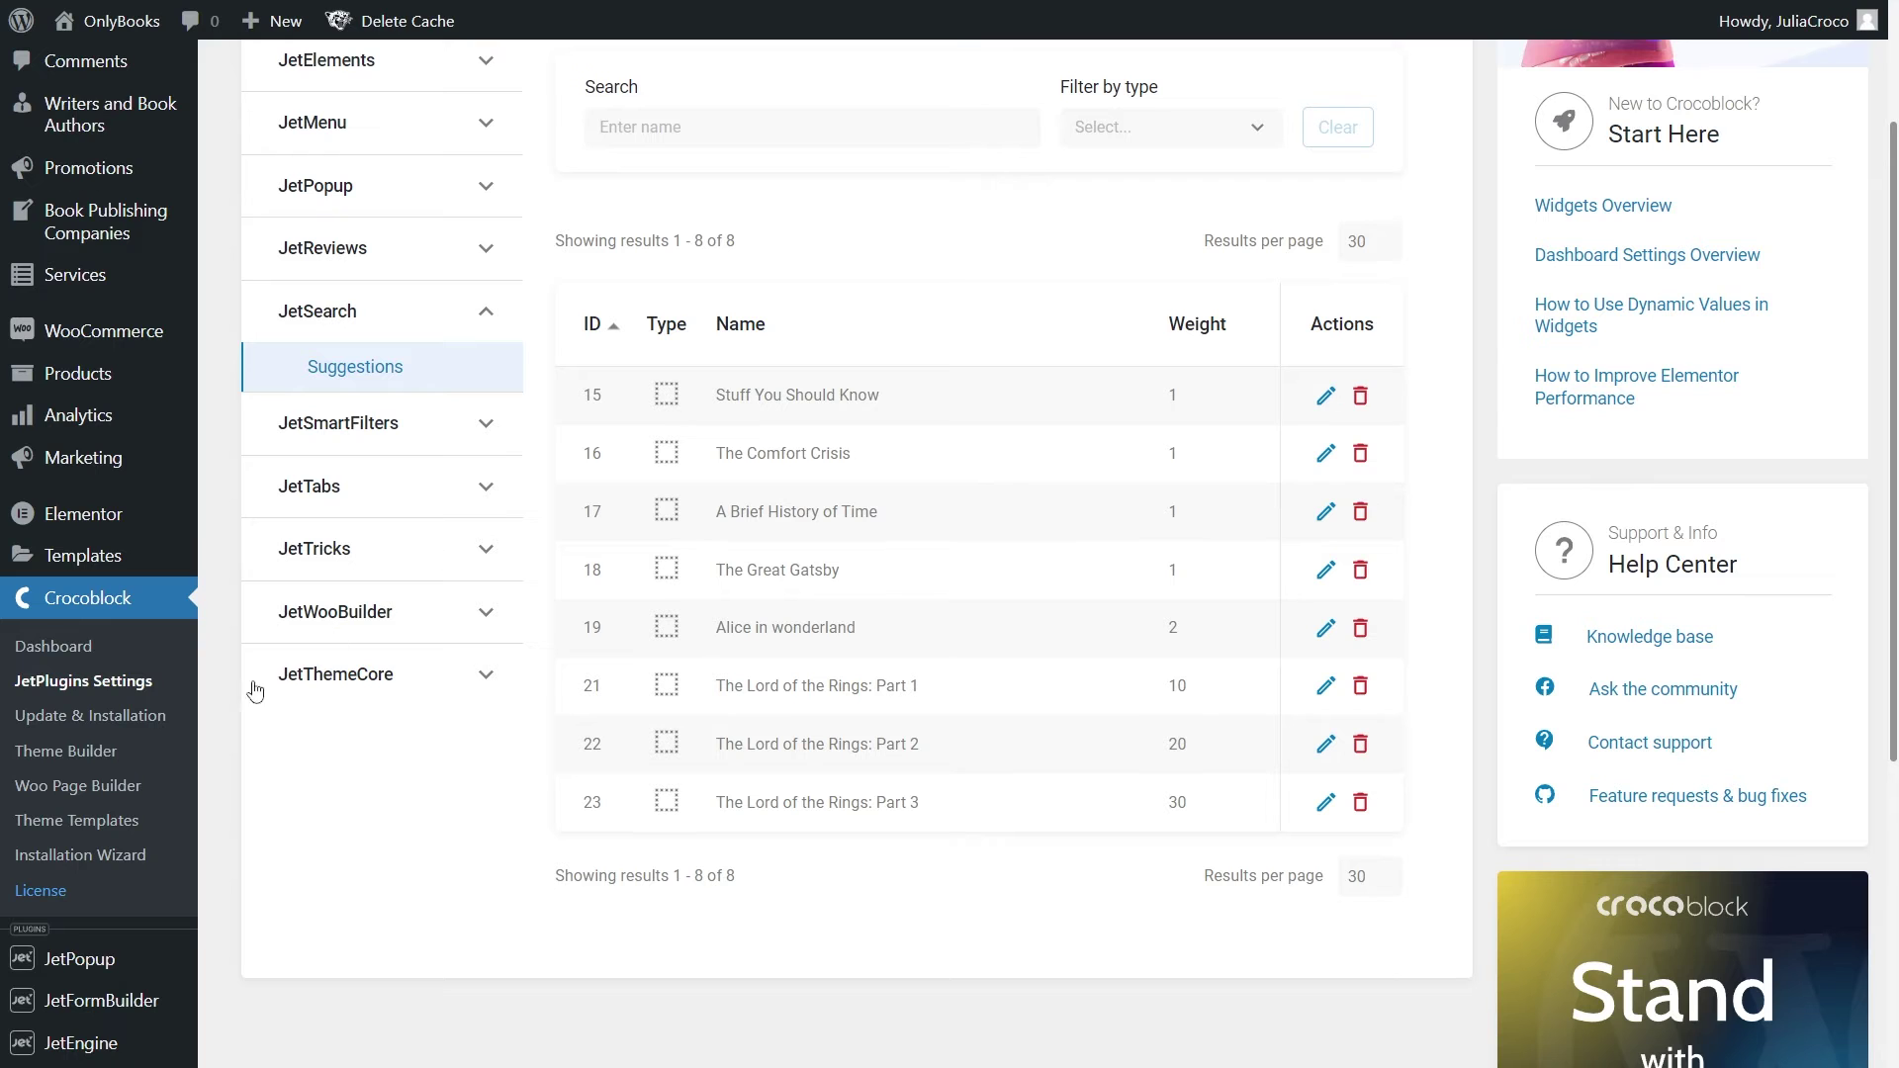
Open the Header Entrie Site template of the WooCommerce Account Login Page for editing from the Theme Builder
click(150, 760)
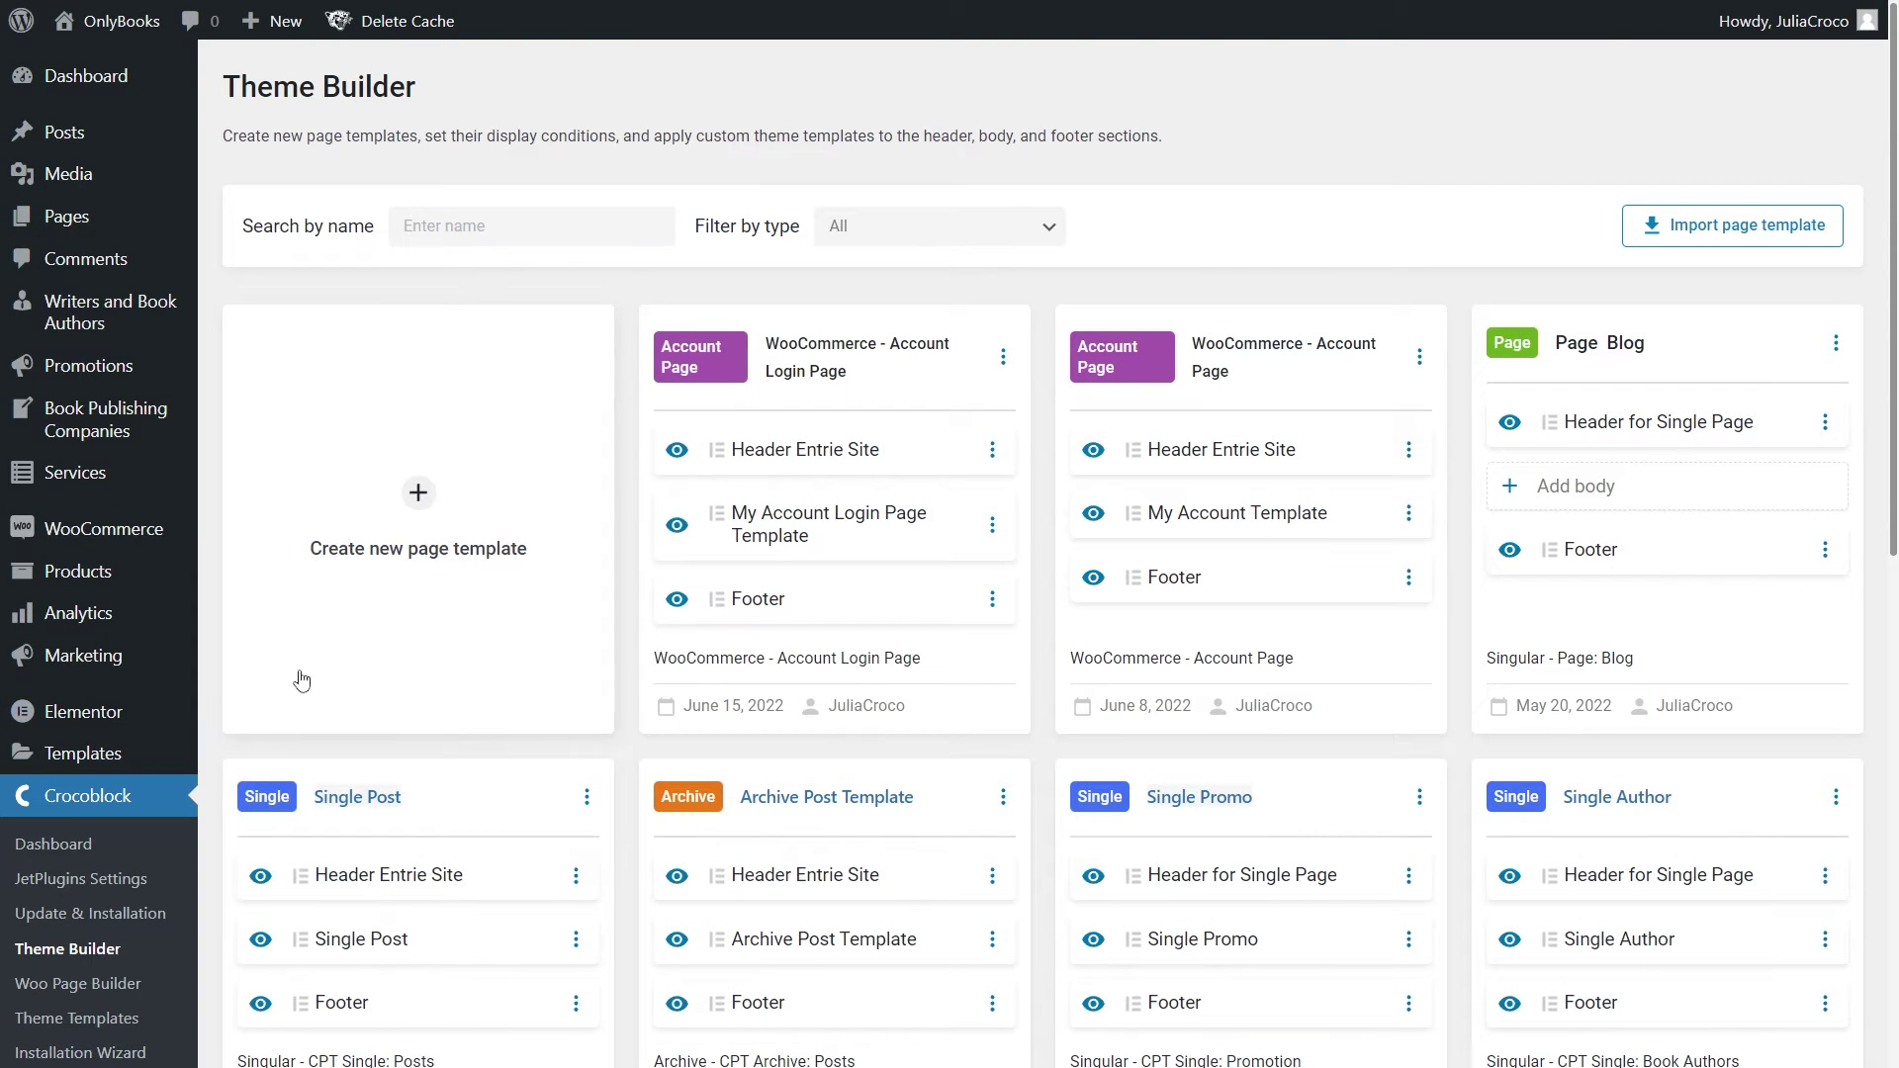
click(992, 450)
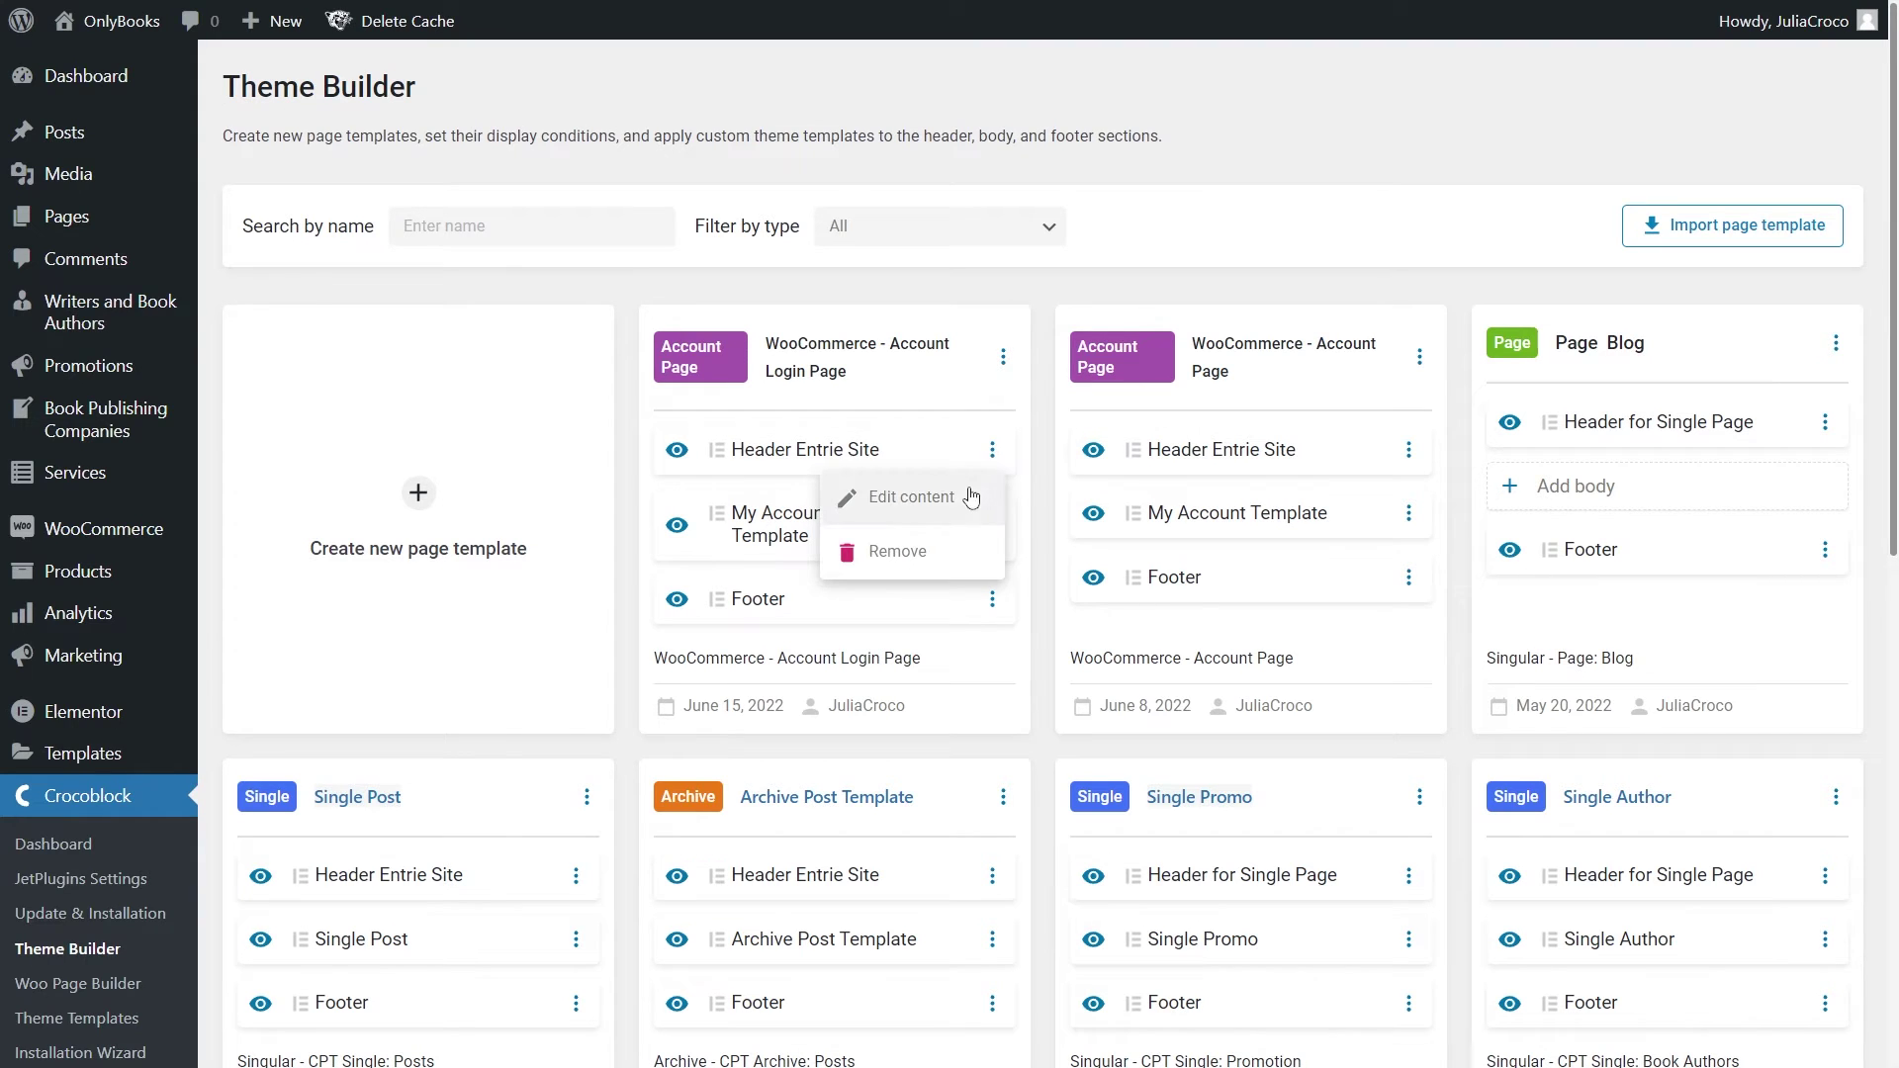
click(862, 497)
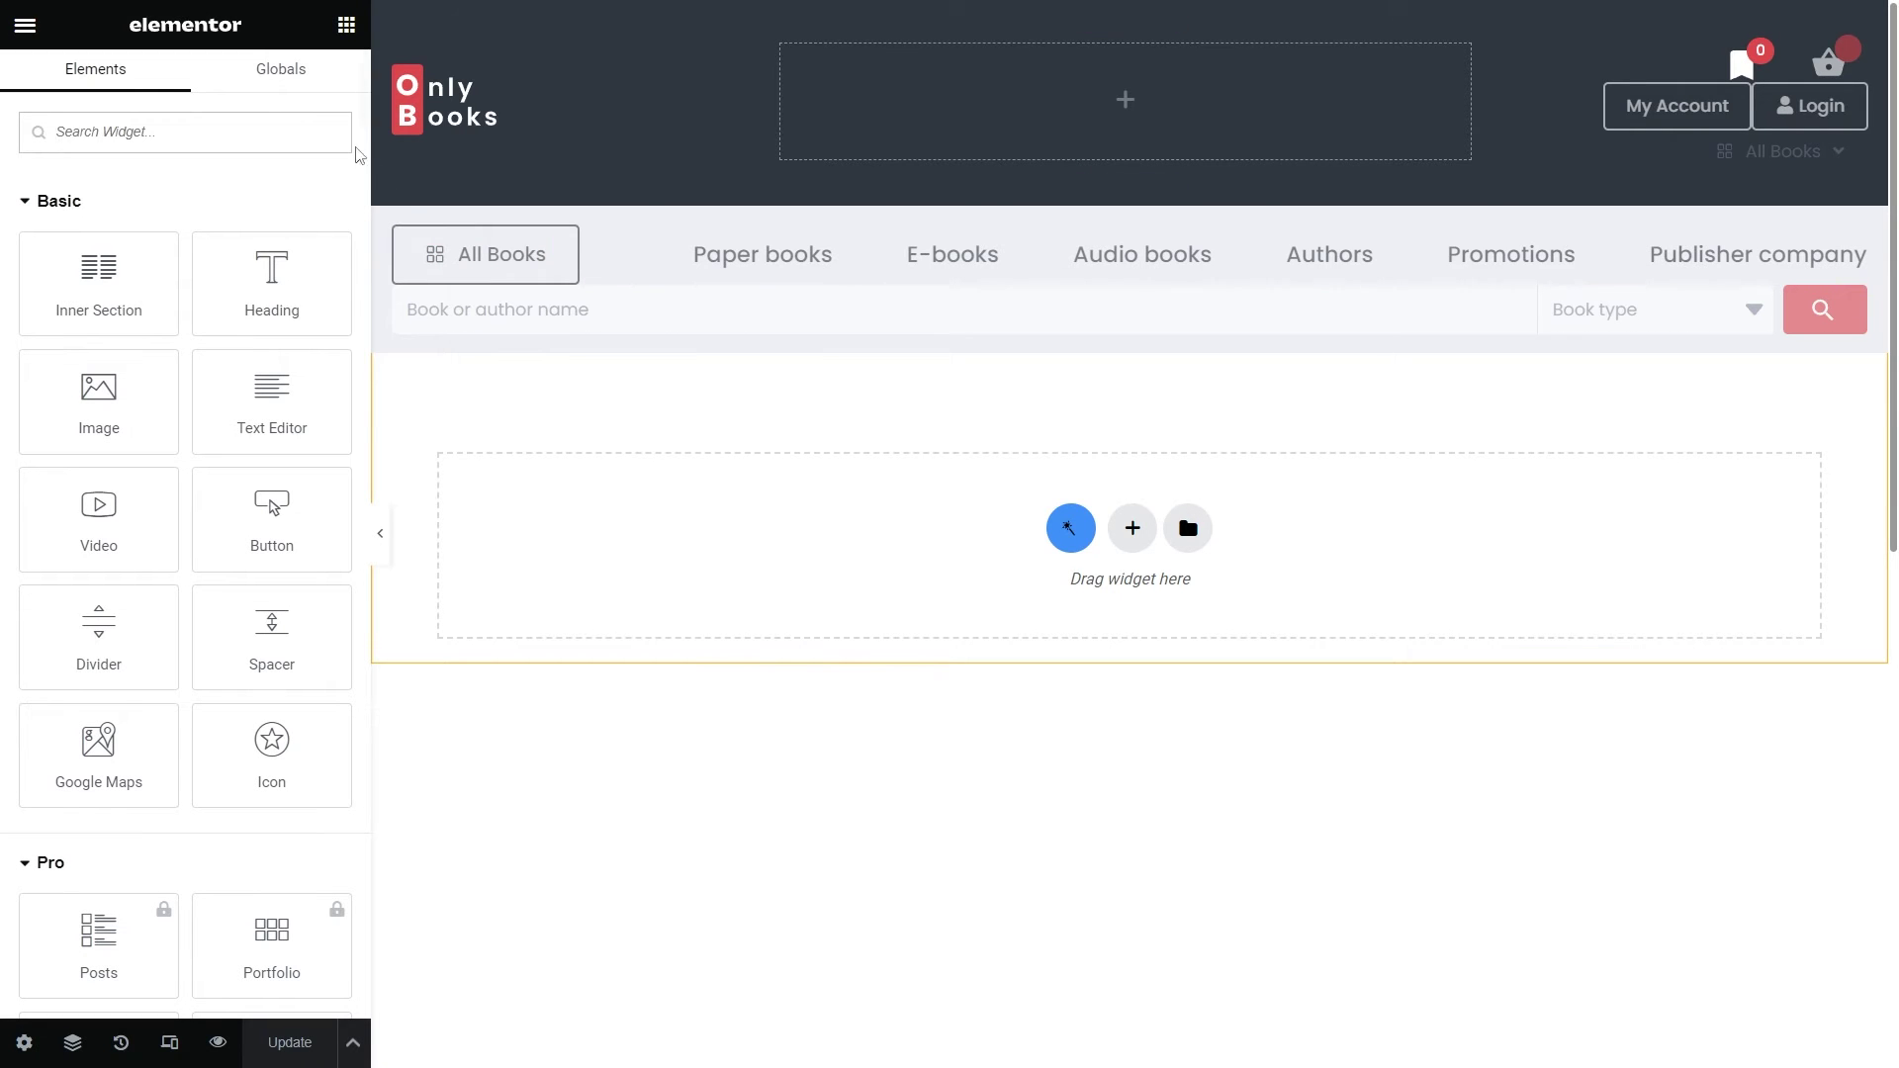
Find the Search Suggestions widget and place it in the empty section below the header's navigation and search rows
click(331, 124)
text(search suggestions)
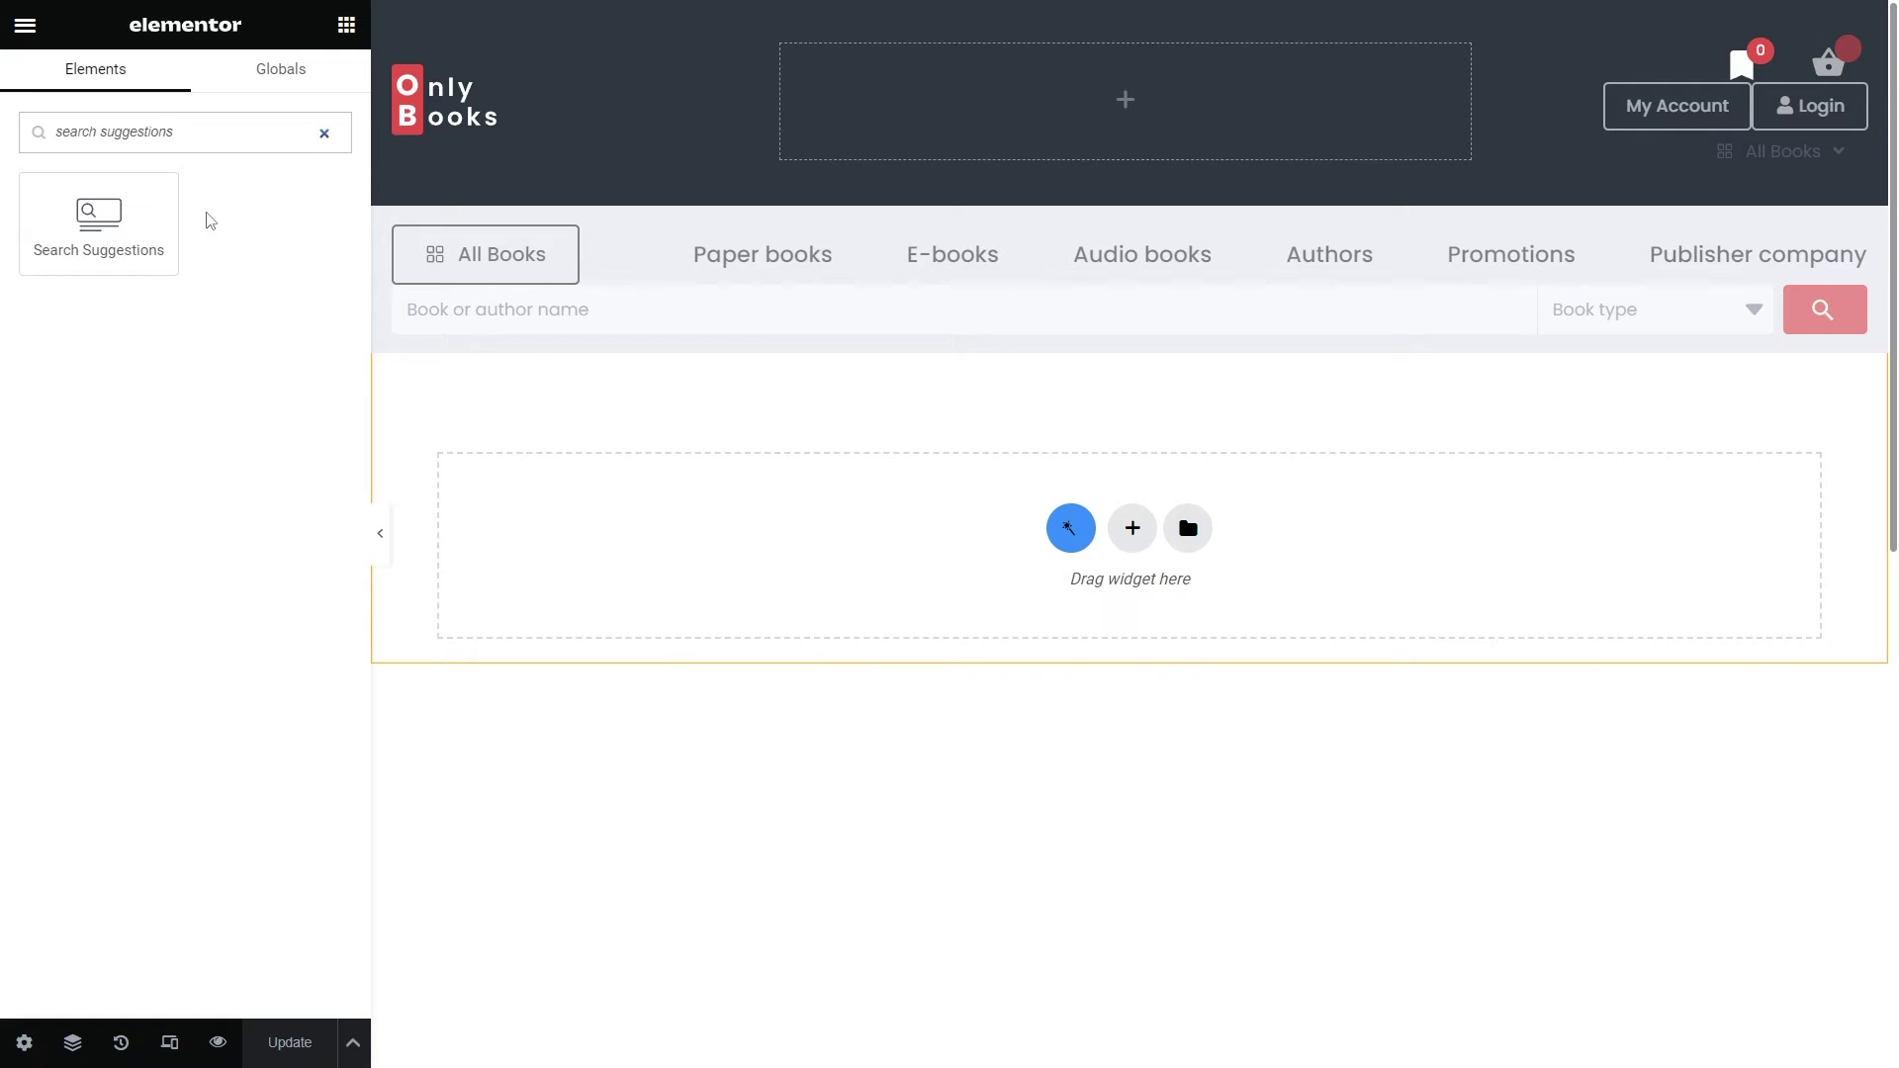
drag(109, 213, 980, 552)
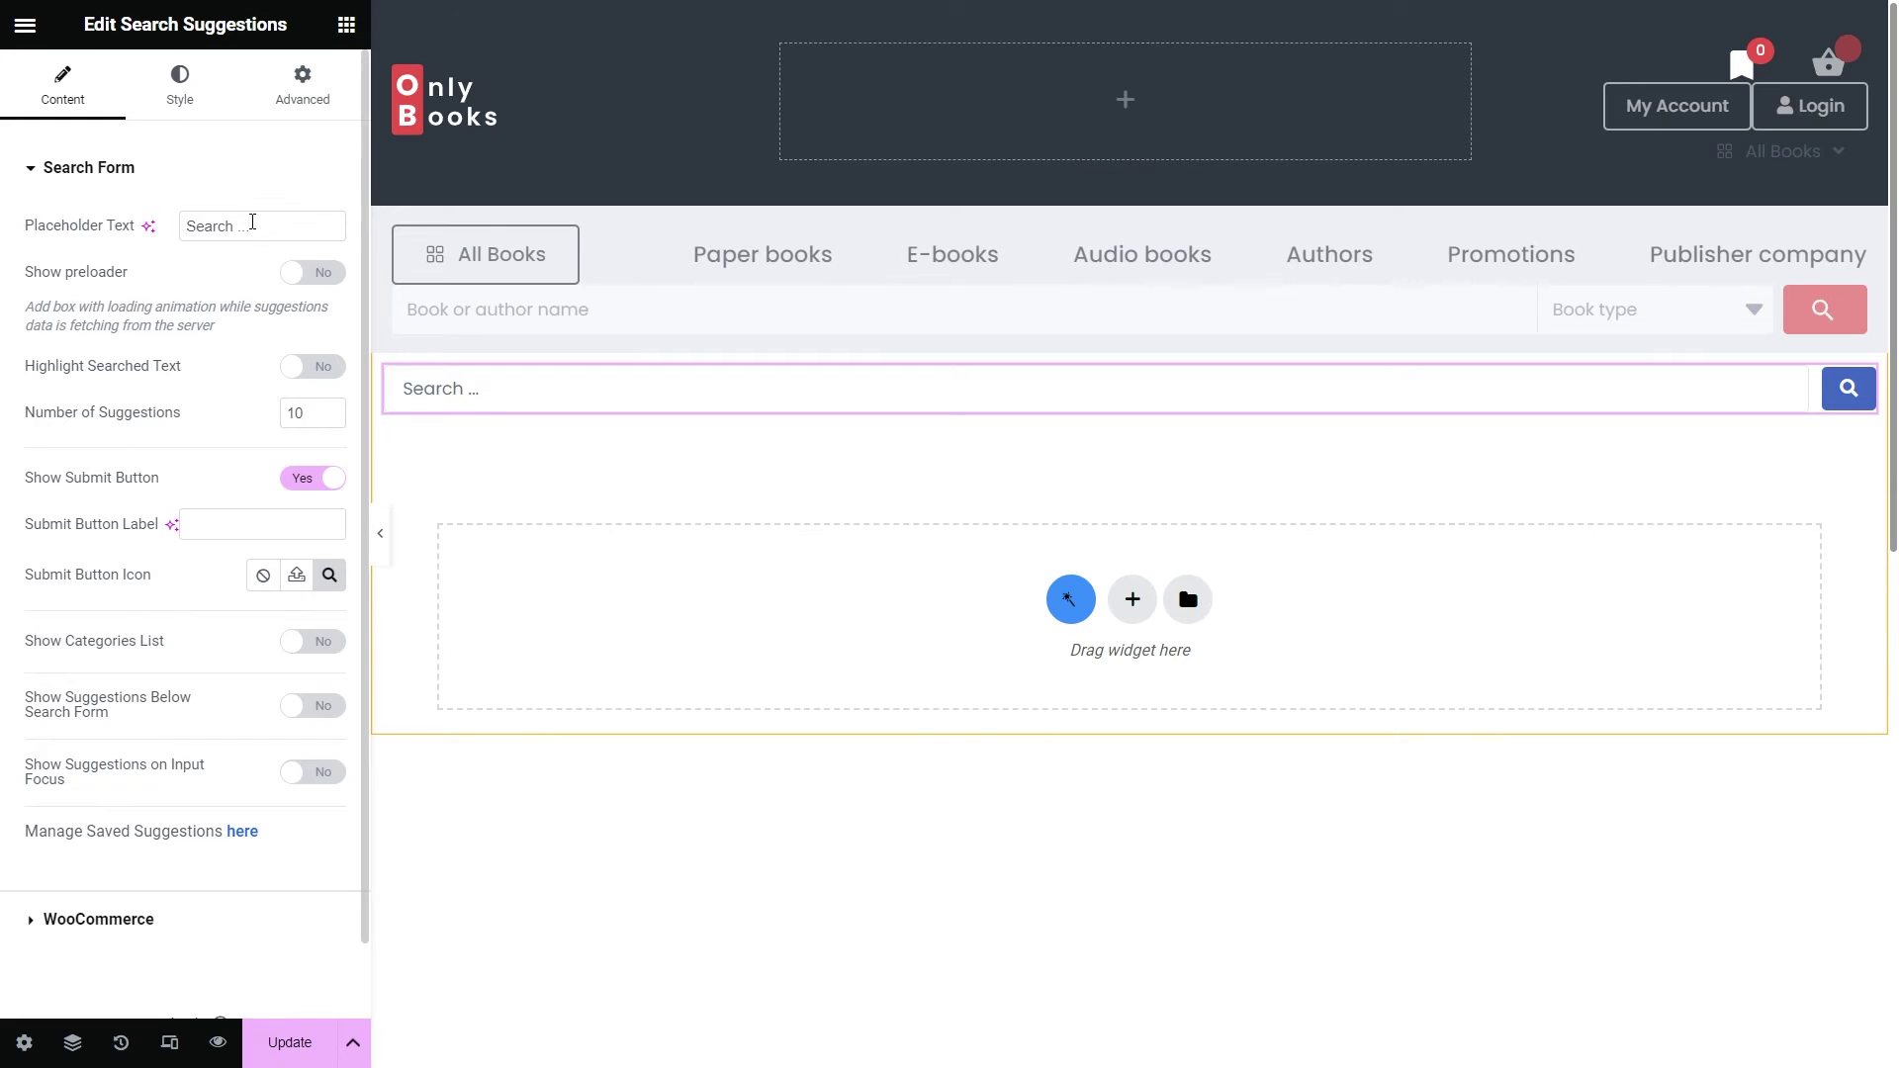
Set the Search Suggestions widget's placeholder text to "Search book or author name"
click(219, 164)
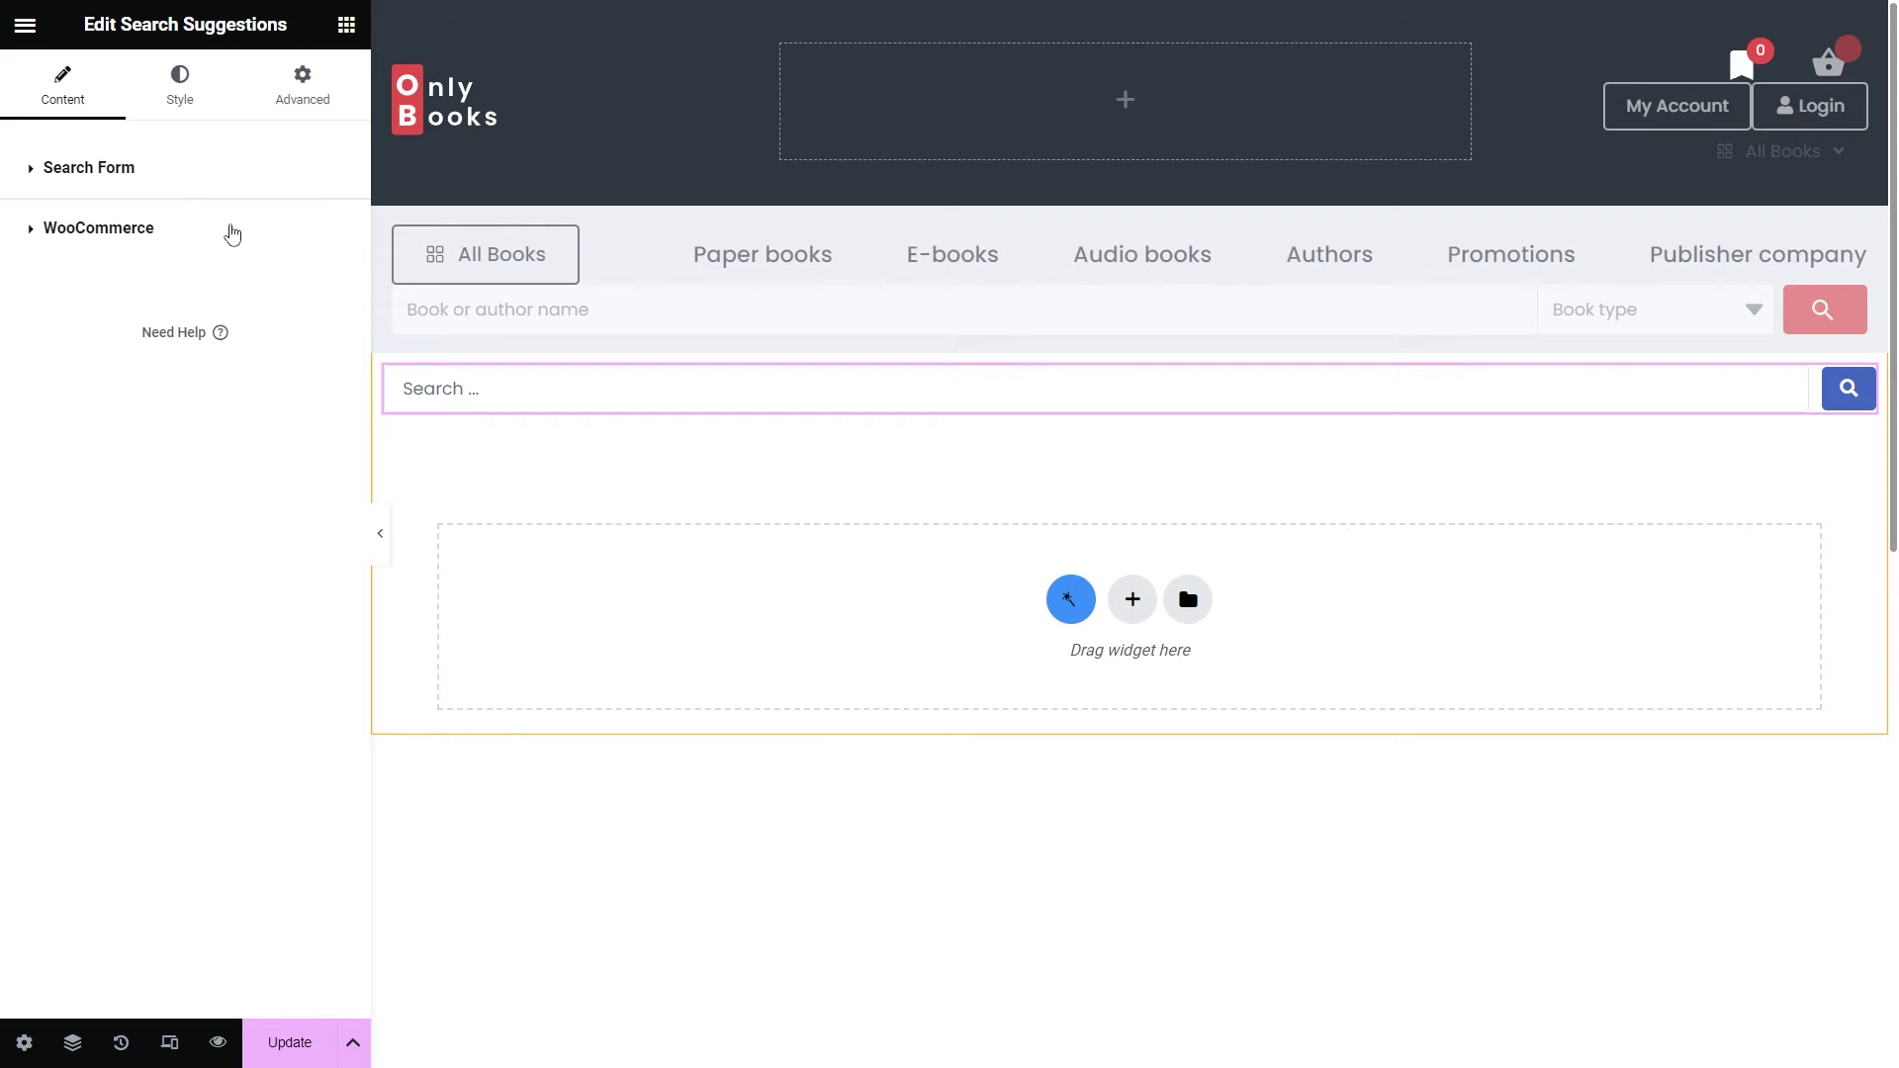
click(214, 165)
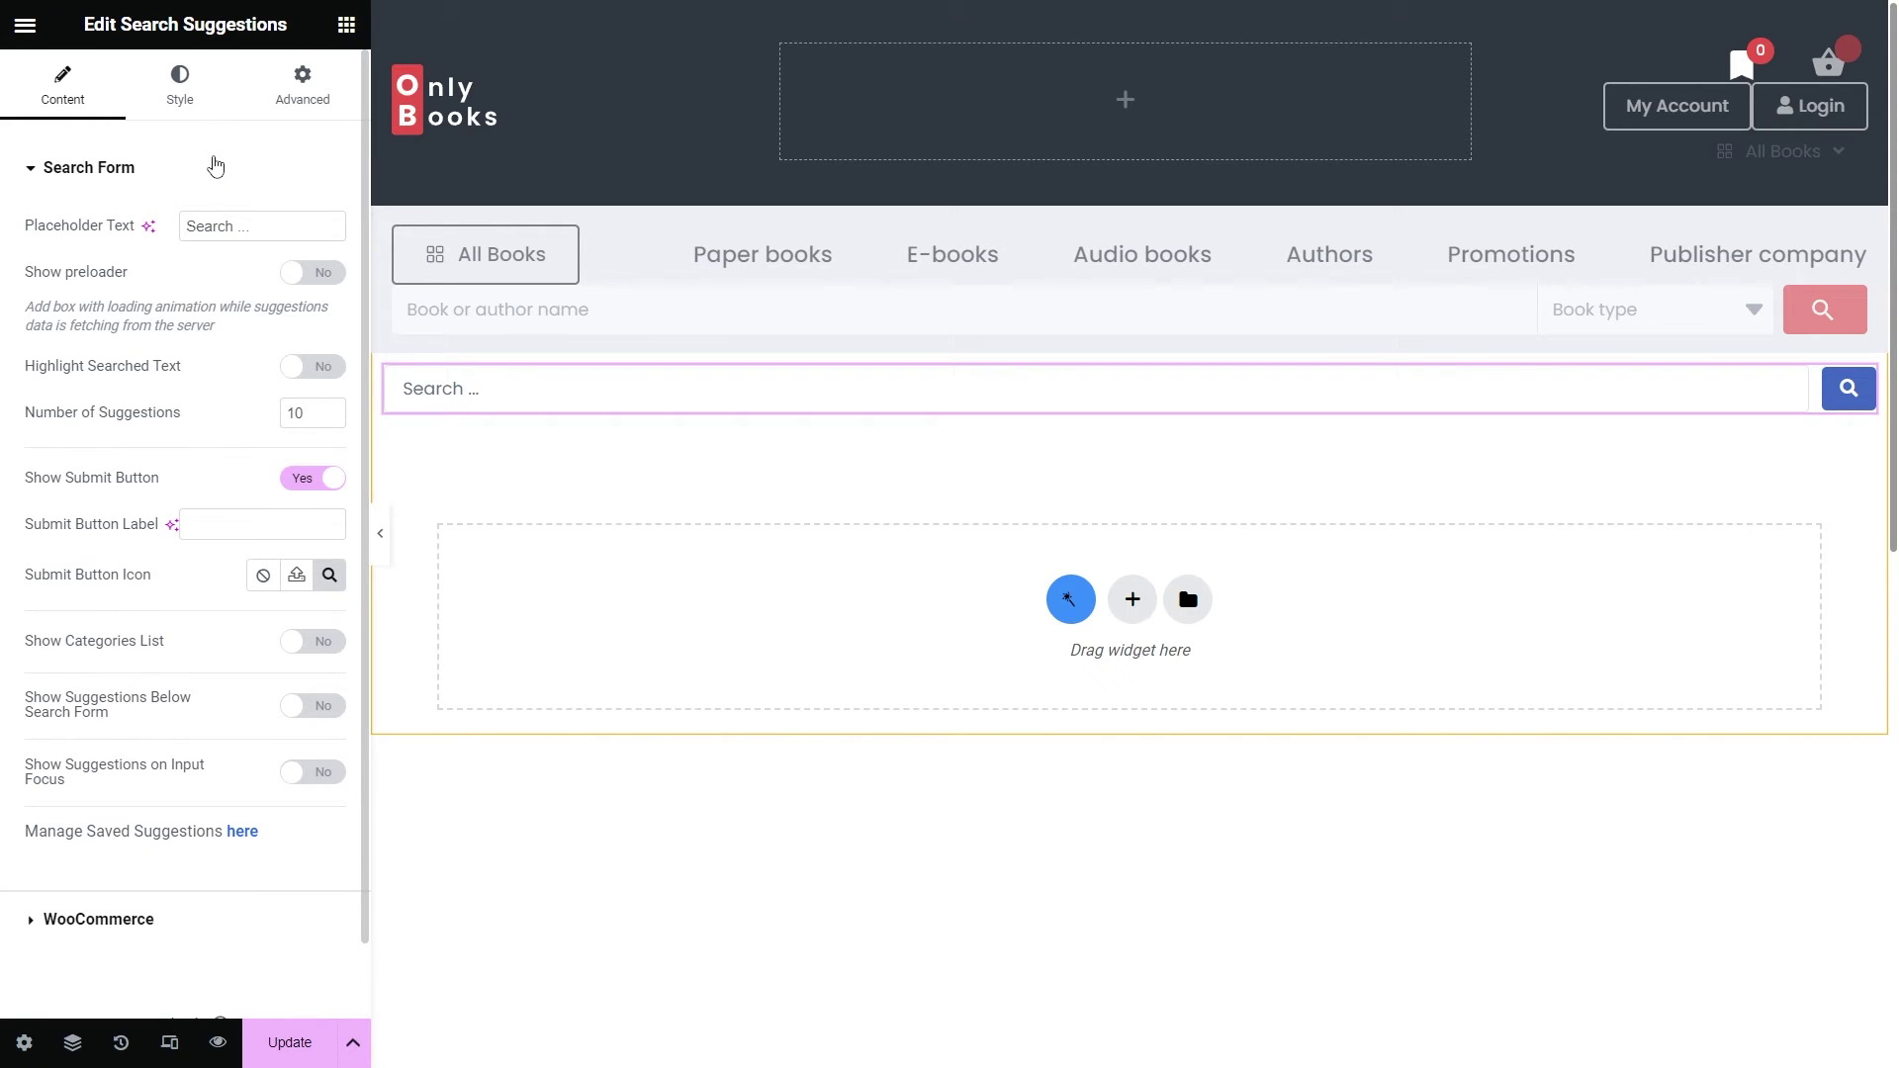
click(260, 225)
key(BackSpace)
key(BackSpace)
key(BackSpace)
key(BackSpace)
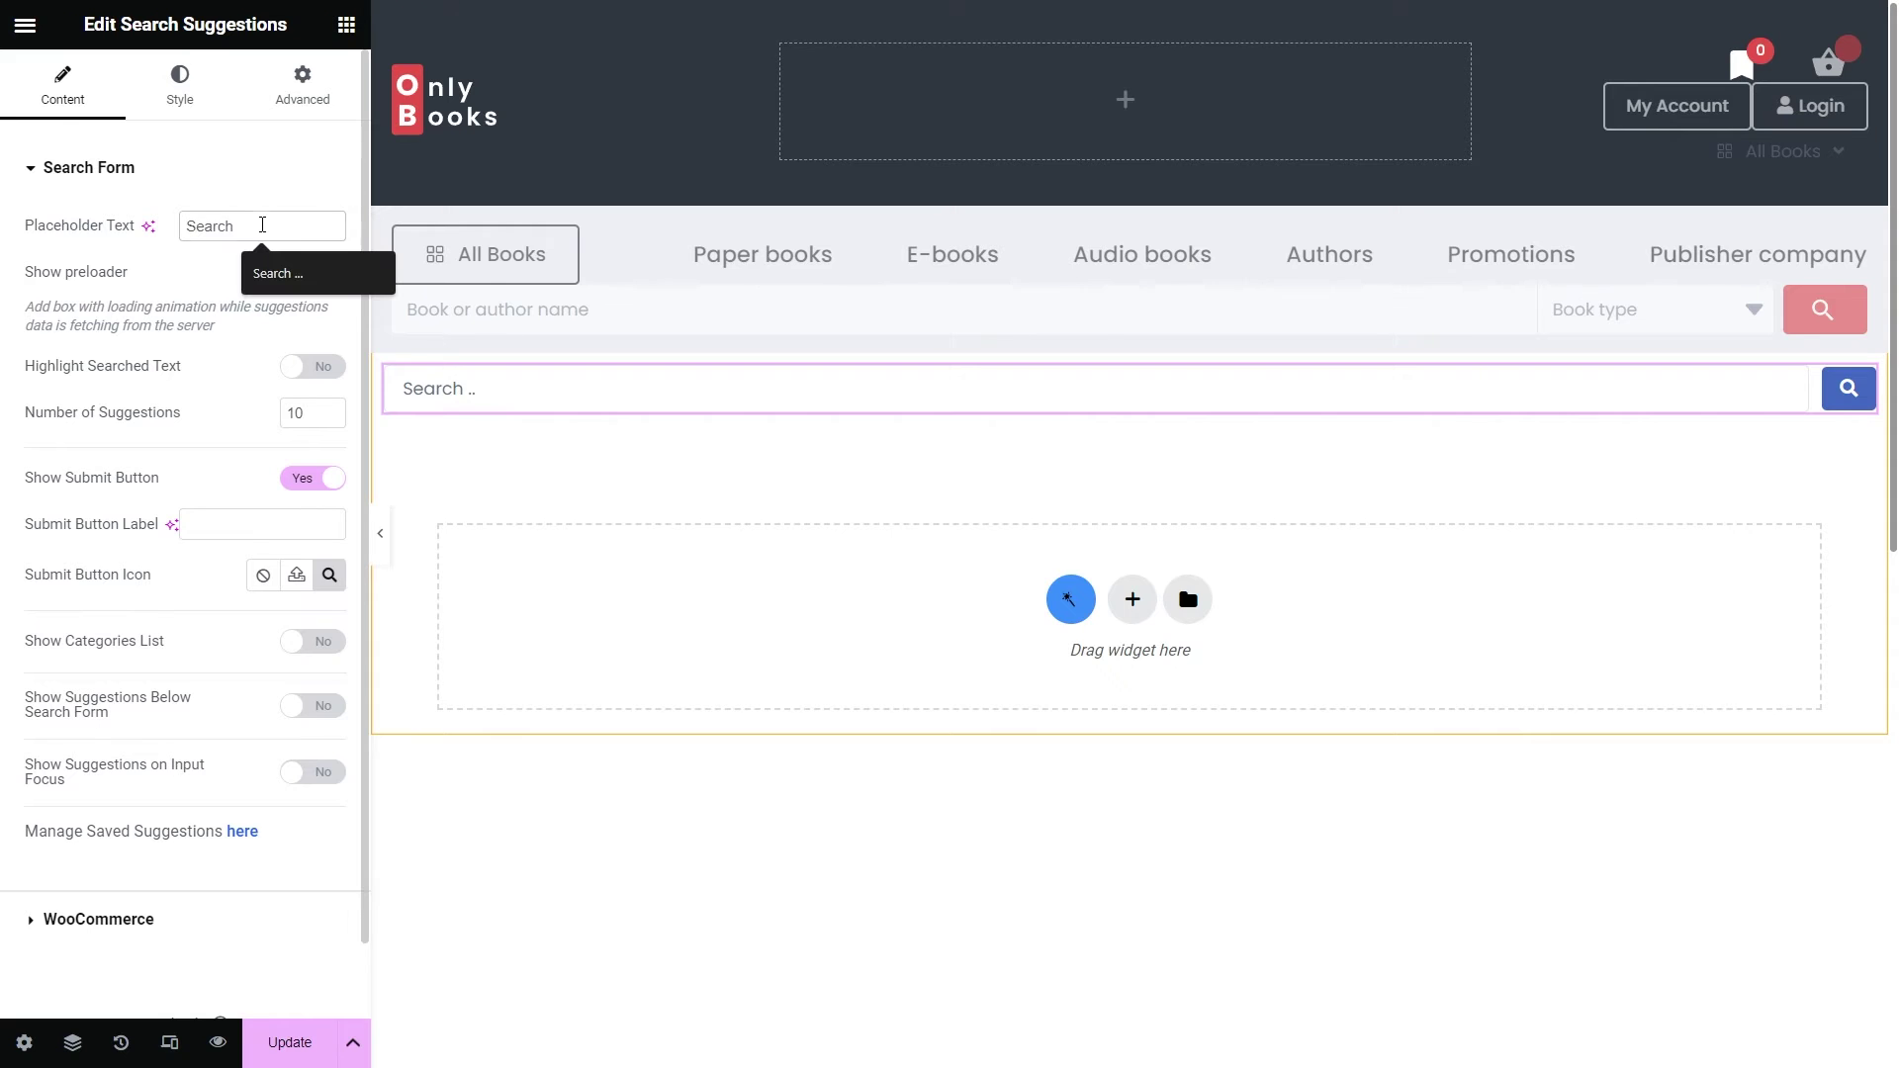
text(book or author name)
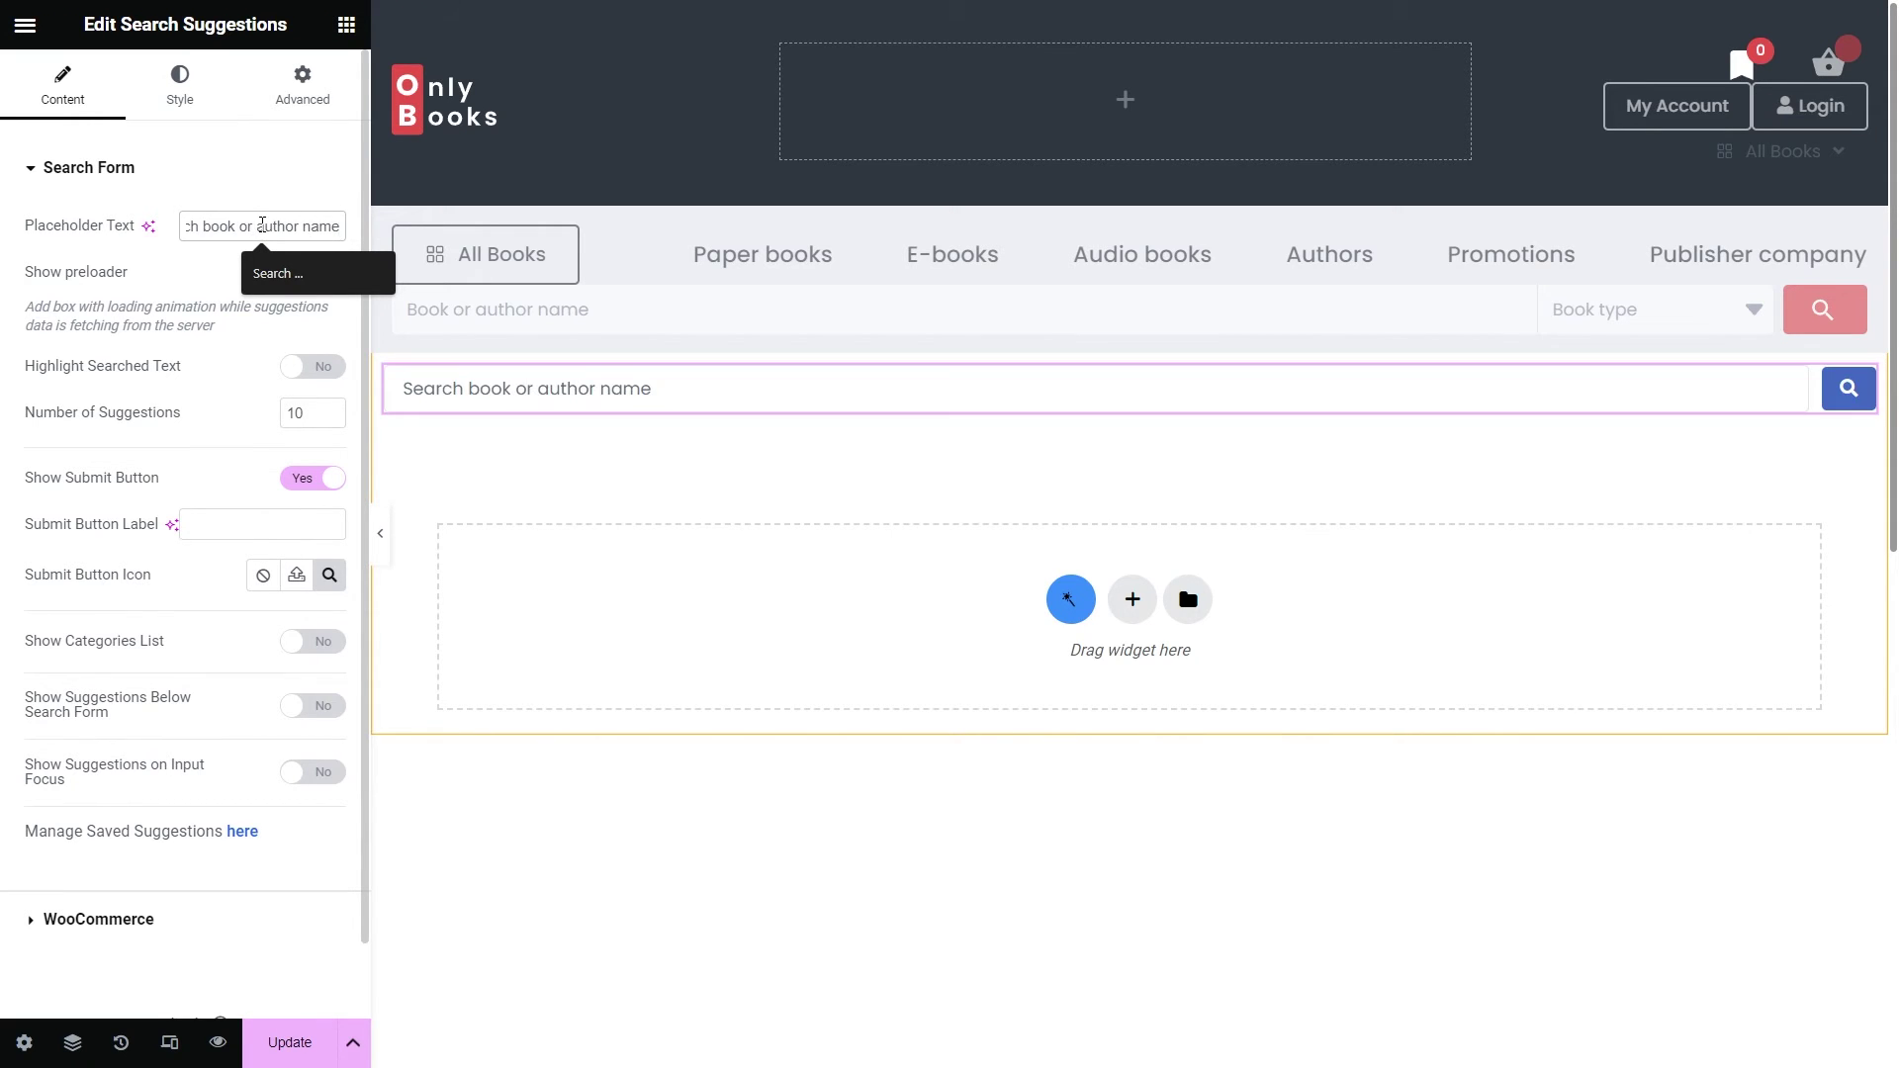
click(247, 199)
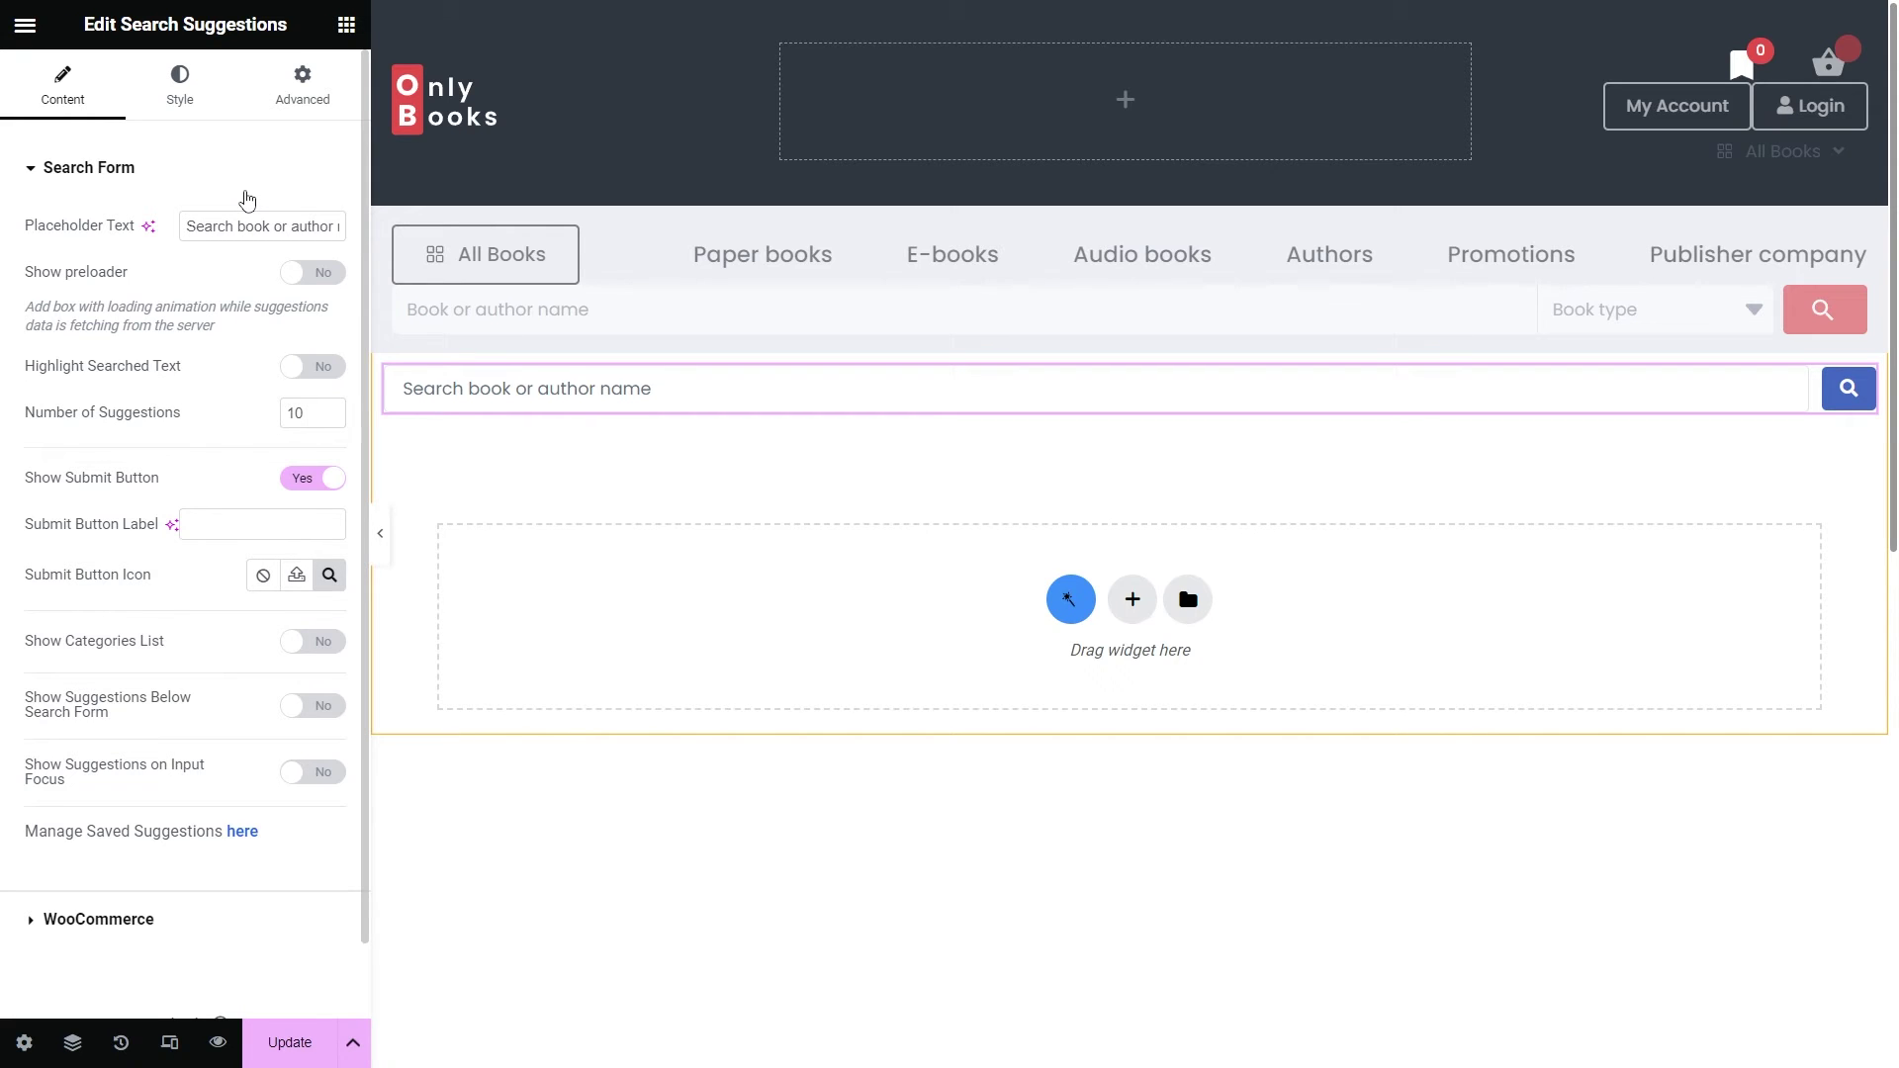
Enable the preloader for the search form, try it with the query "lord", and clear the query
click(324, 282)
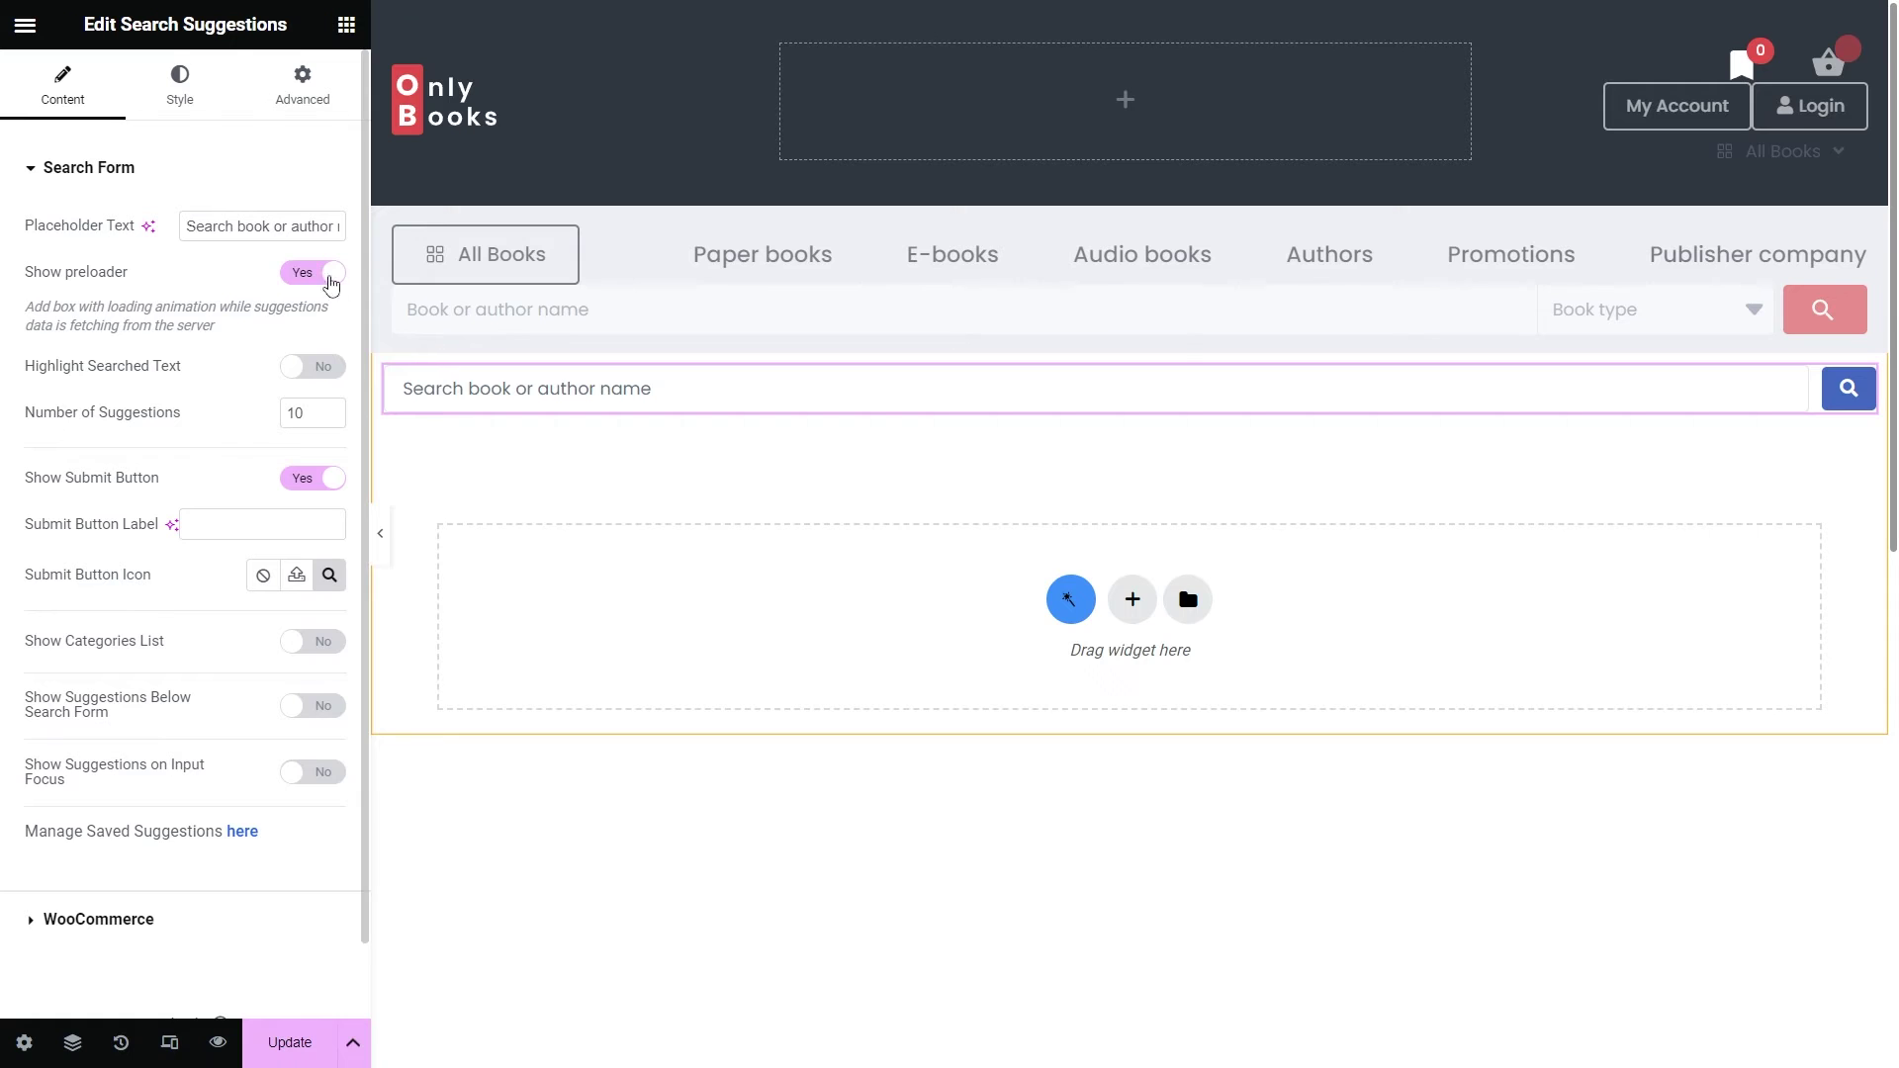
click(431, 389)
text(lord)
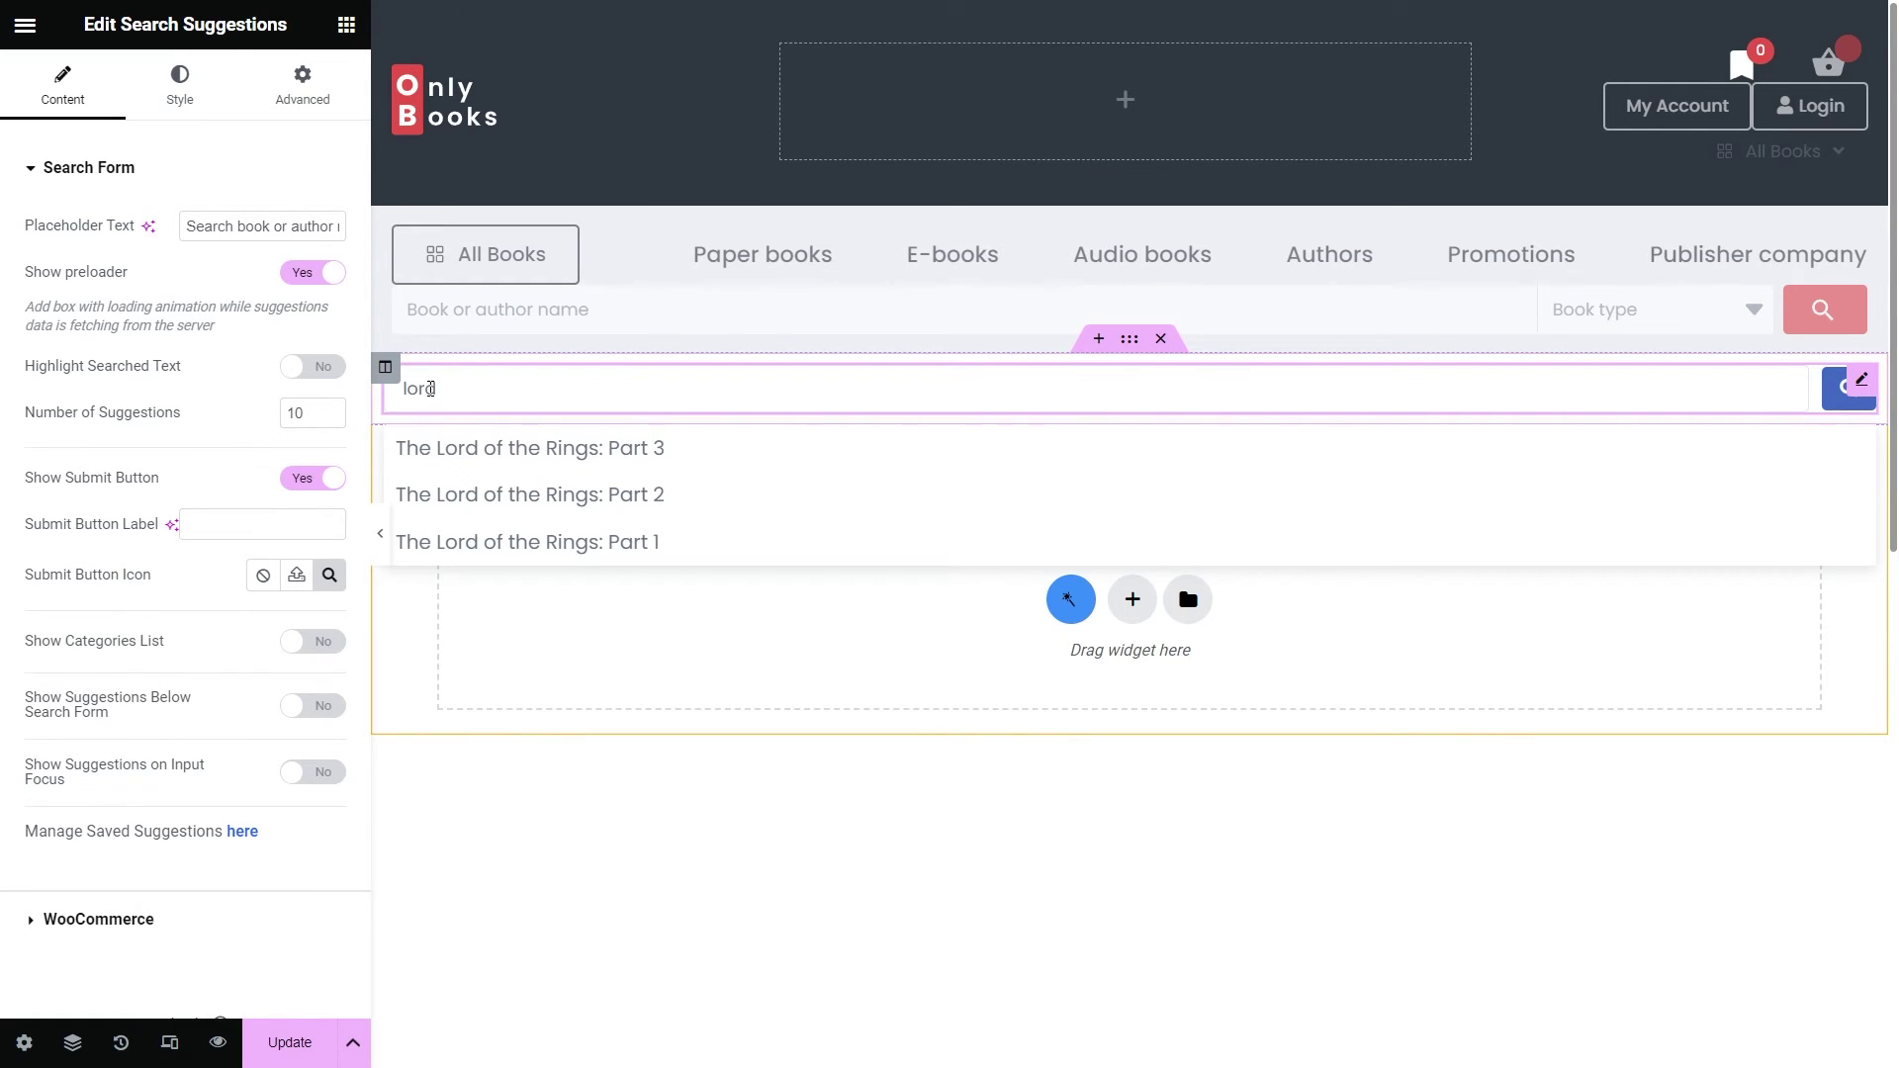
drag(438, 388, 398, 389)
key(BackSpace)
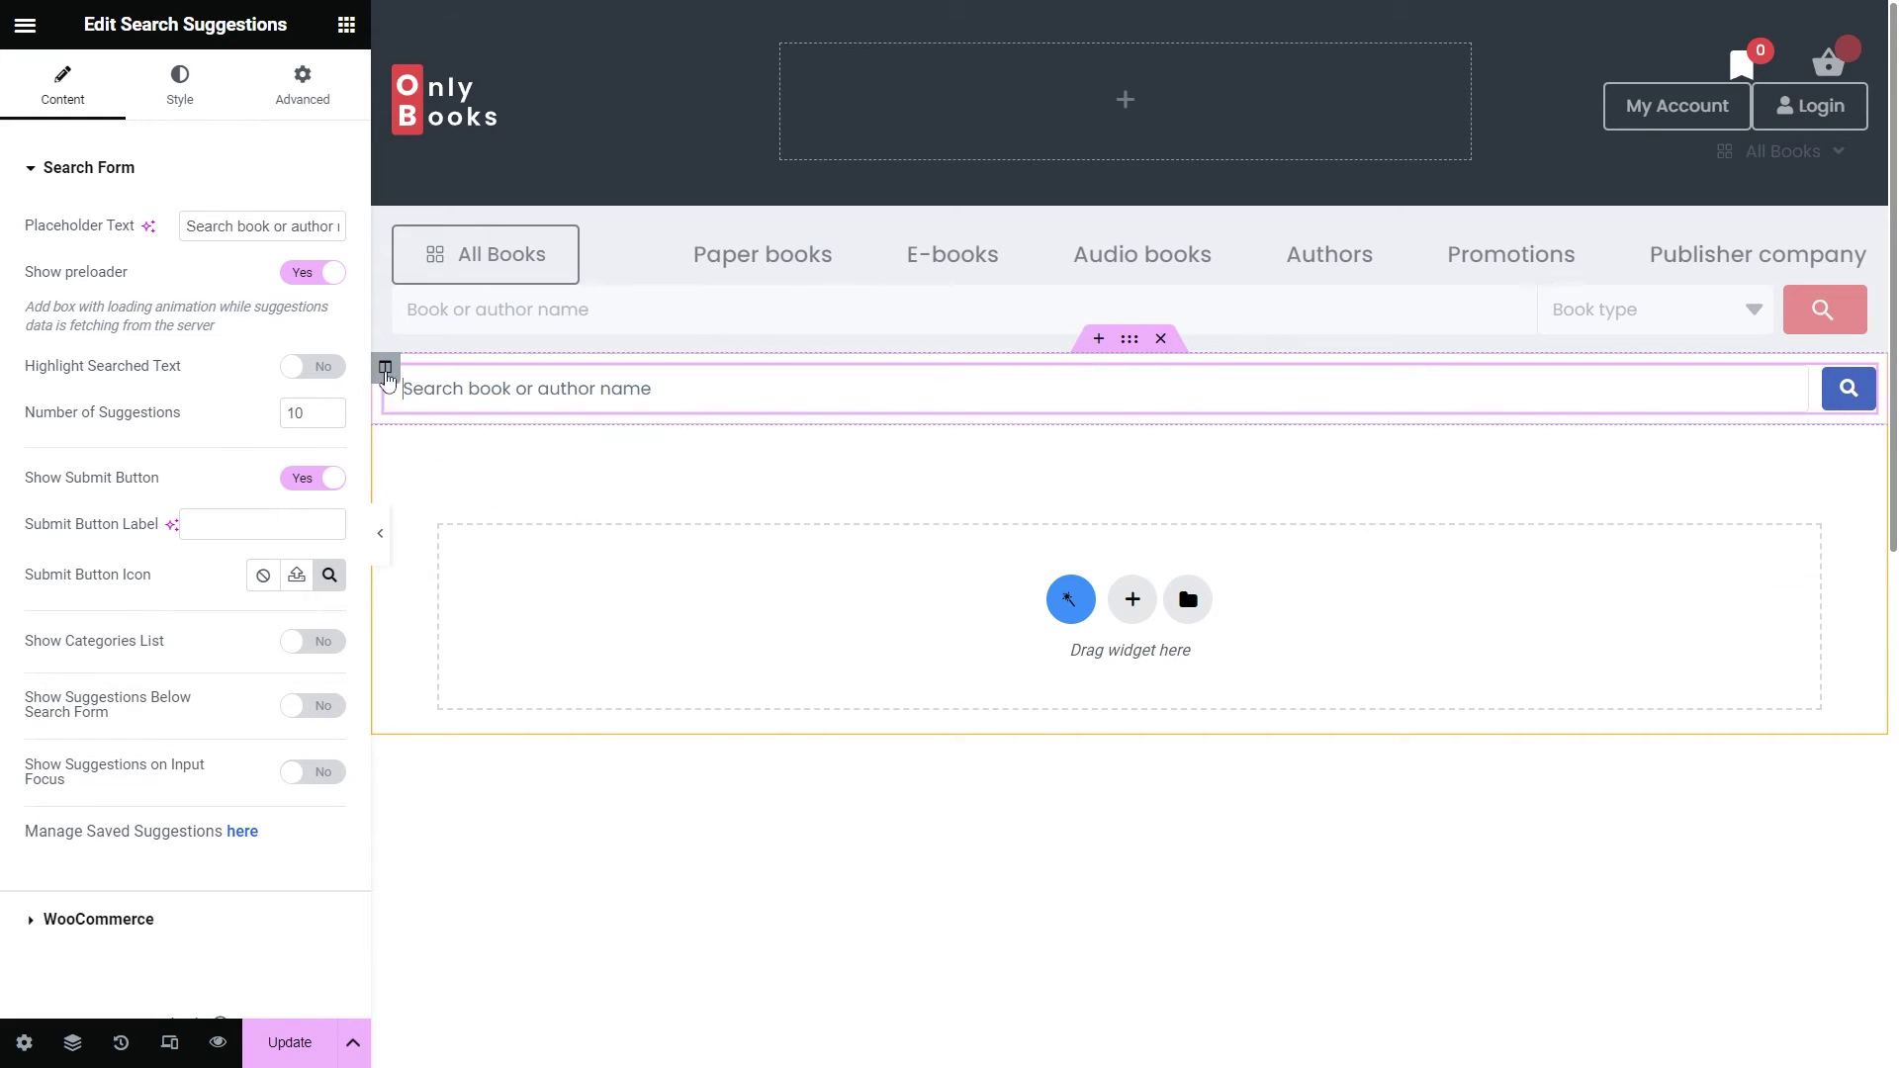
Disable the preloader, repeat the "lord" query in the widget preview for comparison, and clear it
click(307, 274)
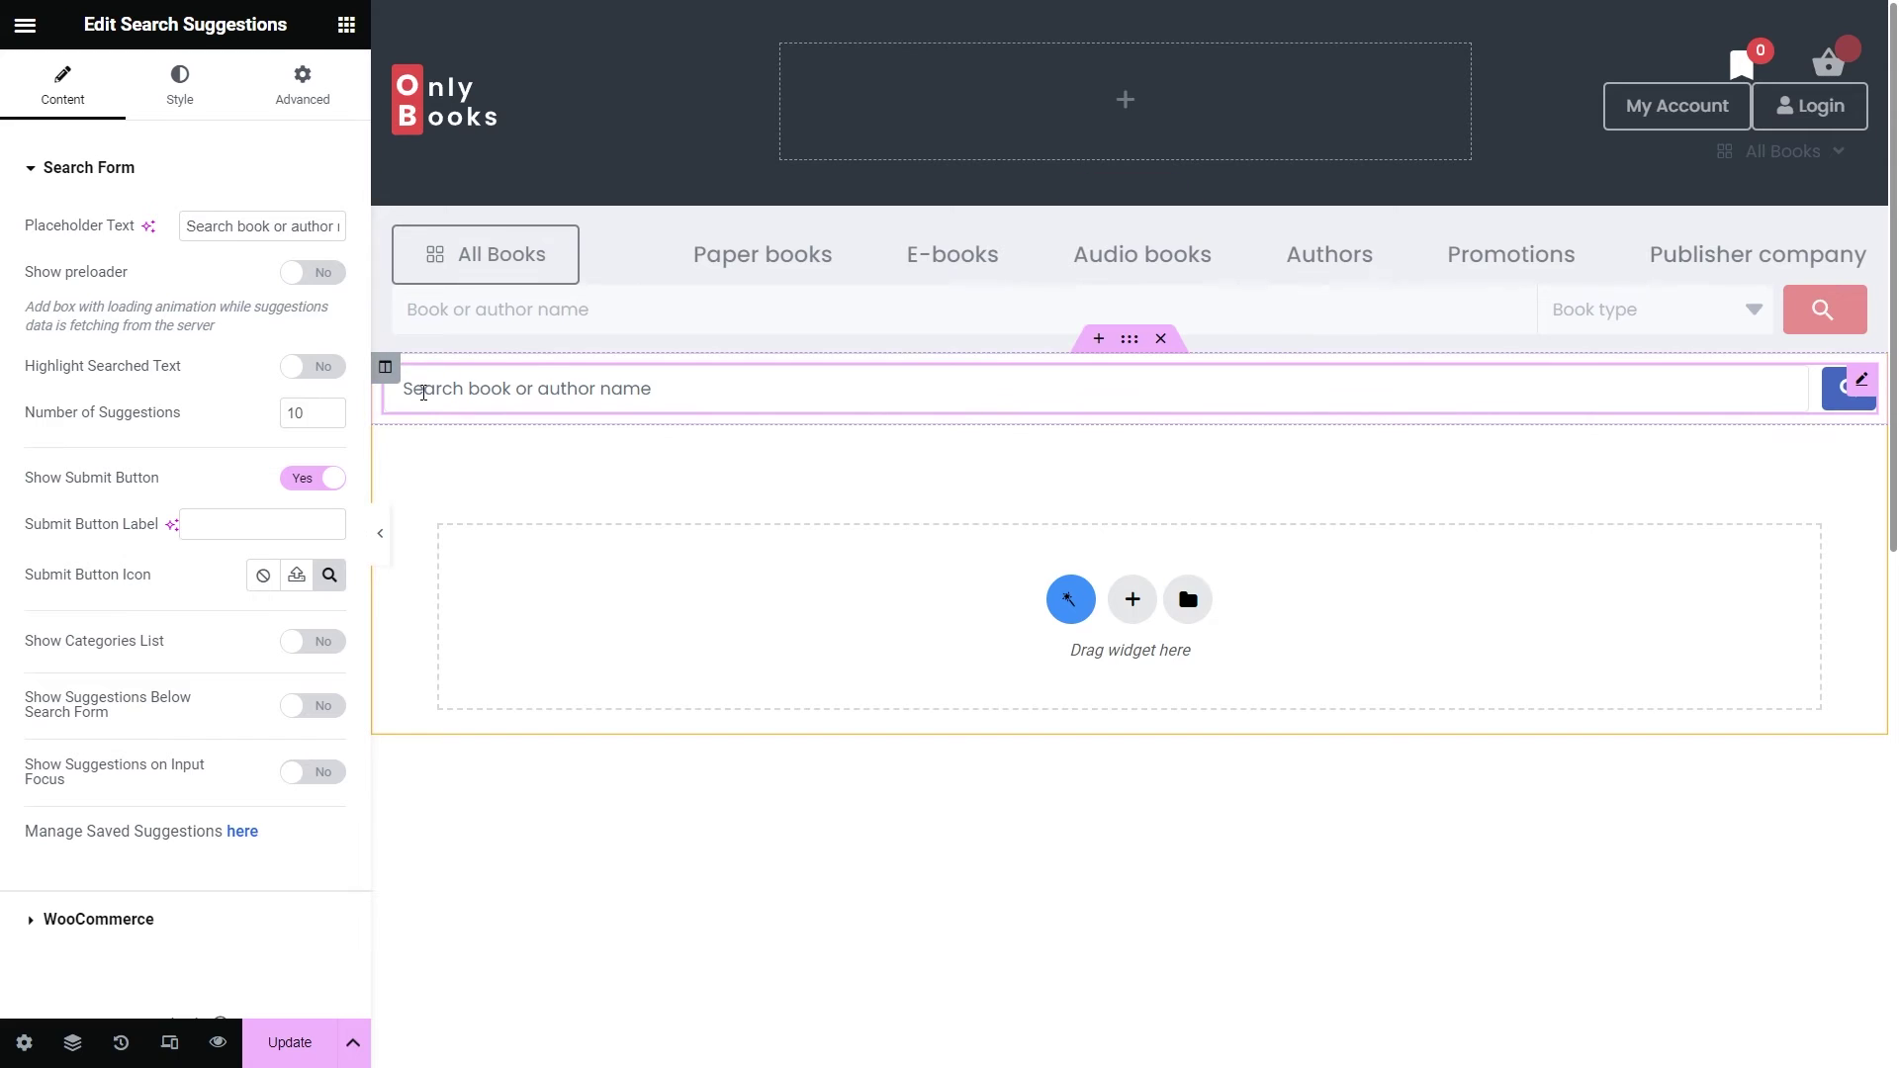
text(lord)
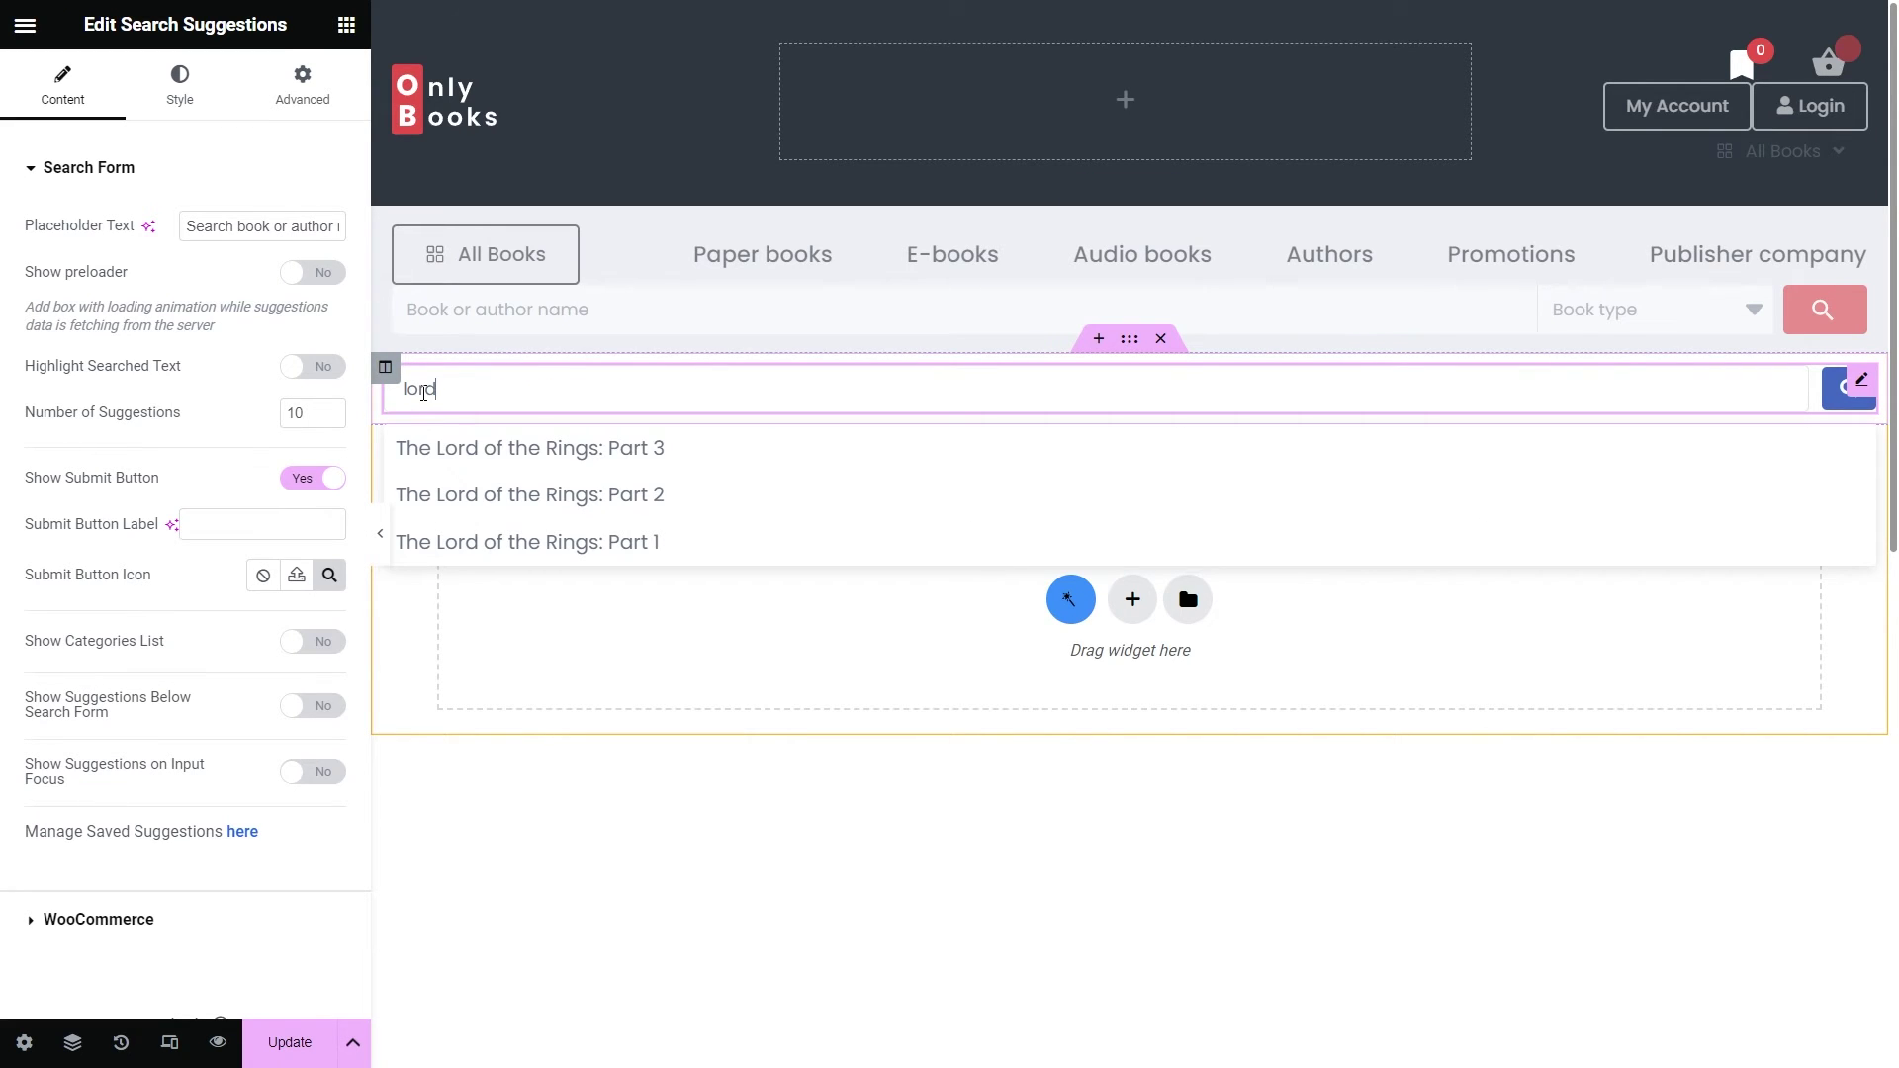
drag(438, 387, 403, 387)
key(BackSpace)
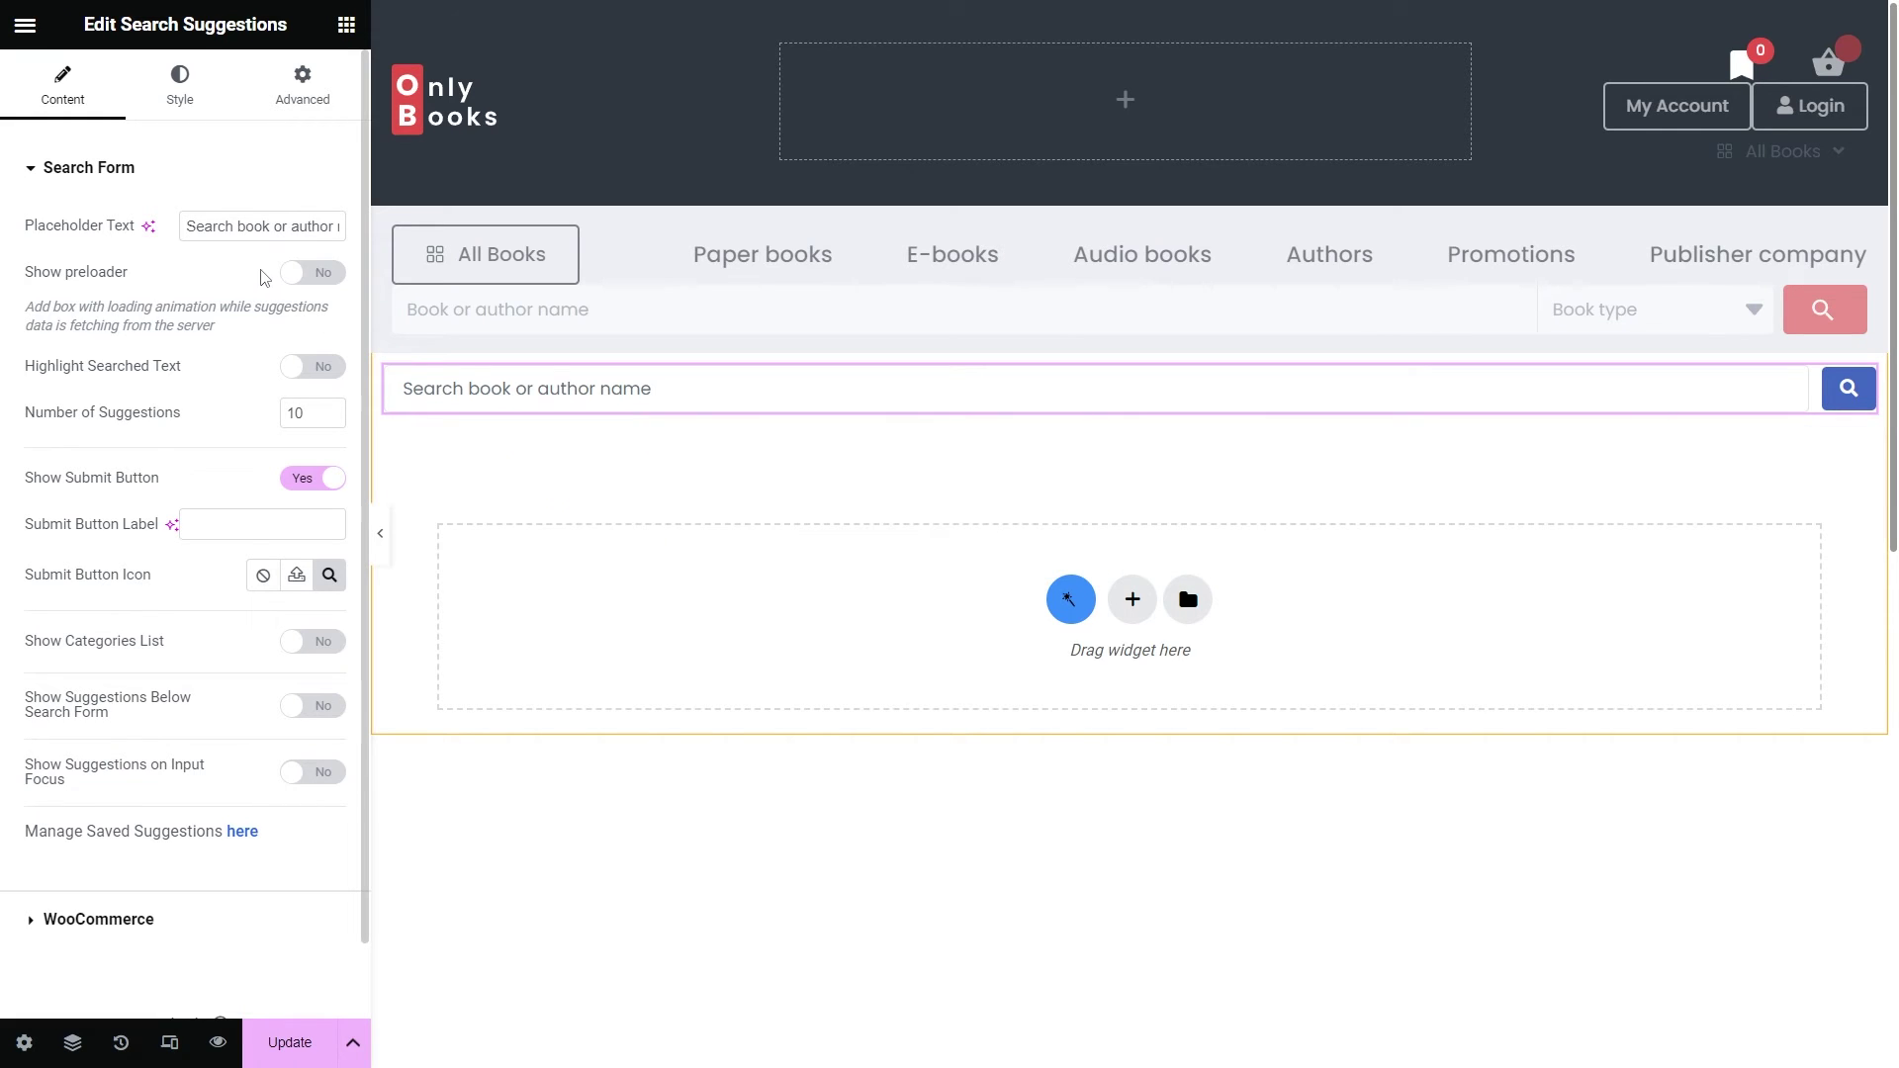
Try highlighting of searched text with the query "lord", clear the query, and turn the highlighting back off
click(318, 368)
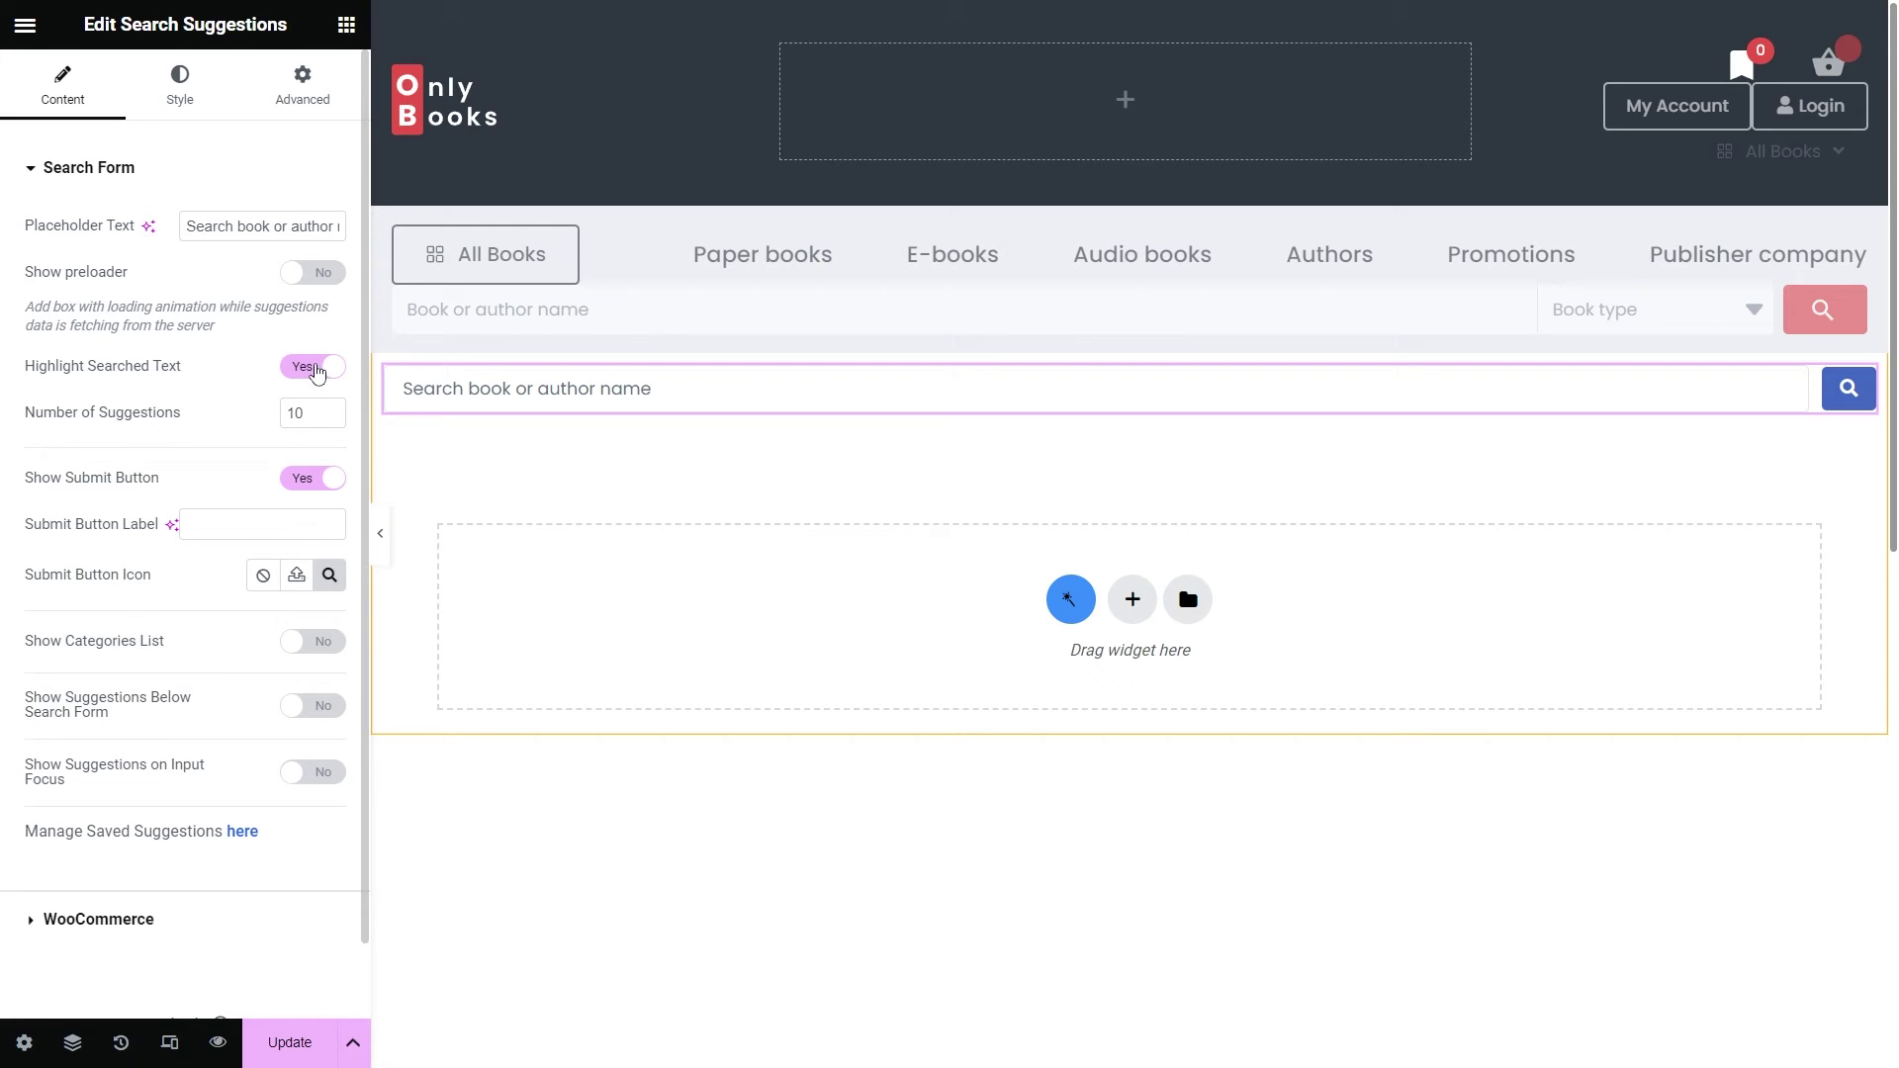
click(425, 387)
text(lord)
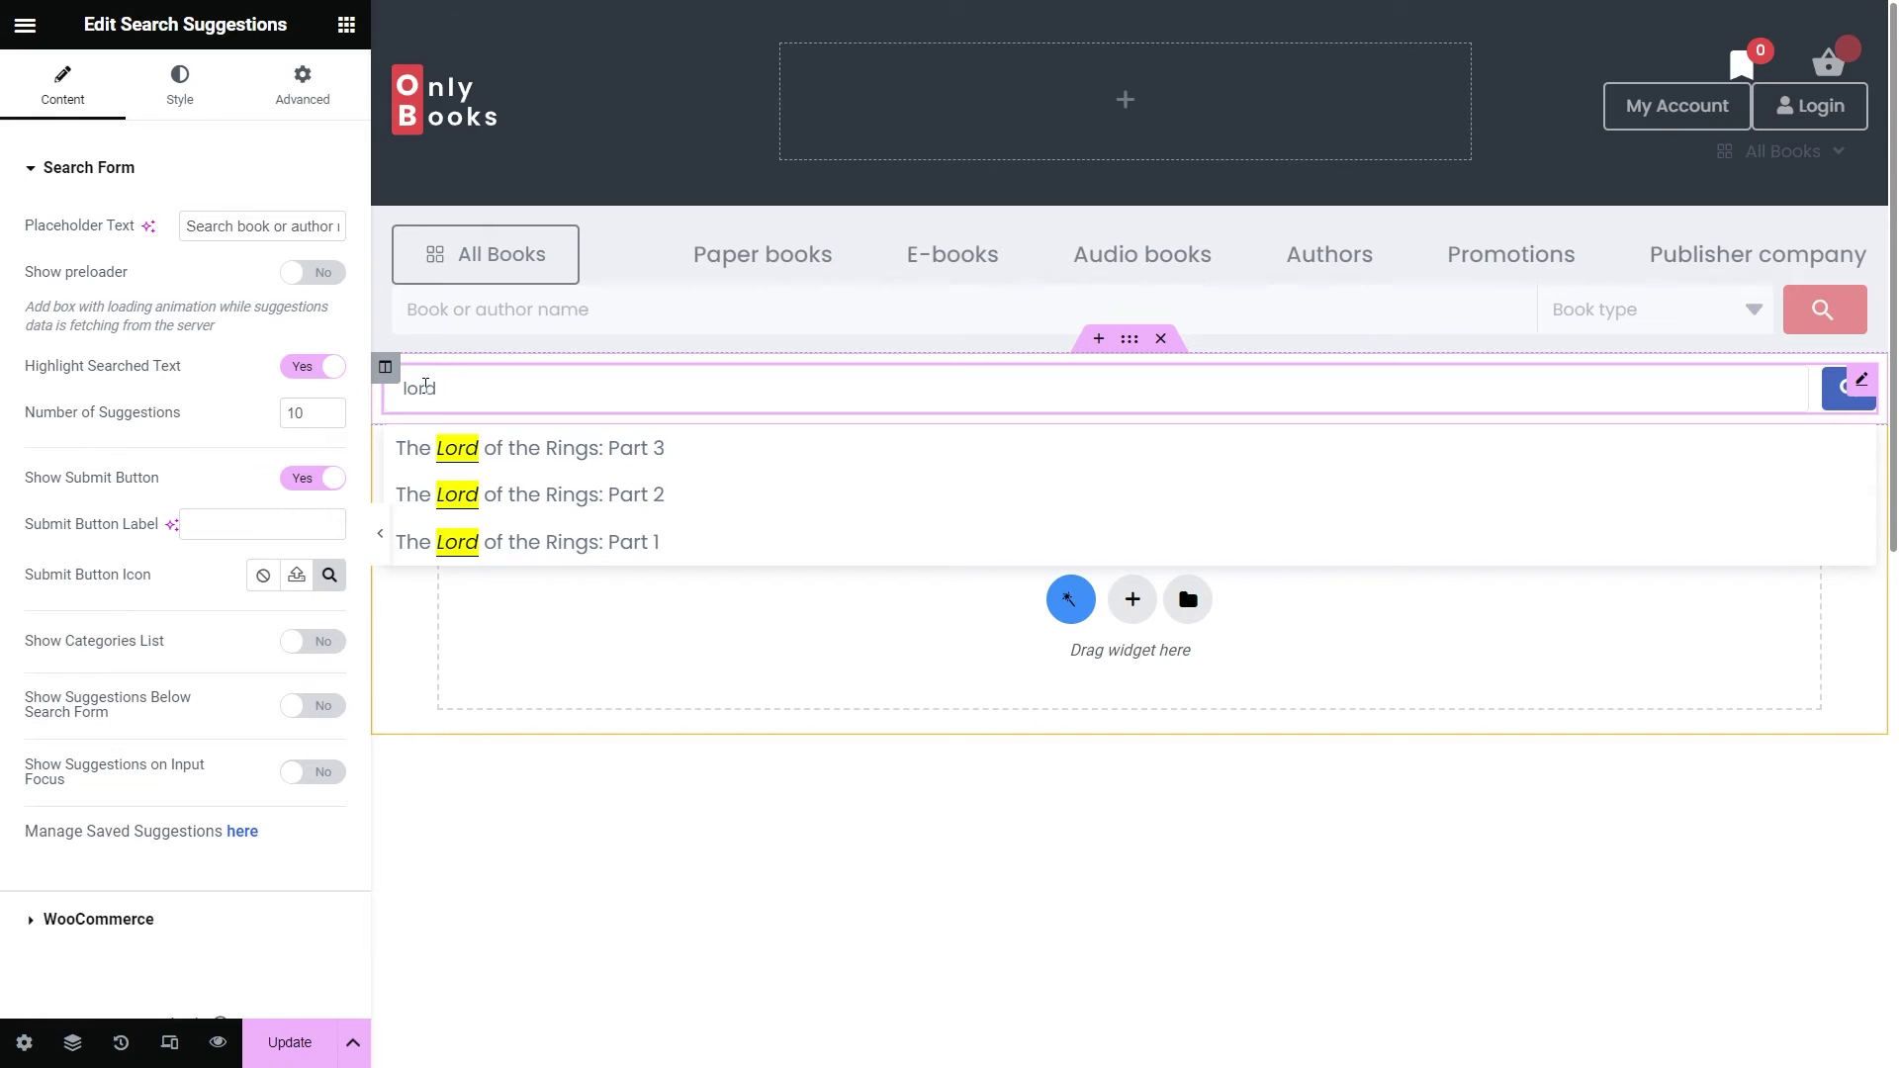
double_click(425, 387)
key(BackSpace)
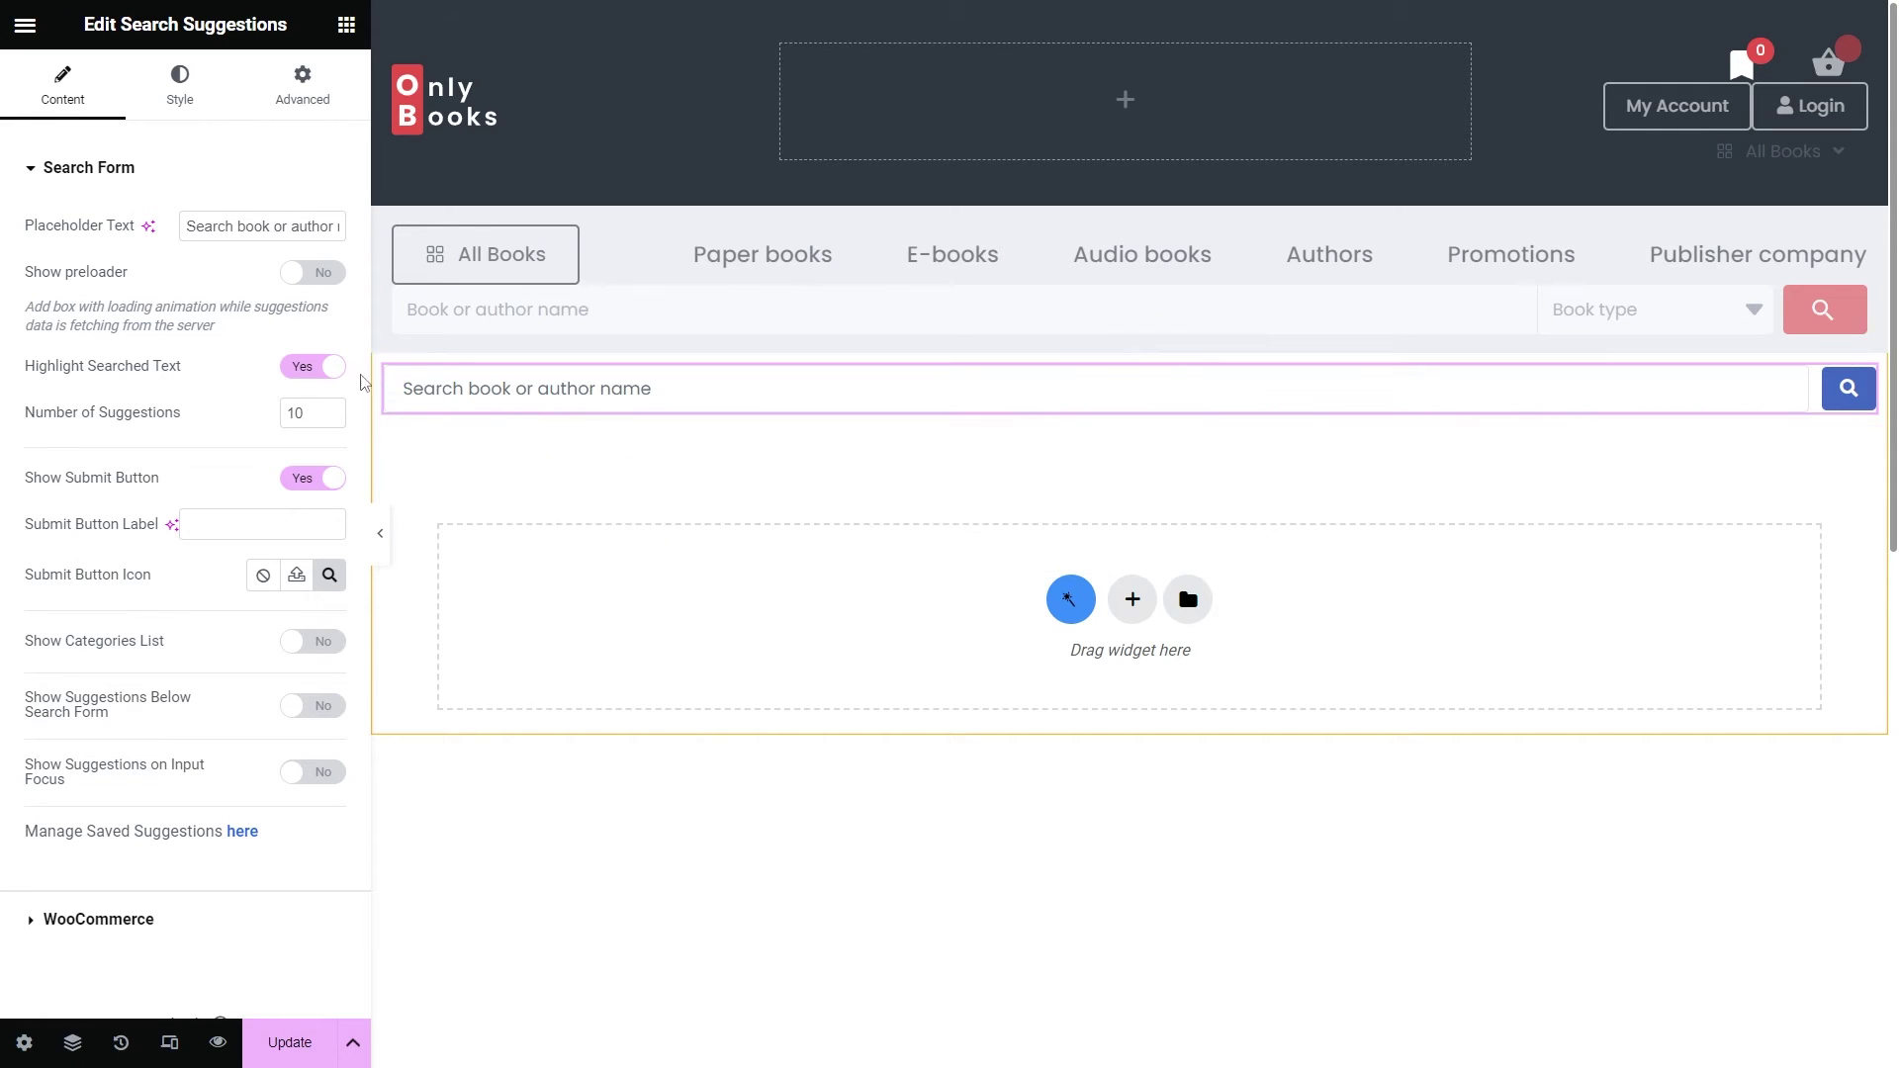
click(313, 368)
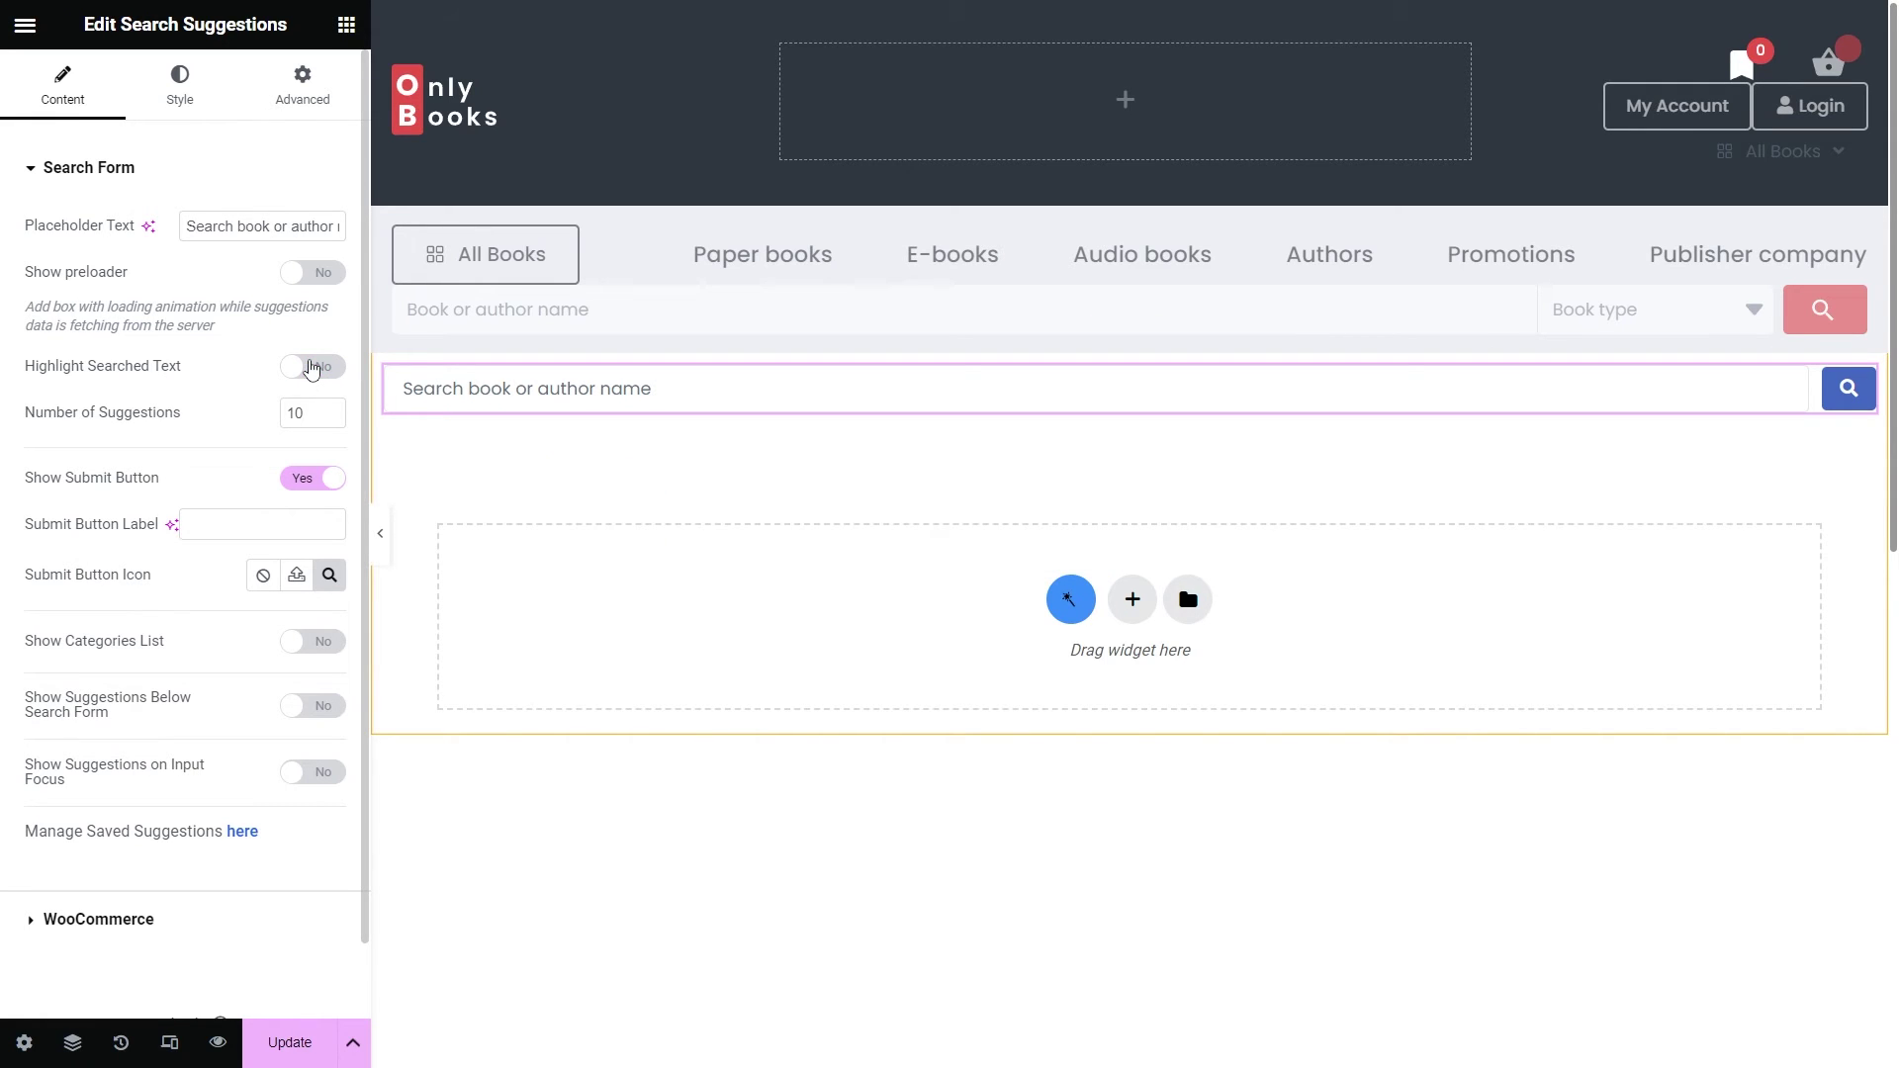
Hide the search form's submit button and show it again
click(310, 480)
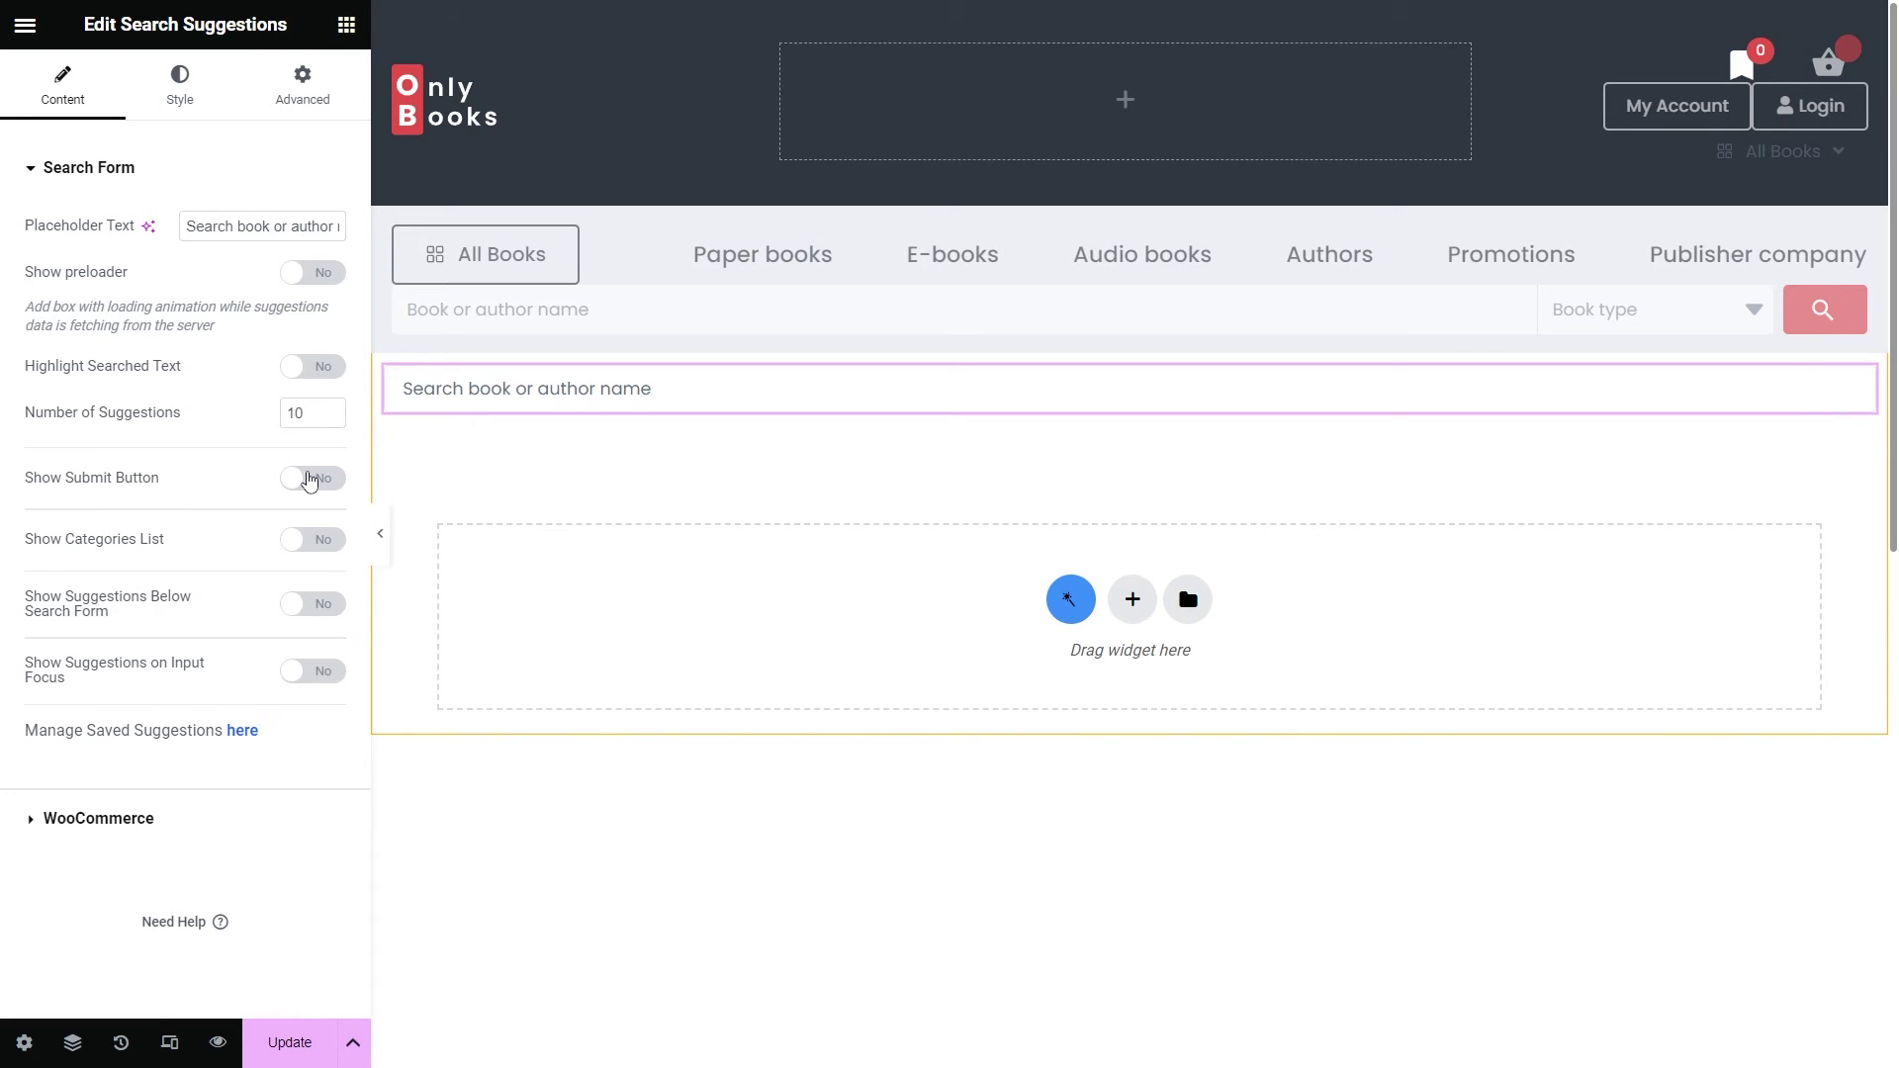
click(310, 479)
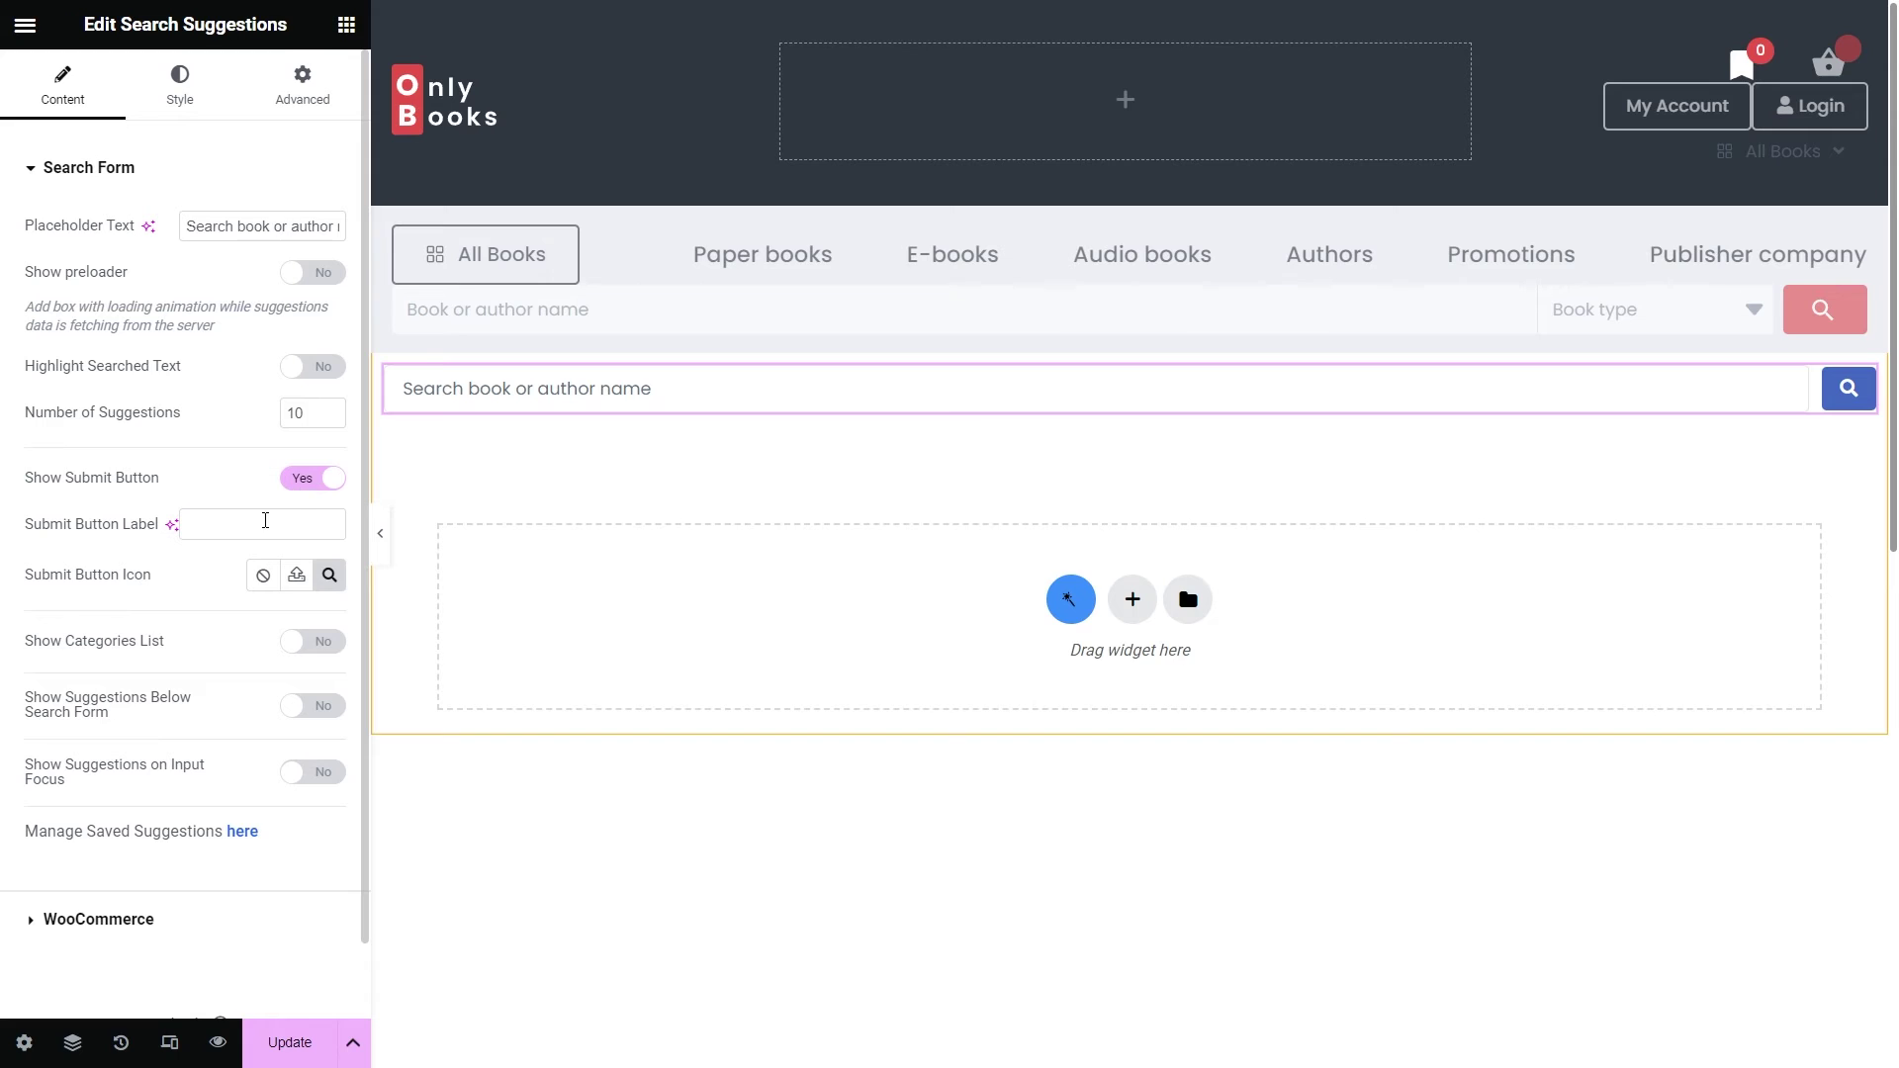
Set the submit button label of the search form to "Search"
click(265, 517)
text(Search)
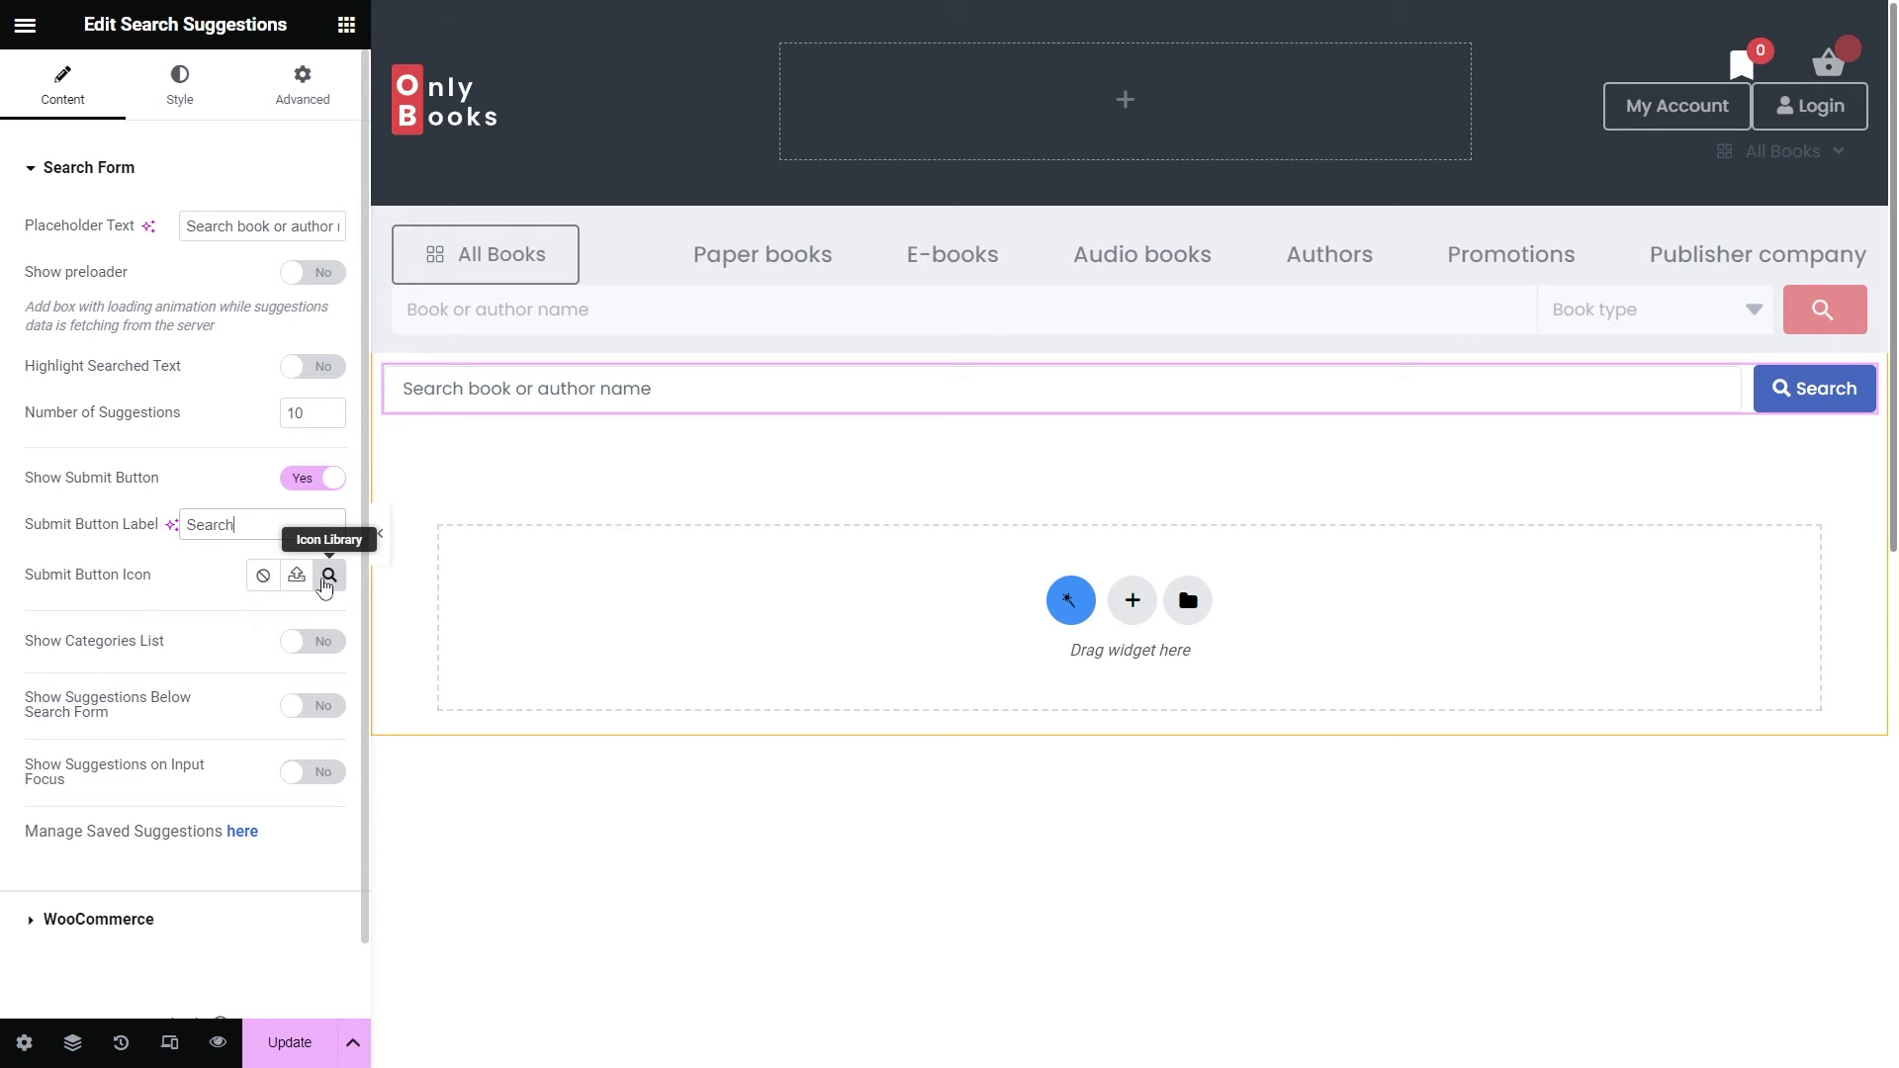
Show the categories list in the search form, check its taxonomy options and placeholder, and hide the list again
click(325, 643)
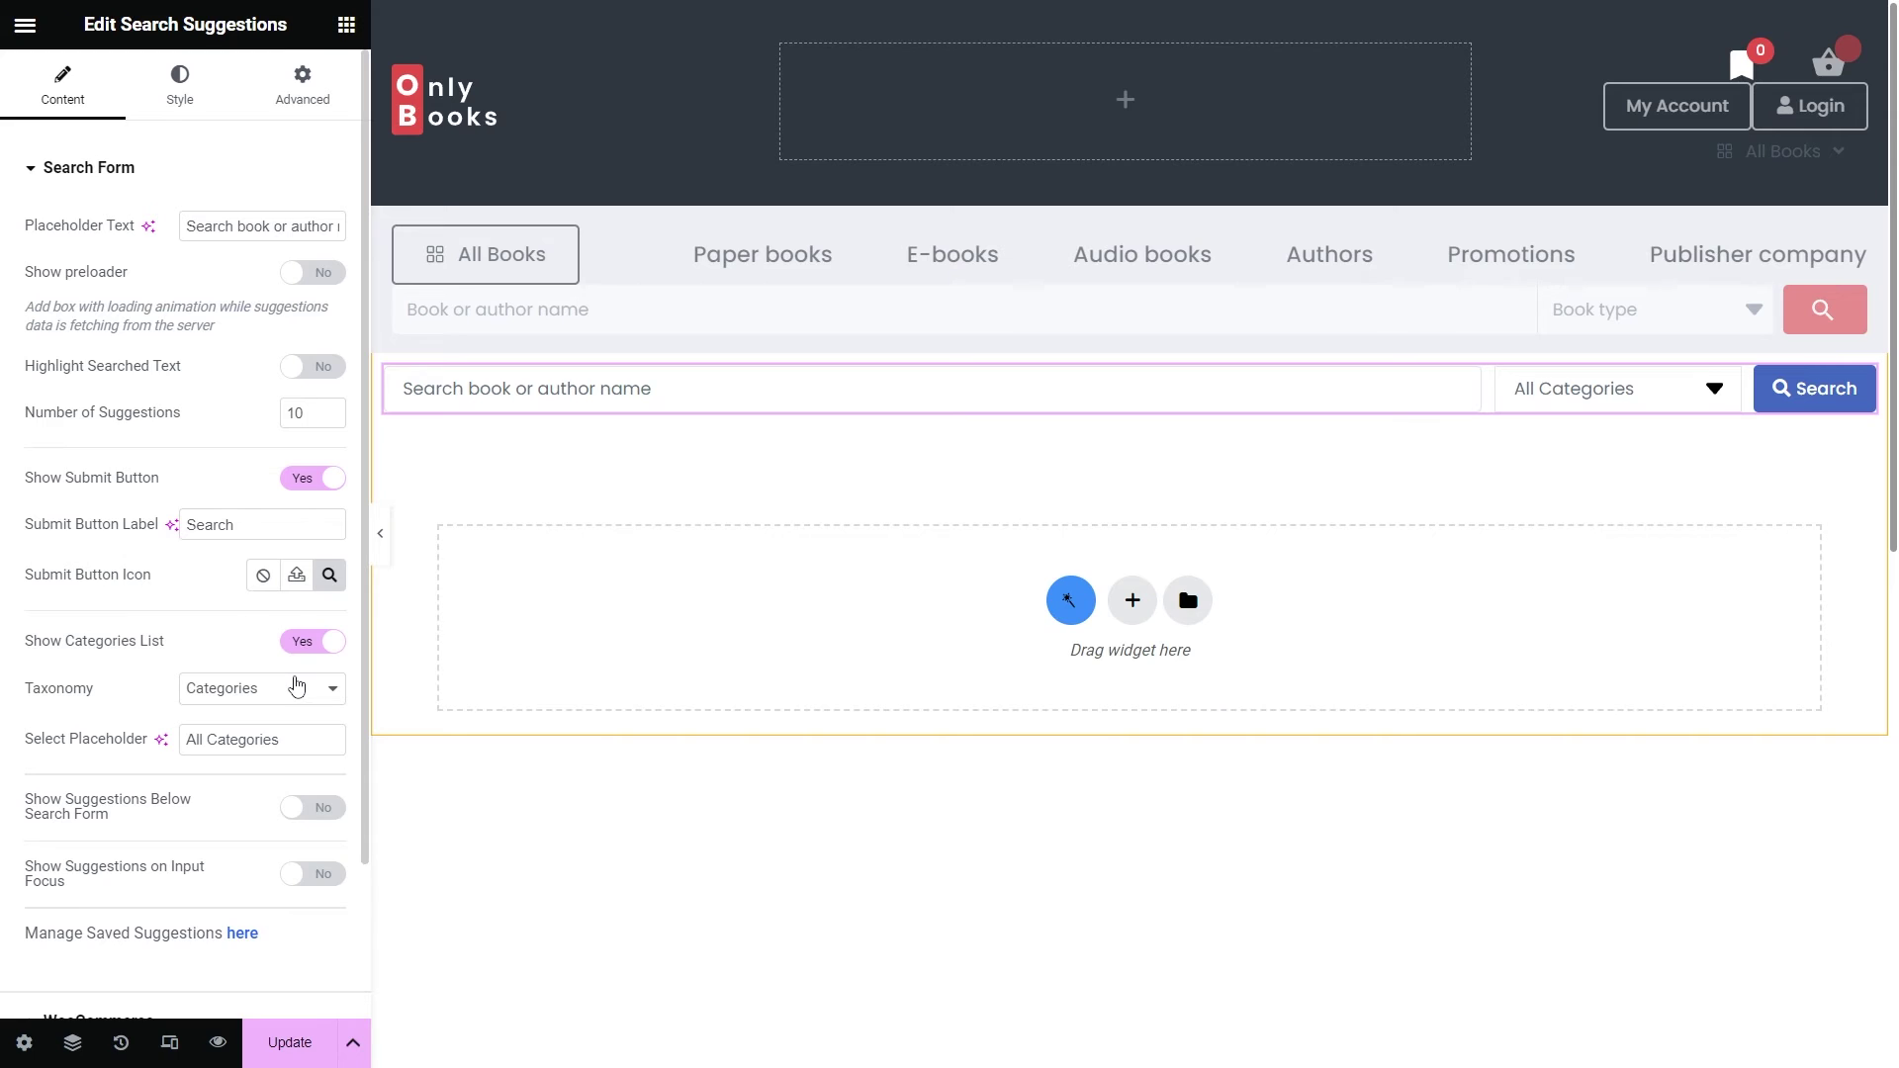
click(296, 686)
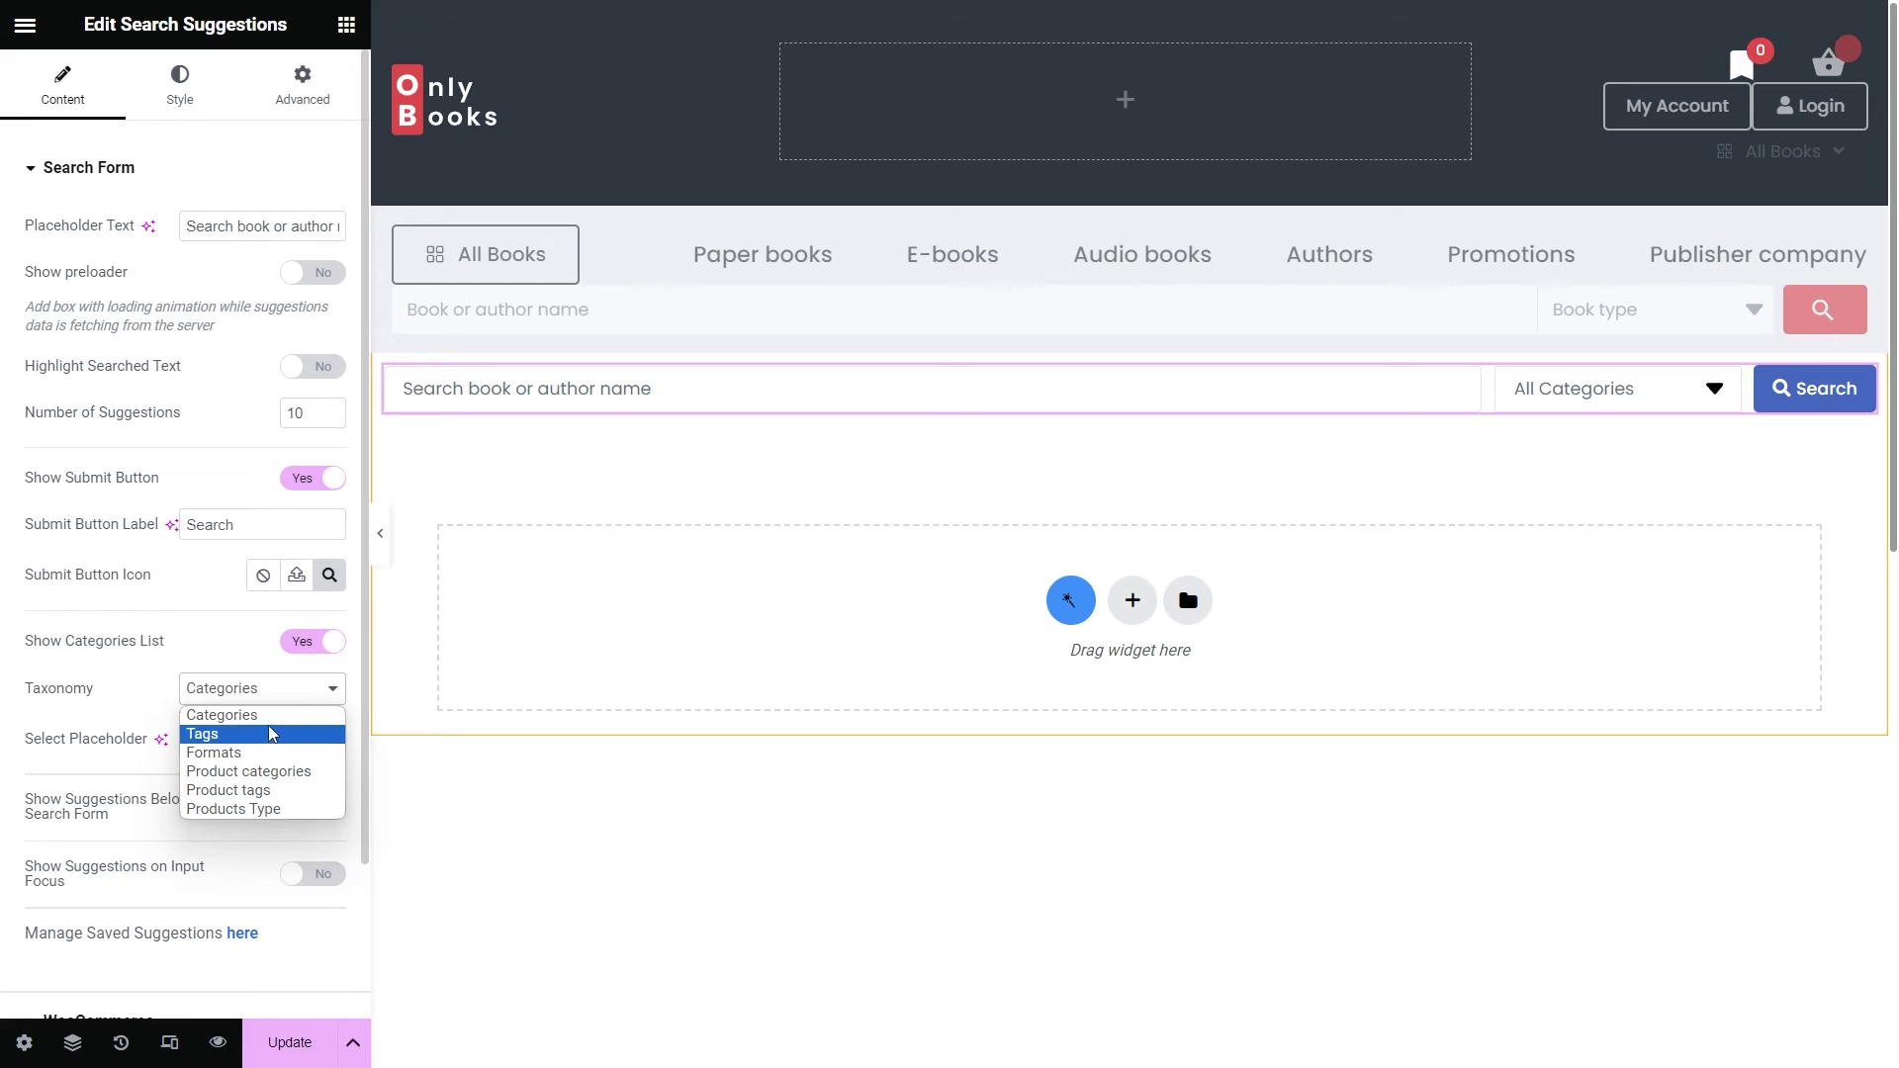
click(280, 688)
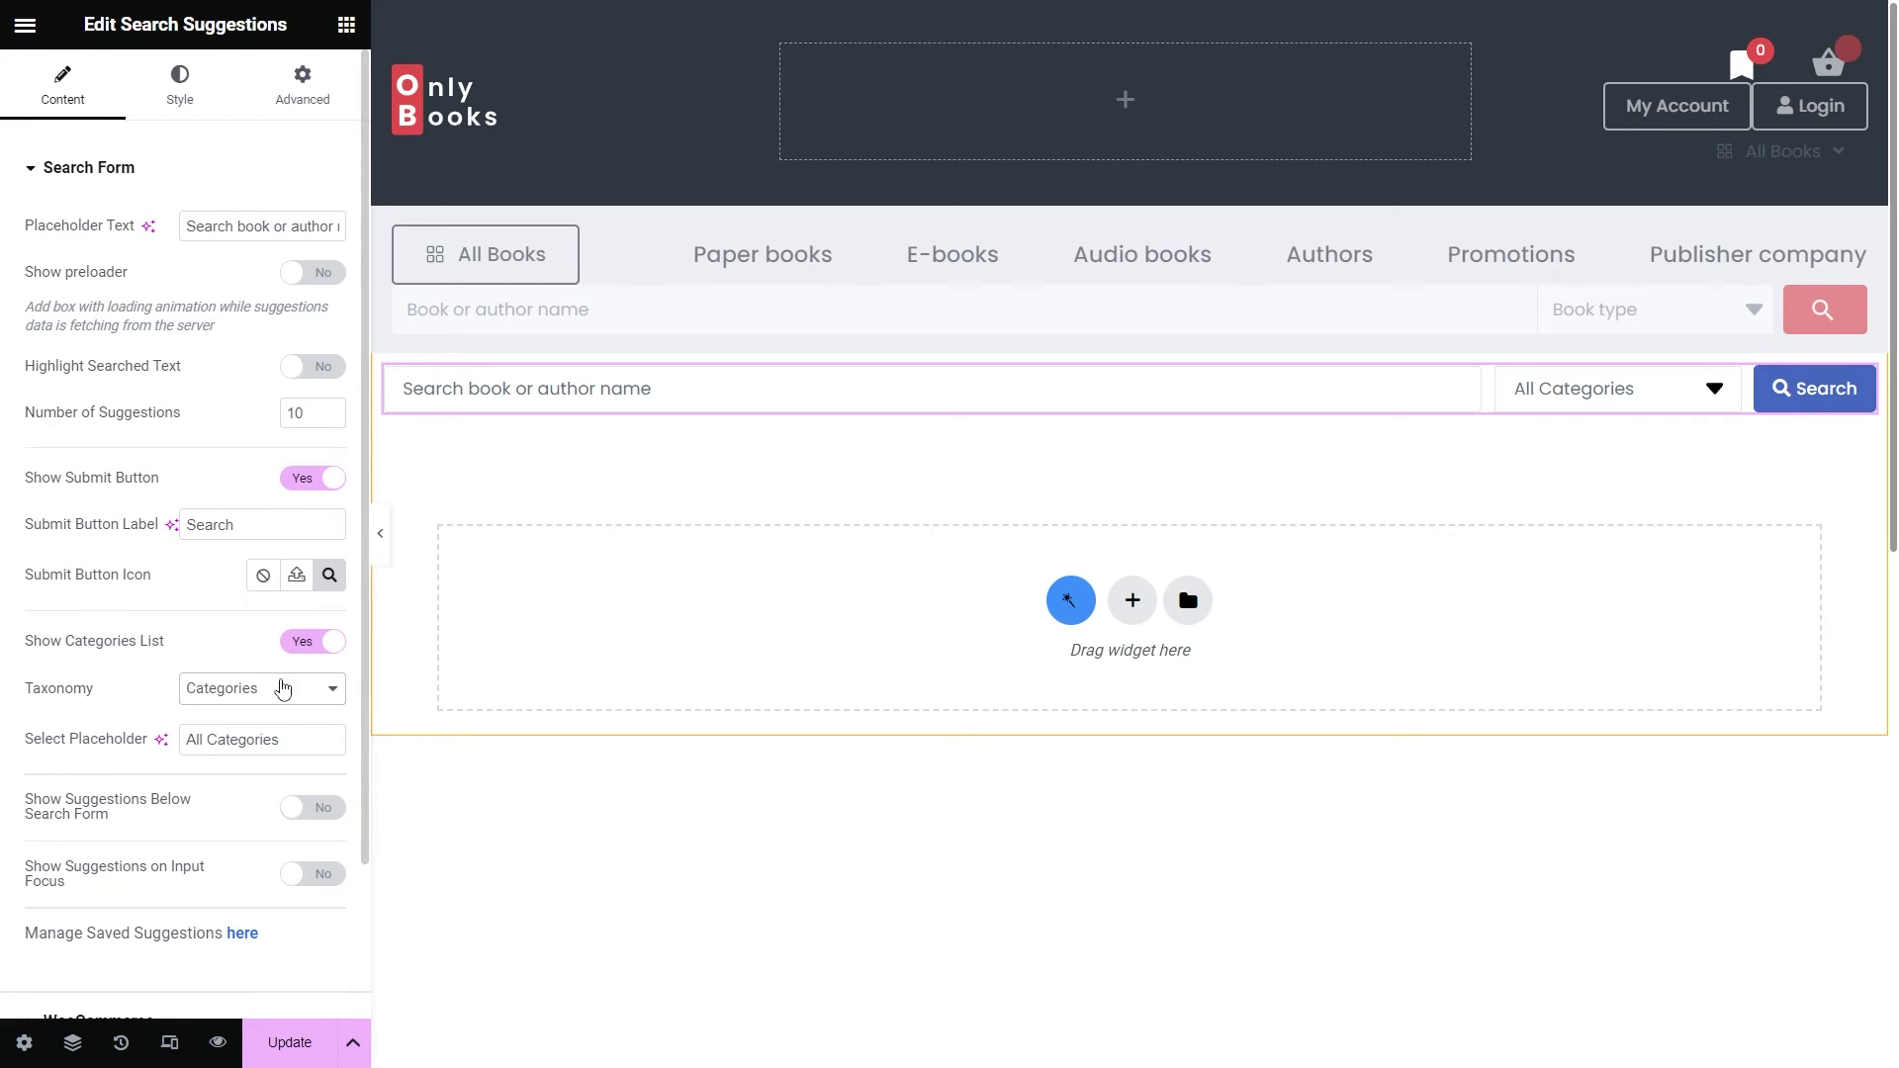
click(281, 740)
click(256, 649)
click(302, 644)
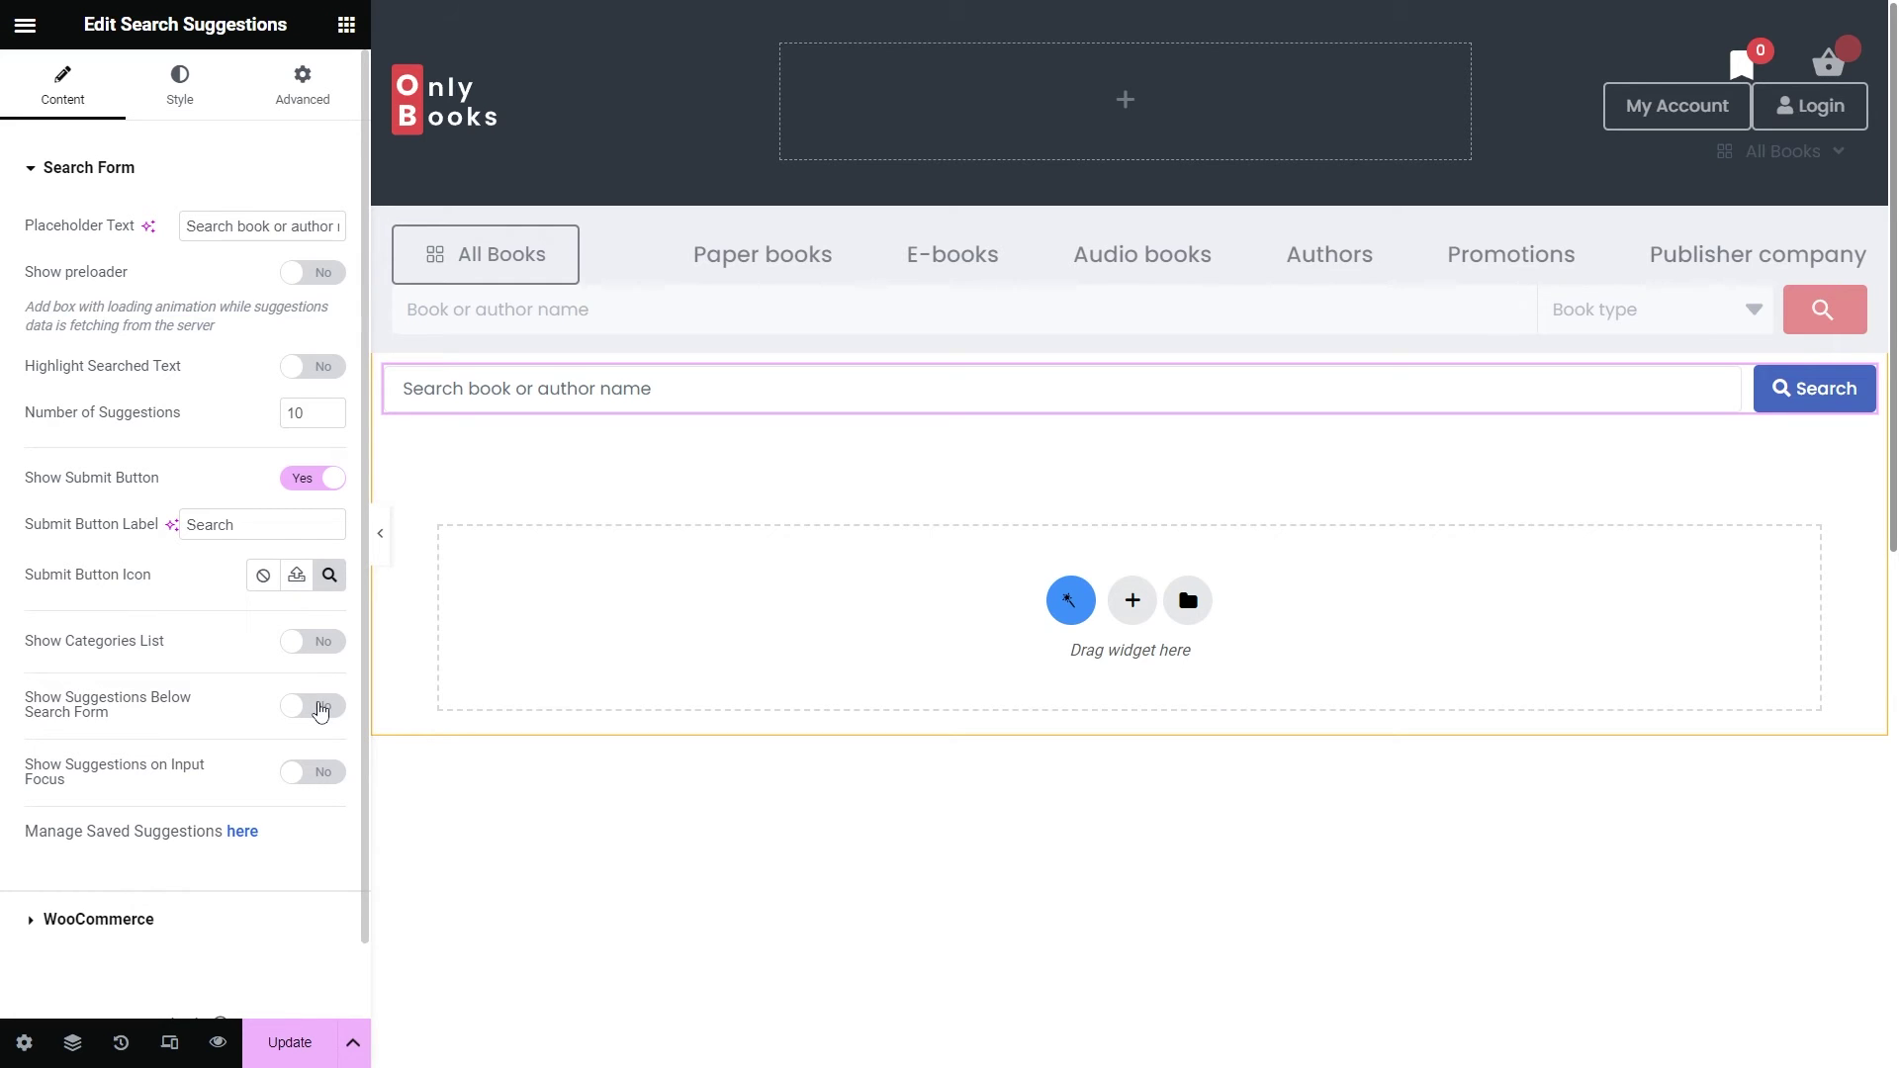
Show suggestions below the search form, try the Latest and Manual suggestion lists, and return to Most popular
click(314, 706)
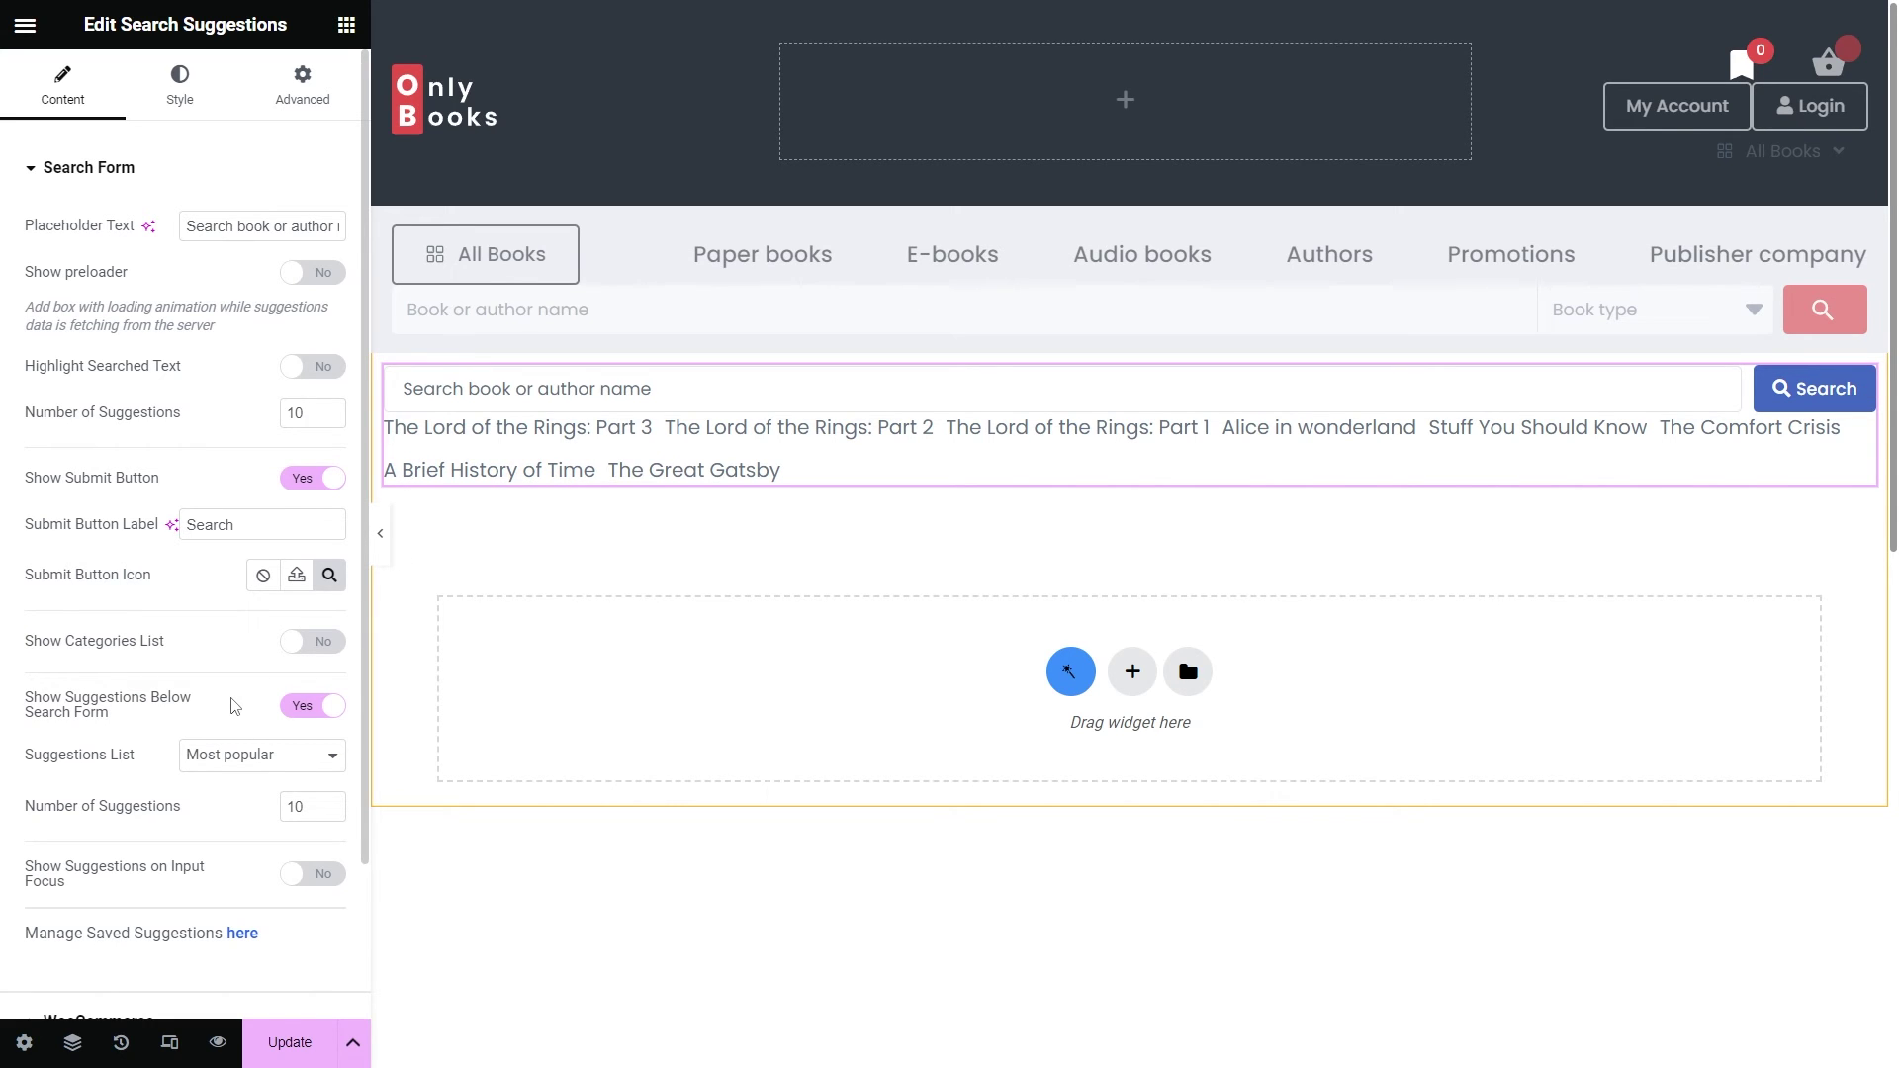
click(305, 756)
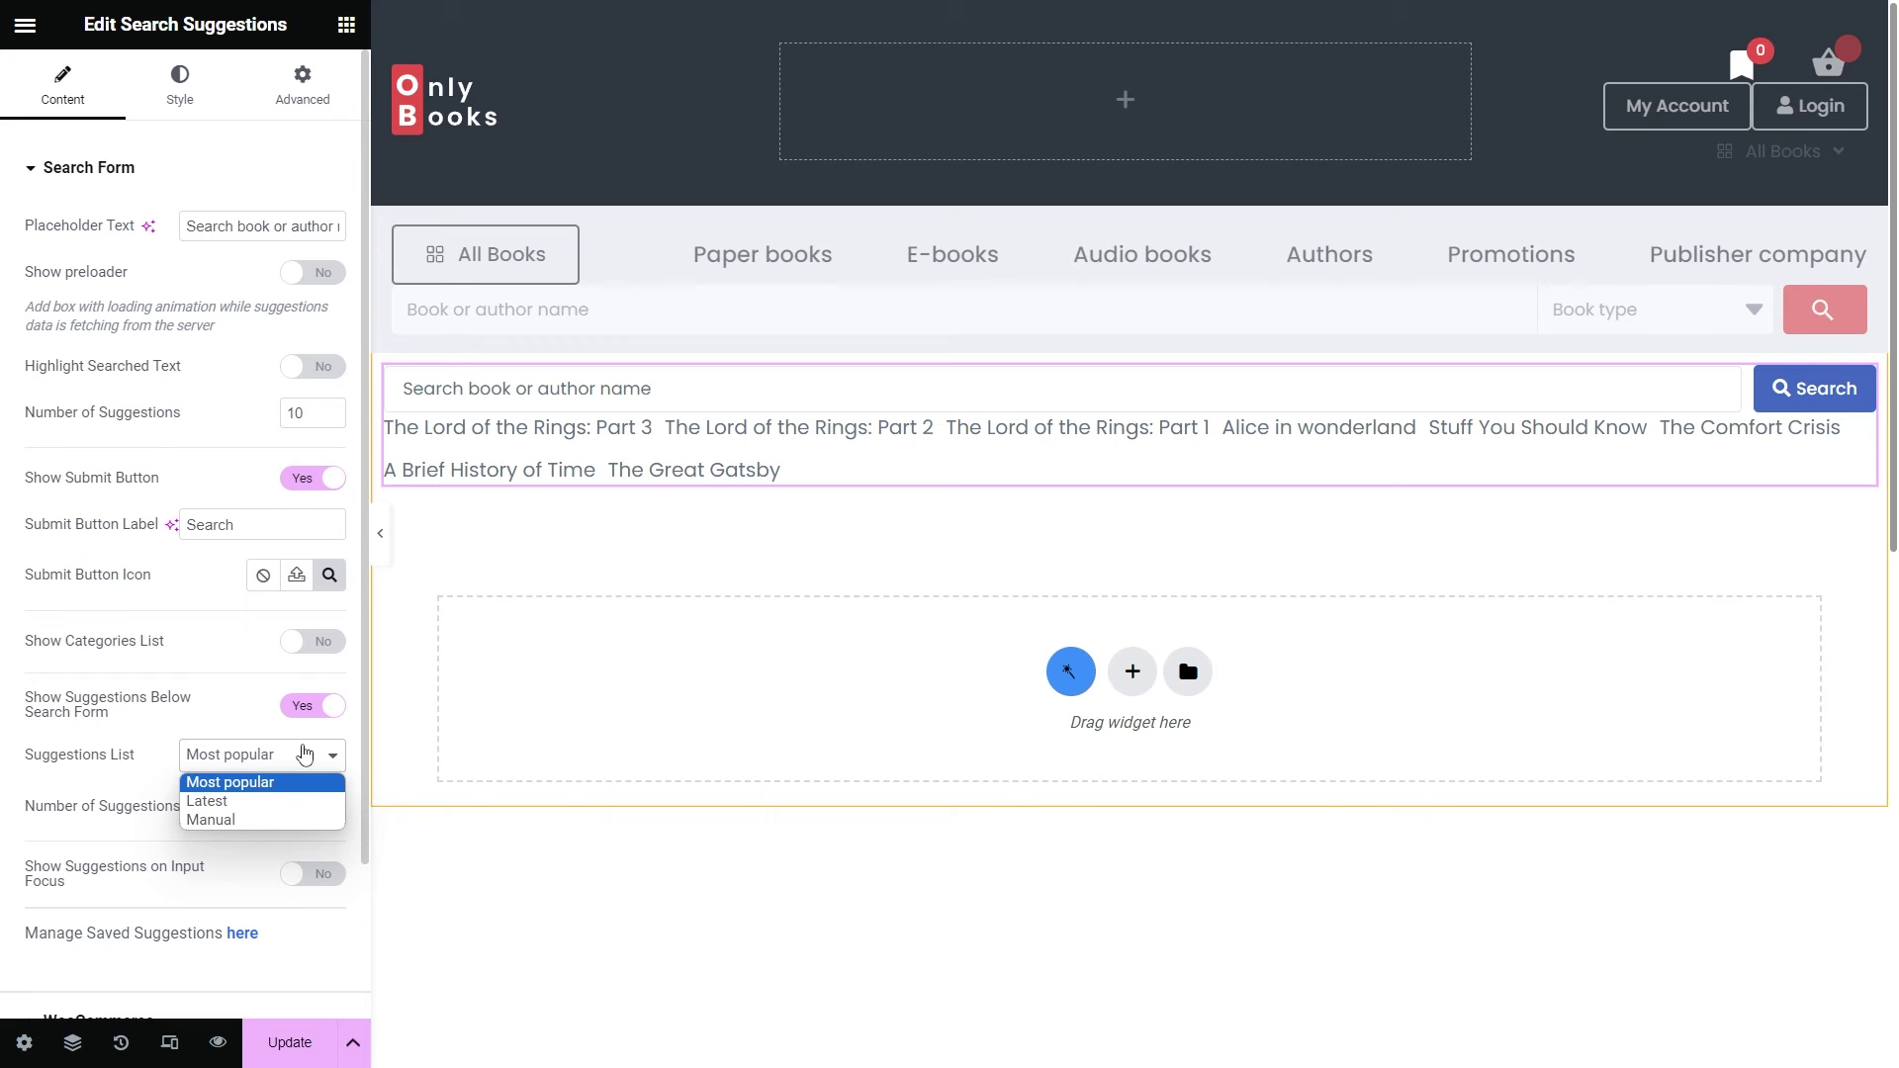
click(303, 799)
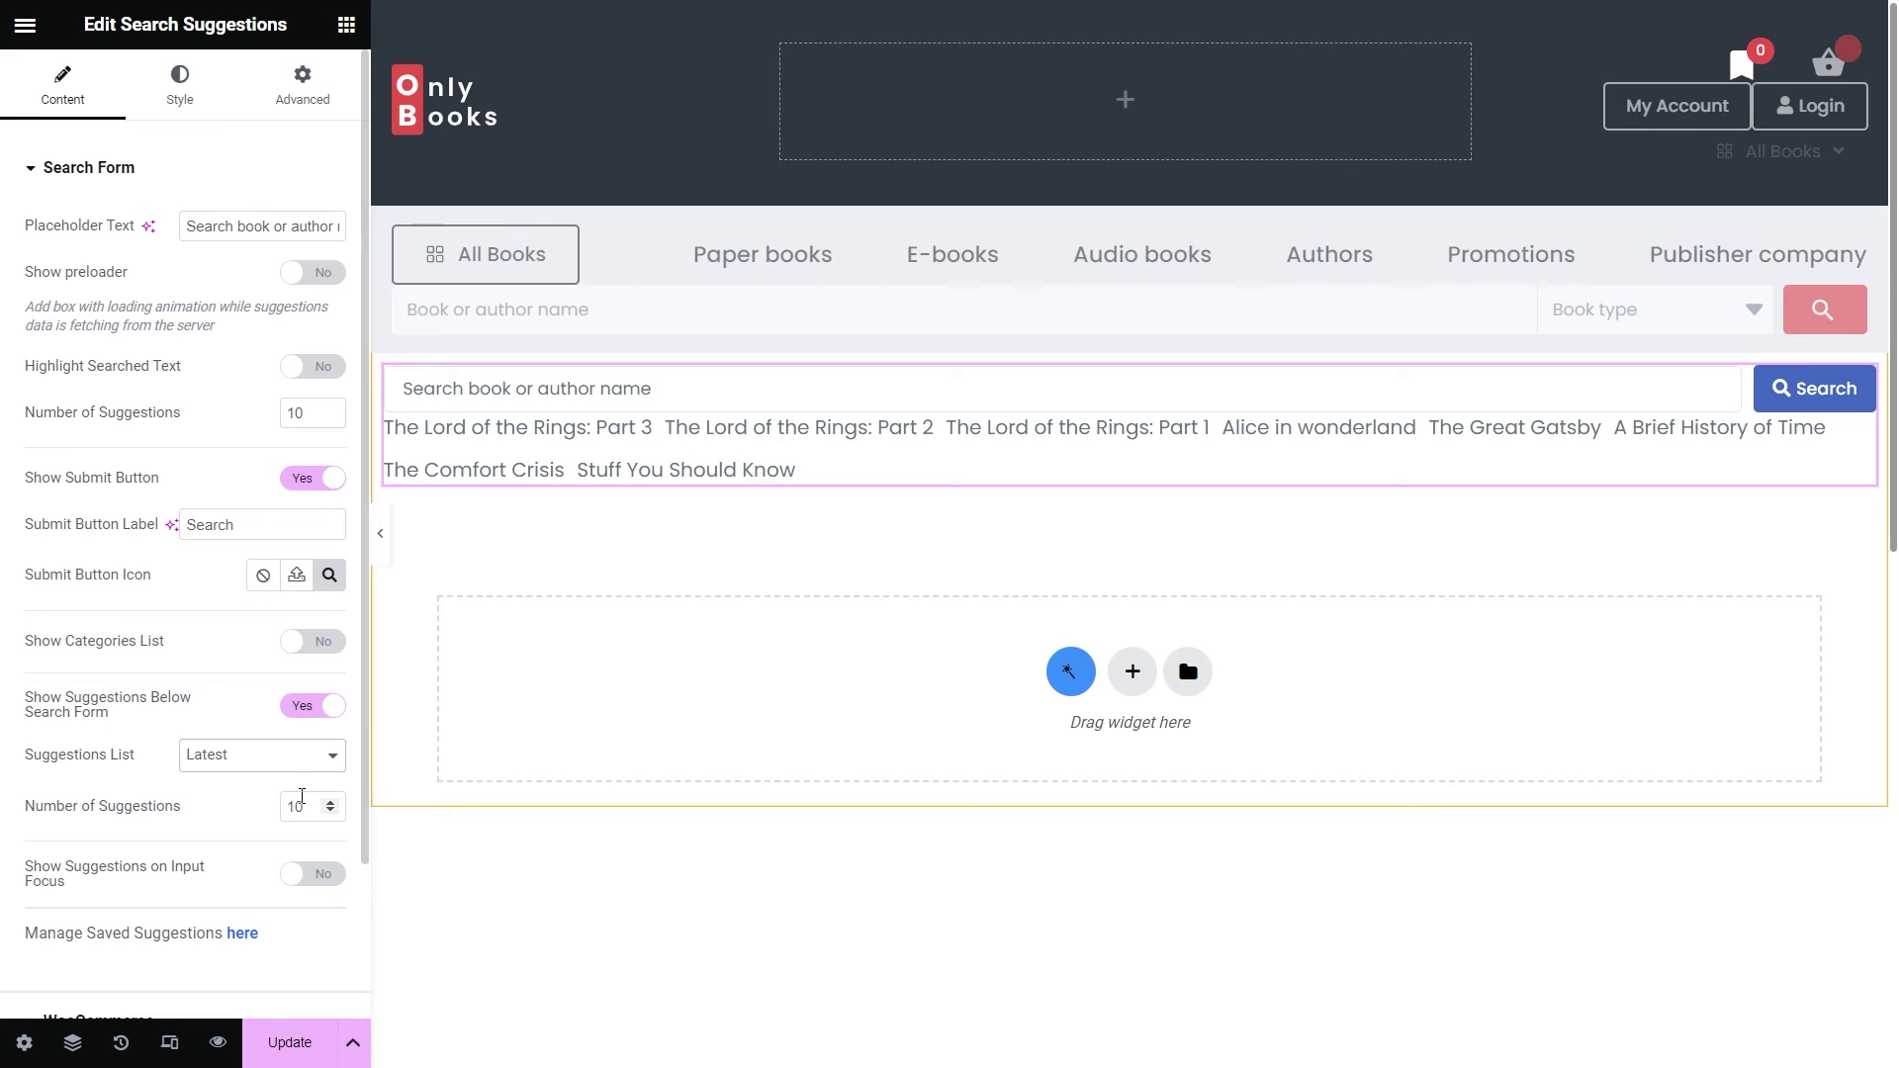
click(292, 758)
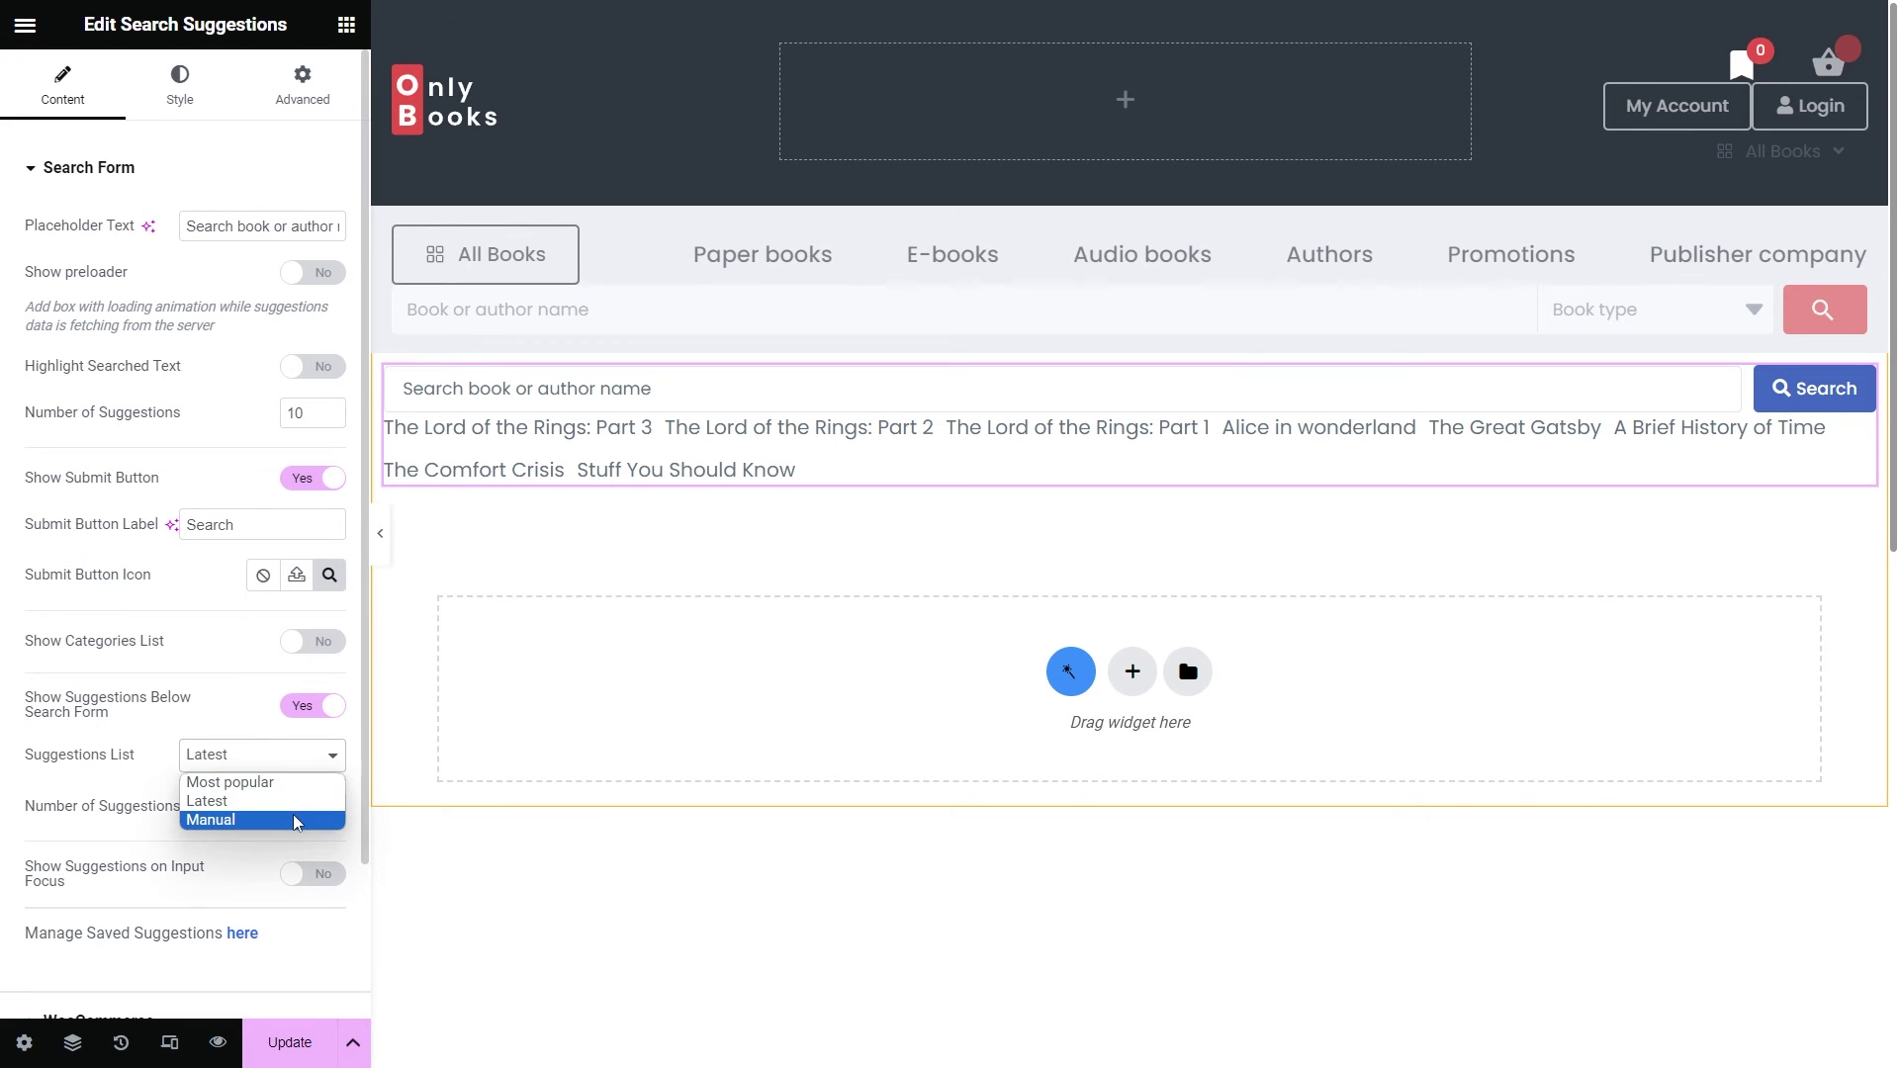
click(297, 821)
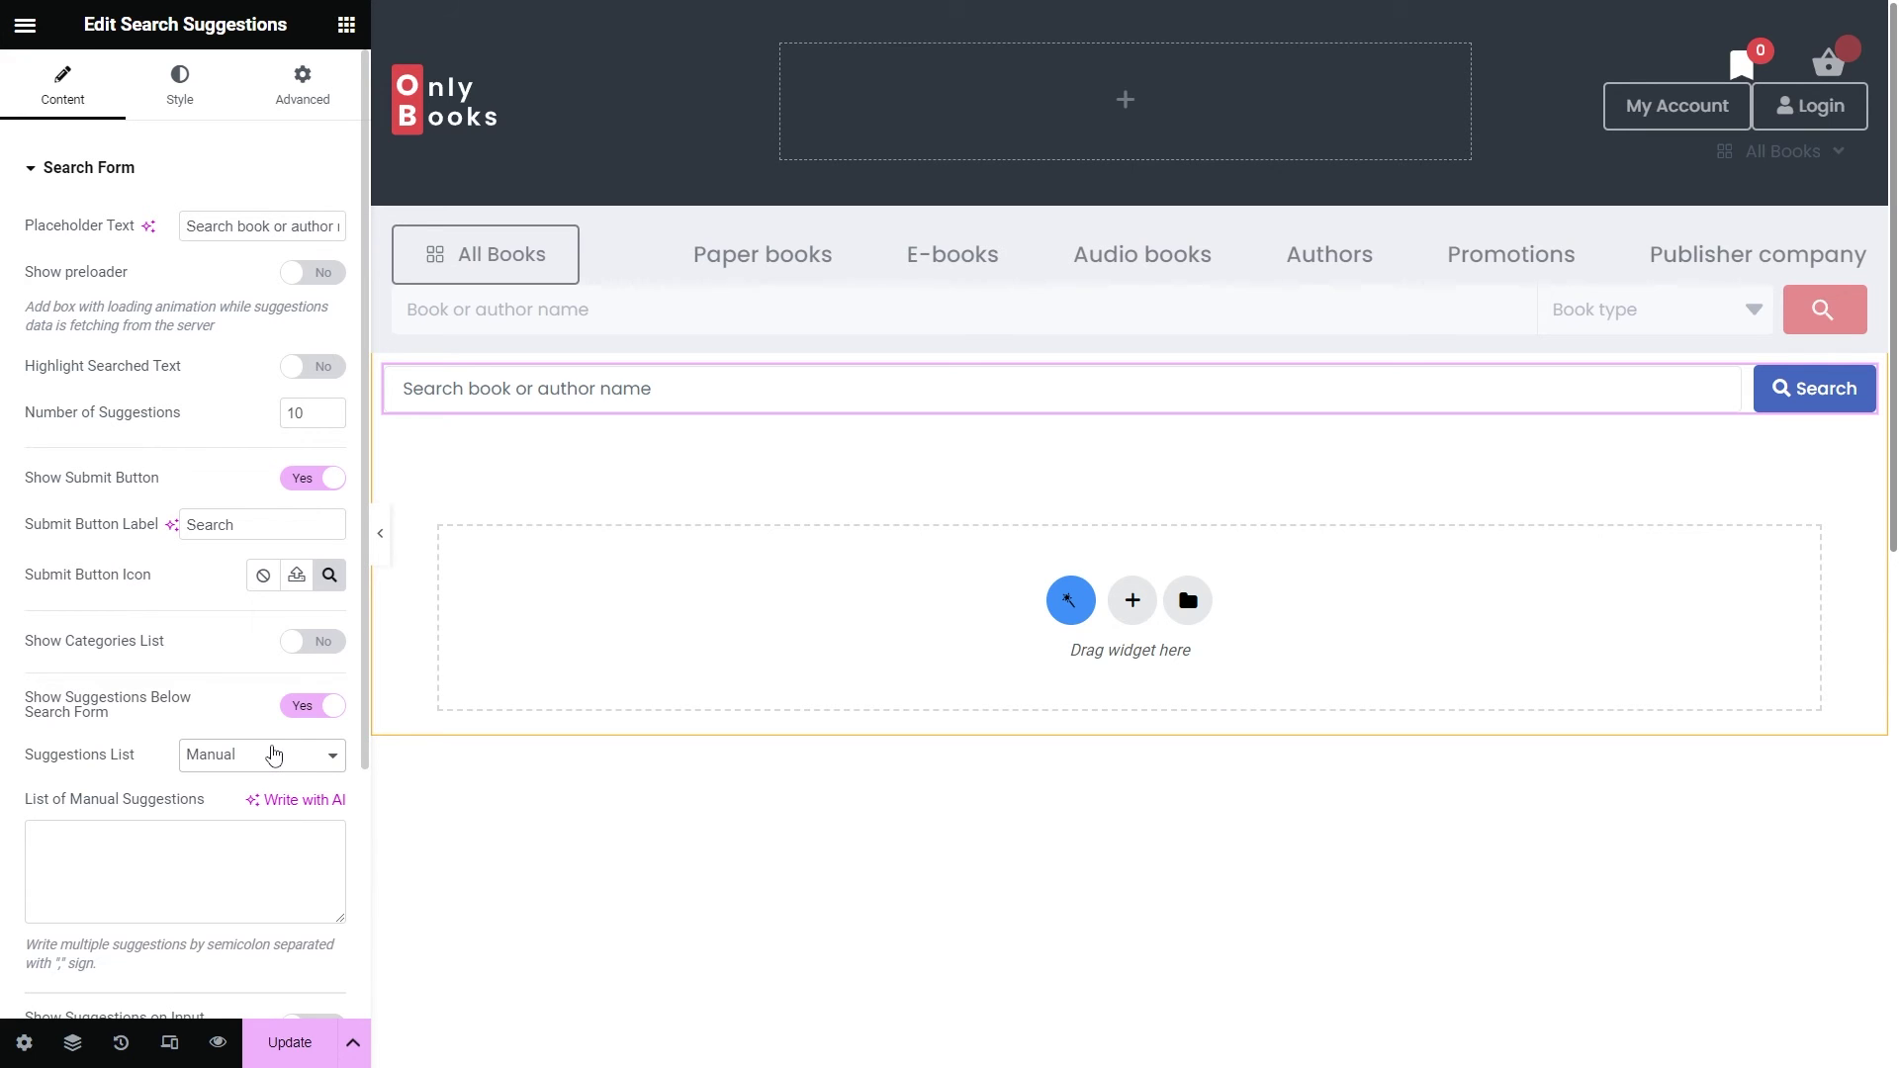
click(273, 756)
click(274, 782)
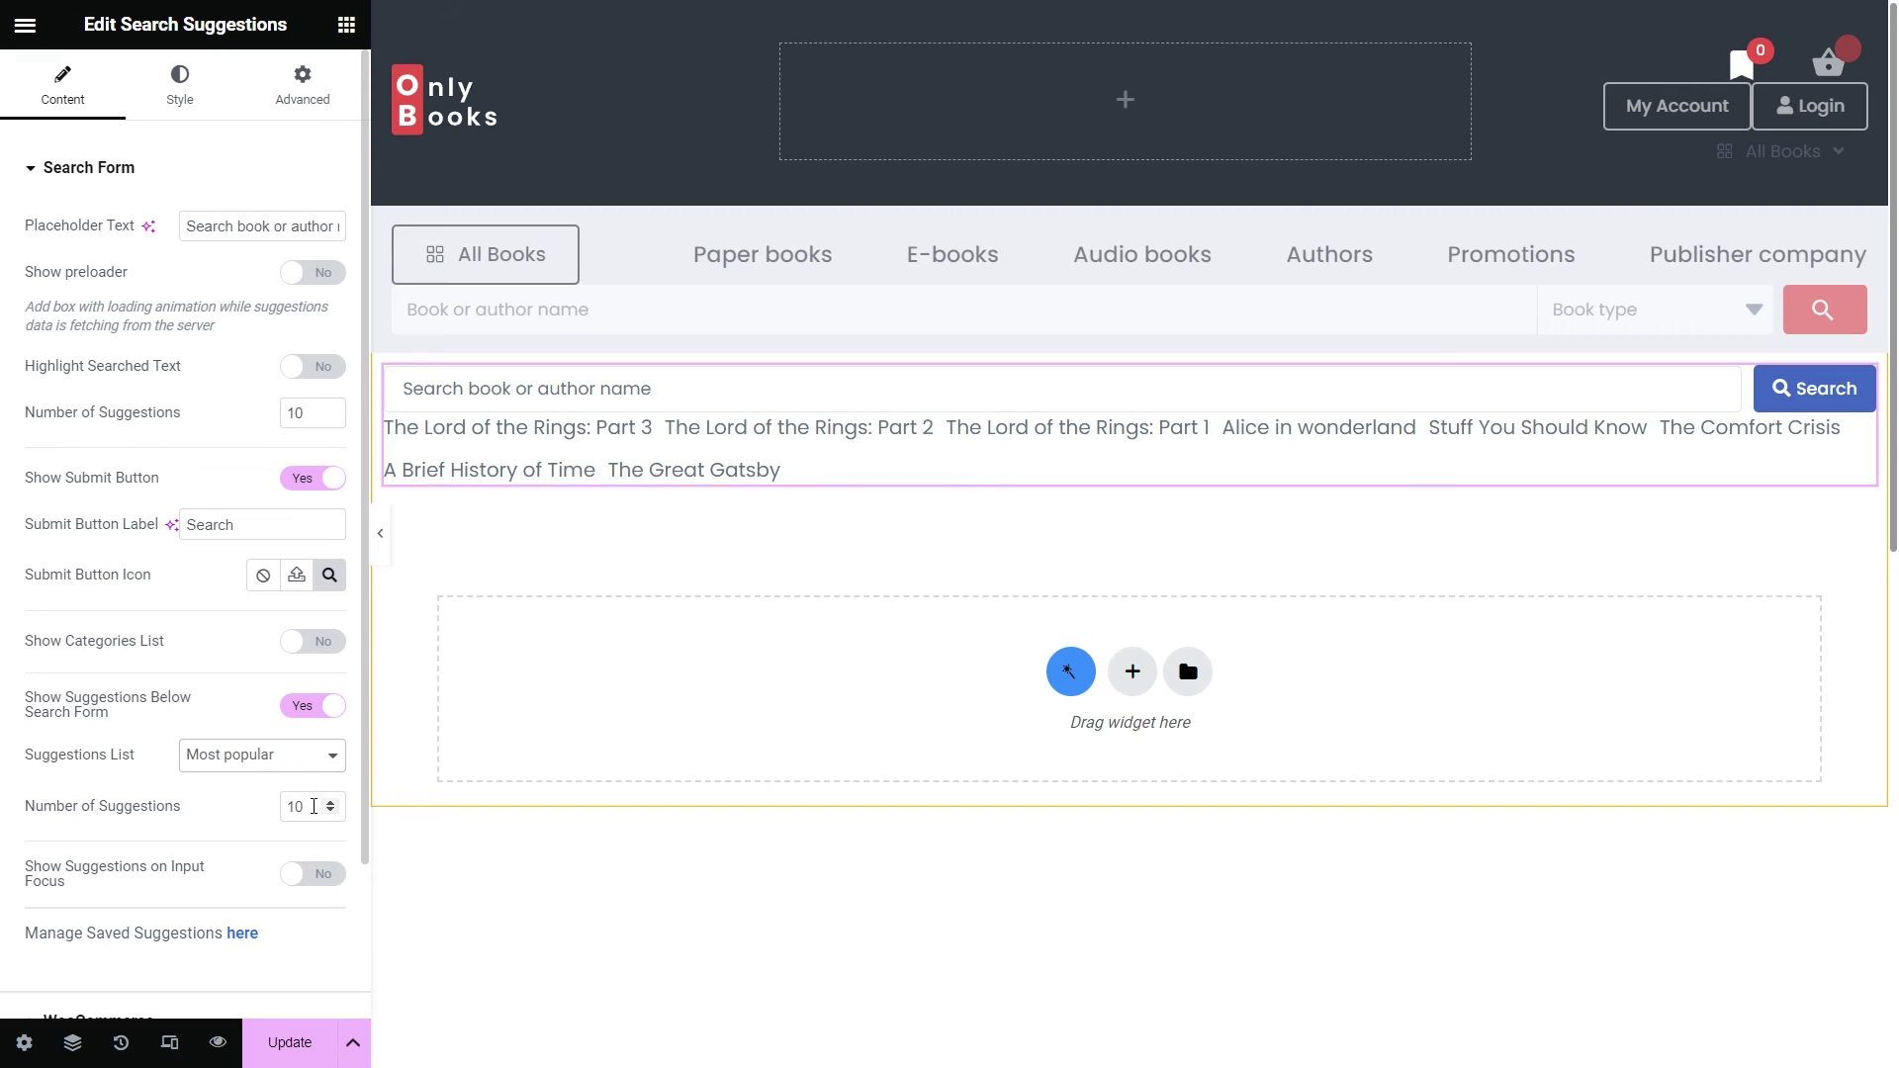
Limit the suggestions below the search form to 3, and turn those suggestions off
drag(304, 807, 288, 807)
text(3)
click(312, 707)
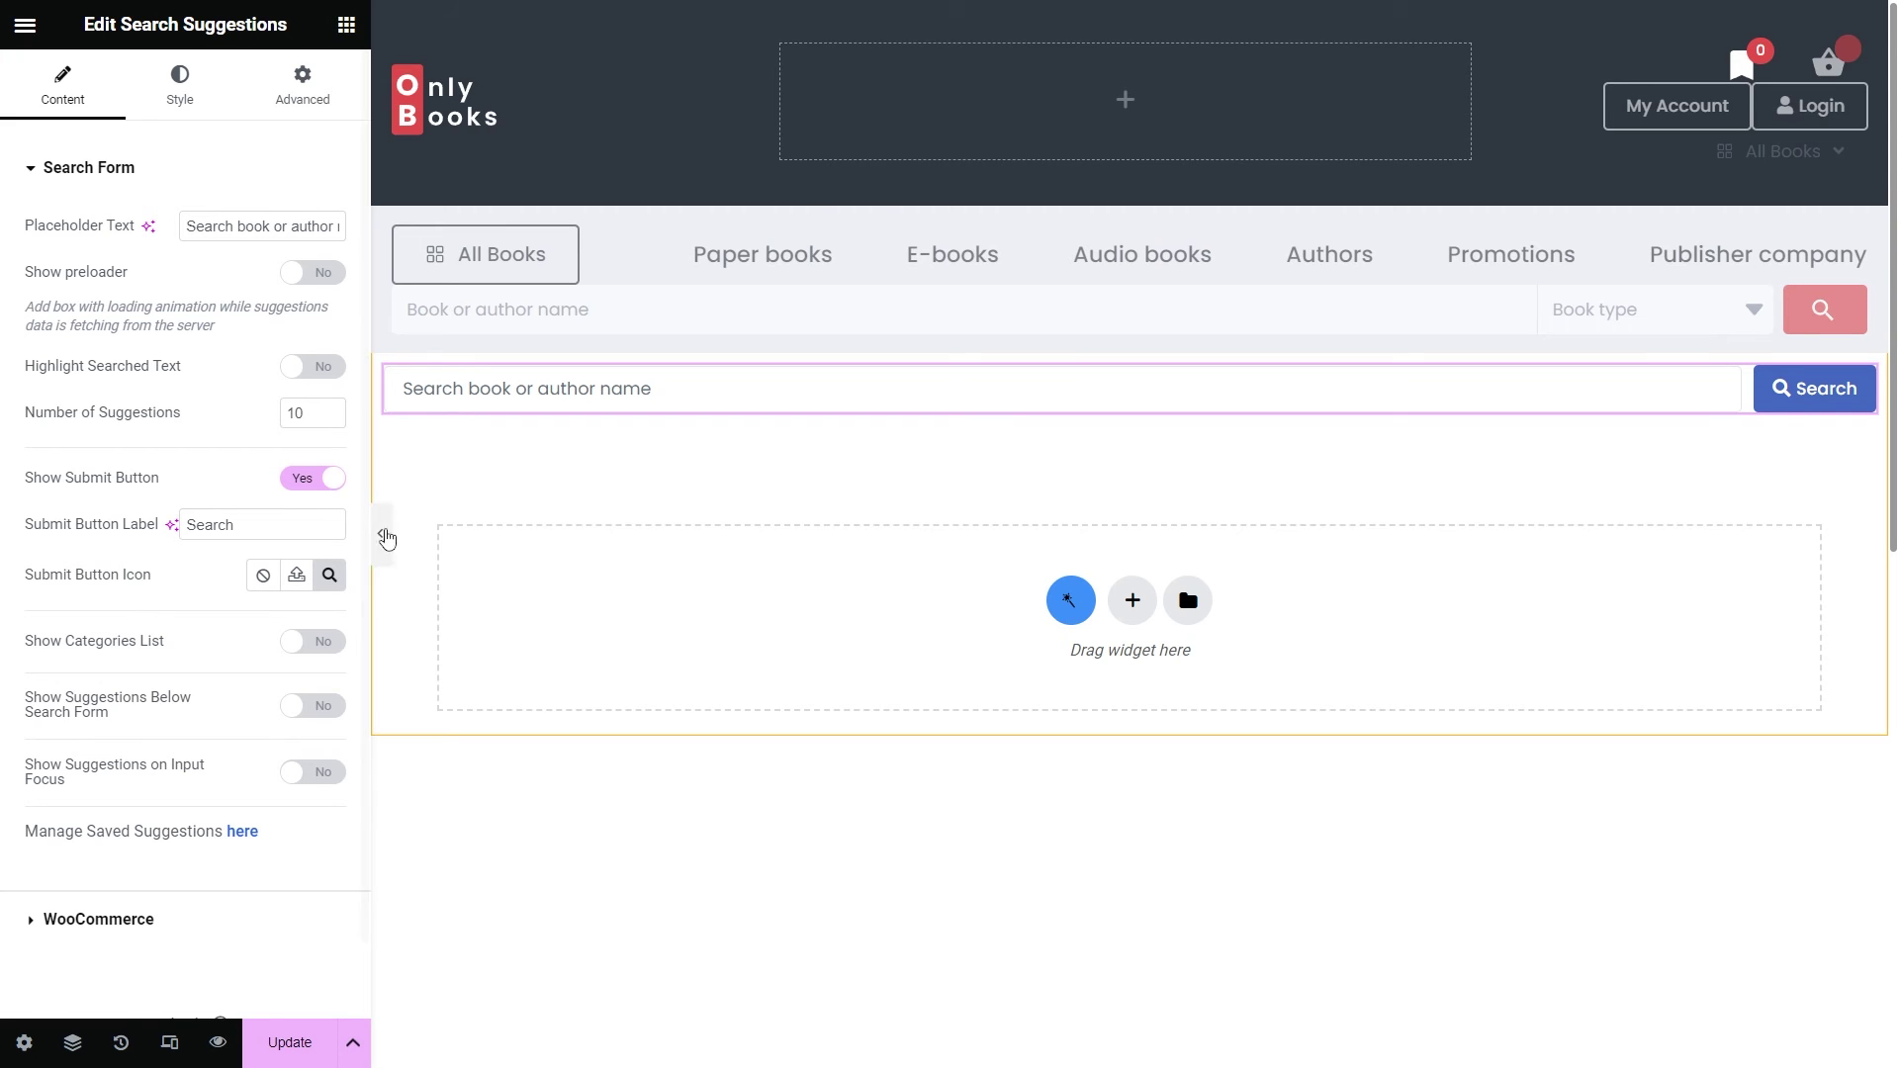
Try showing suggestions on input focus, first with 10 and then with 3 suggestions, and turn the option back off
click(321, 782)
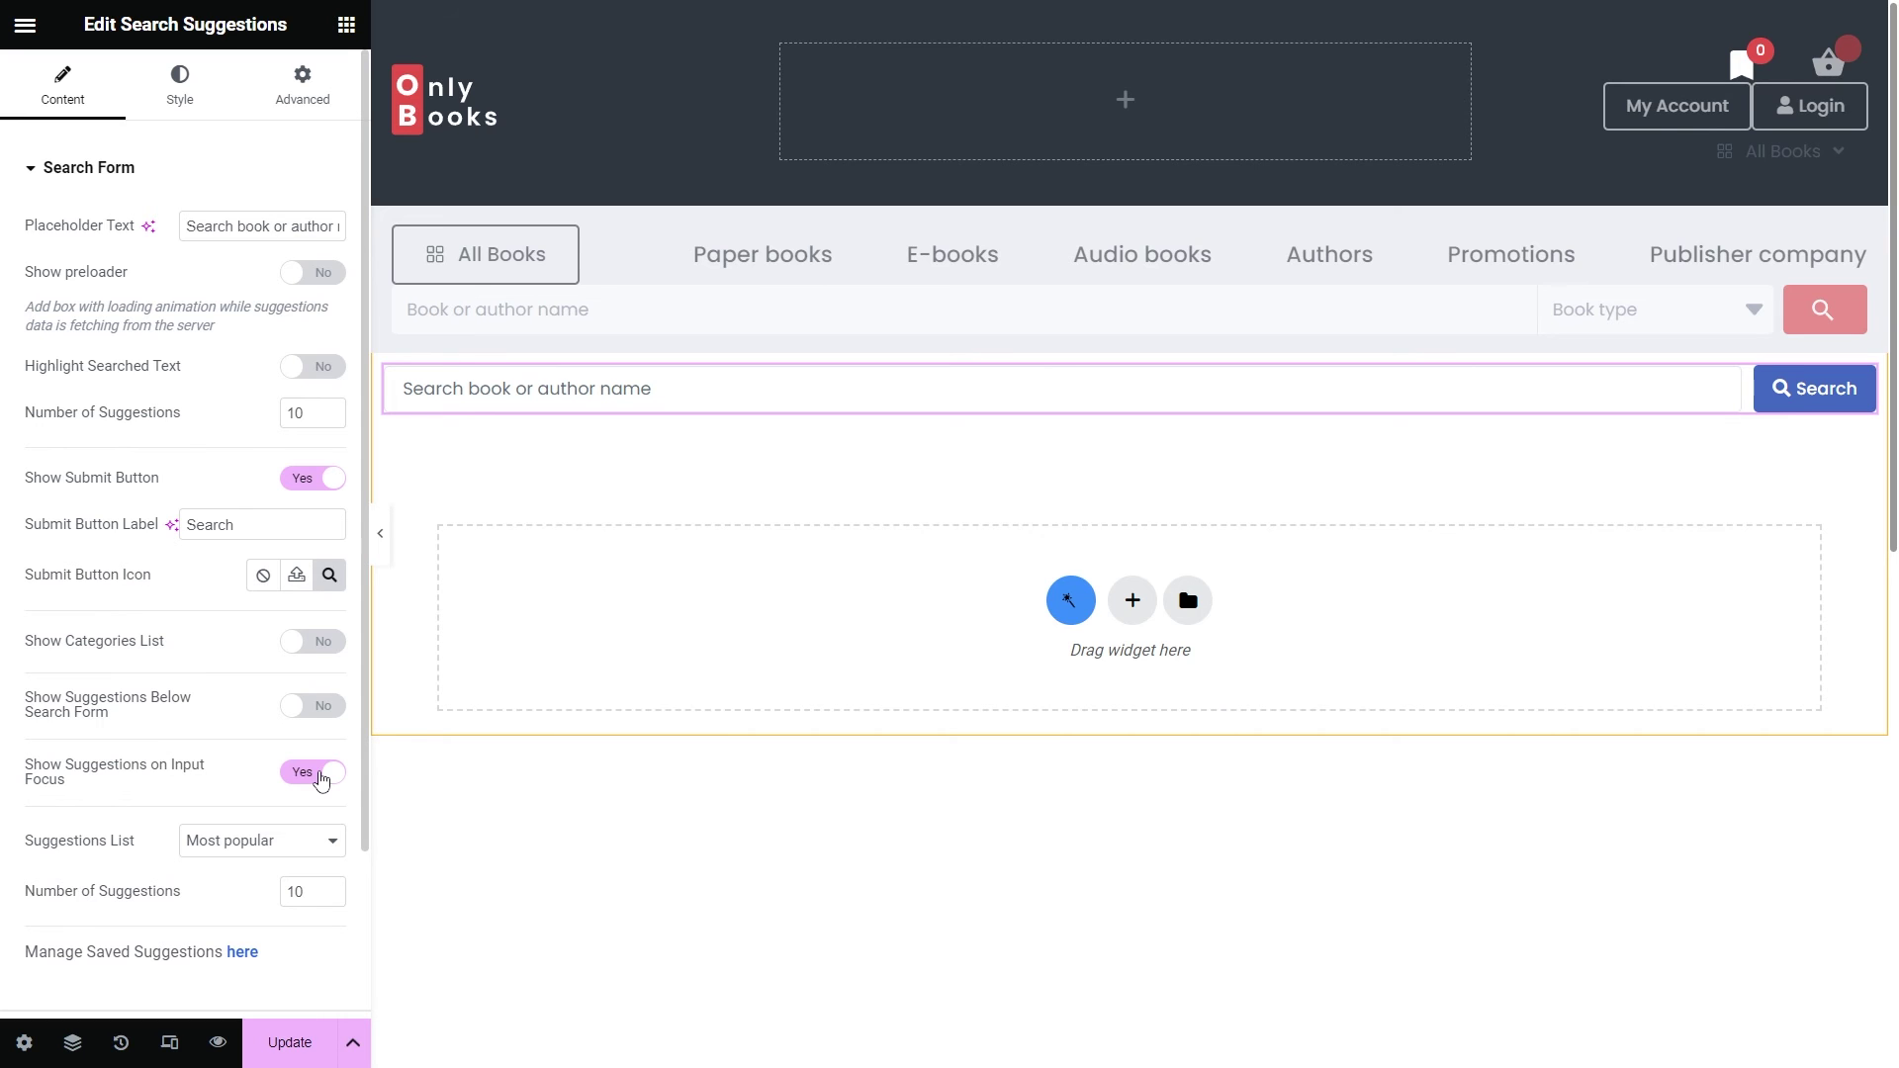
click(620, 390)
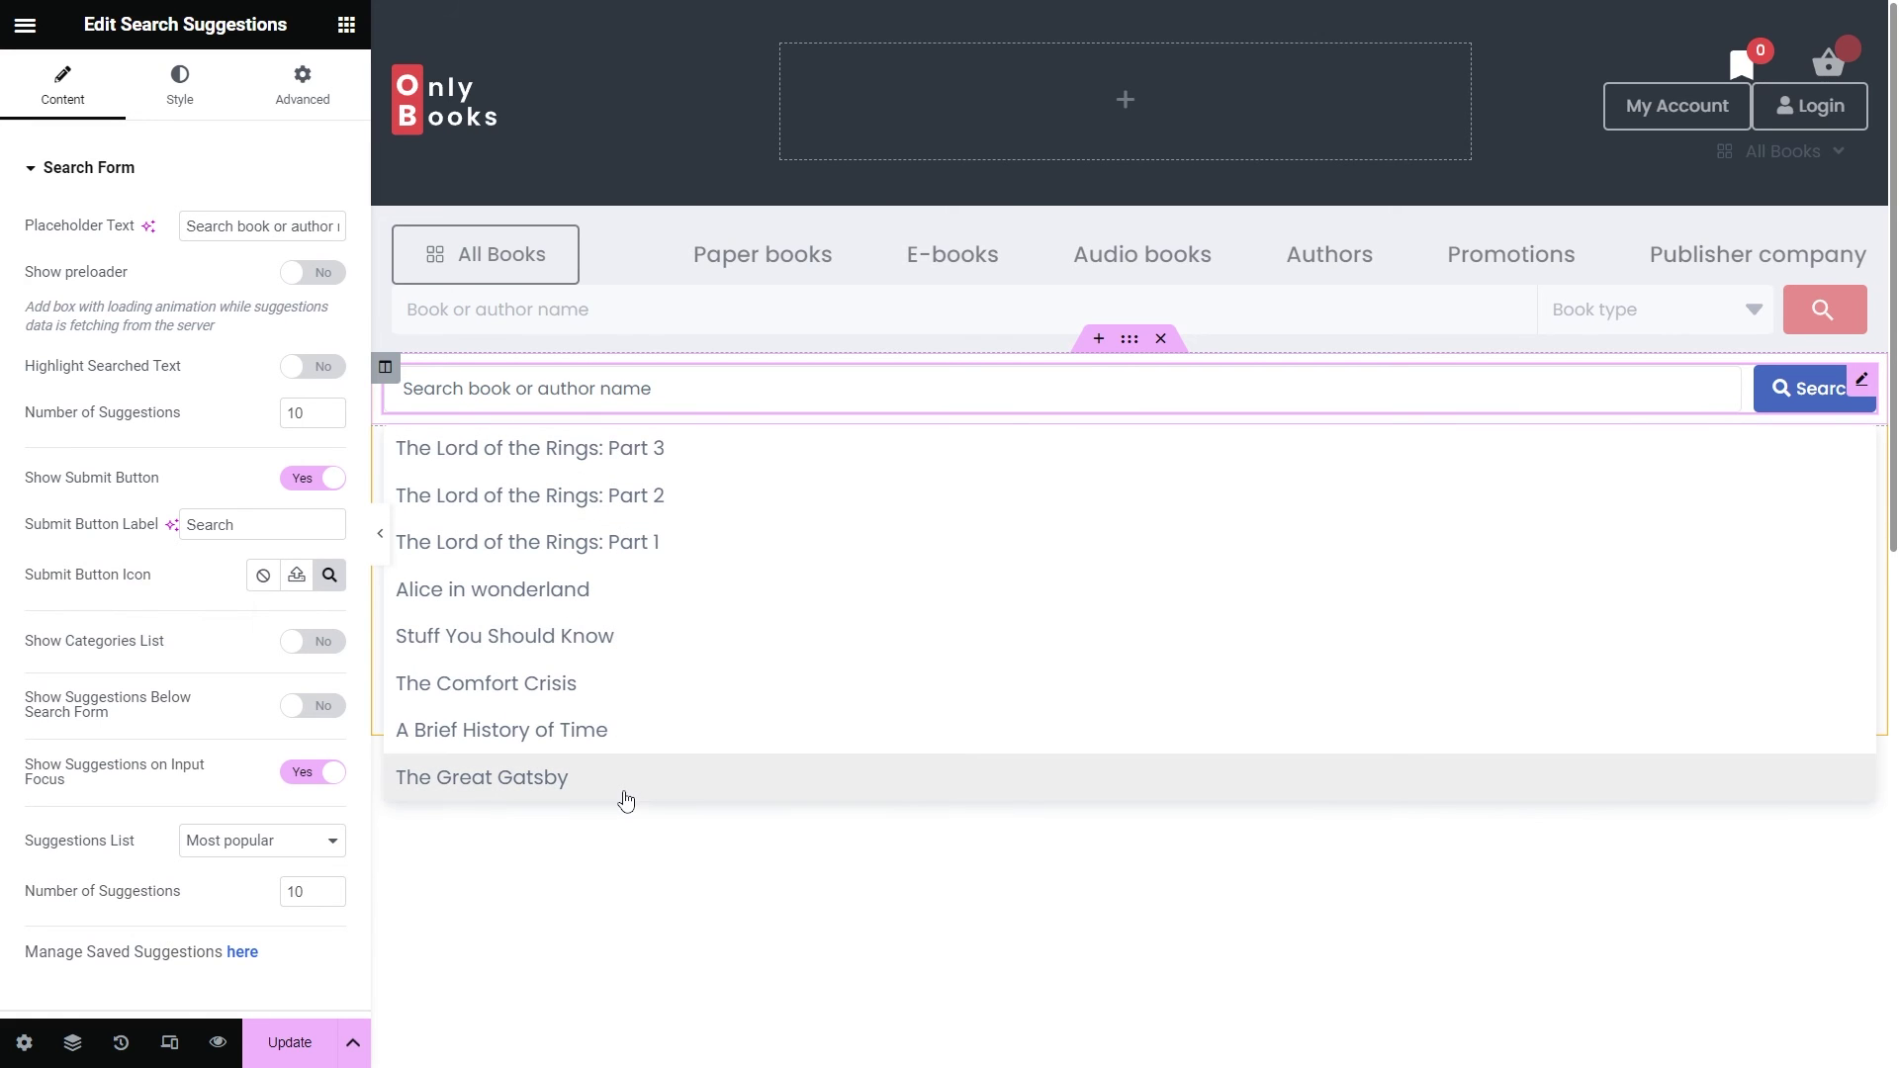
double_click(289, 892)
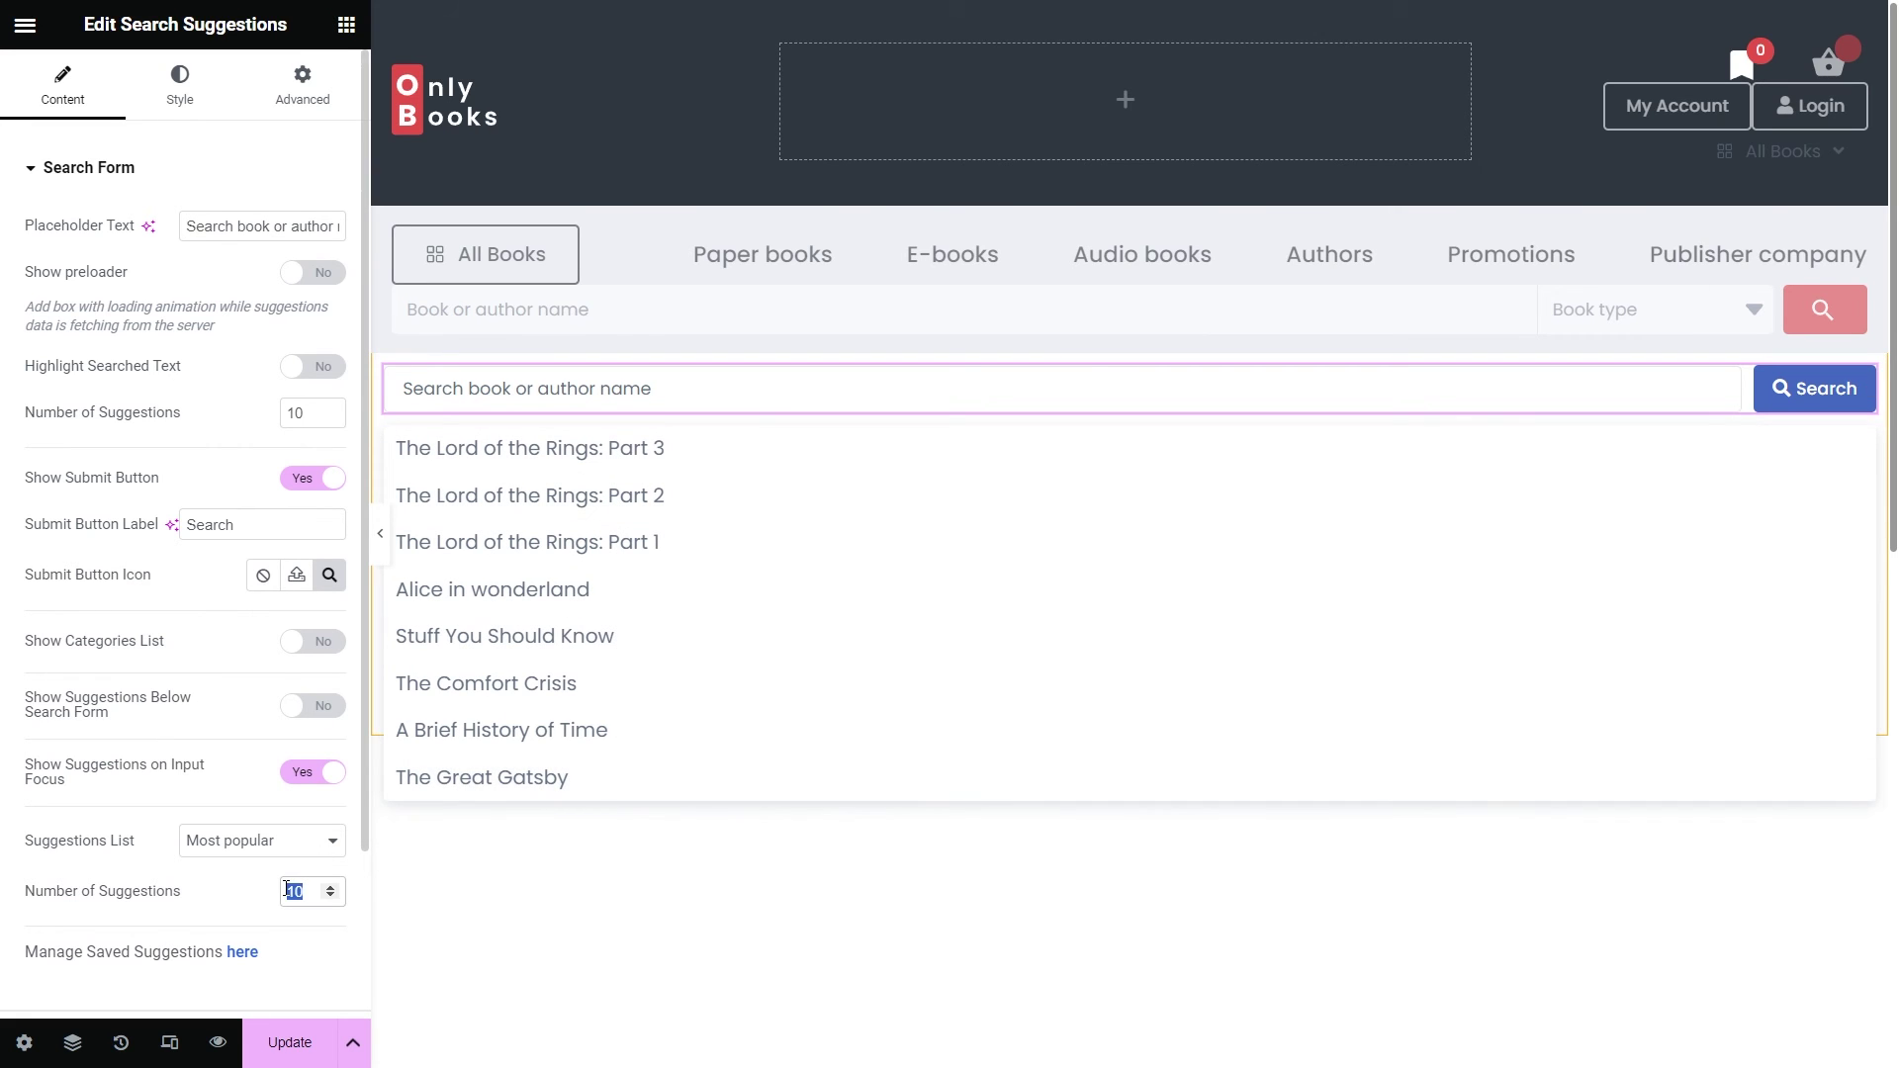
text(3)
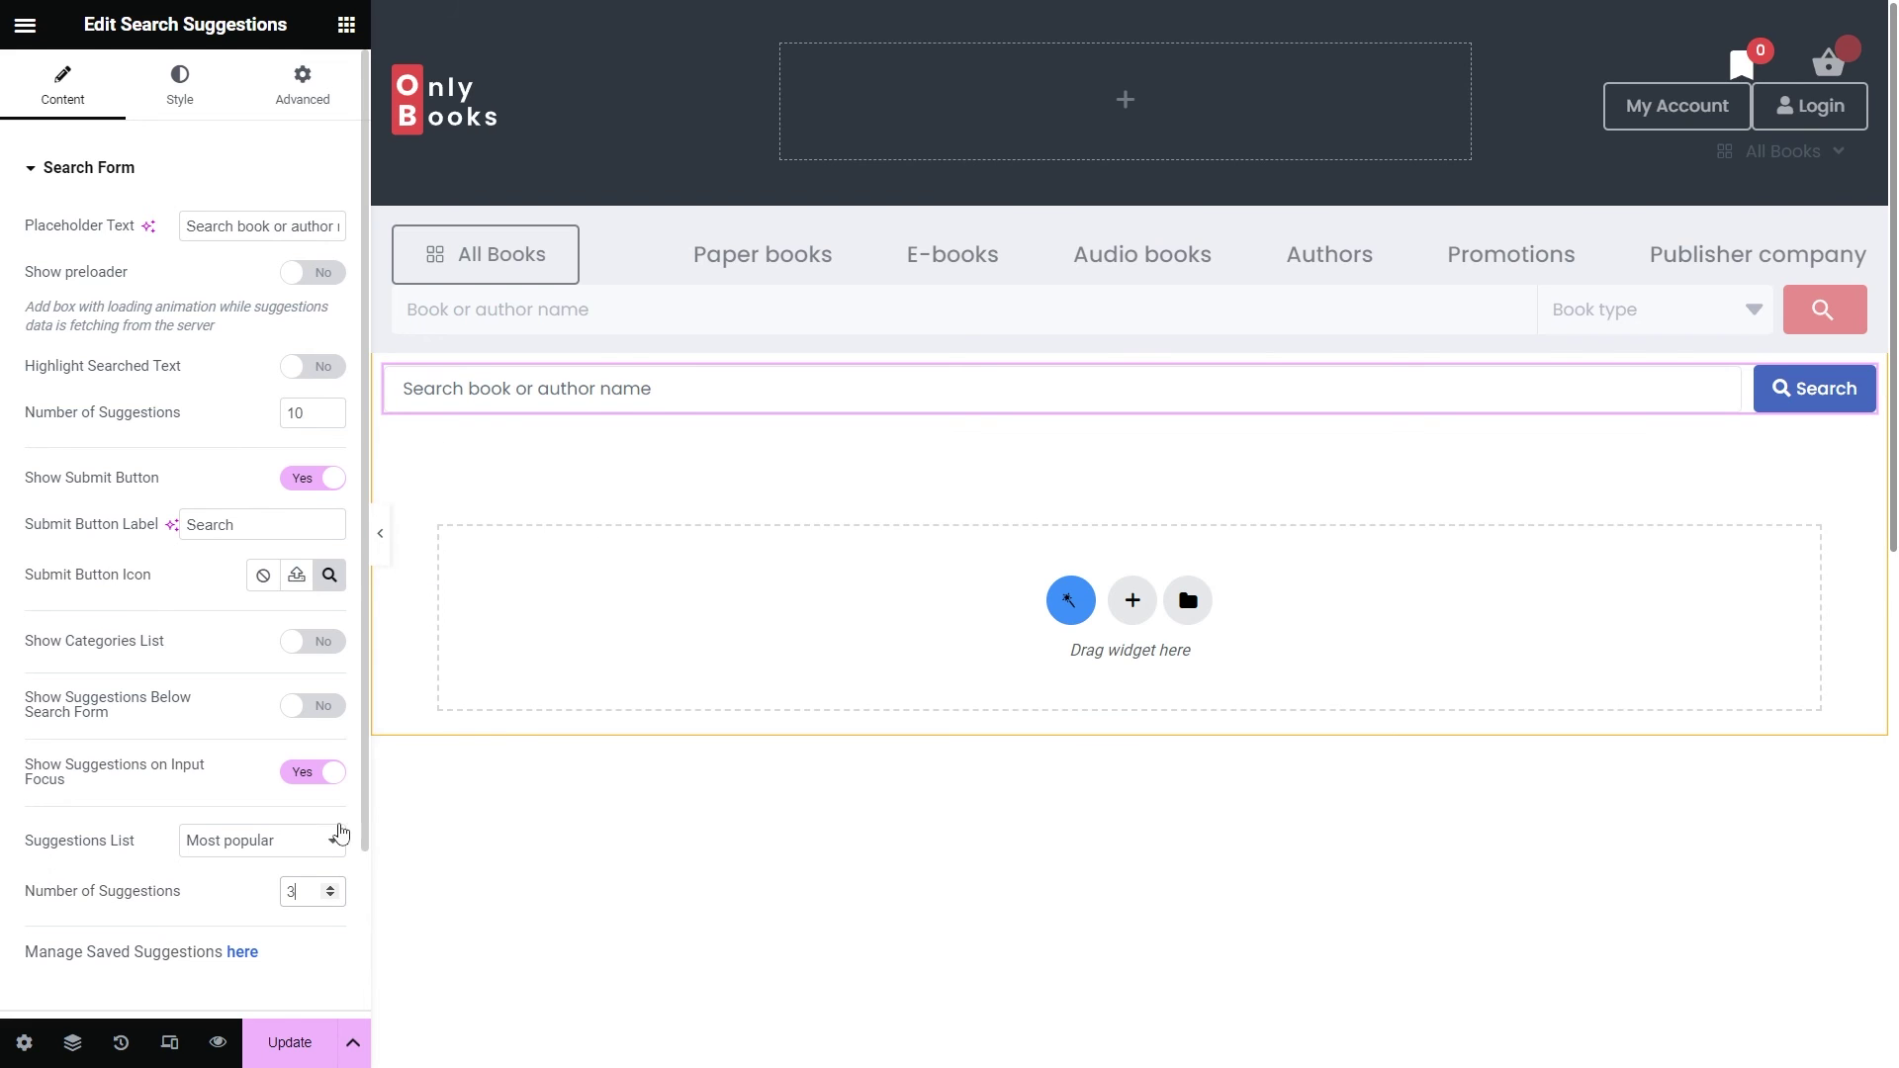
click(582, 389)
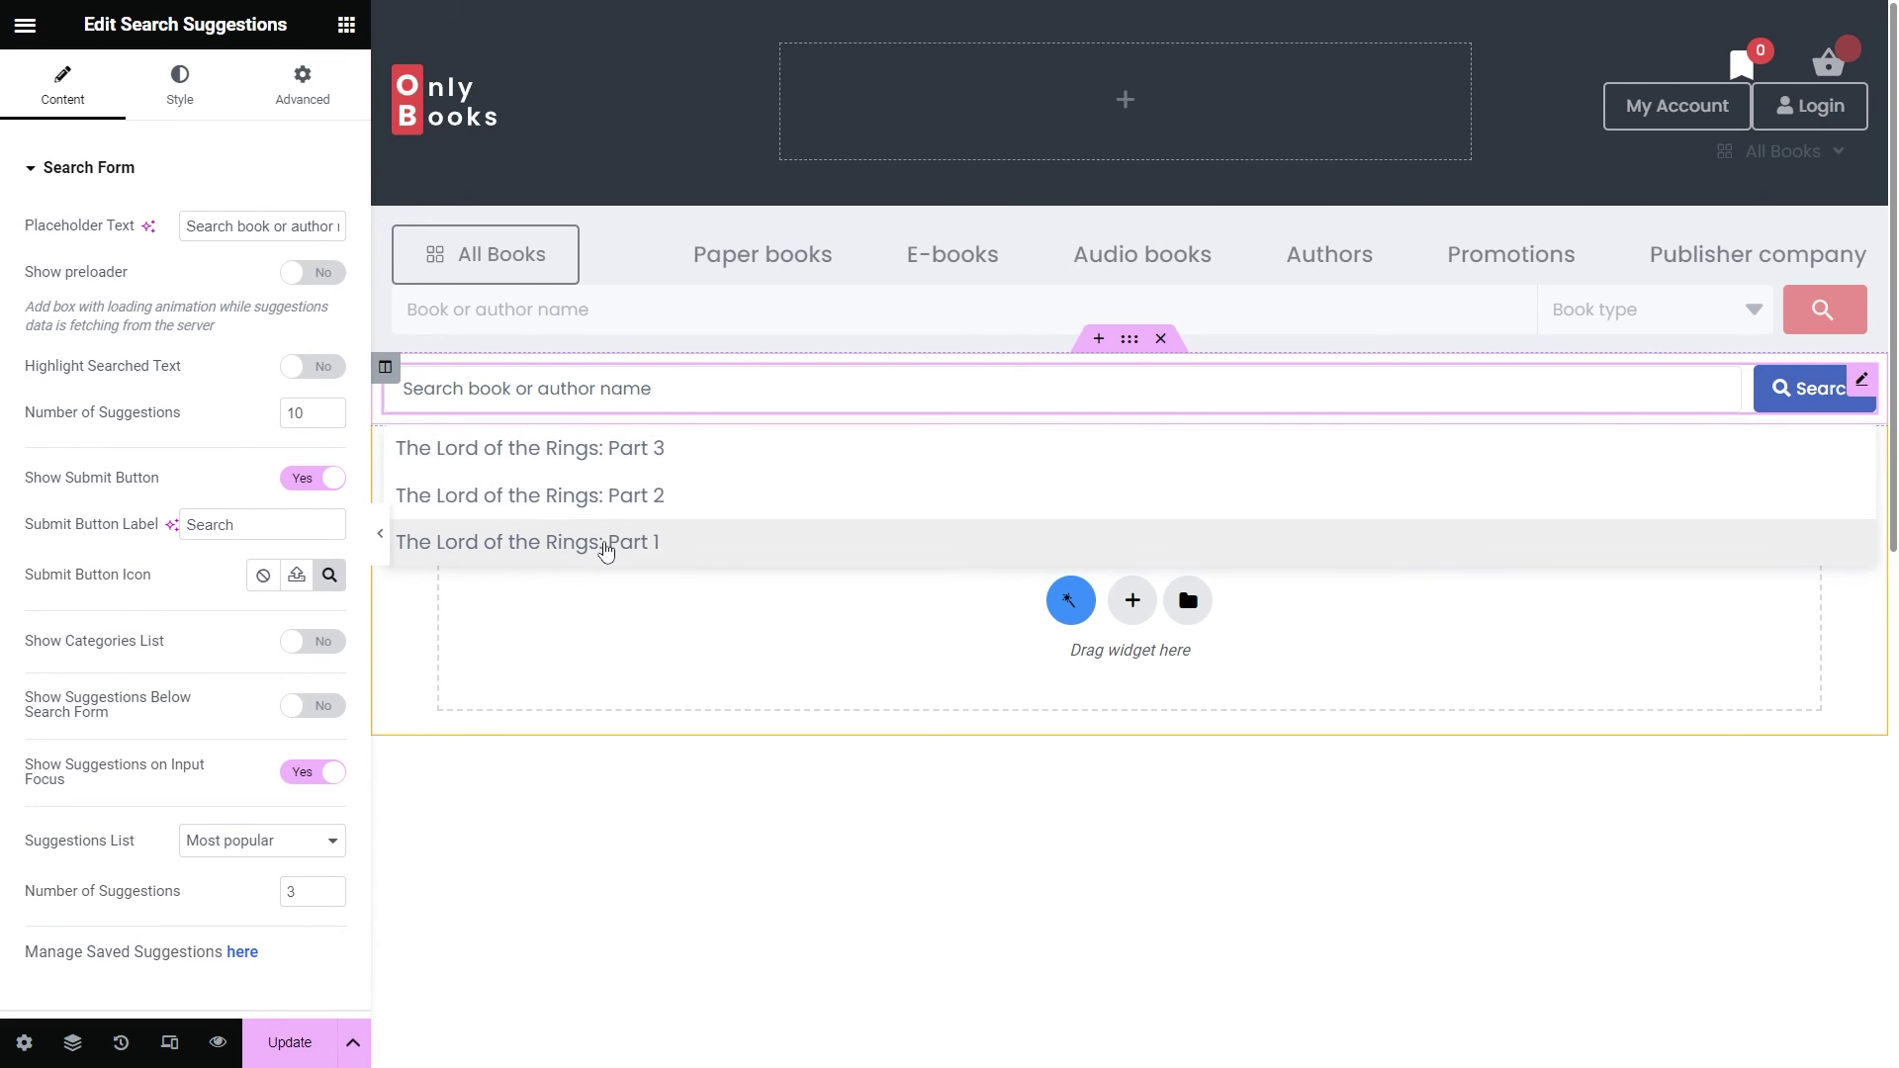
click(539, 623)
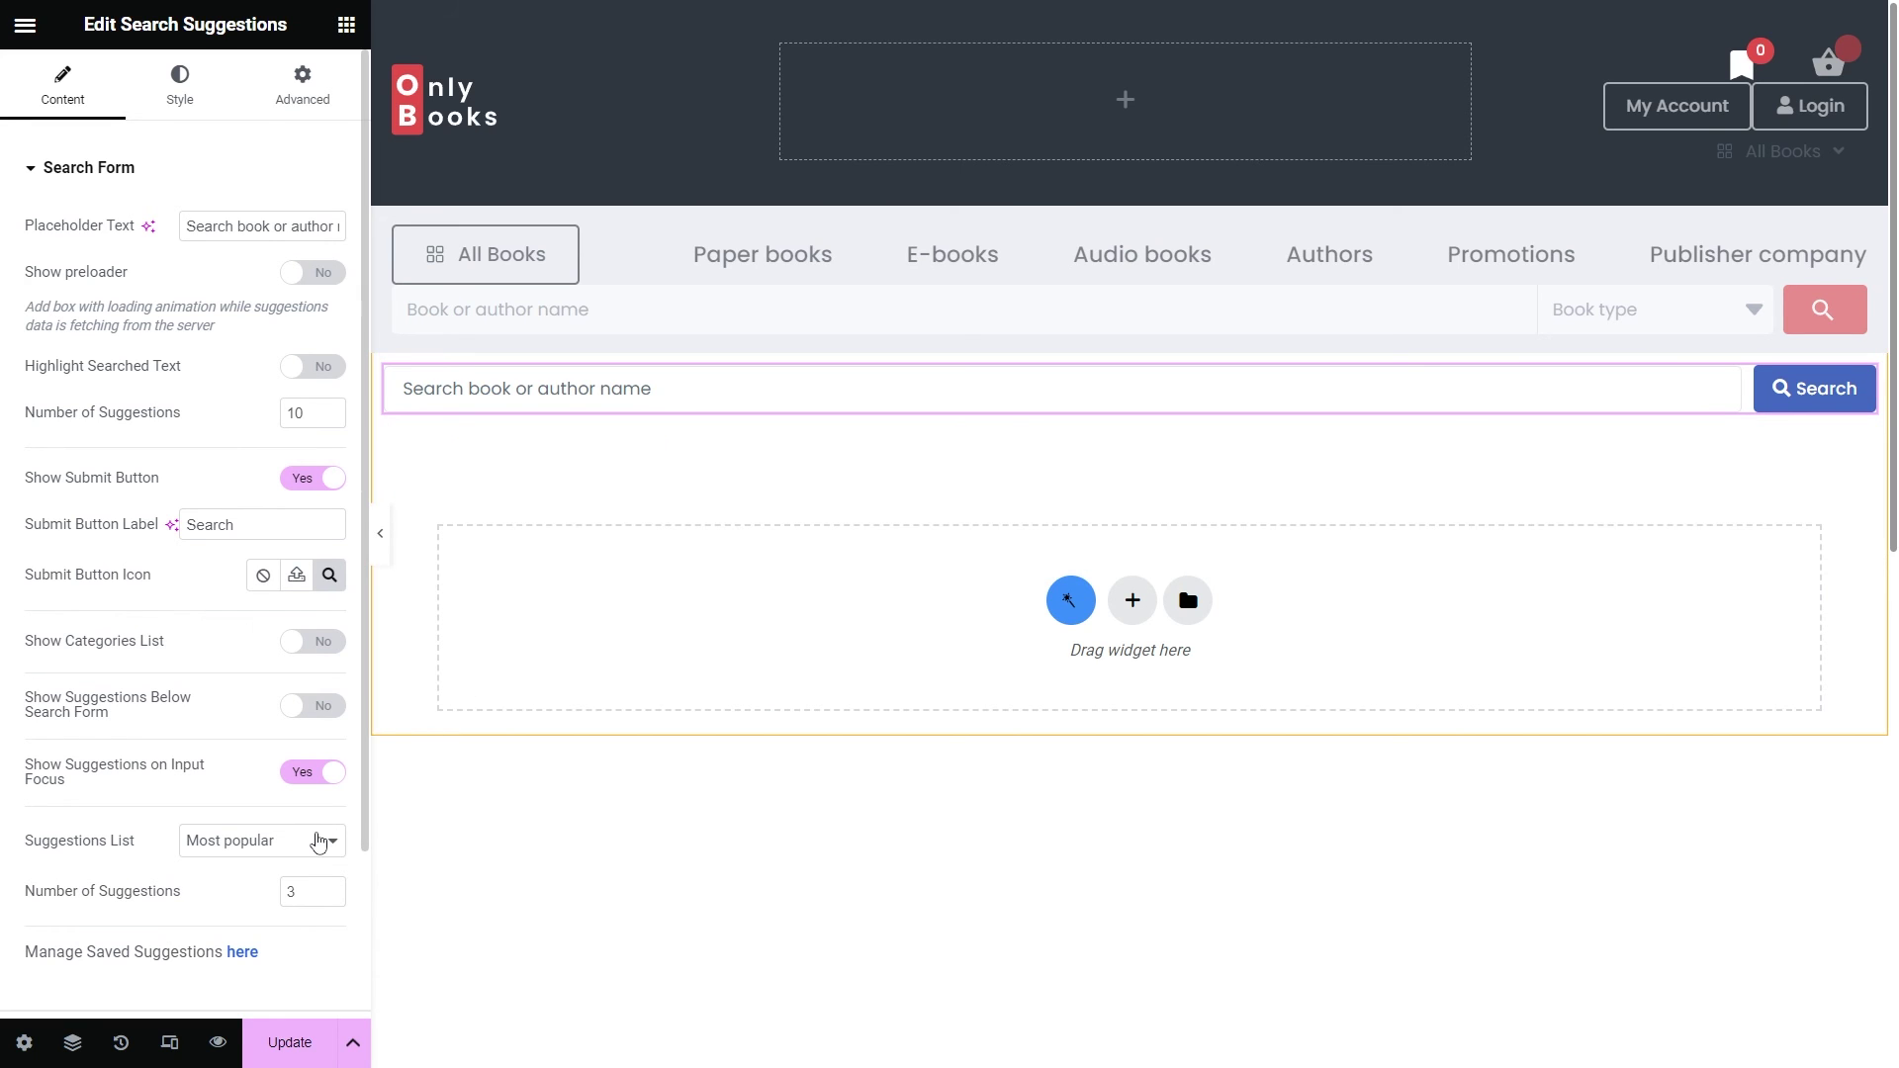
click(306, 774)
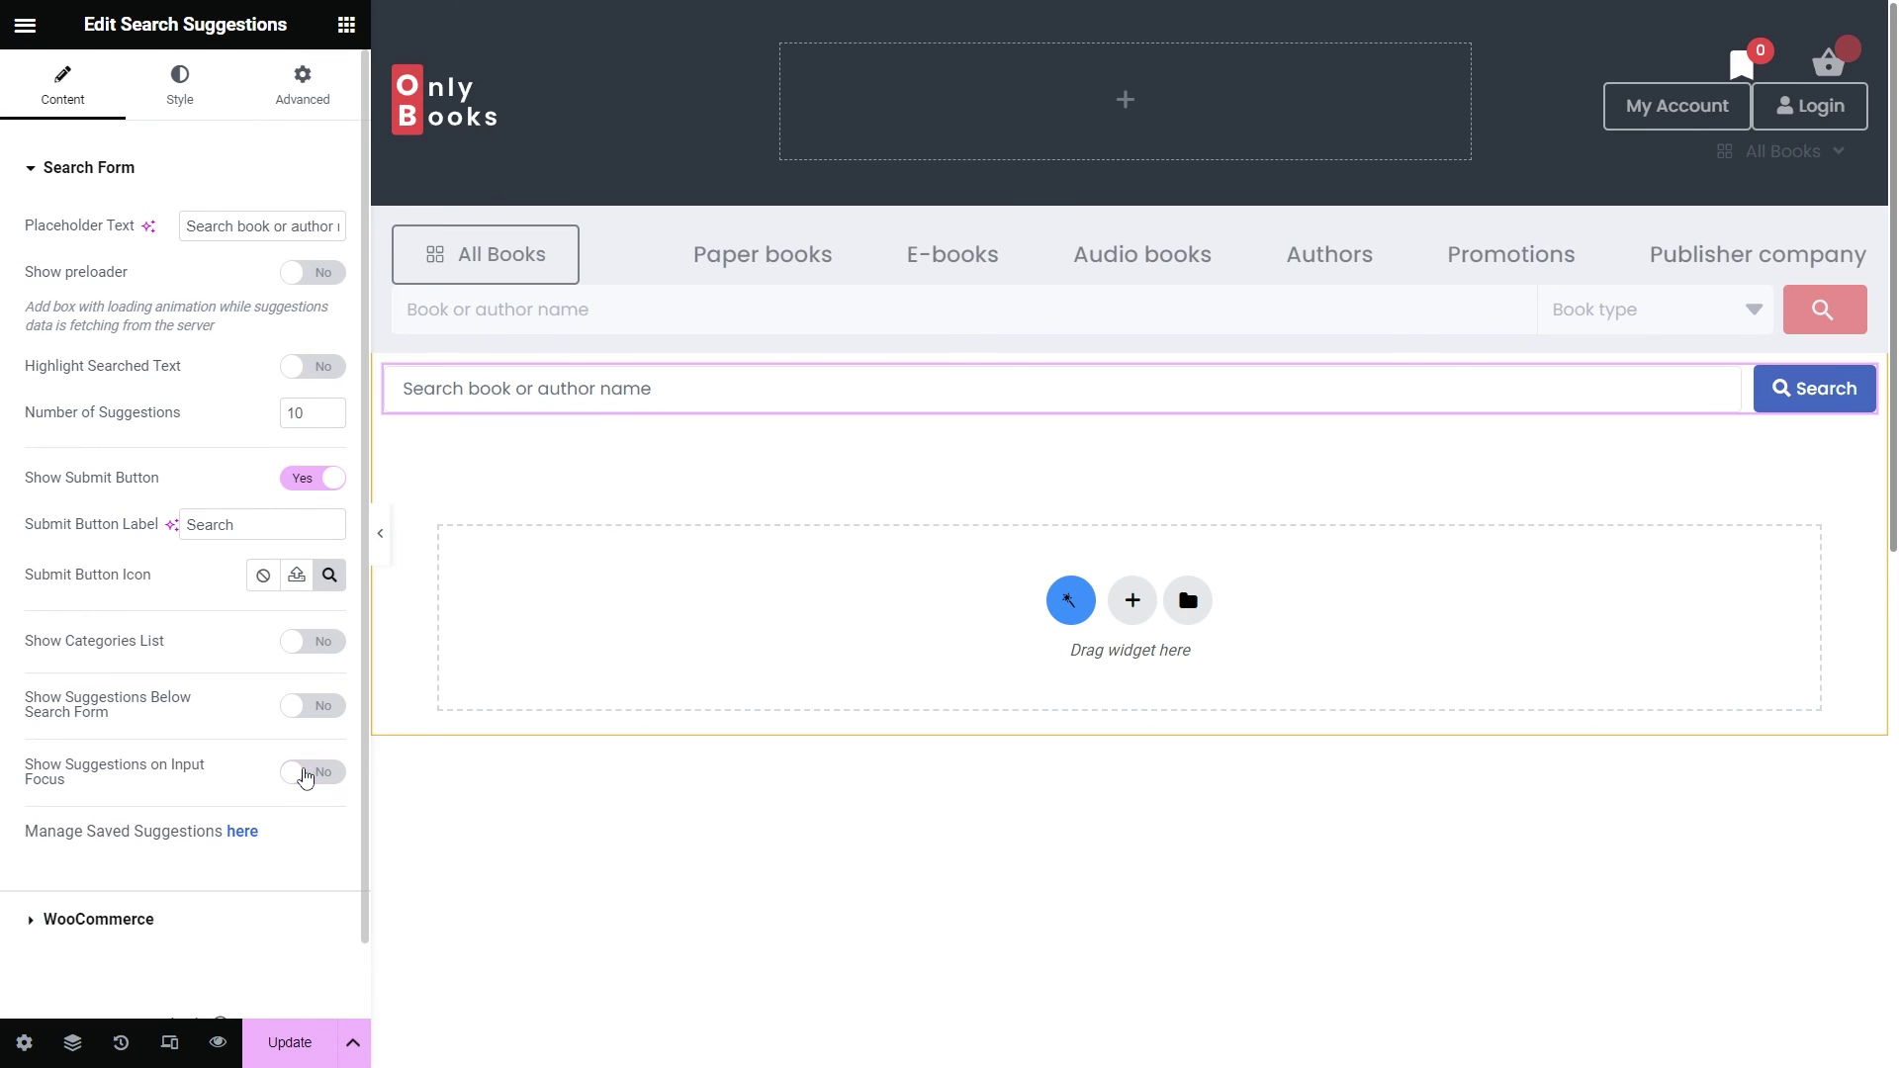
Switch the WooCommerce product search option on and back off
click(147, 172)
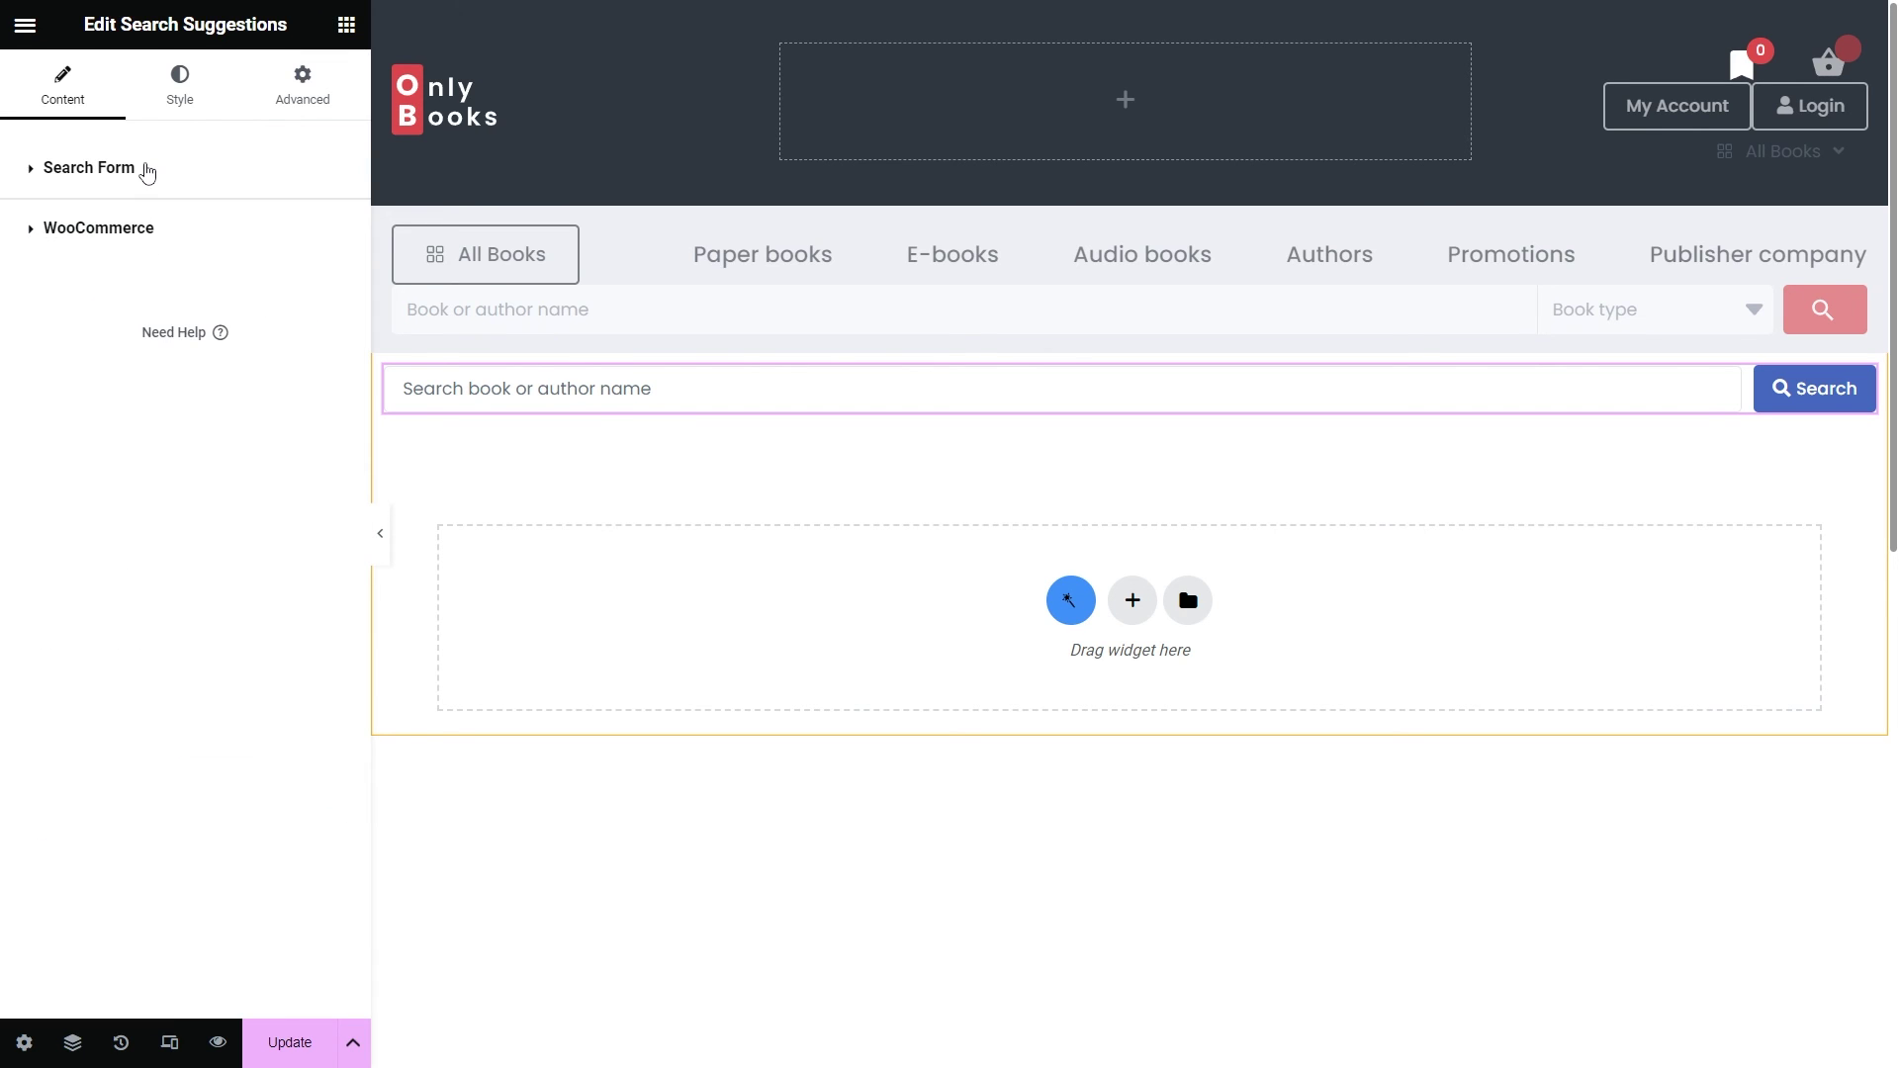
click(202, 229)
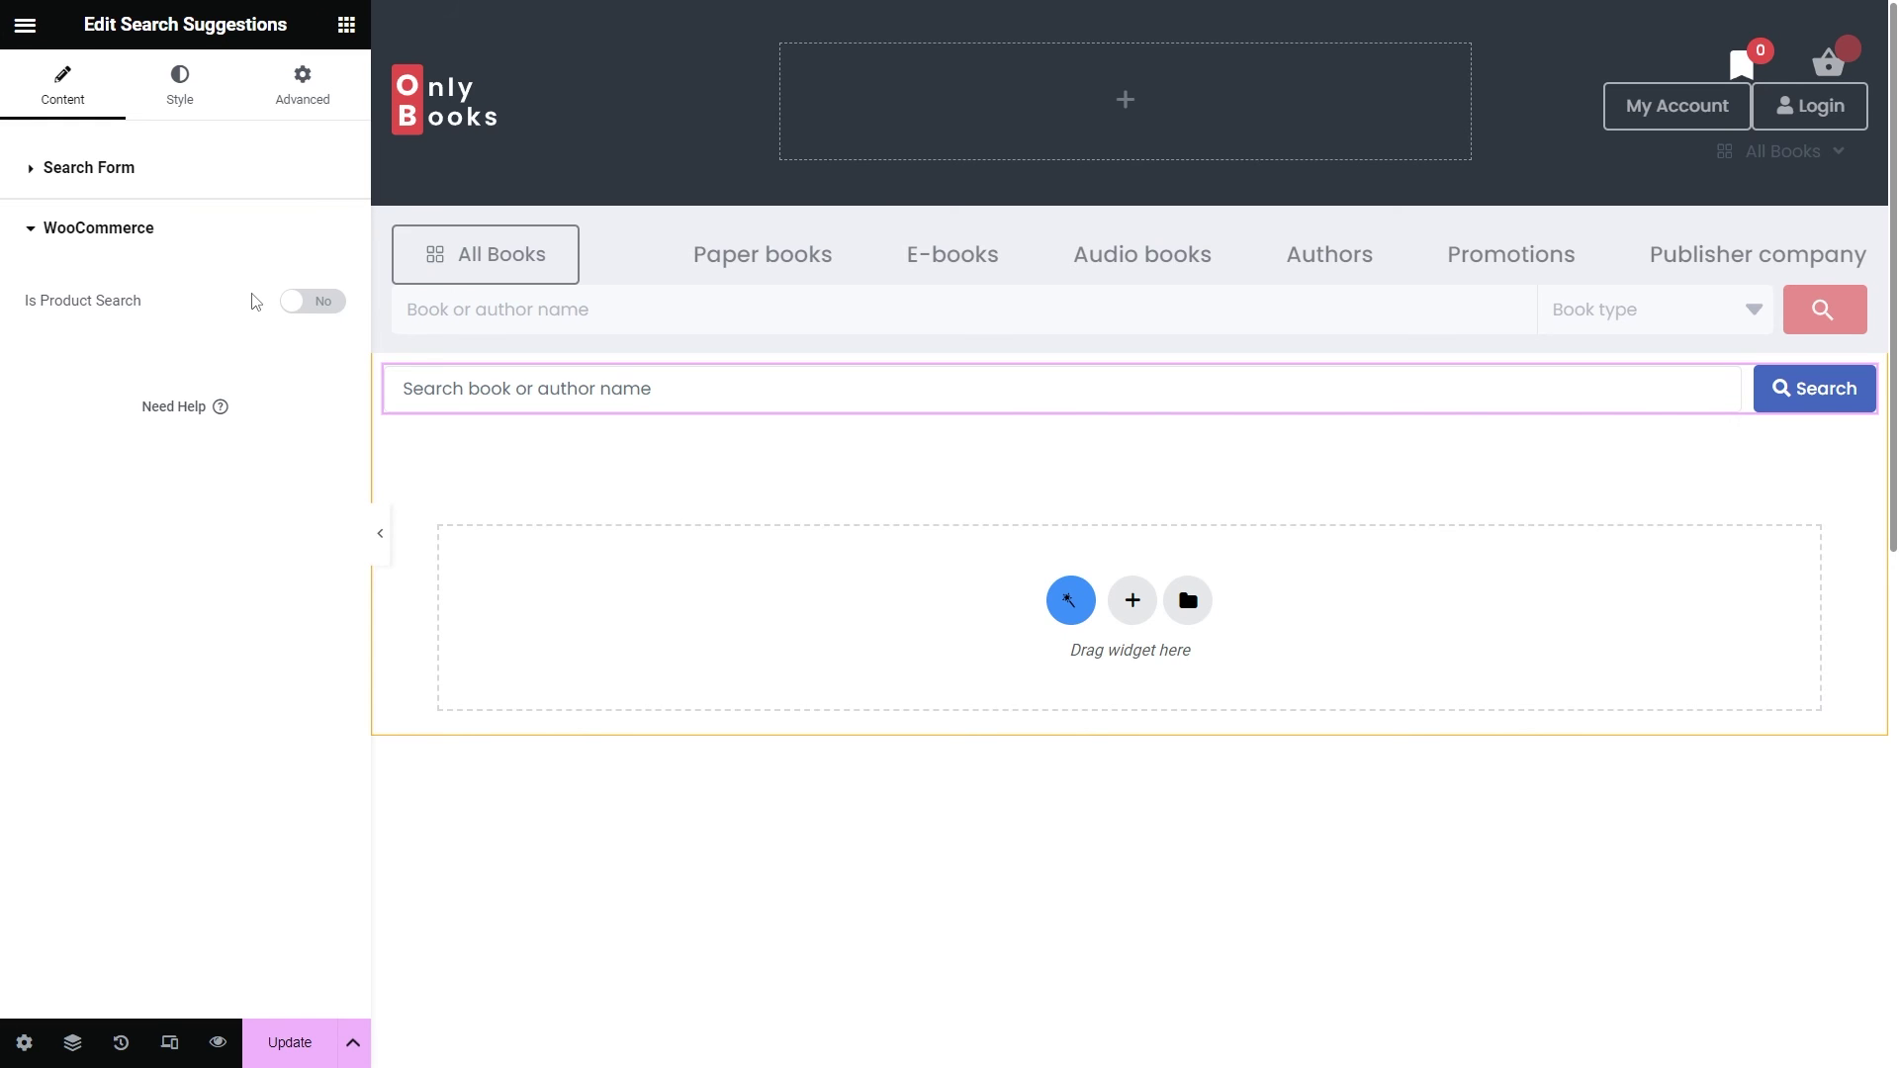
click(319, 305)
click(314, 302)
Look through the widget's style sections and set the search form's border radius to 1 px on all corners
click(191, 101)
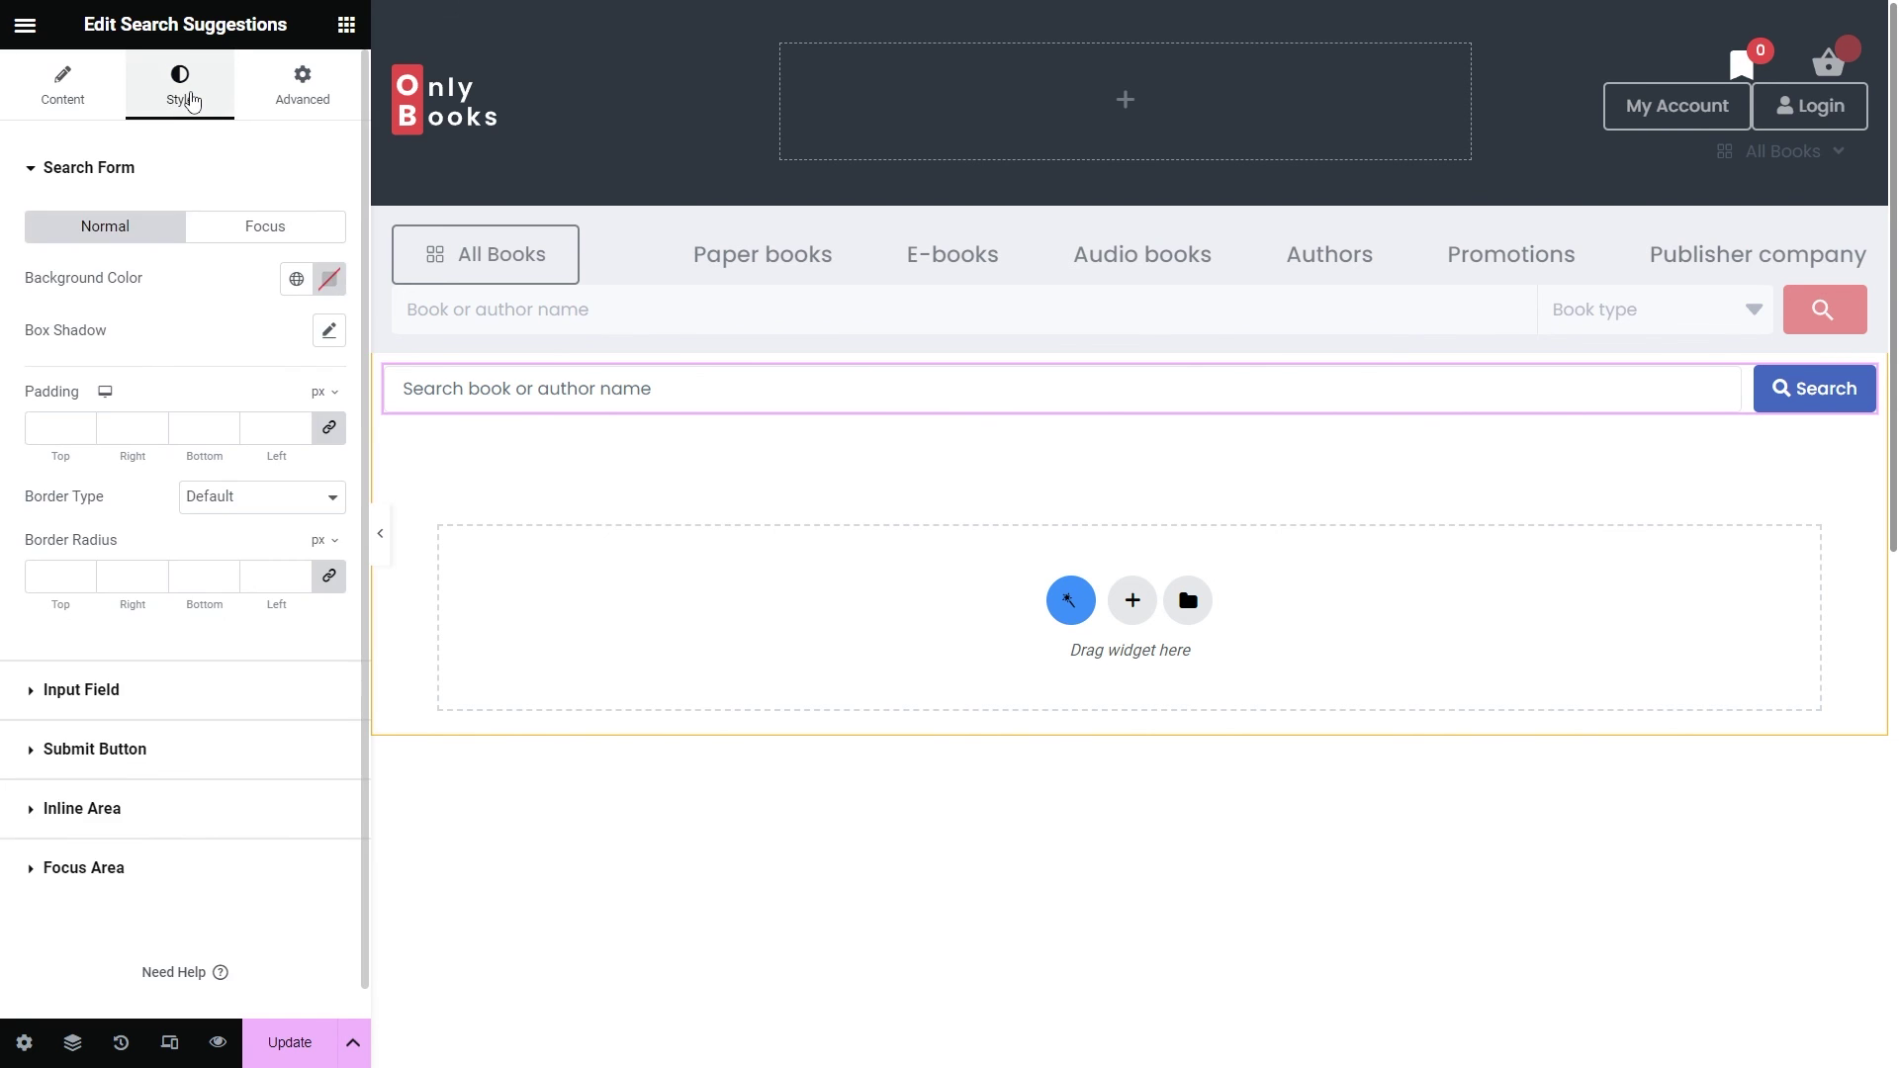
click(201, 165)
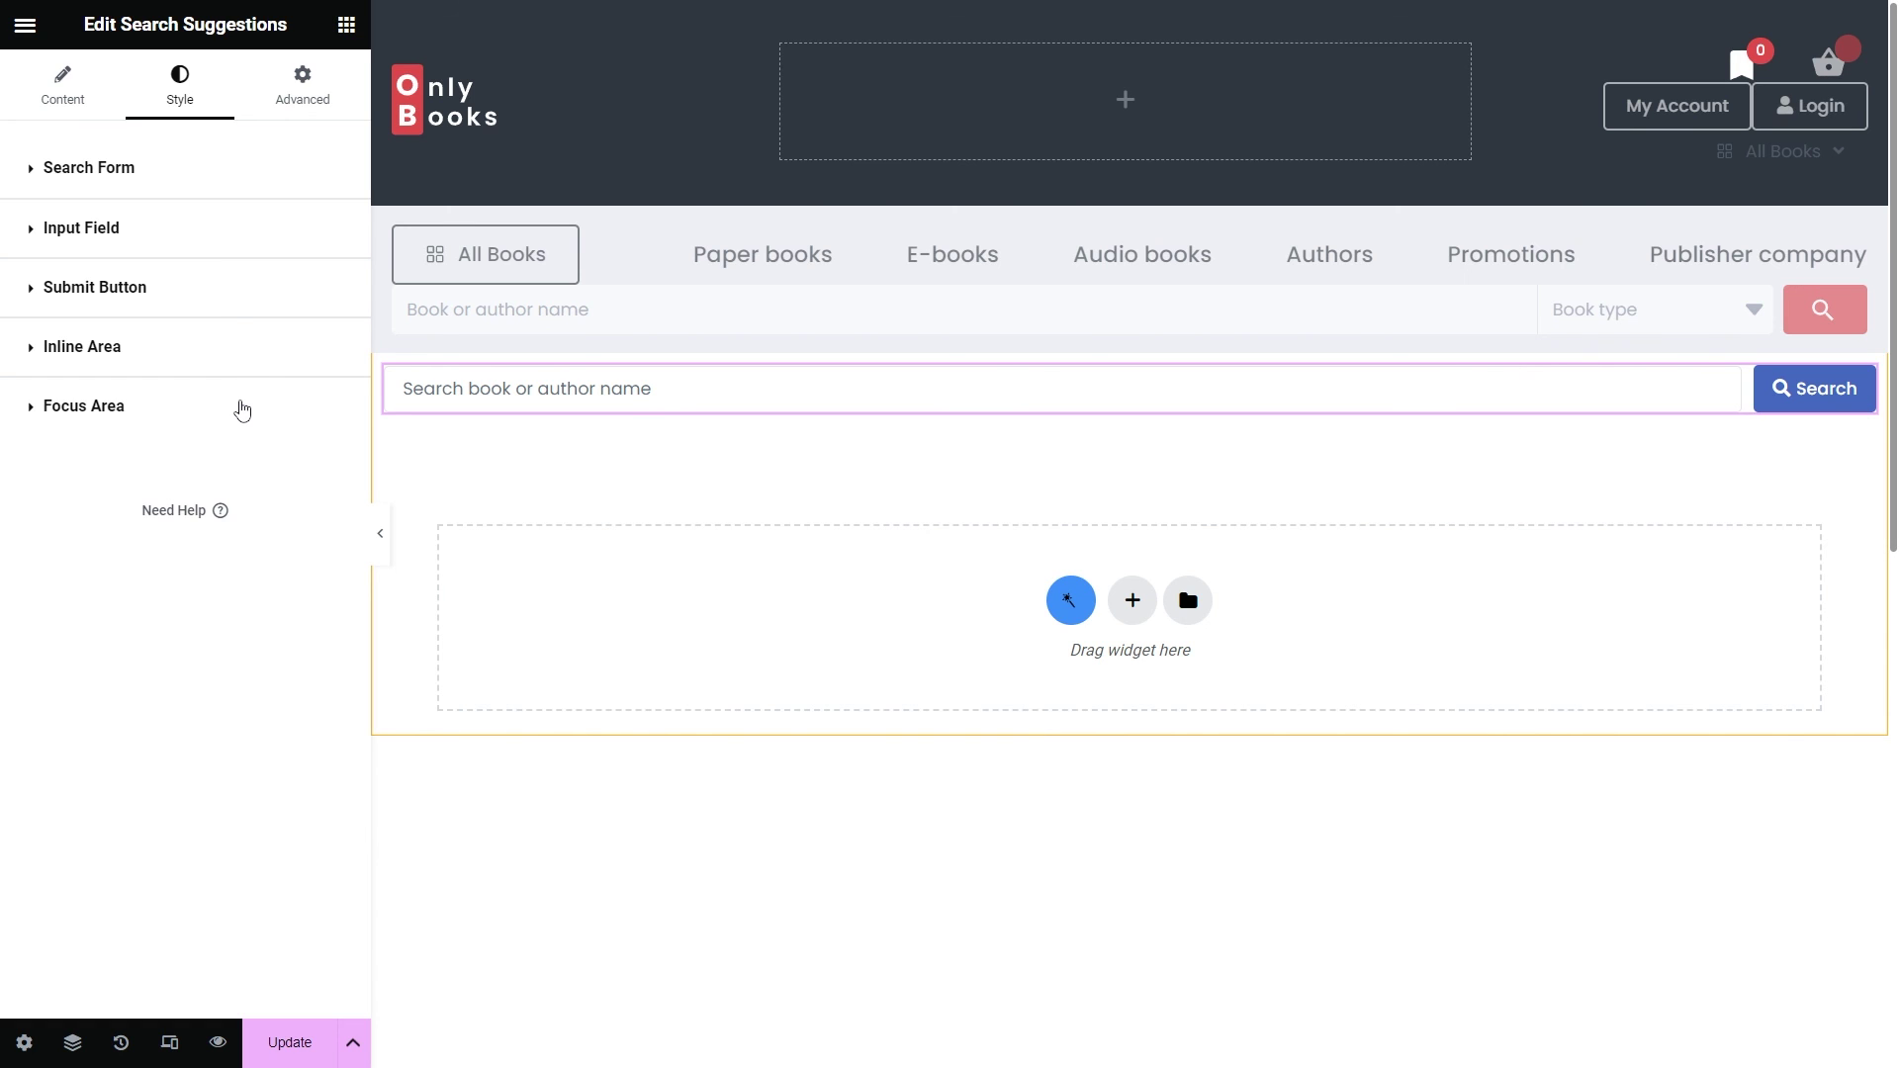
click(212, 173)
Give the input field padding of 8, 0, 6 and 18 px, margin of 0, 1, 0 and 0 px, and border radius of 1 px
click(83, 683)
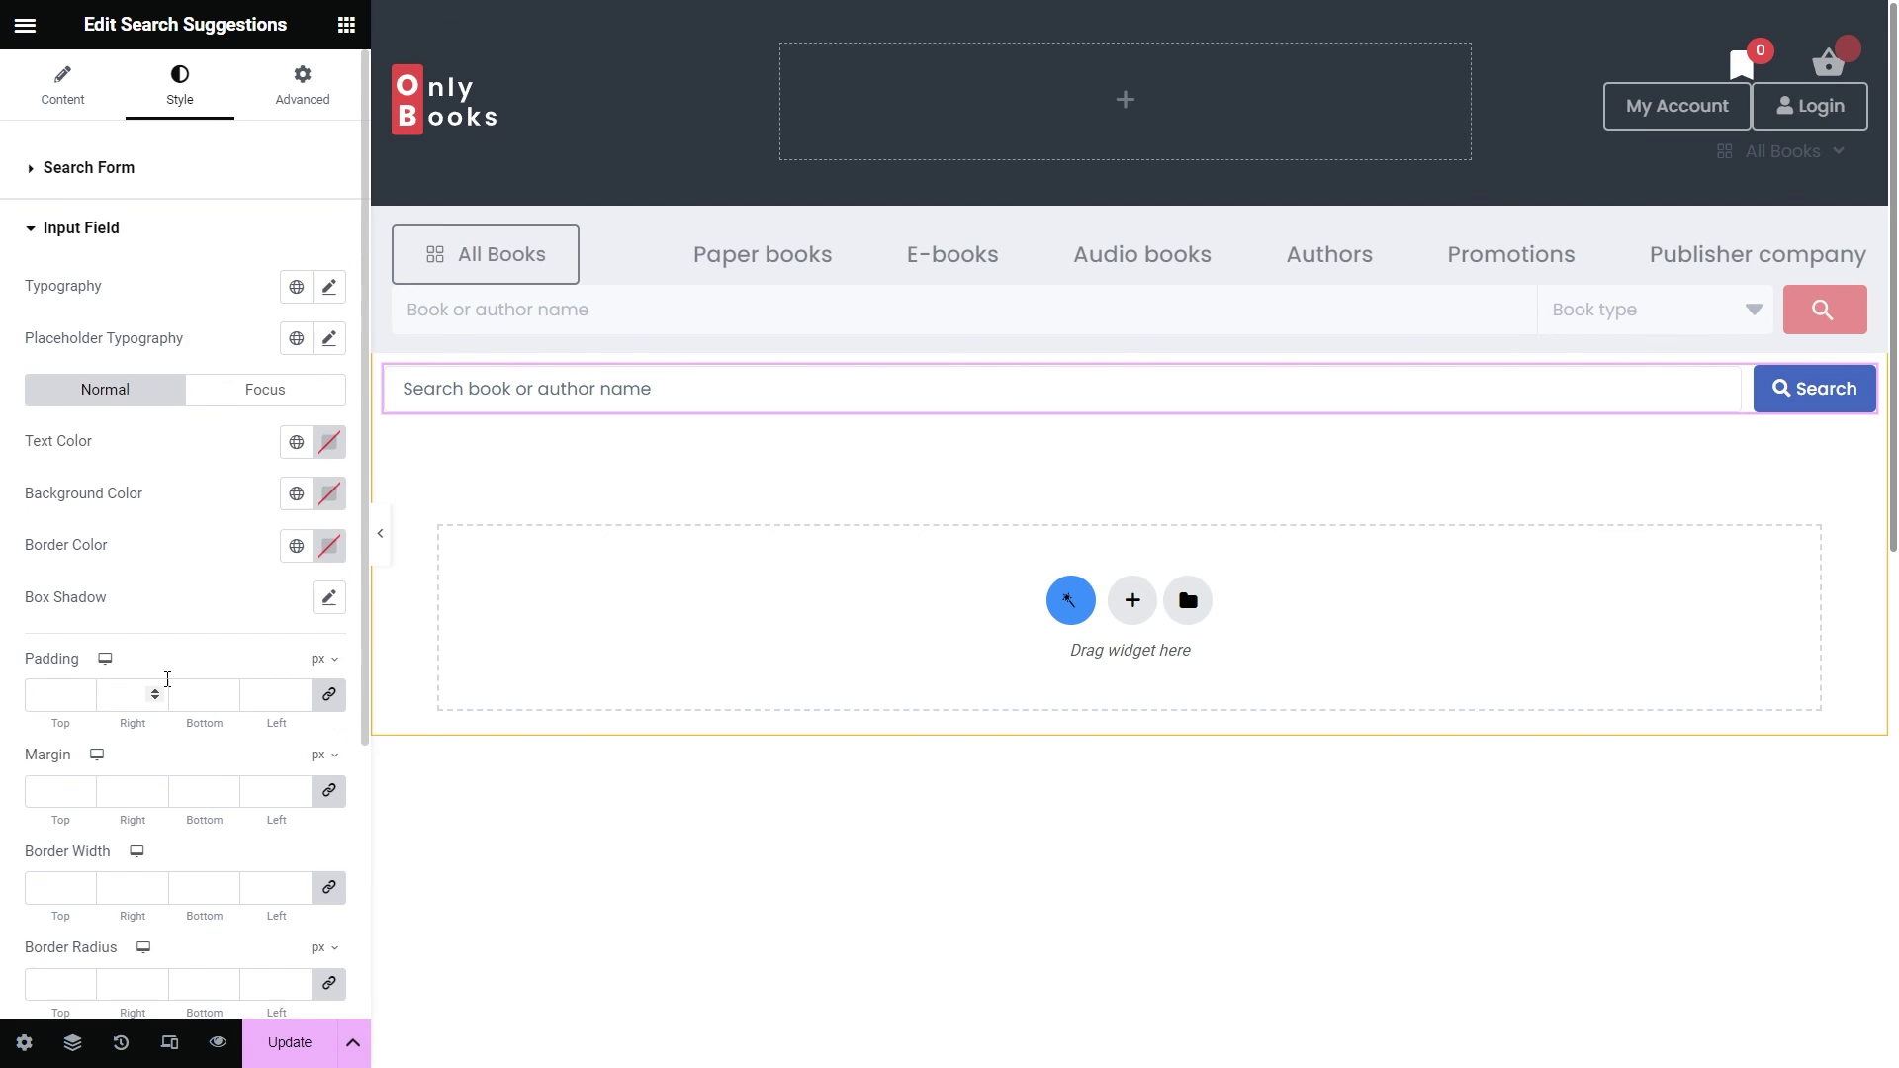
click(323, 502)
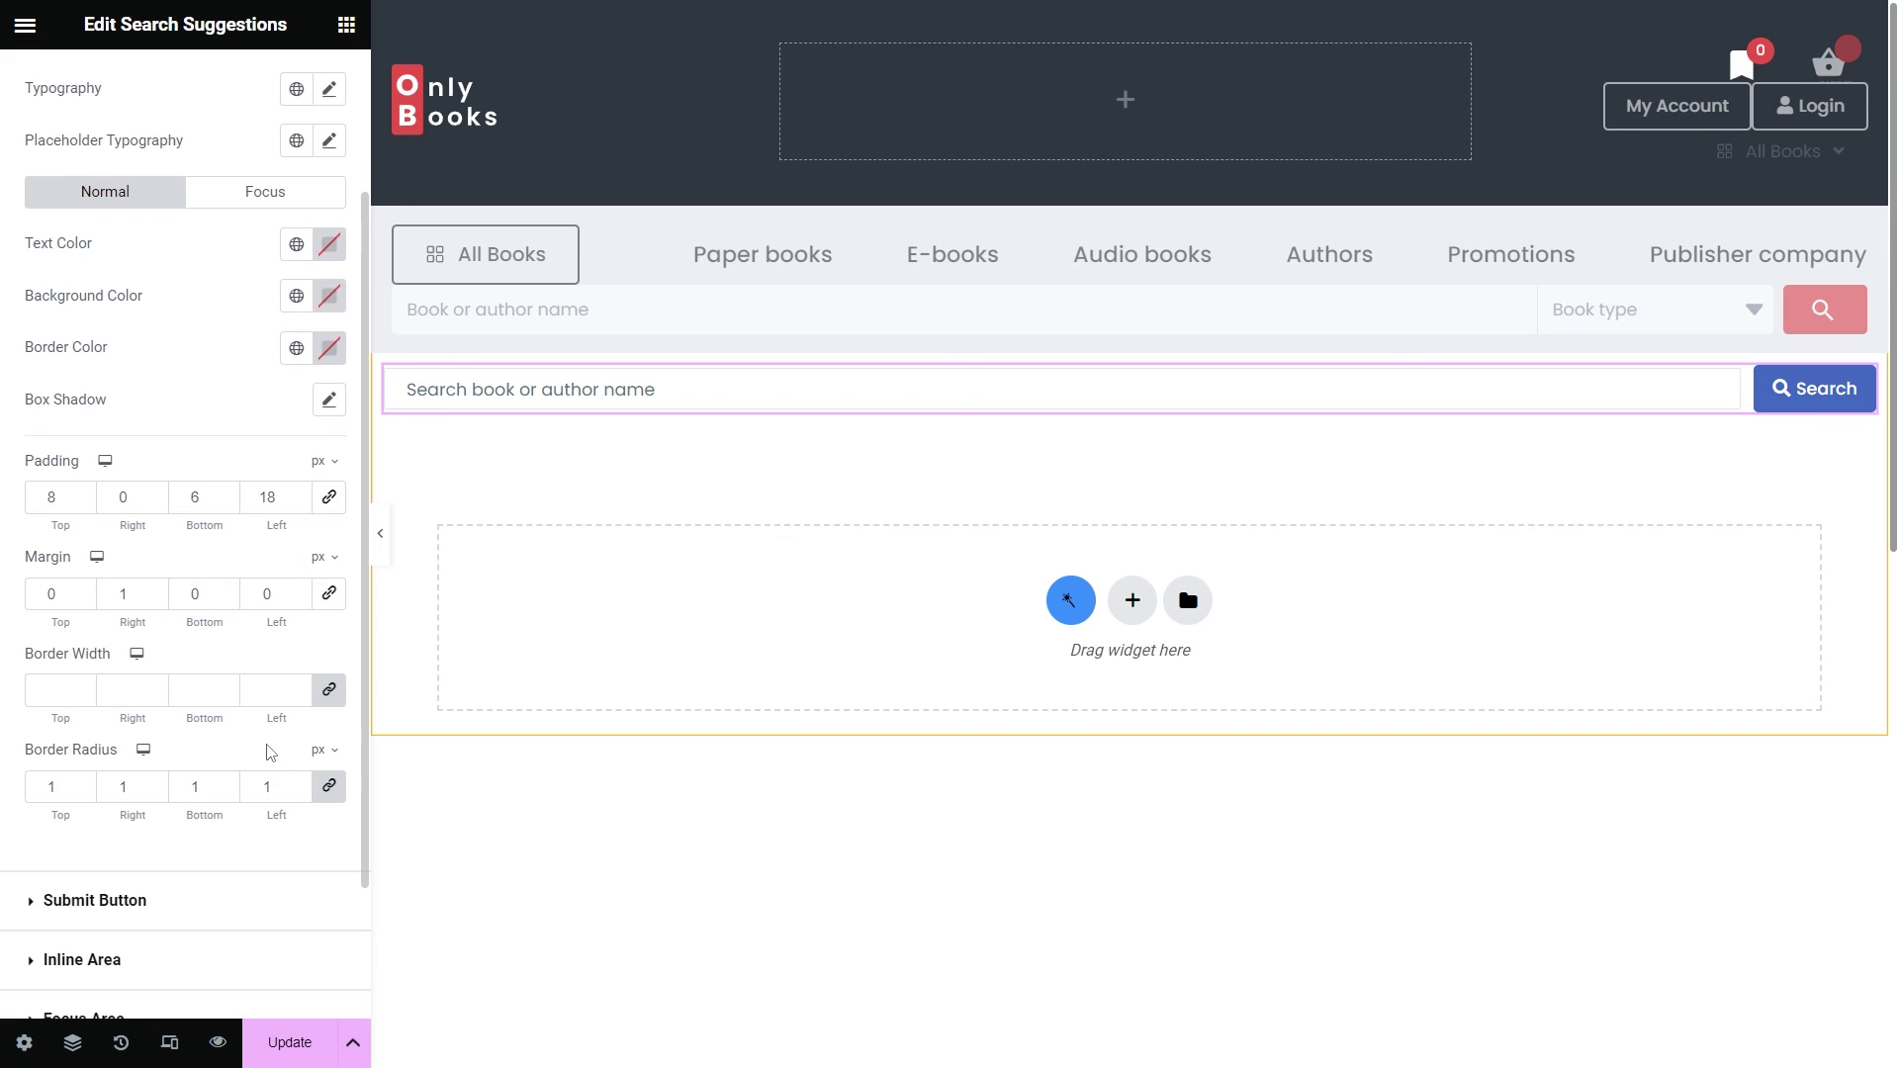
Give the submit button a white global text color and a red global background color
click(256, 898)
click(296, 526)
click(296, 578)
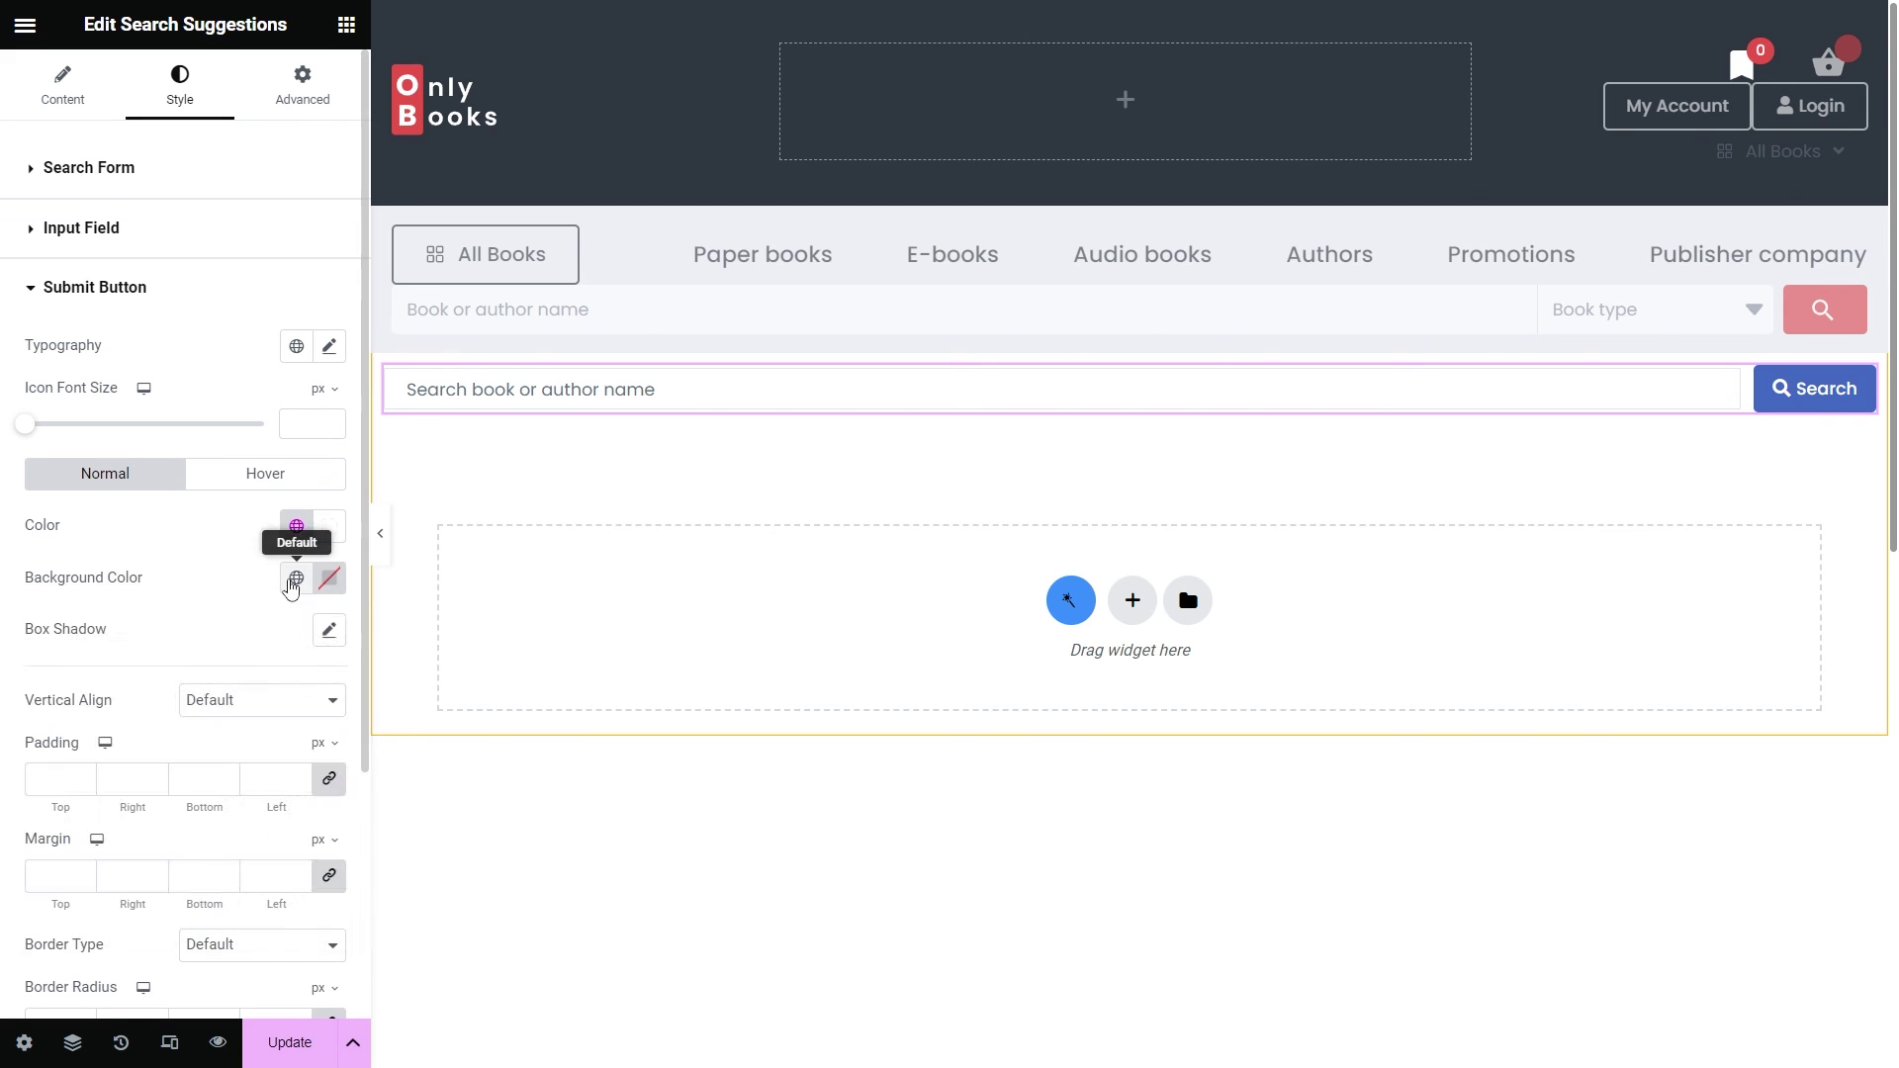
Set the submit button's padding to 10 px top, 26 px right, 10 px bottom and 28 px left, and its left margin to 2 px
click(262, 780)
text(28)
click(198, 780)
text(10)
click(129, 779)
text(26)
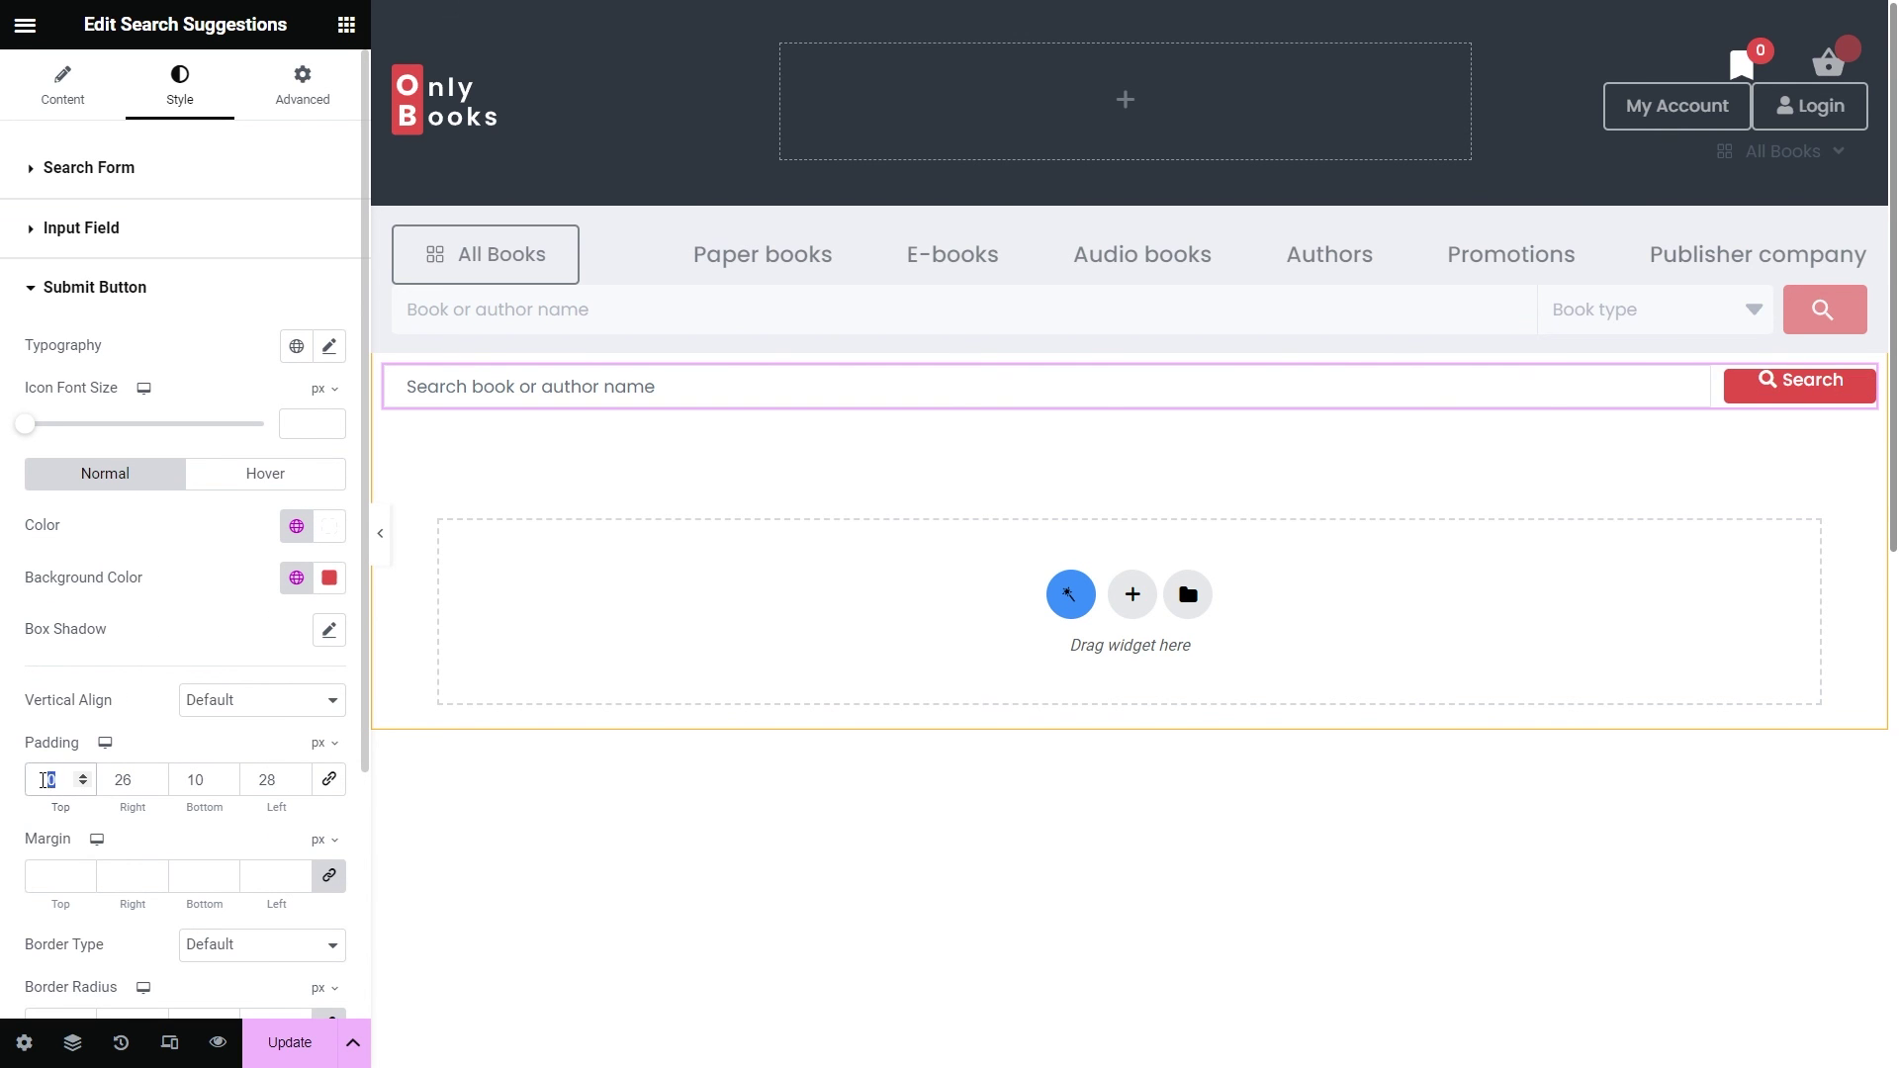
click(55, 781)
text(10)
click(250, 876)
text(2)
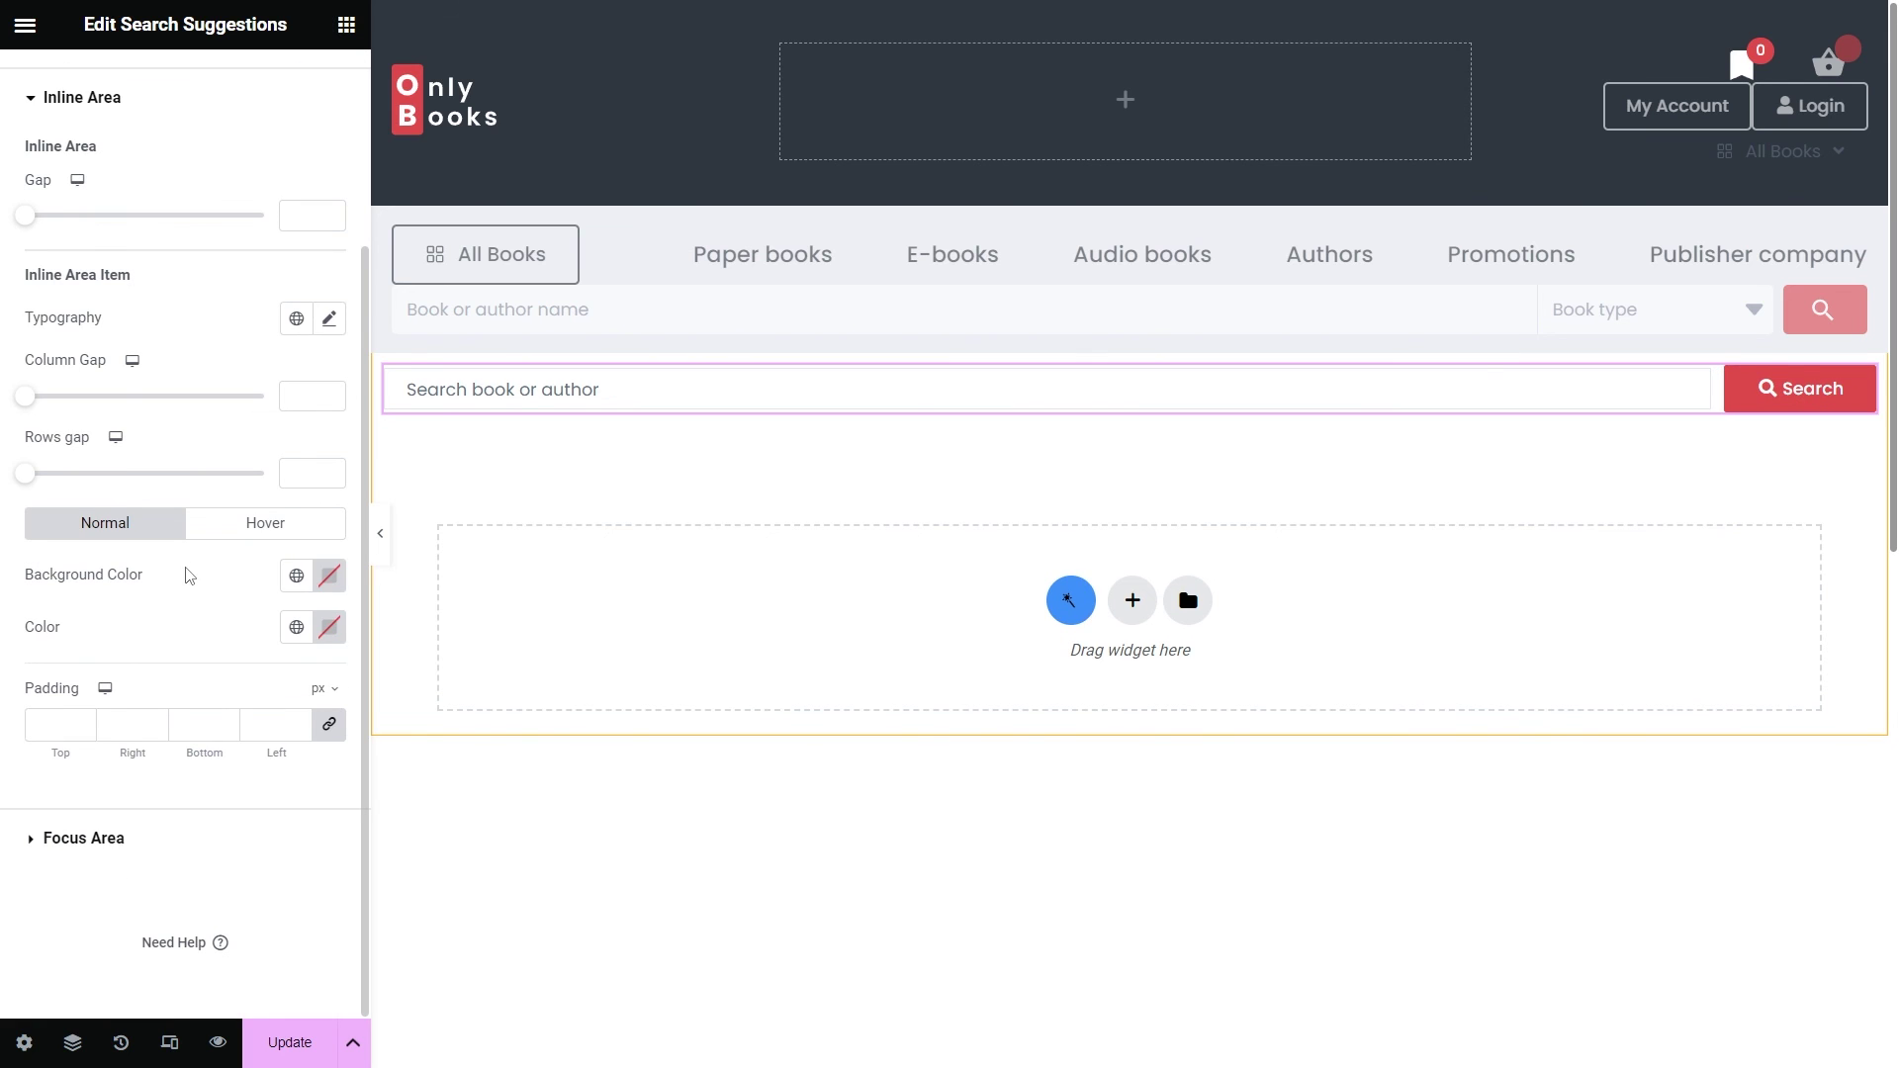
Move the Search Suggestions widget into the empty column in the dark header bar and update the template
drag(1852, 373, 1220, 96)
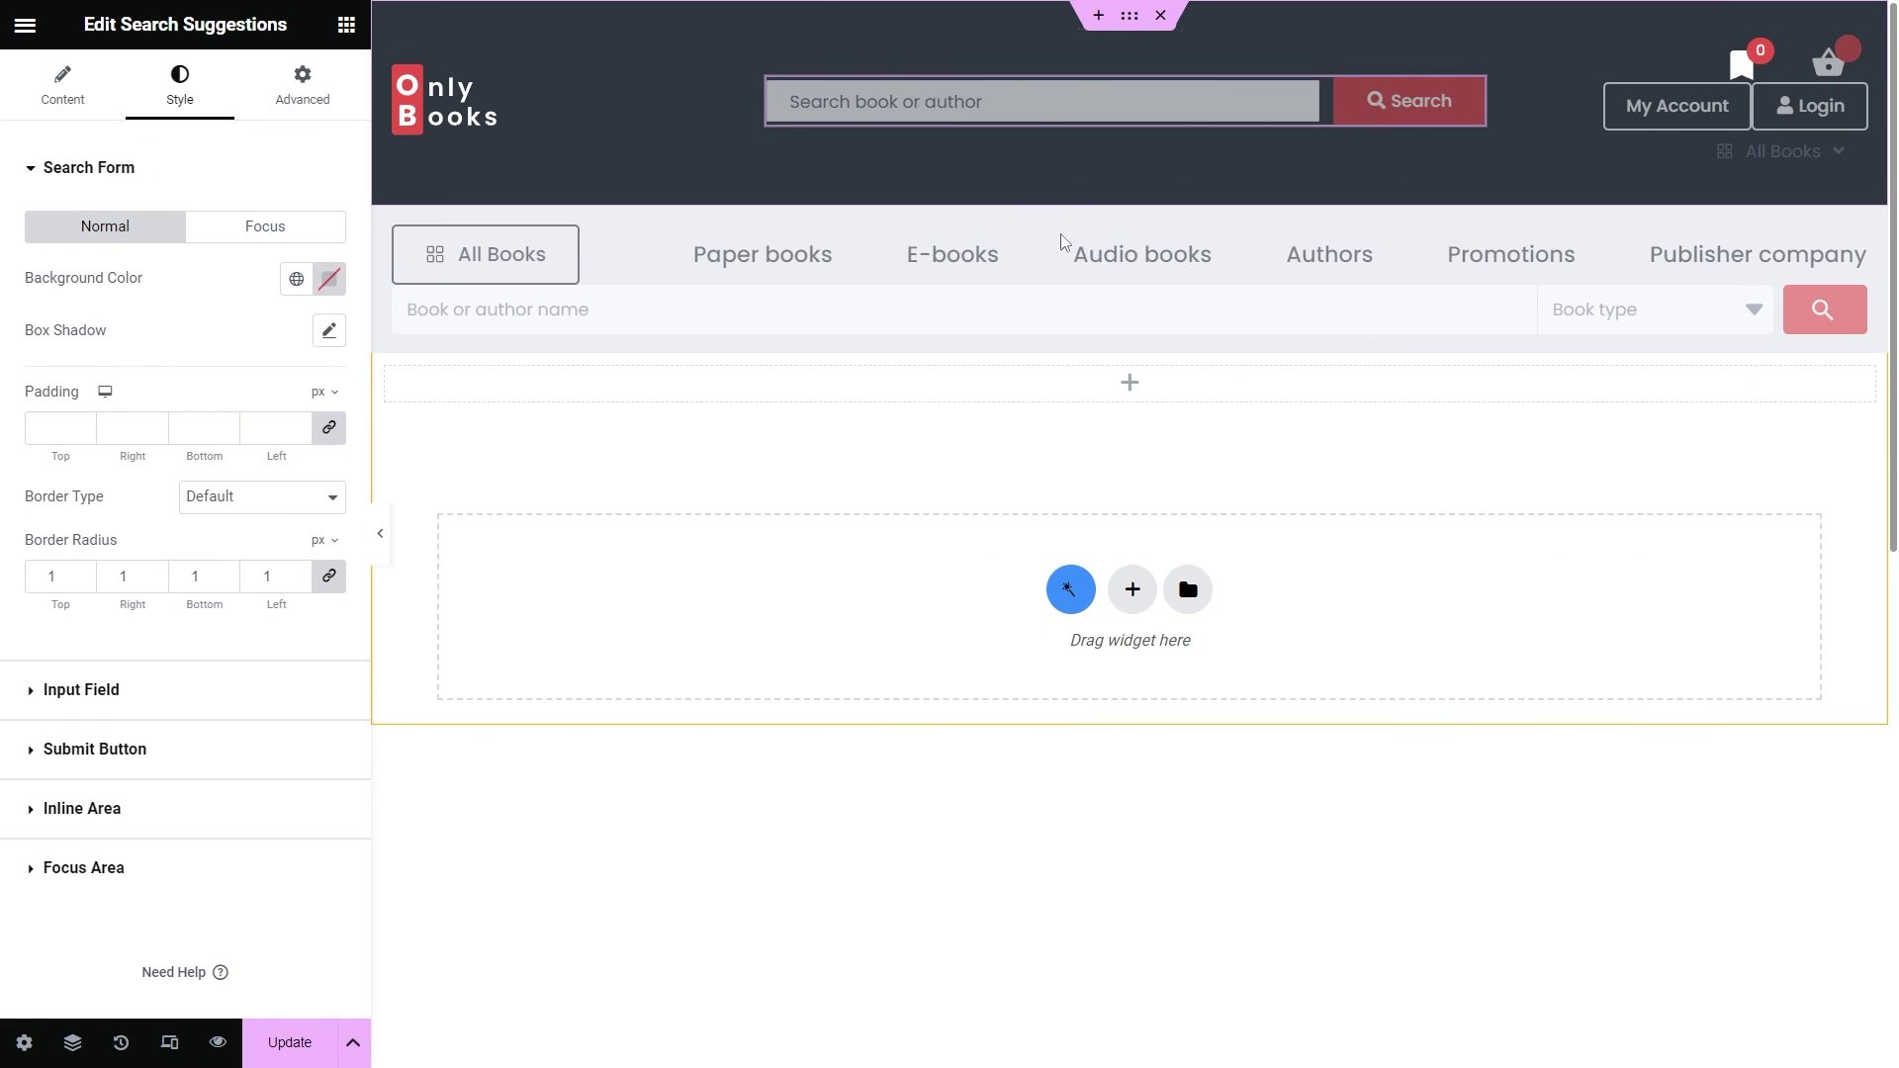
click(290, 1048)
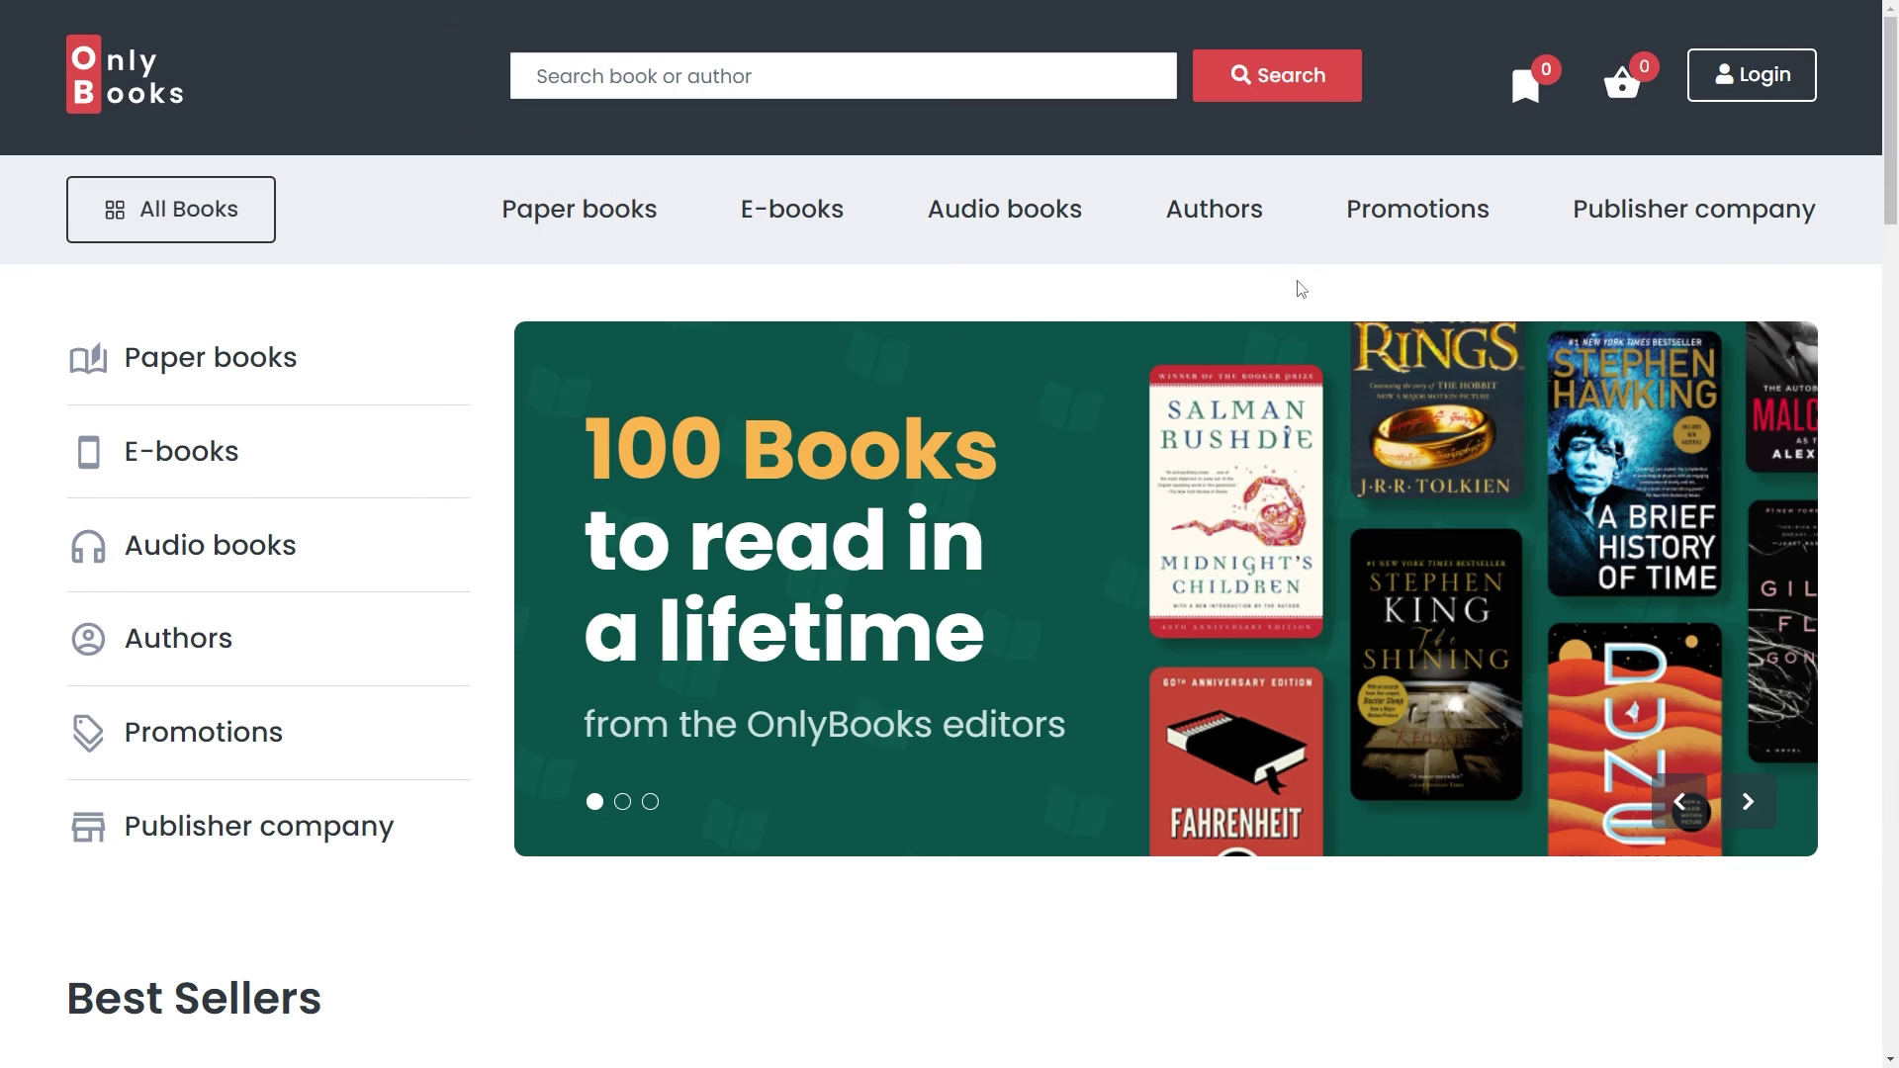
Test the suggestions on the live bookstore page with the misspelled queries "crosroads" and "ulises"
text(crosroads)
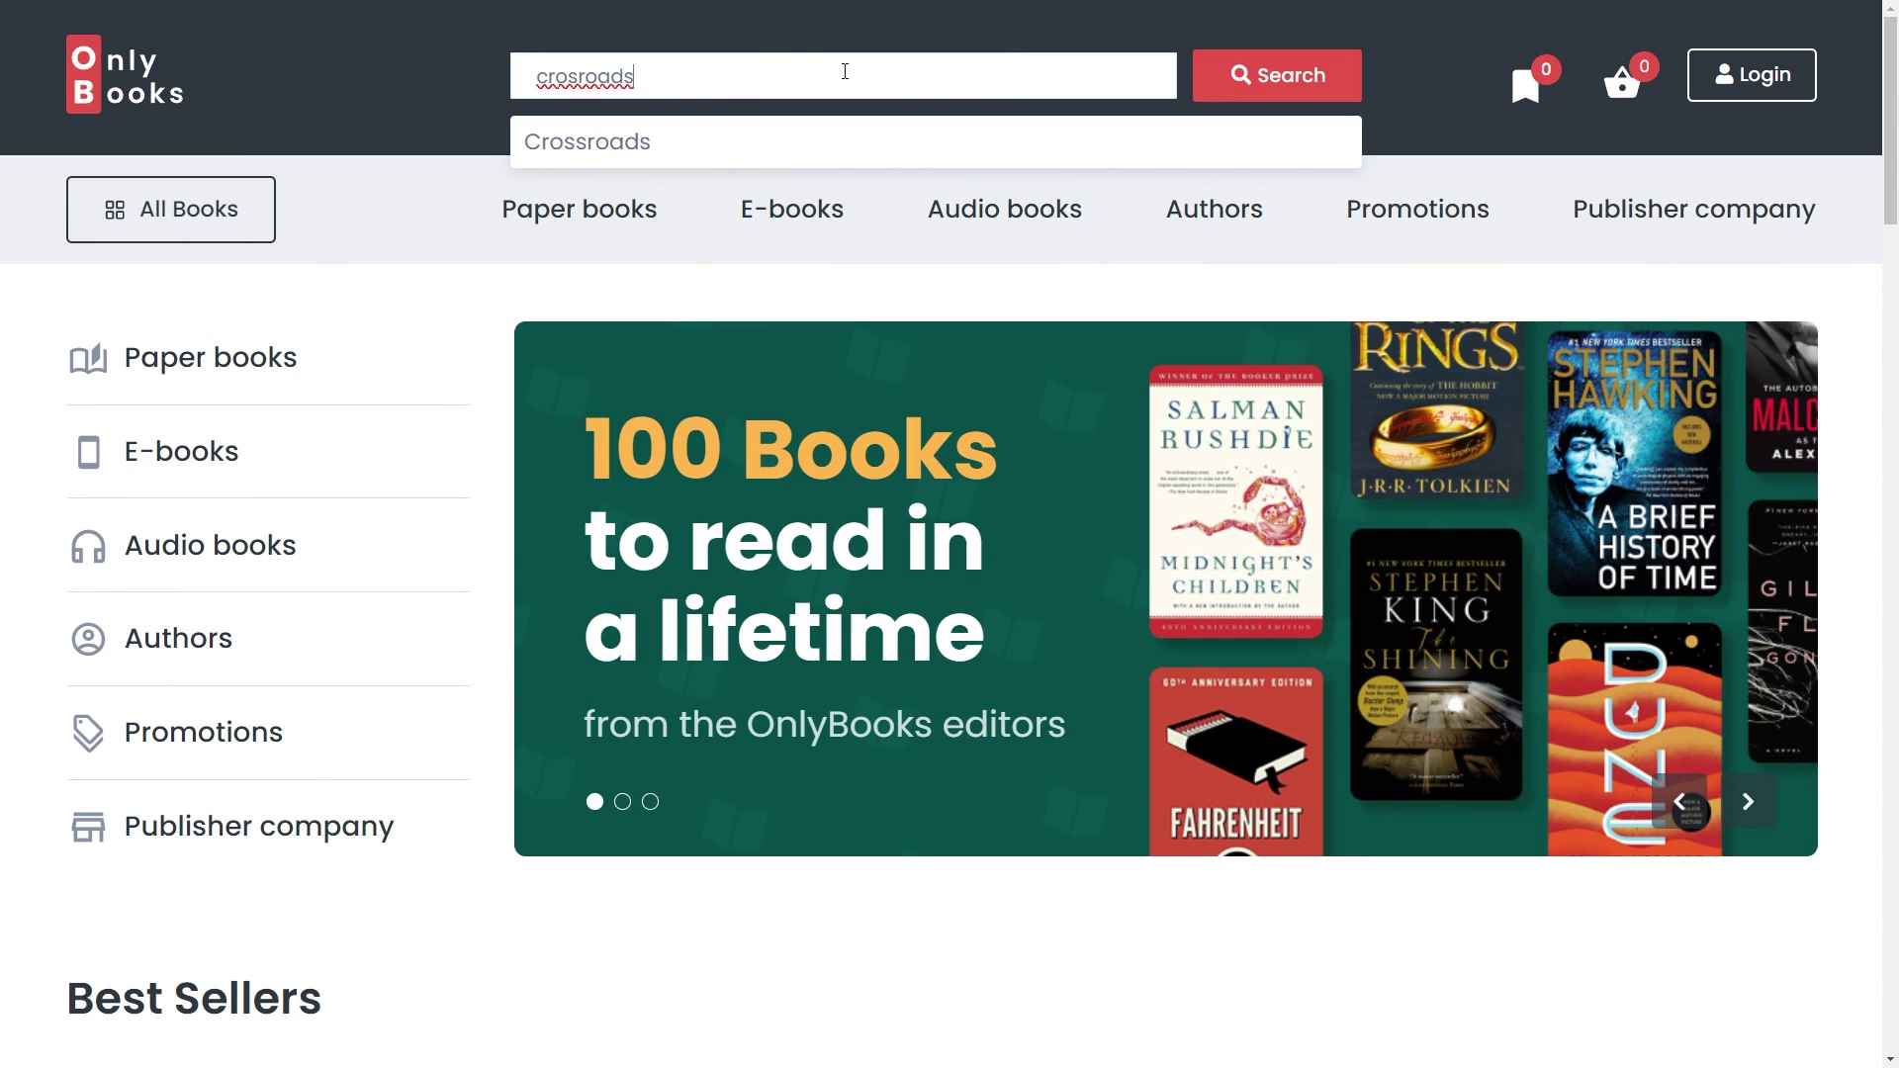
key(ctrl+a)
text(uli)
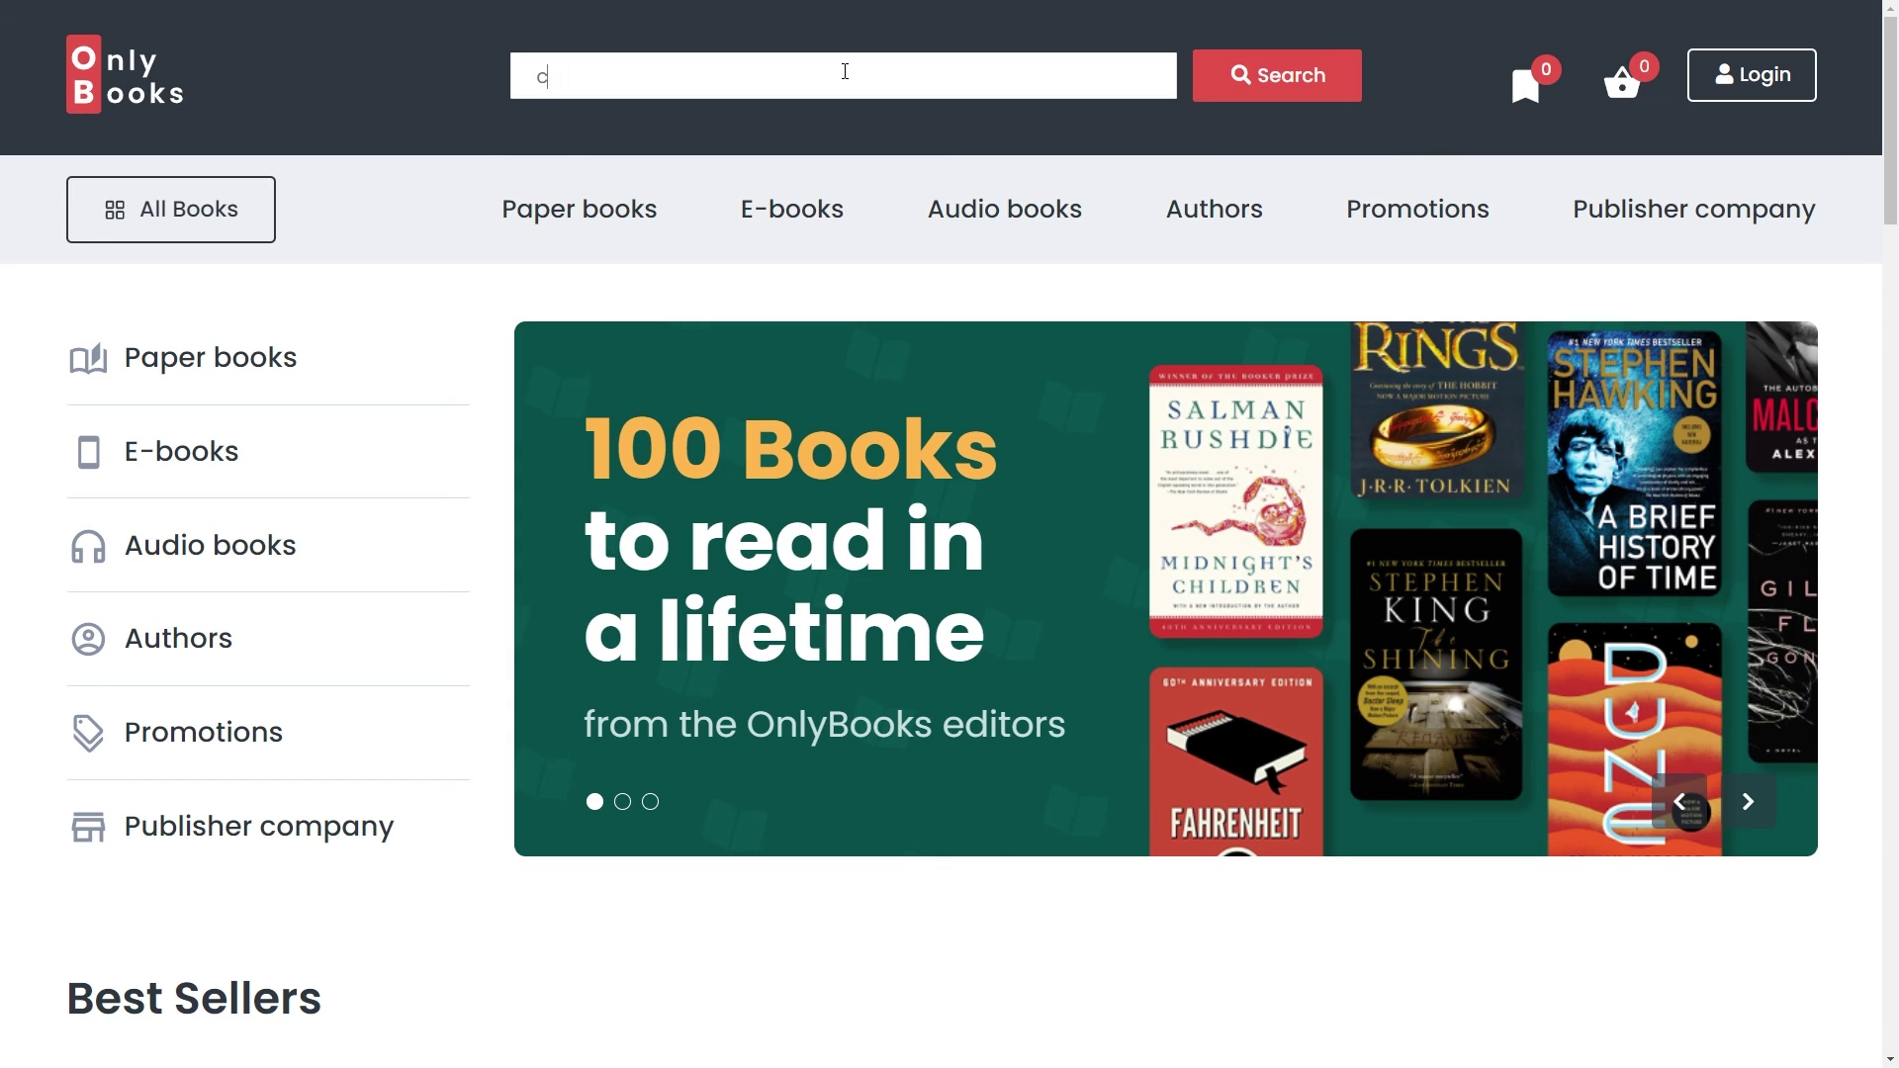
text(es)
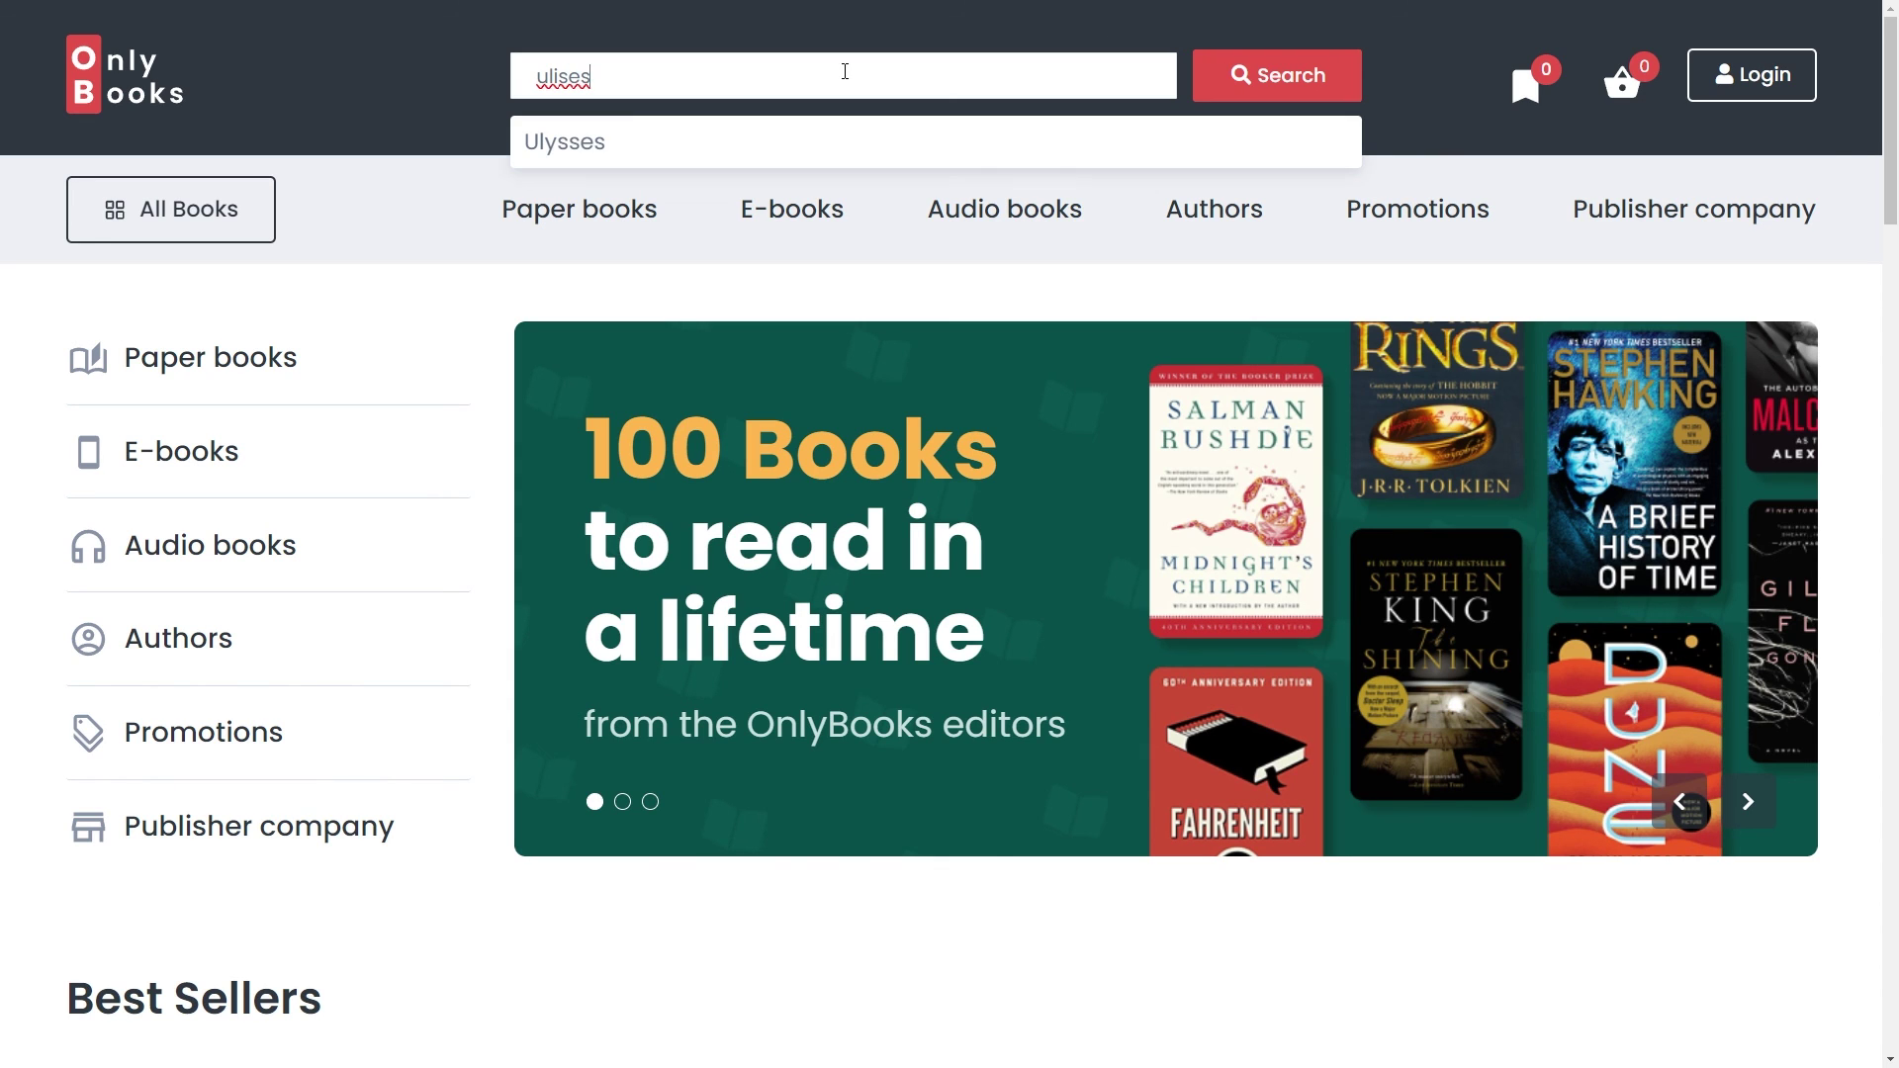
Clear the misspelled query from the bookstore search and try the query "lord"
key(BackSpace)
key(BackSpace)
key(BackSpace)
key(BackSpace)
key(BackSpace)
key(BackSpace)
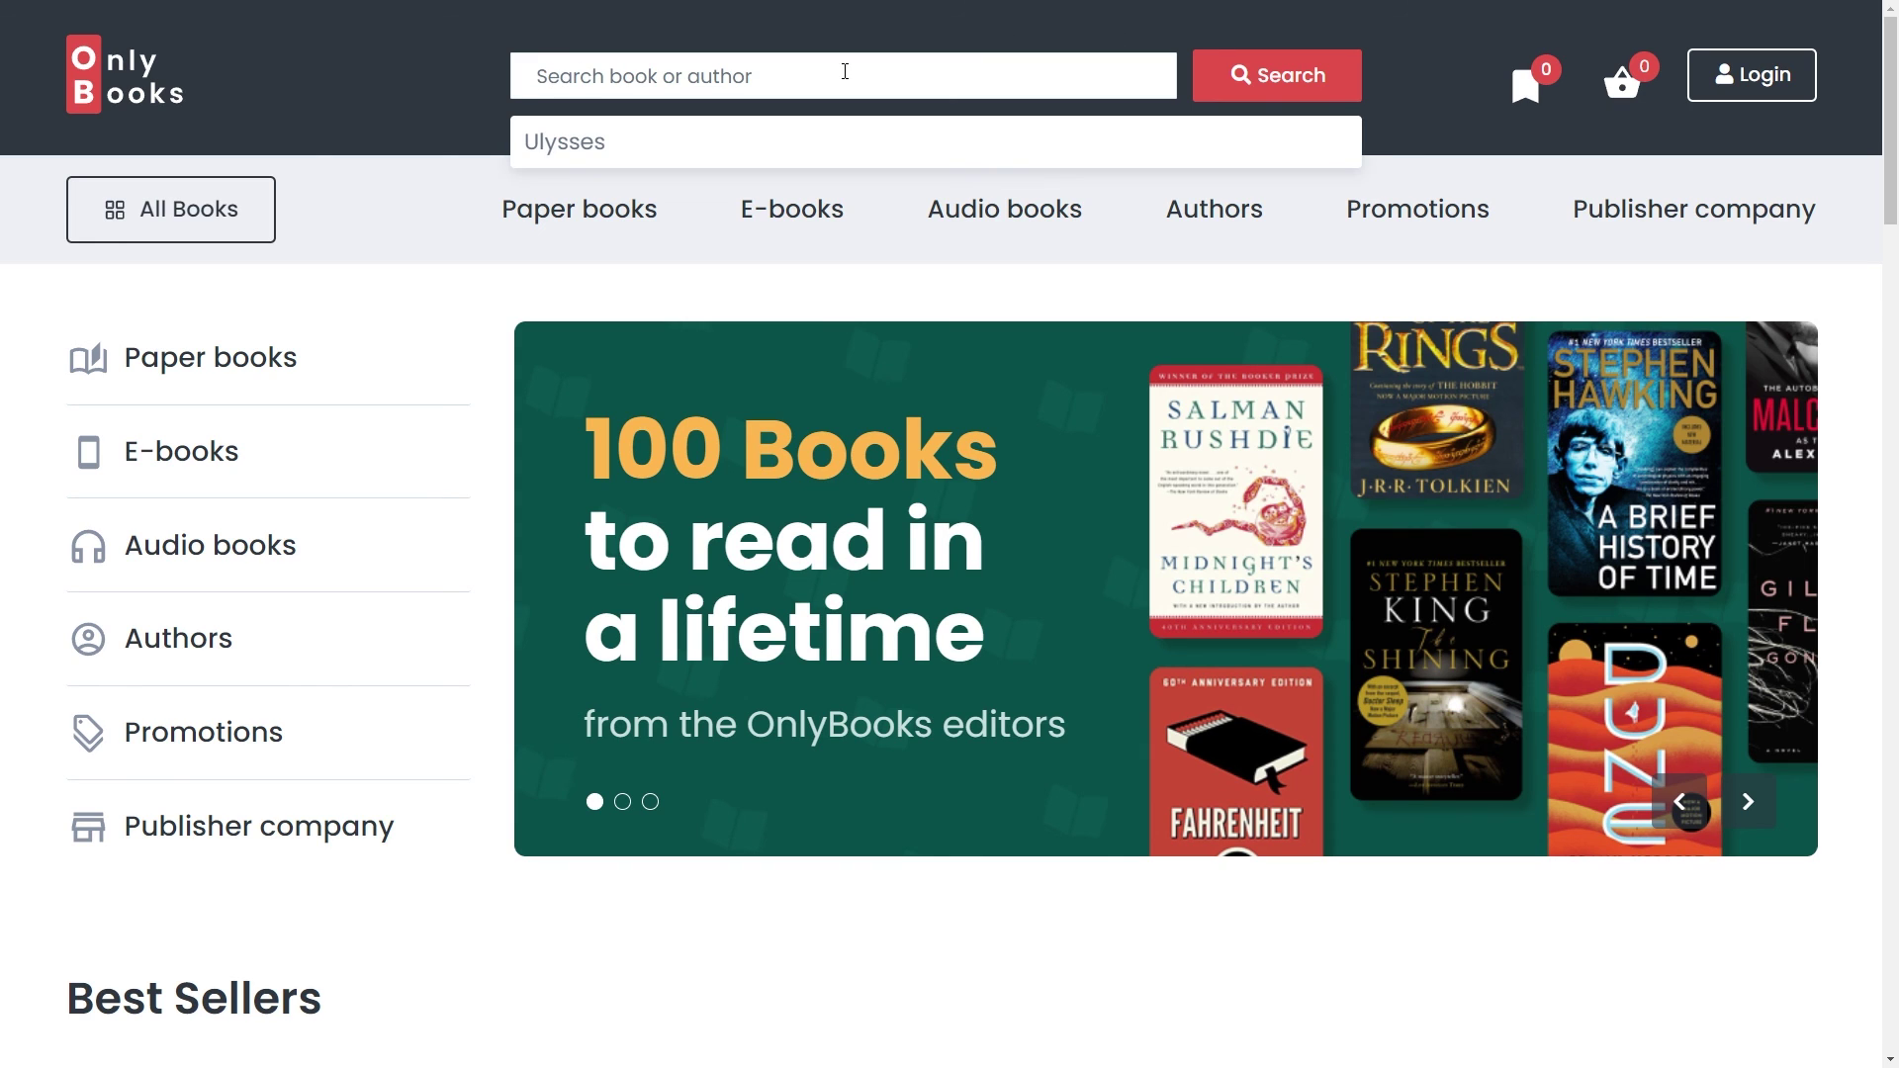
text(lord)
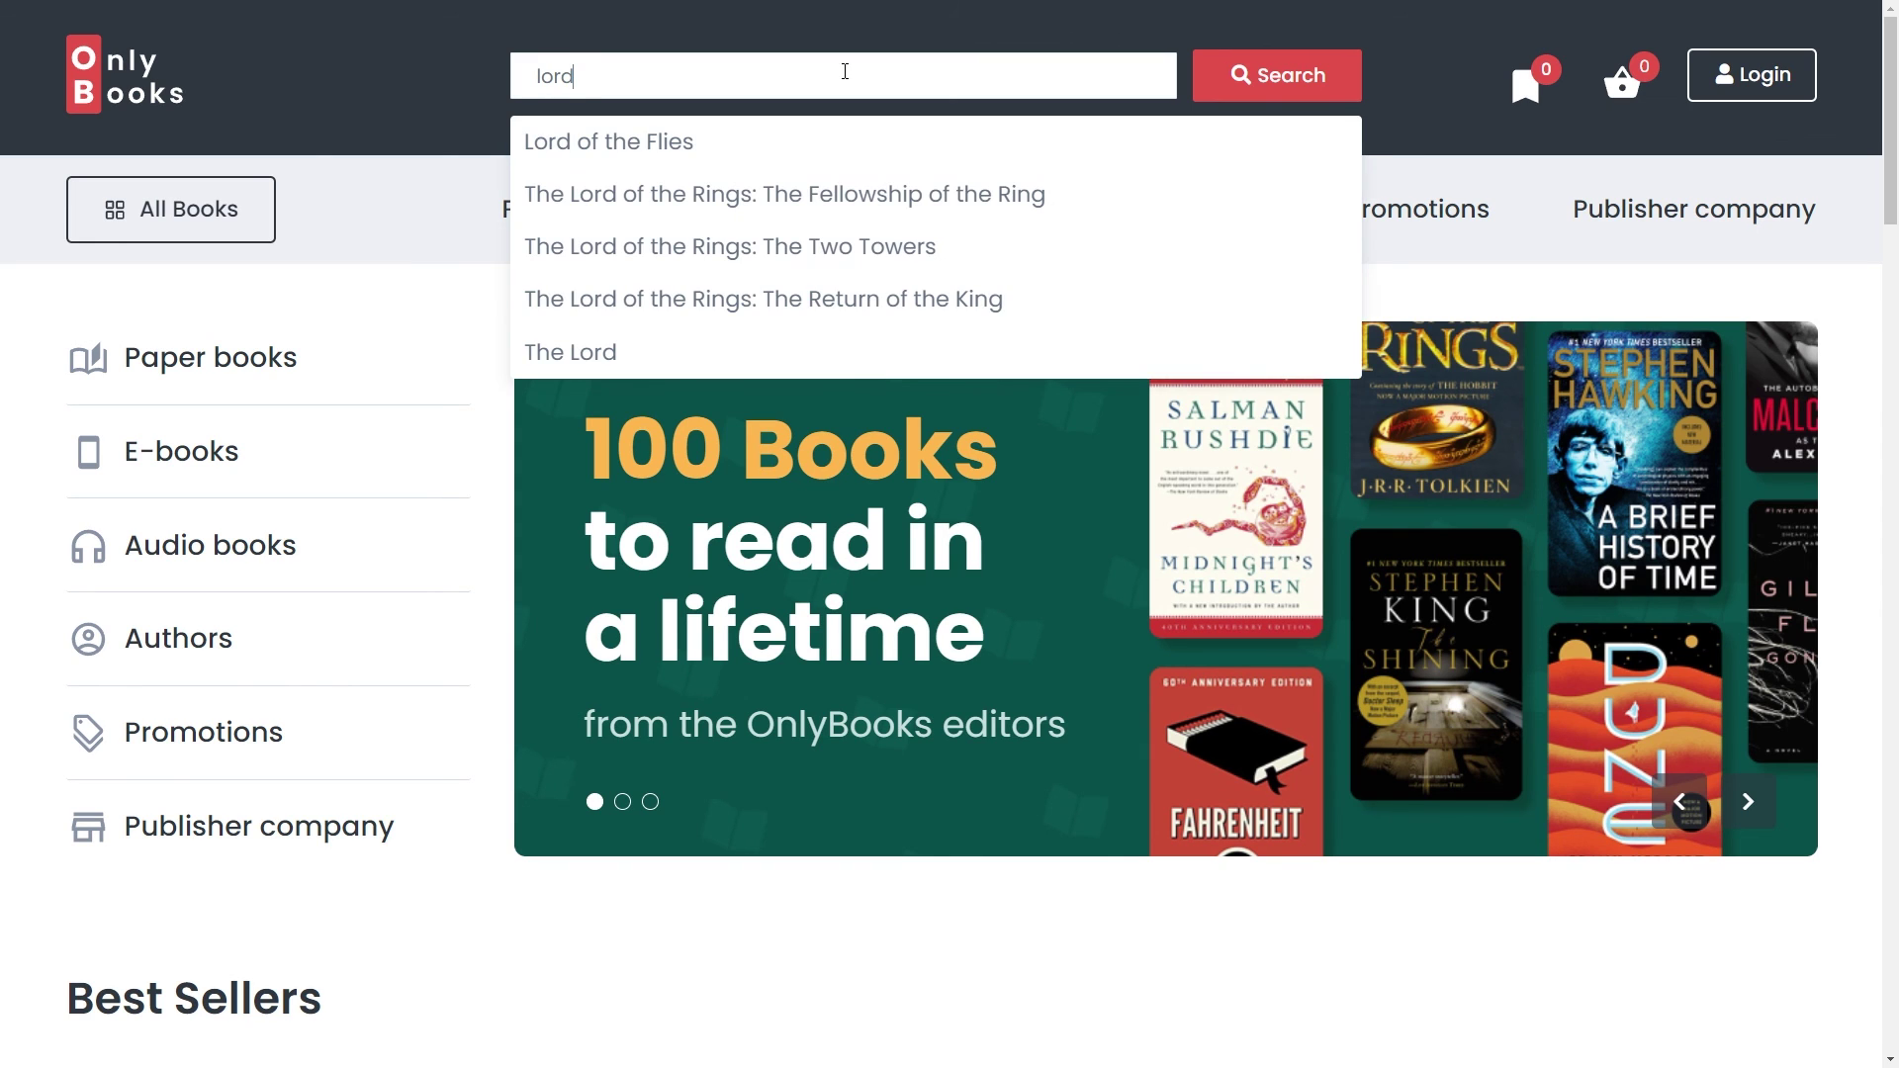